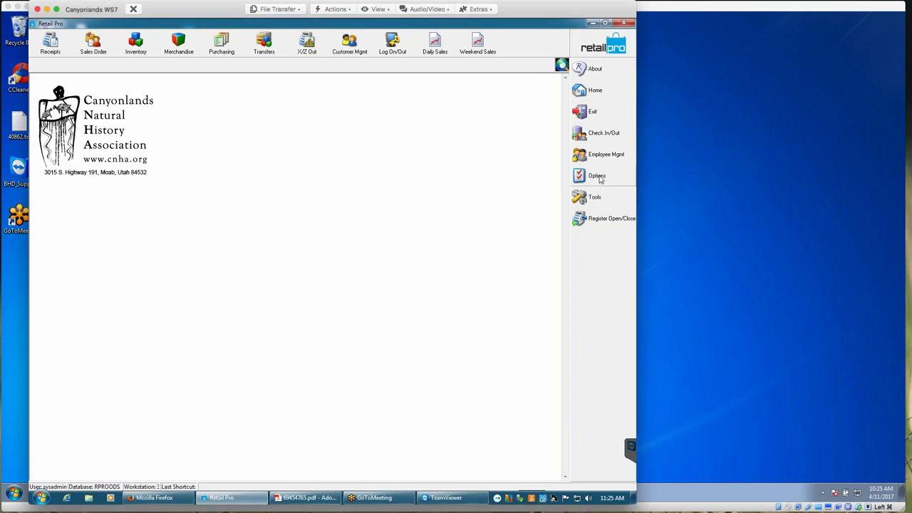
- Open the general Transfers settings within the Local Preferences of System Preferences
click(600, 178)
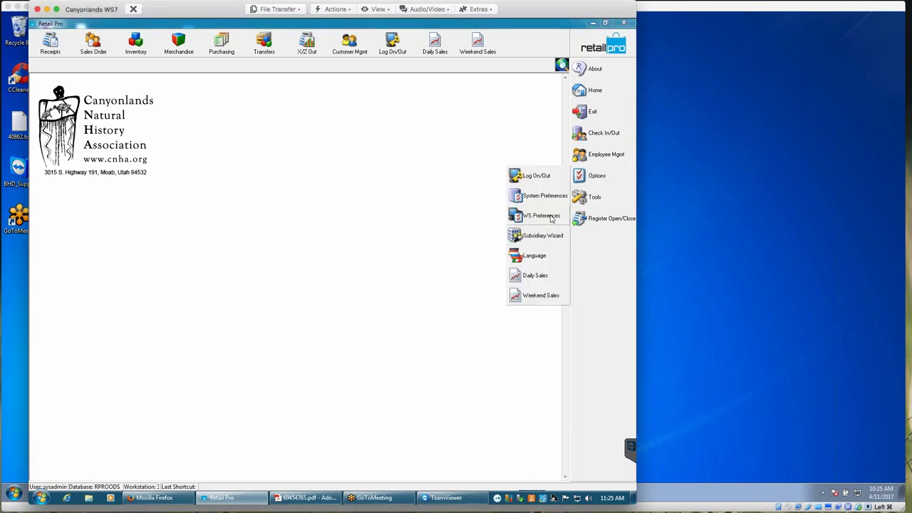
click(542, 195)
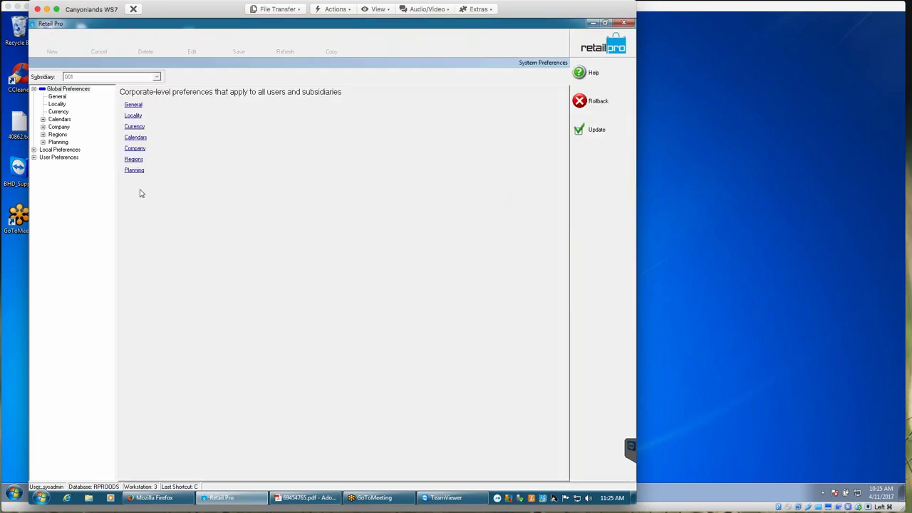
click(34, 150)
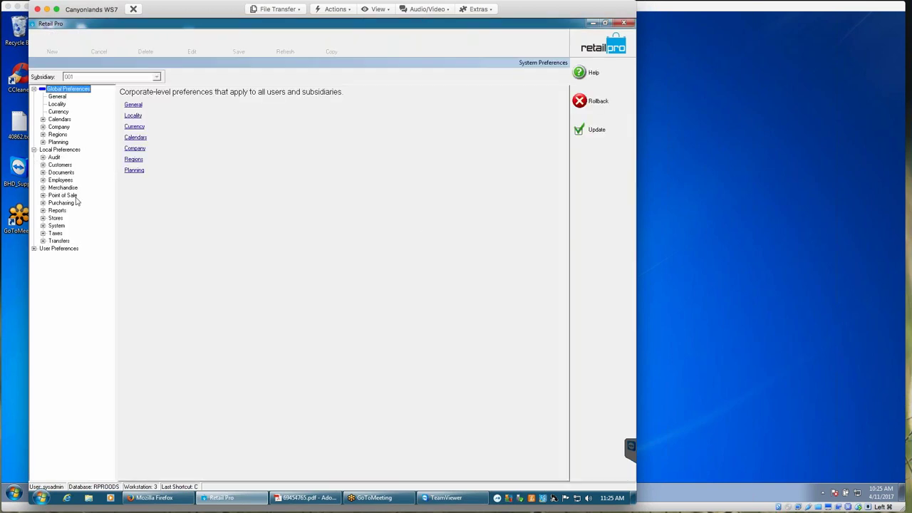
click(43, 241)
click(70, 249)
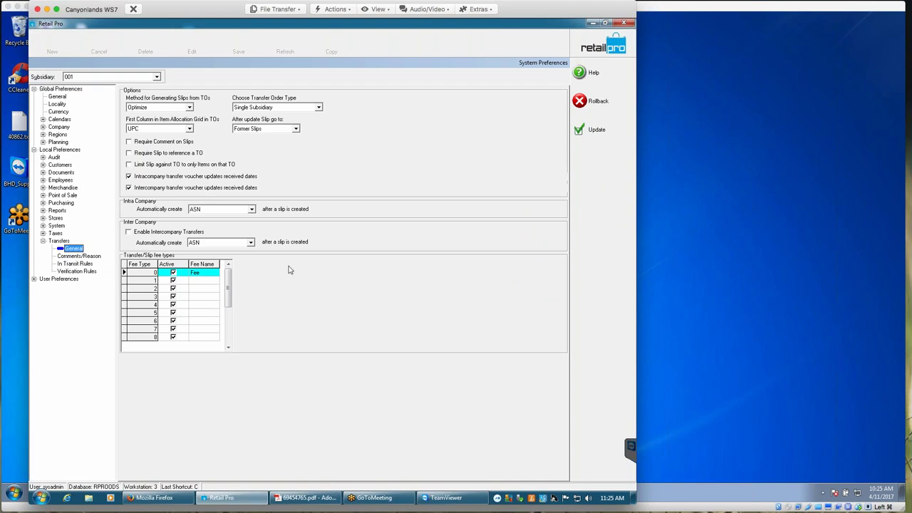
- Examine the intra-company choices for what is automatically created after a slip, leave it at ASN, and roll back out of the preferences
click(252, 210)
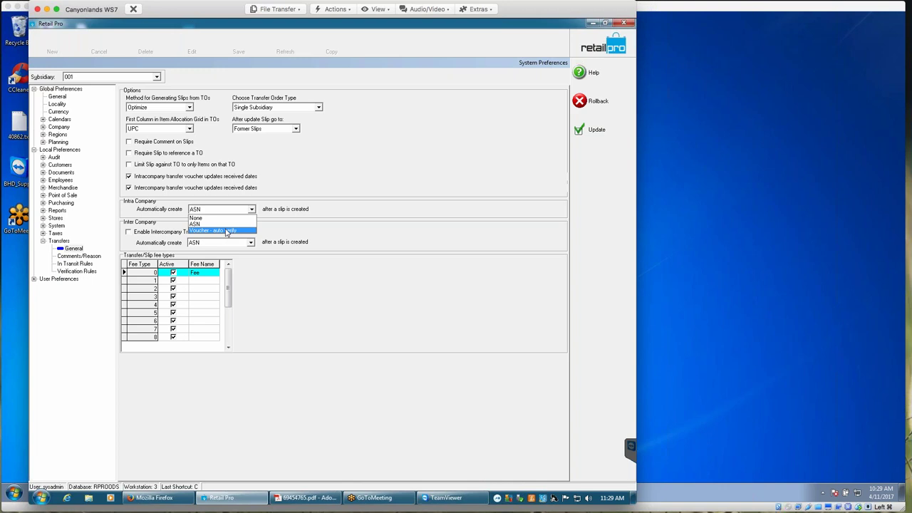
key(Up)
key(Up)
click(581, 99)
click(582, 101)
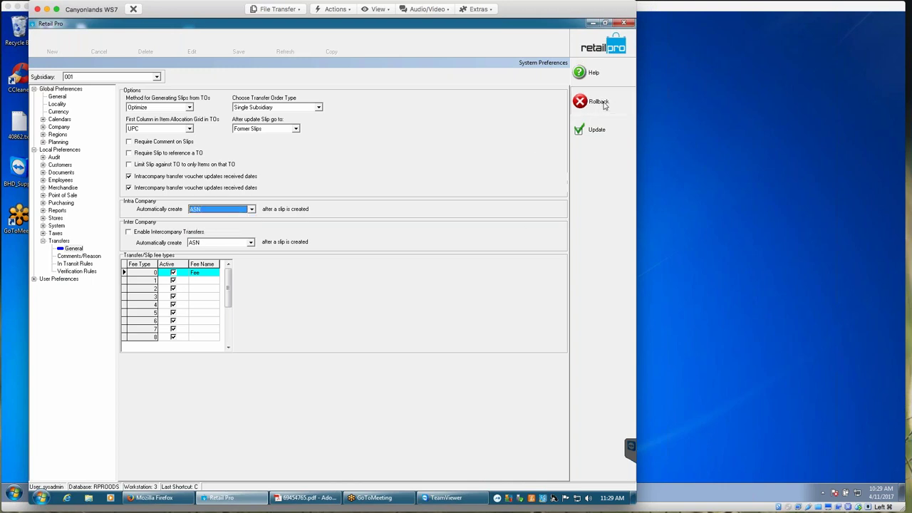
click(313, 279)
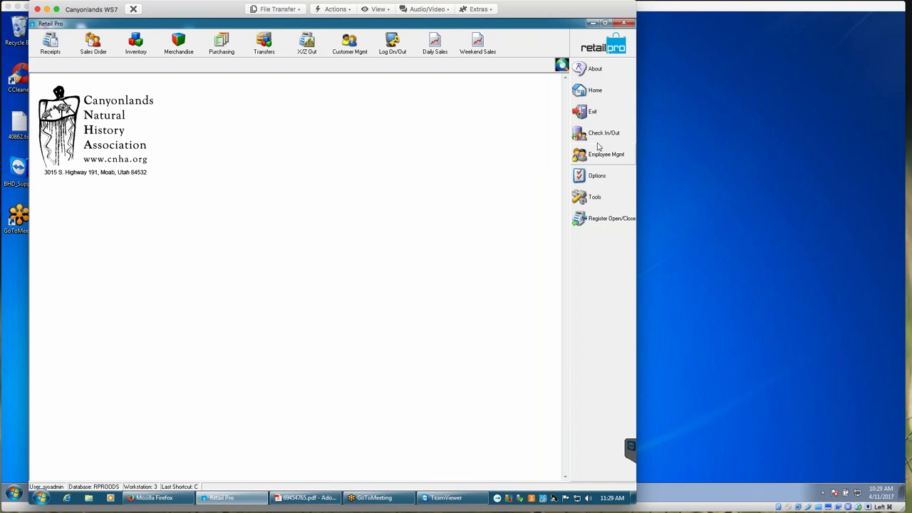
click(597, 197)
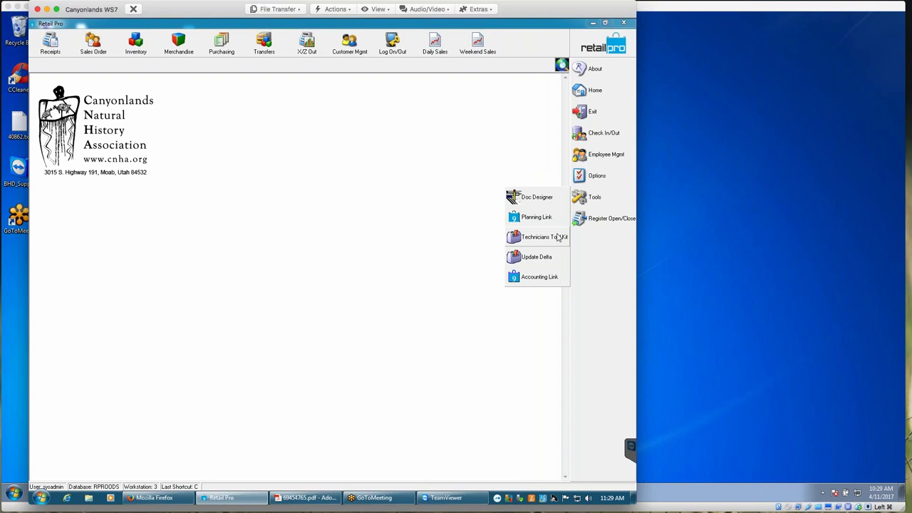
click(553, 179)
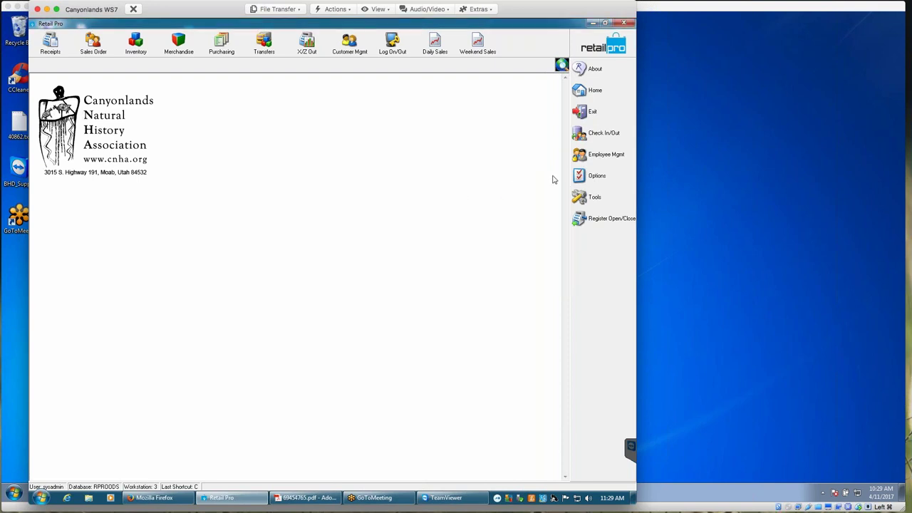
- Reopen System Preferences and display the In Transit Rules for Transfers under Local Preferences
click(613, 176)
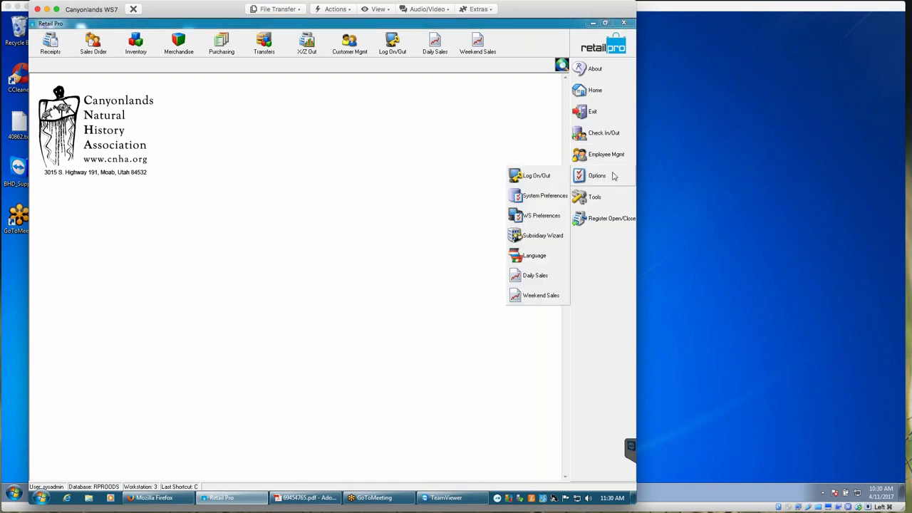
click(552, 197)
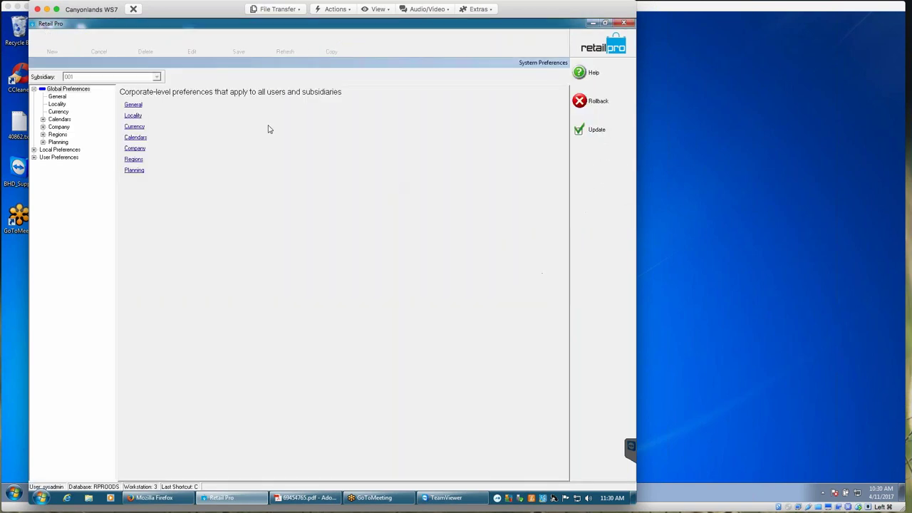
click(34, 150)
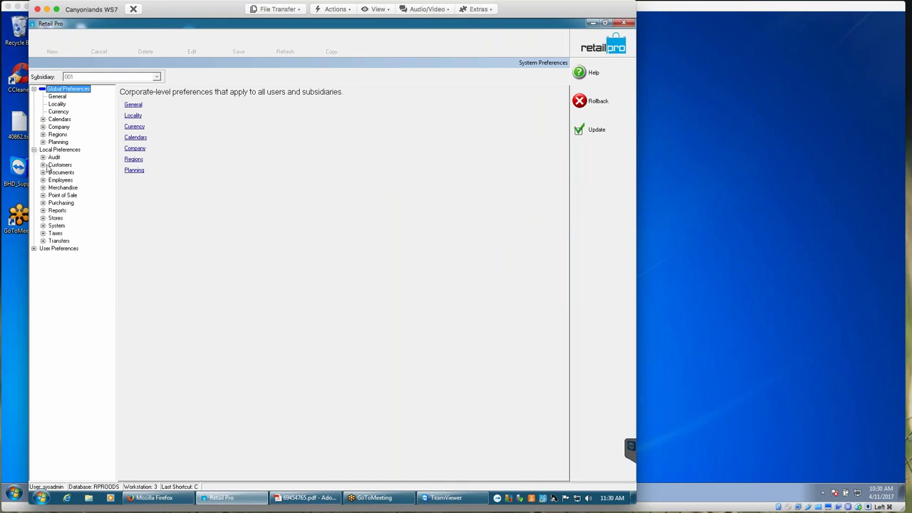
click(42, 241)
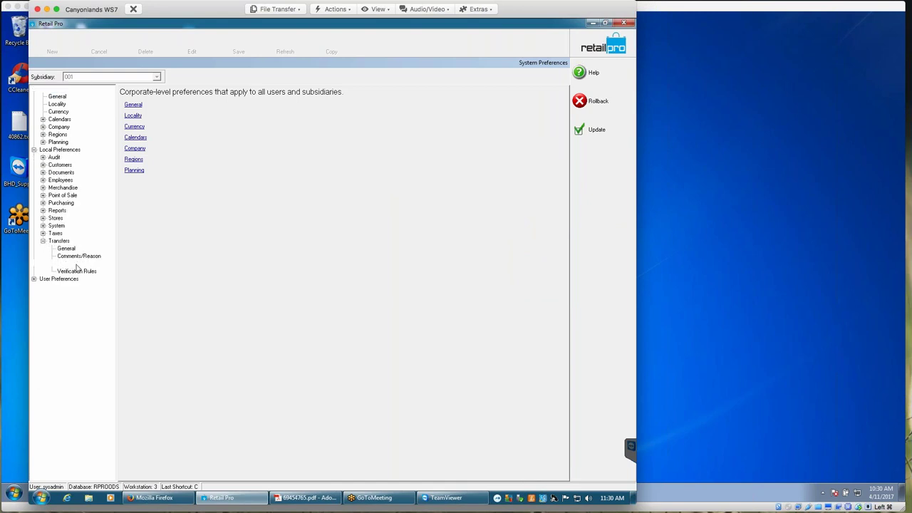
click(78, 264)
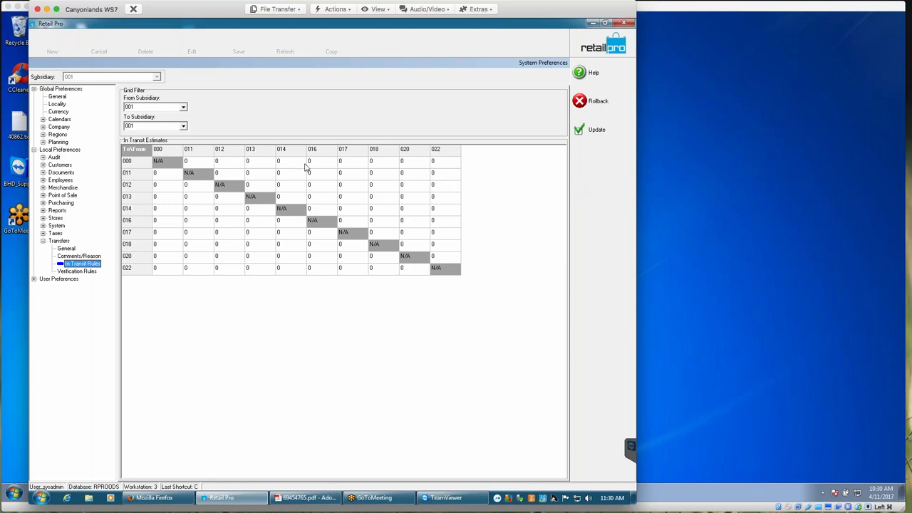
- Set the in-transit estimates from store 011 to stores 012 and 013 to 1
click(211, 163)
click(200, 225)
click(193, 187)
text(1)
key(Return)
text(1)
key(Return)
click(198, 197)
click(191, 223)
text(3)
key(Return)
- Set the in-transit estimates from store 011 to 2 for stores 014, 016, 018, 020 and 022, and to 1 for store 017
key(Up)
key(Up)
key(Up)
text(2)
key(Down)
text(2)
key(Down)
text(1)
key(Down)
text(2)
key(Down)
text(2)
key(Down)
text(2)
key(Up)
key(Page_Up)
key(Left)
key(Down)
key(Down)
text(1)
key(Return)
text(1)
key(Return)
key(Up)
key(Up)
text(2)
key(BackSpace)
key(Return)
text(0)
key(Return)
- Set the in-transit estimates from store 012 to store 011 and stores 013 through 022 to 2
text(2)
key(Return)
key(Return)
text(2)
key(Return)
text(2)
key(Return)
text(2)
key(Return)
text(2)
key(Return)
text(2)
key(Return)
text(2)
key(Return)
text(2)
- Set the in-transit estimates to store 011 from stores 013 through 022 to 2
click(260, 173)
text(2)
key(Tab)
text(2)
key(Tab)
text(2)
key(Tab)
text(2)
key(Tab)
text(2)
key(Tab)
text(2)
key(Tab)
text(2)
key(Tab)
- Set the in-transit estimates to store 012 from stores 013 through 022 to 2
text(2)
key(Tab)
text(2)
key(Tab)
text(2)
key(Tab)
text(2)
key(Tab)
text(2)
key(Tab)
text(2)
key(Tab)
text(2)
key(Tab)
- Set the in-transit estimates to store 013 from stores 014 through 022 to 2
text(2)
key(Tab)
text(2)
key(Tab)
text(2)
key(Tab)
text(2)
key(Tab)
text(2)
key(Tab)
text(2)
key(Tab)
- Set the in-transit estimates to store 014 from stores 016 through 022 to 2
text(2)
key(Tab)
text(2)
key(Tab)
text(2)
key(Tab)
key(Tab)
text(2)
key(Tab)
text(2)
key(Tab)
- Set the in-transit estimates to store 016 from stores 017 through 022 to 2
text(2)
key(Tab)
text(2)
key(Tab)
text(2)
key(Tab)
text(2)
key(Tab)
- Set the remaining in-transit estimates above the N/A diagonal, in rows 017 through 020, to 2
text(2)
key(Tab)
text(2)
key(Tab)
text(2)
key(Tab)
- Set the in-transit estimates from store 013 to stores 014 through 022 to 2
text(2)
key(Down)
text(2)
key(Down)
text(2)
key(Down)
text(2)
key(Down)
text(2)
key(Down)
text(2)
- Set the in-transit estimates from store 014 to stores 016 through 022 to 2
key(Tab)
text(2)
key(Down)
text(2)
key(Down)
text(2)
key(Down)
text(2)
key(Down)
- Set the in-transit estimates from store 016 to stores 017 through 022 to 2
key(Tab)
text(2)
key(Down)
text(2)
key(Down)
text(2)
key(Down)
text(2)
- Set the remaining in-transit estimates below the N/A diagonal, in columns 017, 018 and 020, to 2
key(Tab)
text(2)
key(Down)
key(Down)
text(2)
key(Tab)
key(Up)
text(2)
key(Tab)
text(2)
click(198, 161)
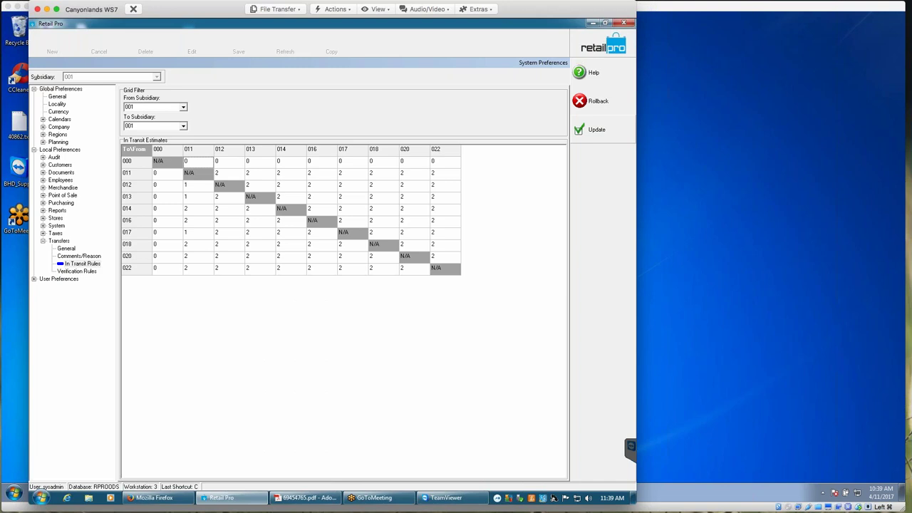
- Update the system preferences to save the in-transit estimates
click(591, 130)
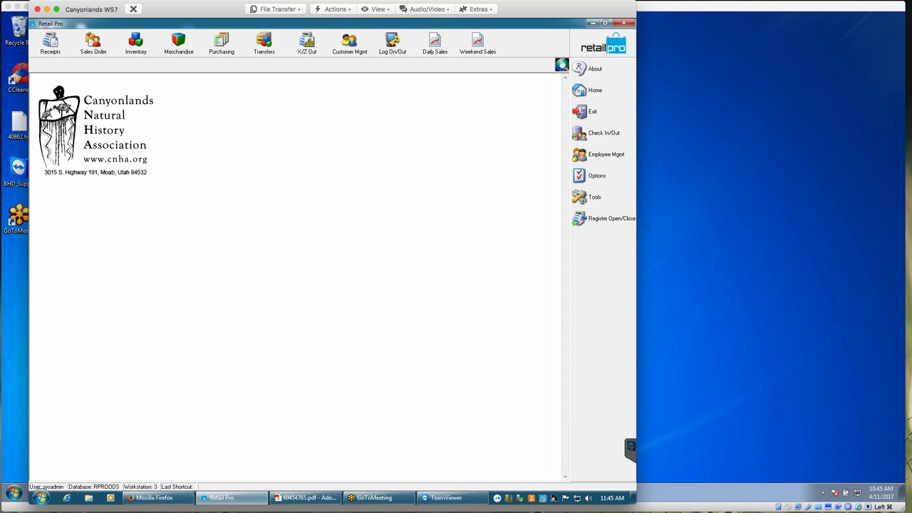
- Open the X-Out report settings and check the Receipt Date/Time filter without changing it
click(308, 44)
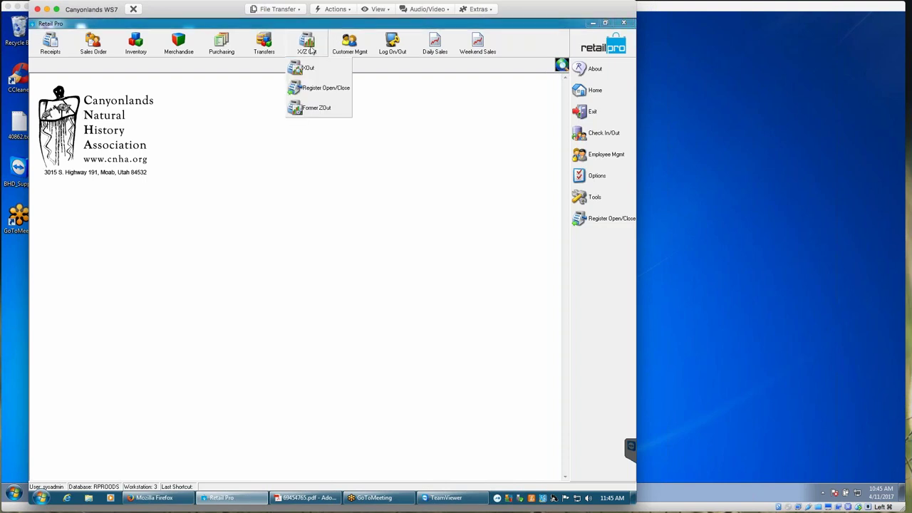
click(311, 67)
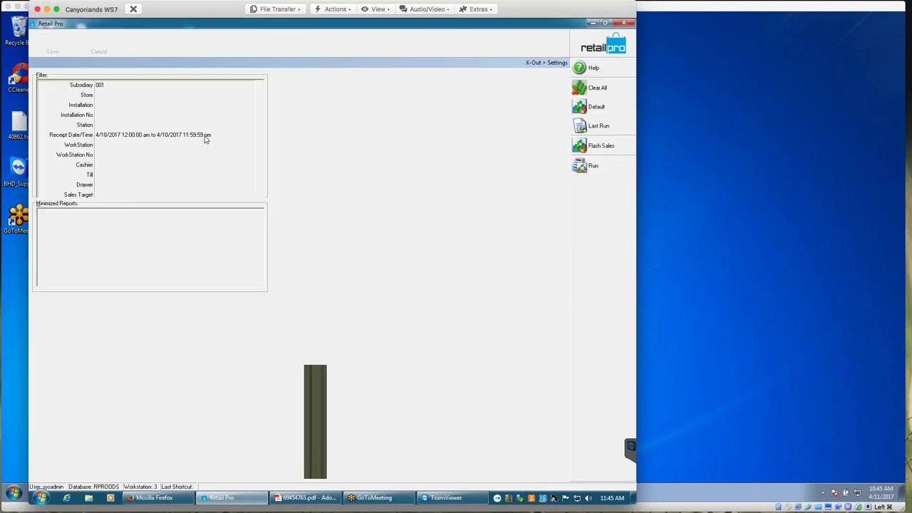
click(215, 139)
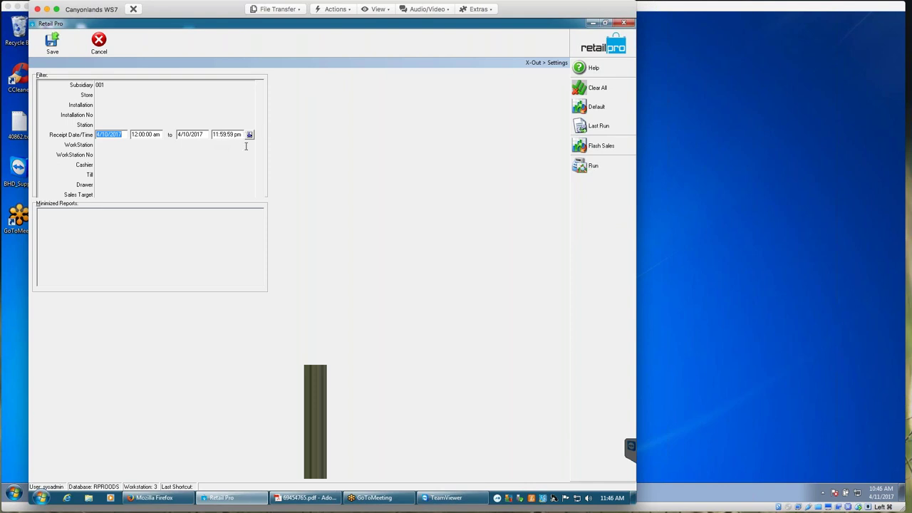
click(249, 135)
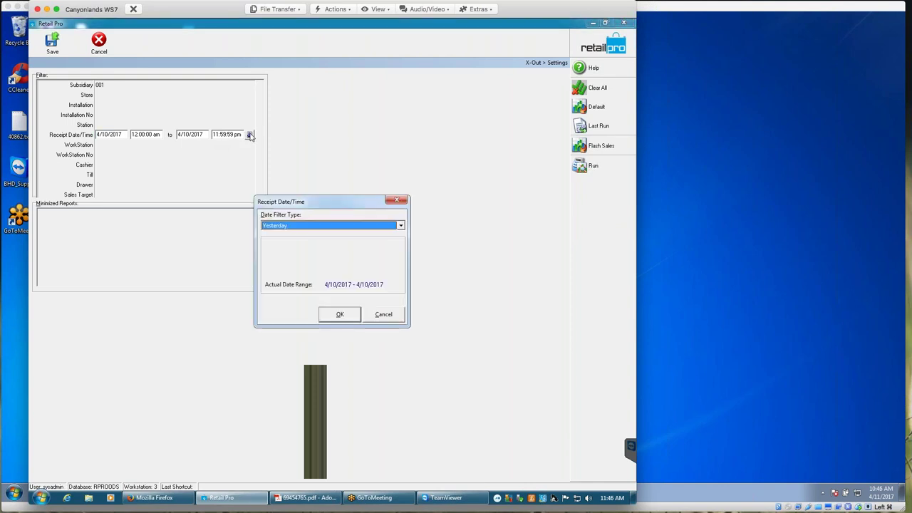
click(396, 200)
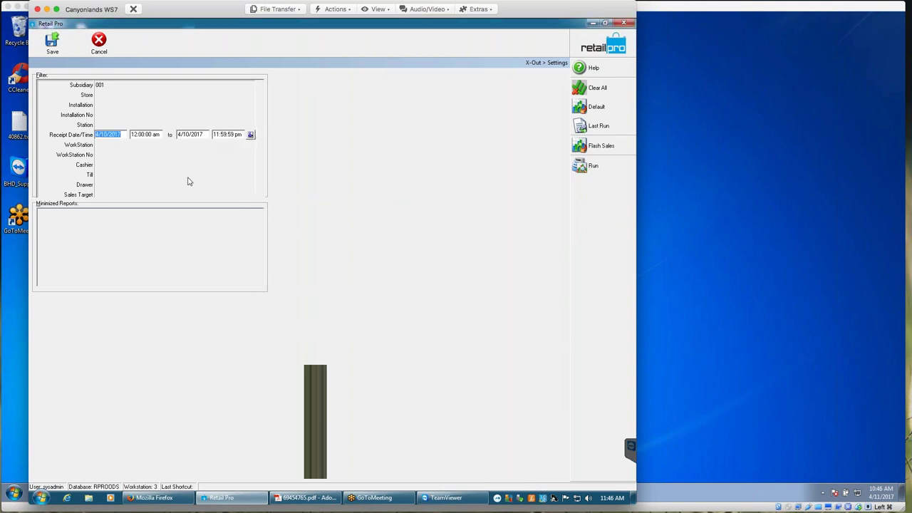
- Run the X-Out report with the BHD-XZO document design, without saving the filter settings
click(592, 166)
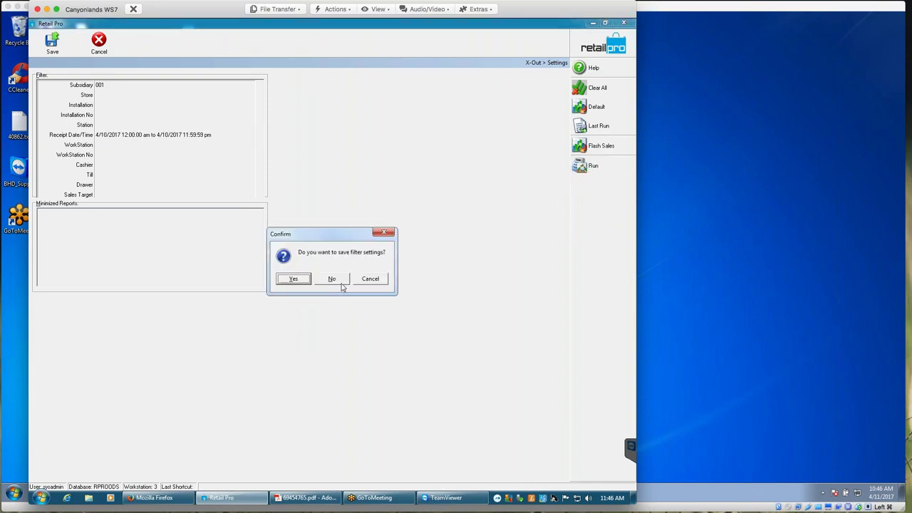
click(332, 278)
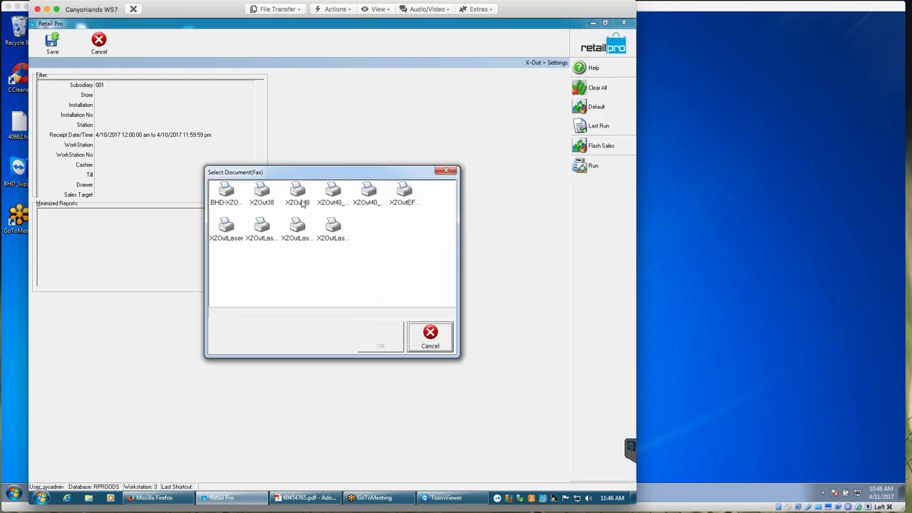
click(227, 199)
click(380, 338)
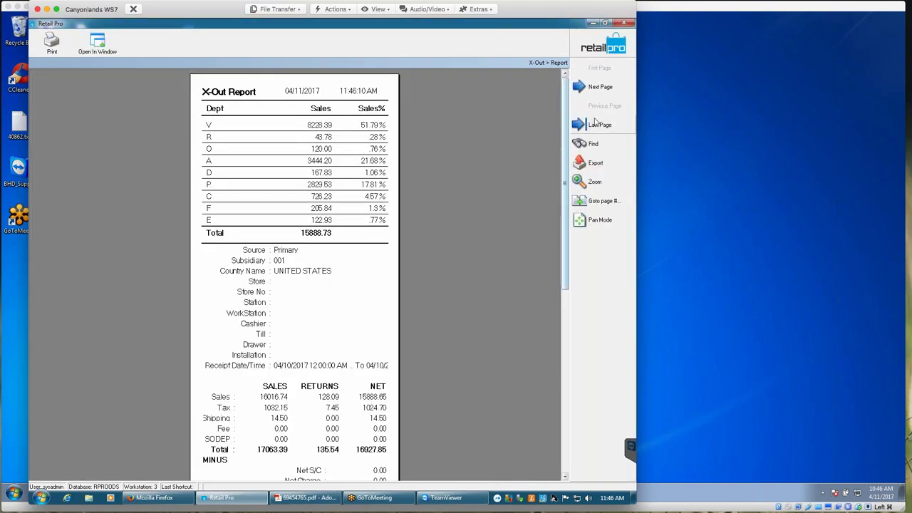
- Examine the X-Out report's department sales, receipt counts and media breakdown, and return to the home screen
click(595, 87)
click(597, 87)
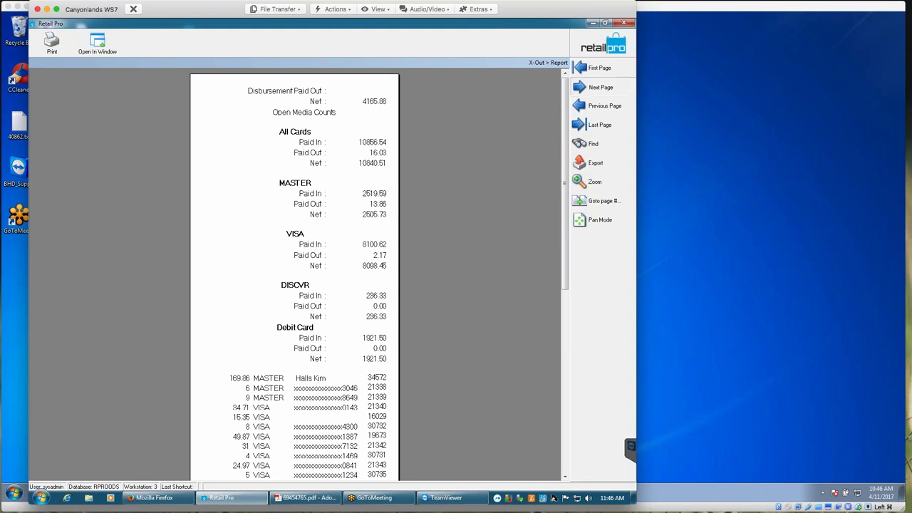
click(596, 69)
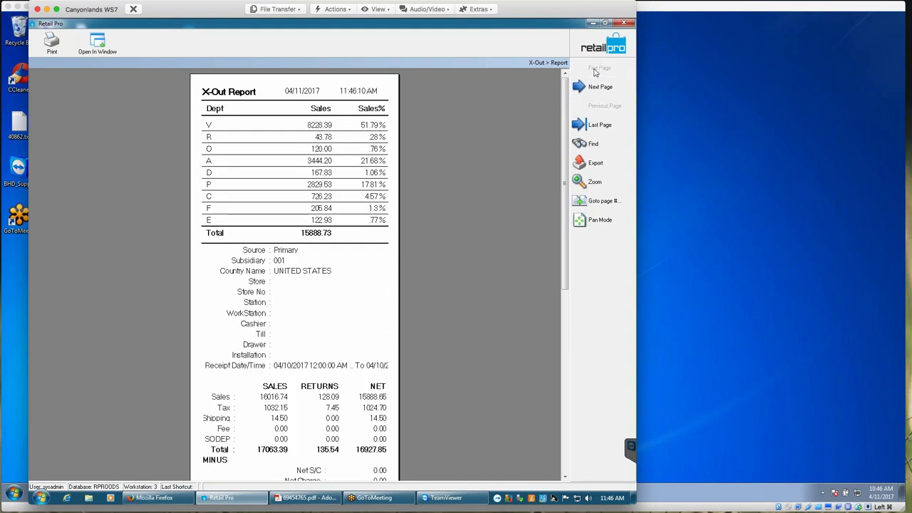
drag(565, 210, 565, 280)
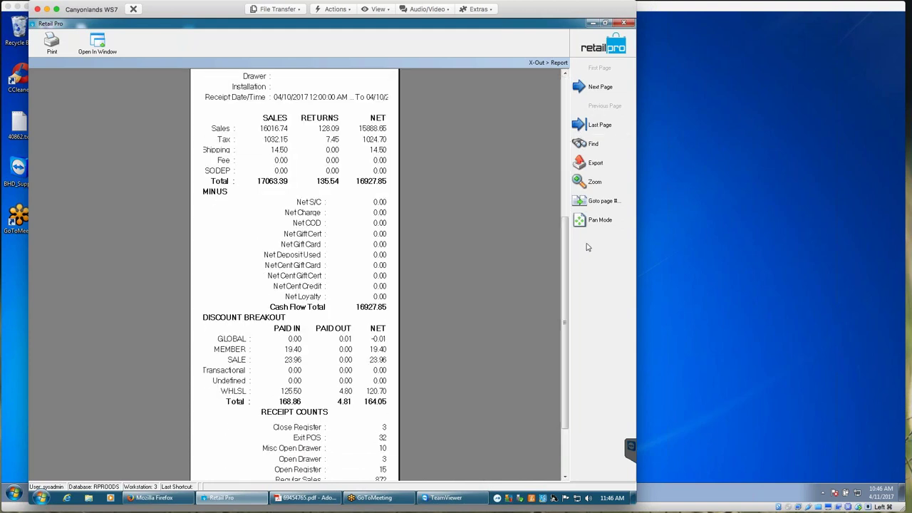
drag(564, 286, 564, 146)
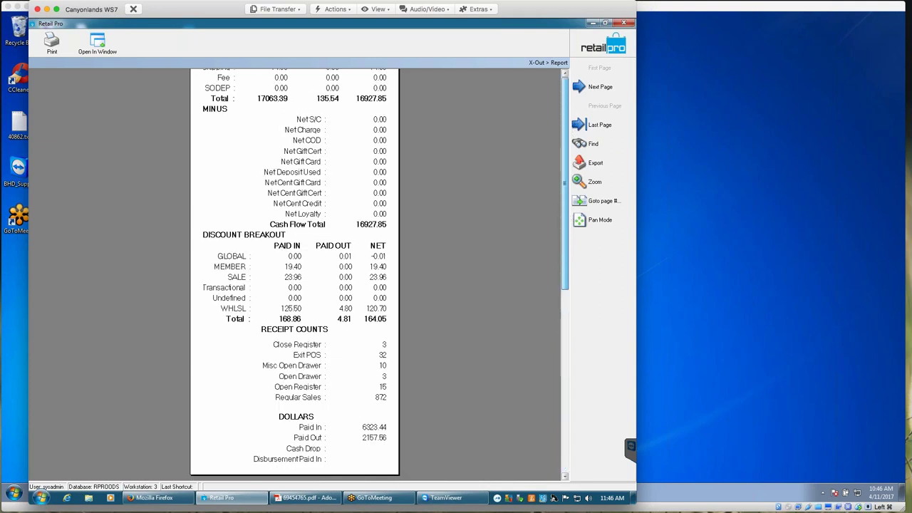
click(598, 86)
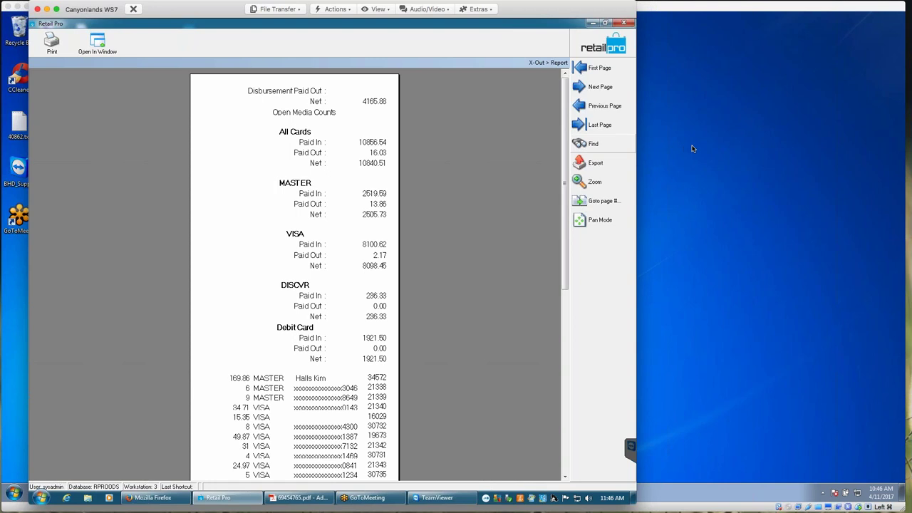
click(604, 48)
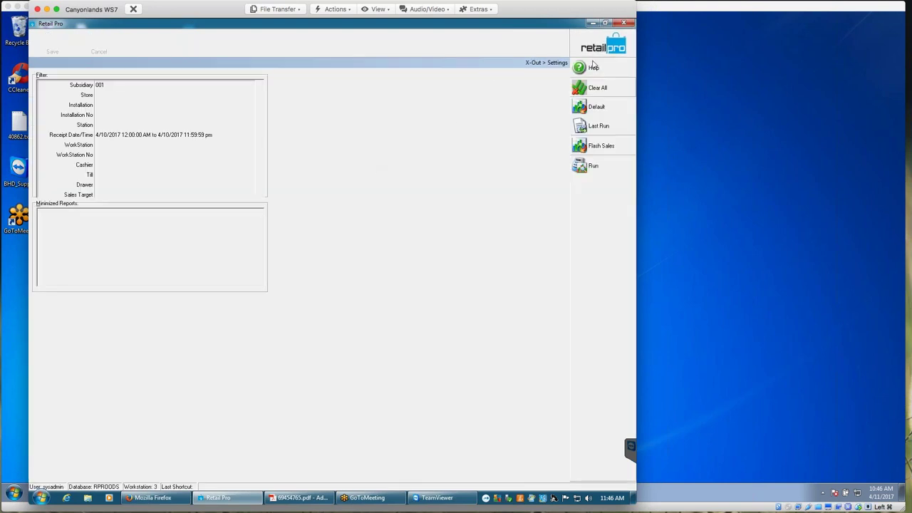
click(603, 49)
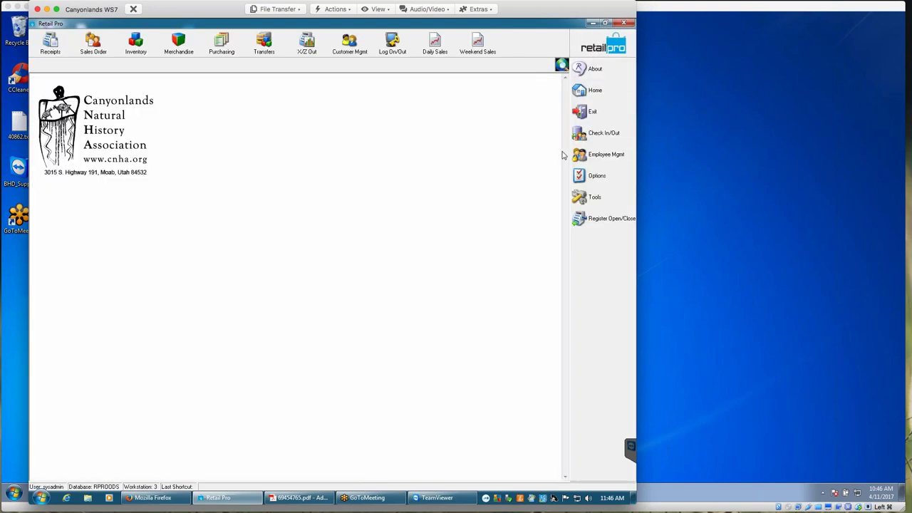
click(605, 220)
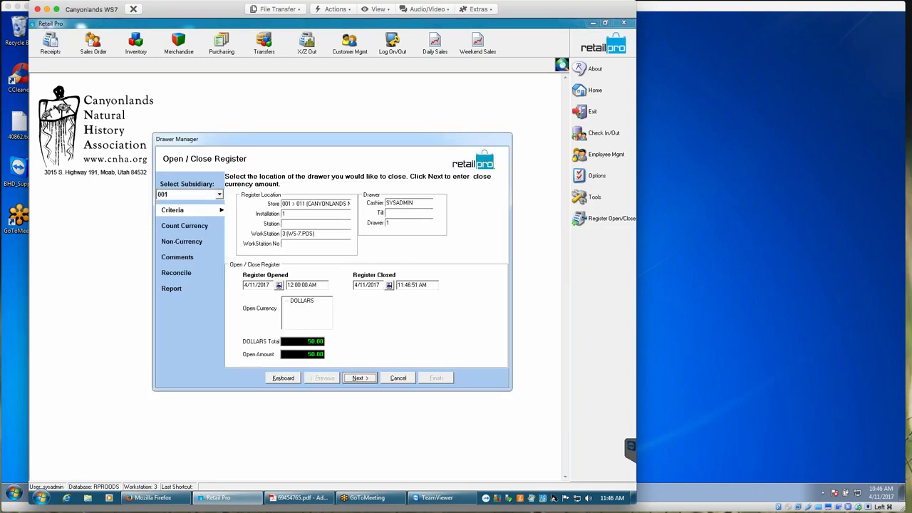
click(401, 378)
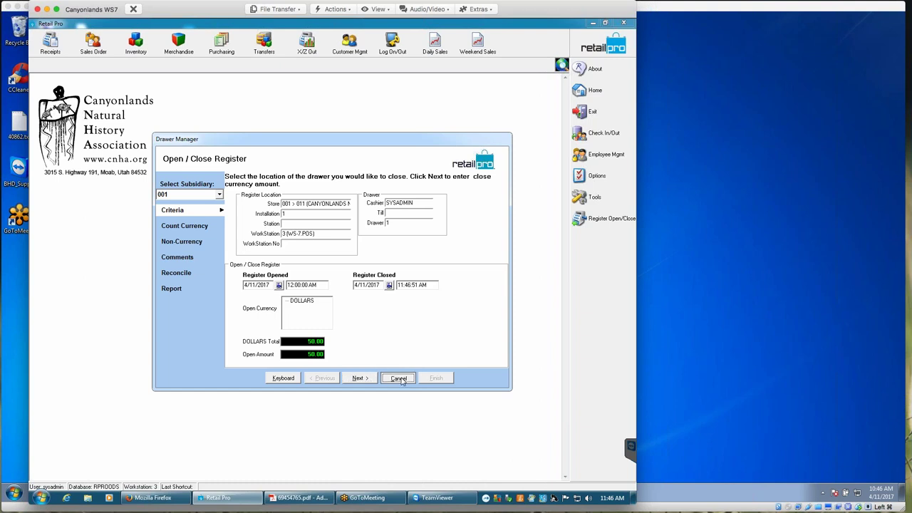
click(313, 280)
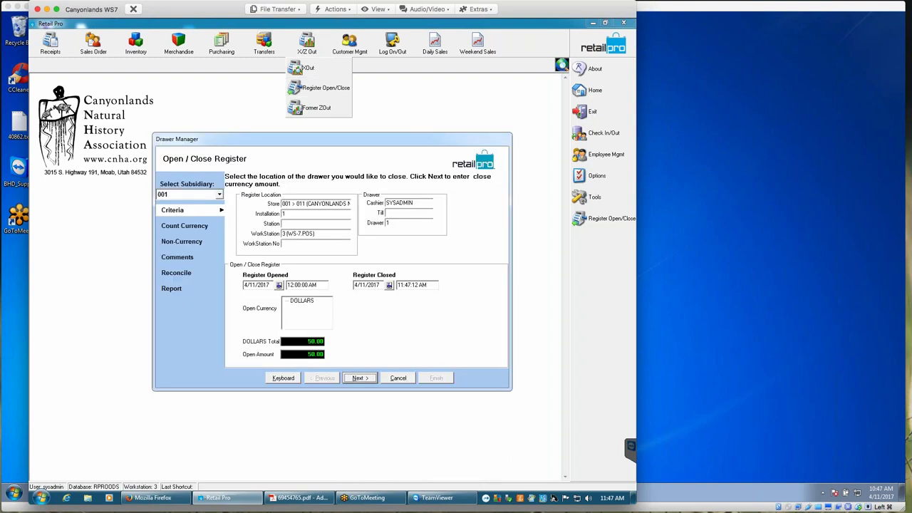
- Clear the Installation, WorkStation, Cashier and Drawer criteria in the Open / Close Register form, keeping the store
click(313, 213)
key(BackSpace)
key(Tab)
key(BackSpace)
key(Tab)
key(Tab)
key(BackSpace)
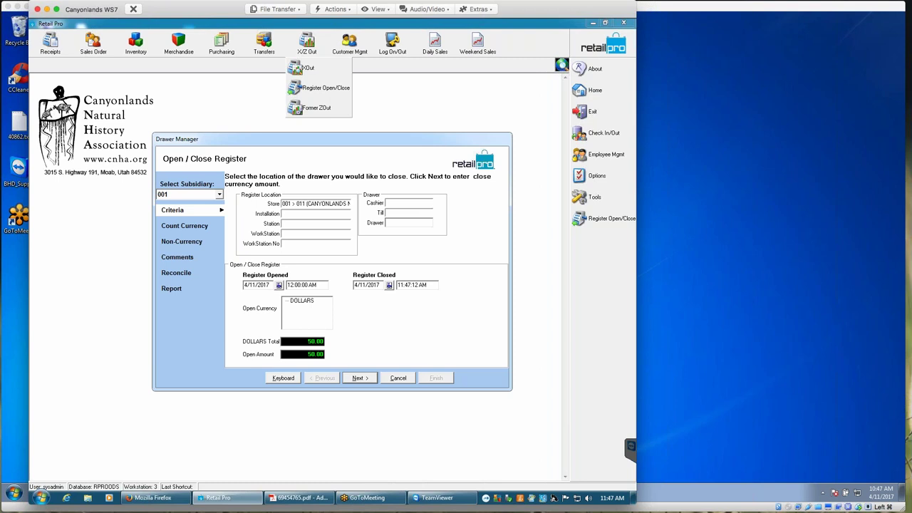
- Choose an earlier Register Opened date and continue to the currency count
key(Tab)
key(F4)
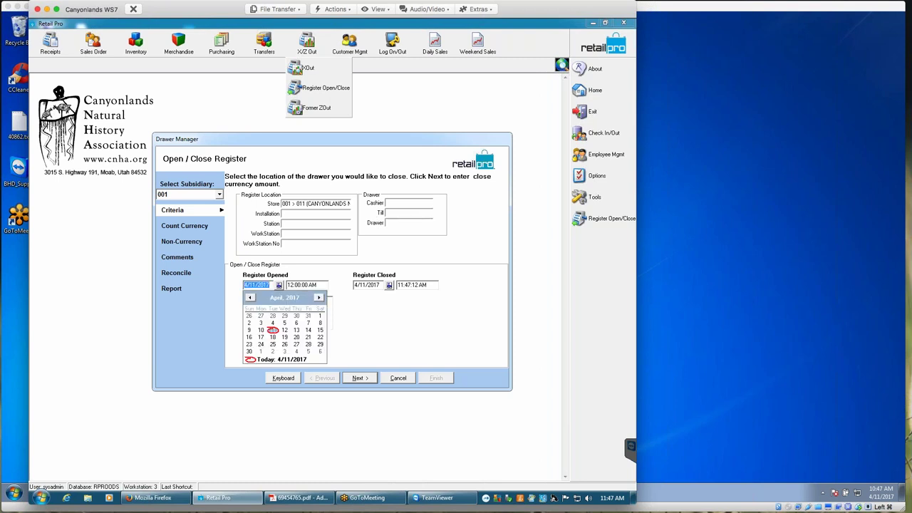
key(Up)
key(Left)
key(Return)
key(Return)
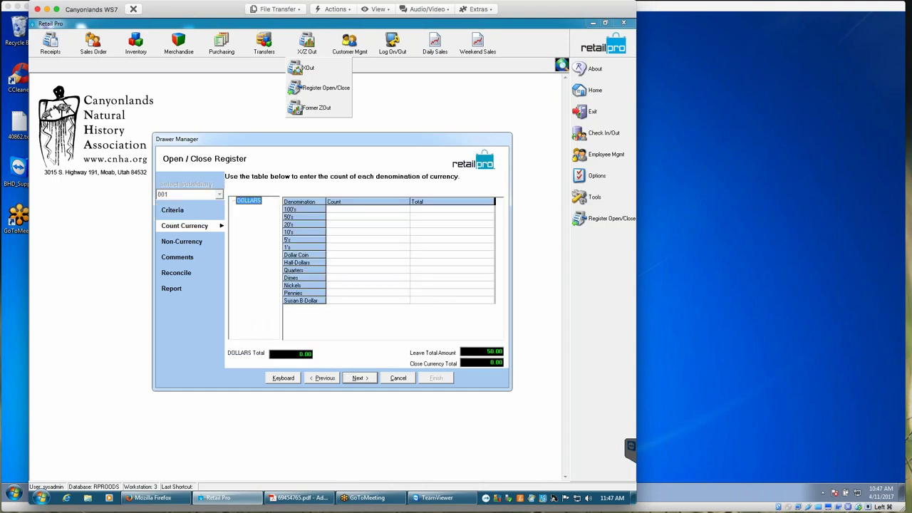
- Enter 50 in the currency count and continue to the non-currency tenders
key(Tab)
text(50)
key(Return)
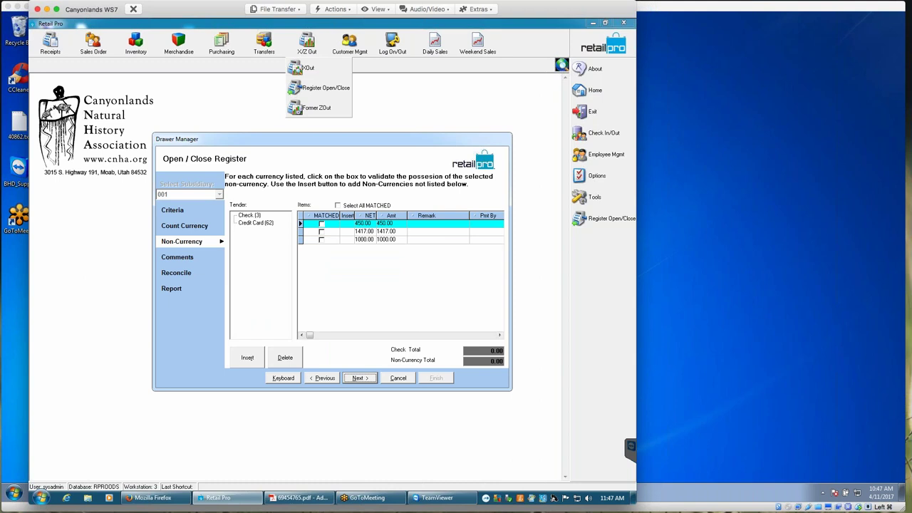
- View the check and credit card payments awaiting matching, and exit the register closing without finishing it
click(250, 214)
click(255, 222)
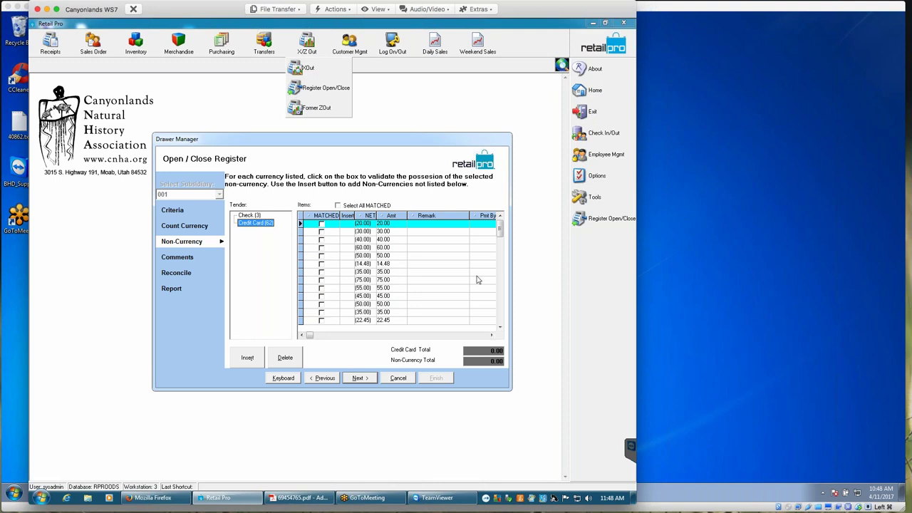
click(407, 382)
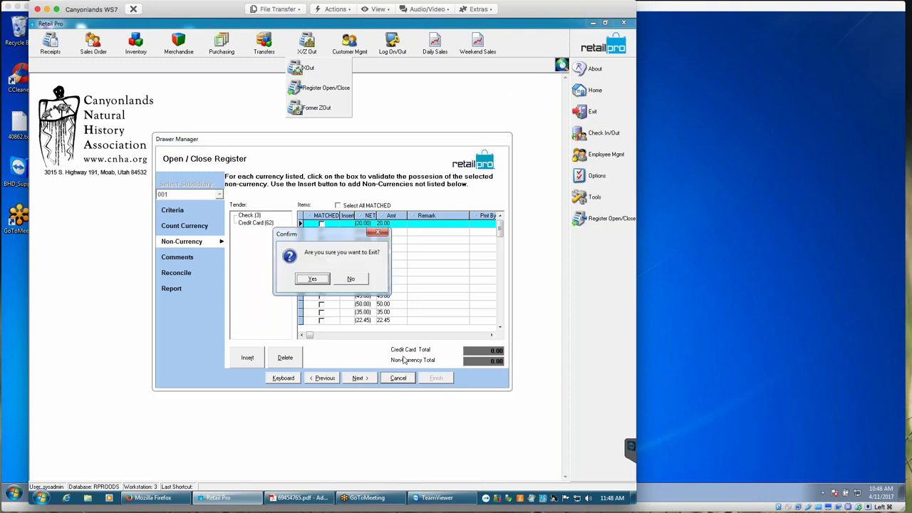
click(322, 282)
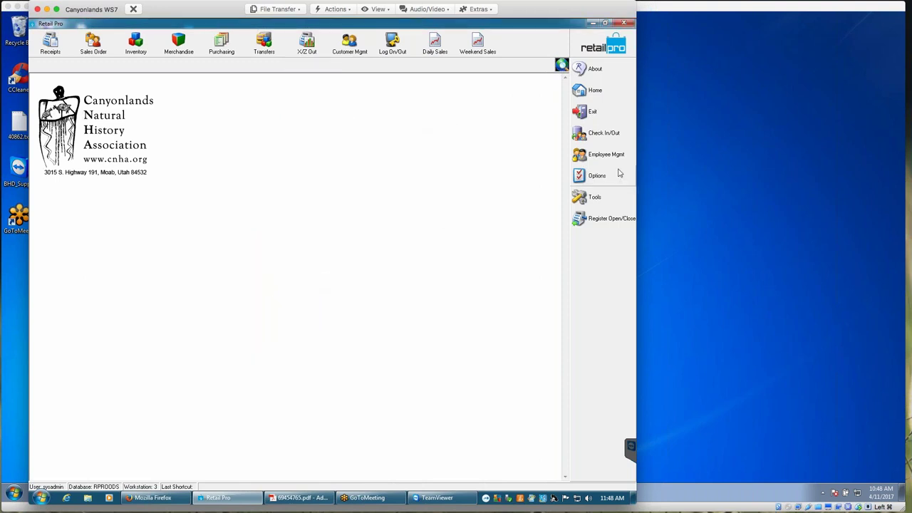
- Open the Point of Sale tender requirements in the system preferences and review the required fields for Check, Credit Card and Charge
click(613, 179)
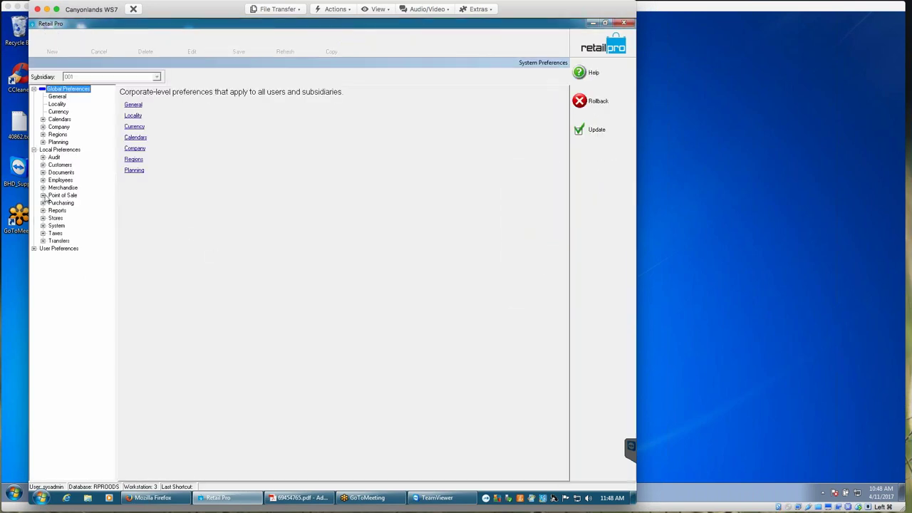
click(43, 195)
click(52, 211)
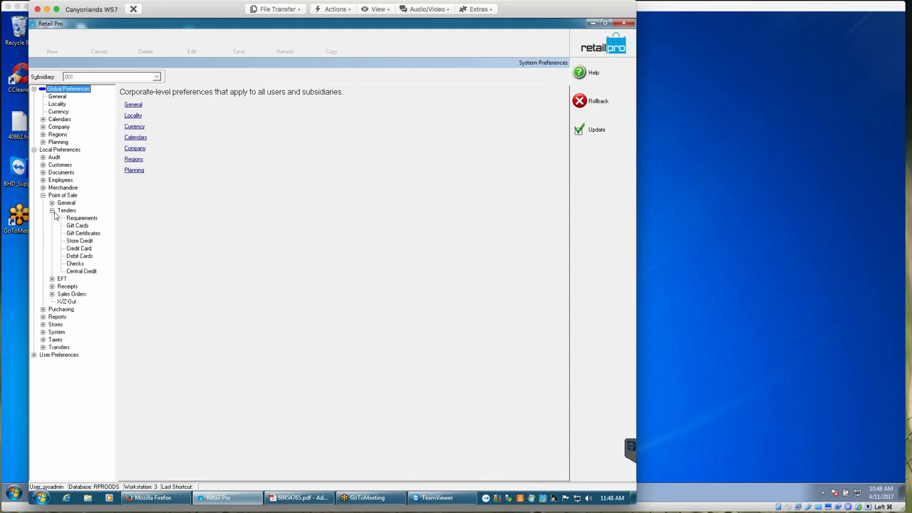
click(75, 218)
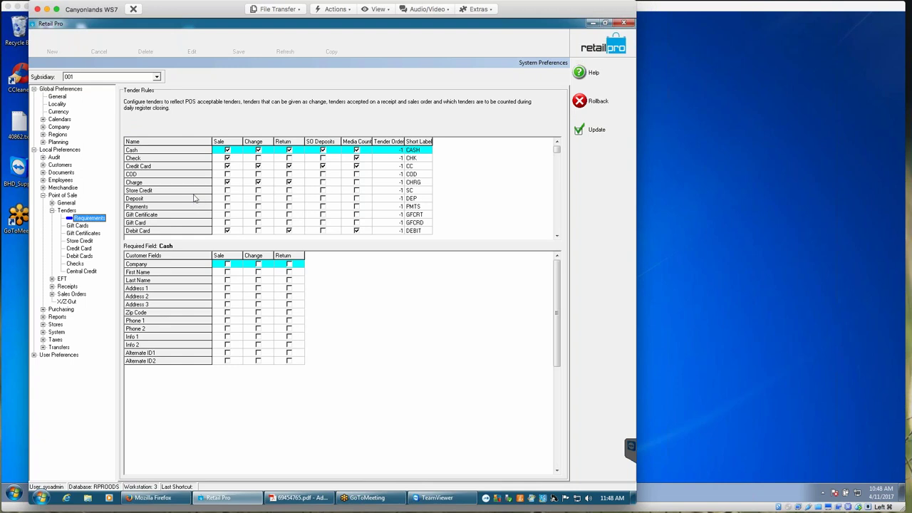
click(193, 157)
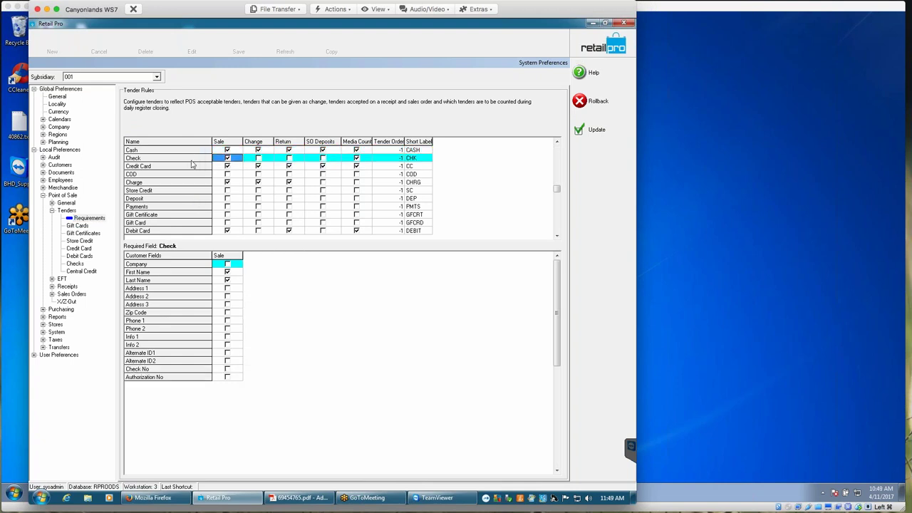
click(191, 169)
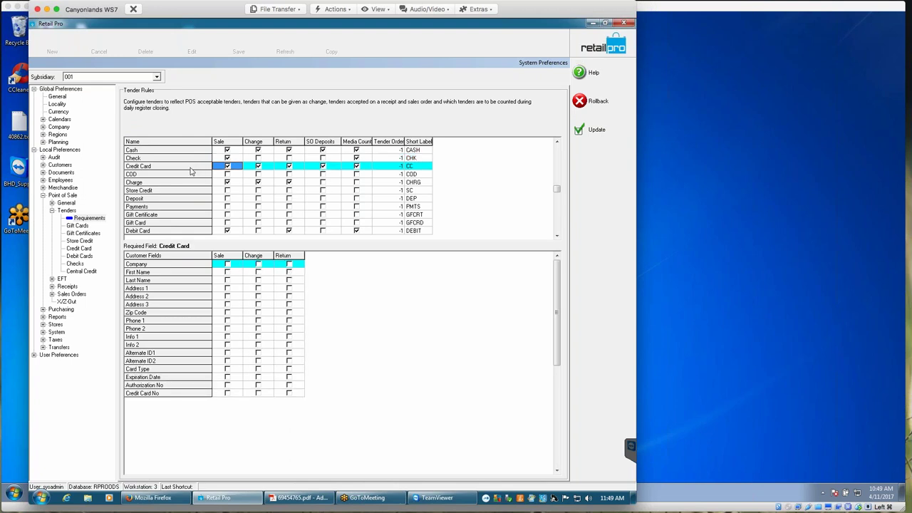
click(189, 183)
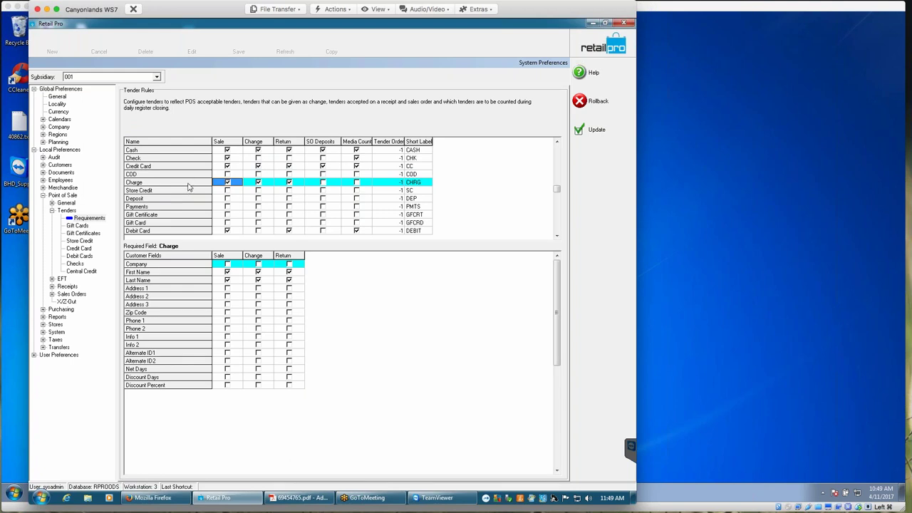
- Enable Media Count for the Charge tender and check the remaining tenders in the tender rules list
click(361, 184)
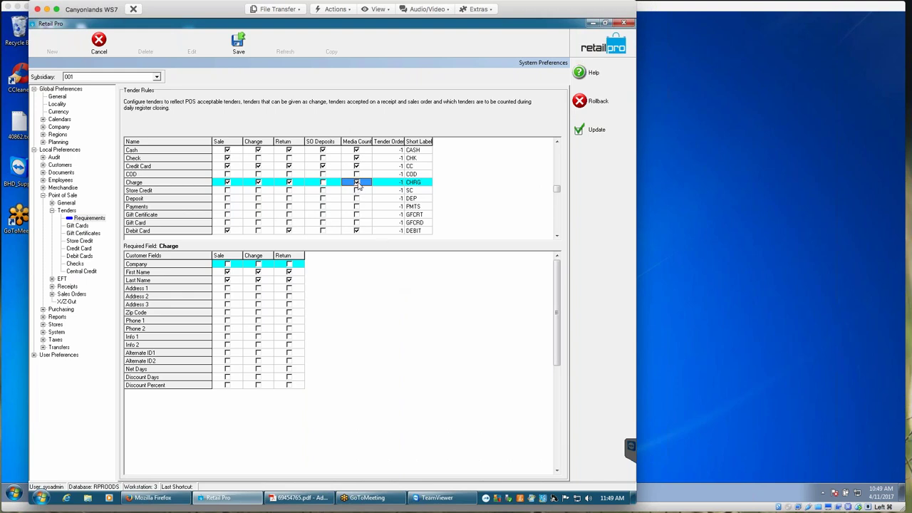
click(556, 236)
click(557, 236)
click(556, 235)
click(557, 236)
click(556, 236)
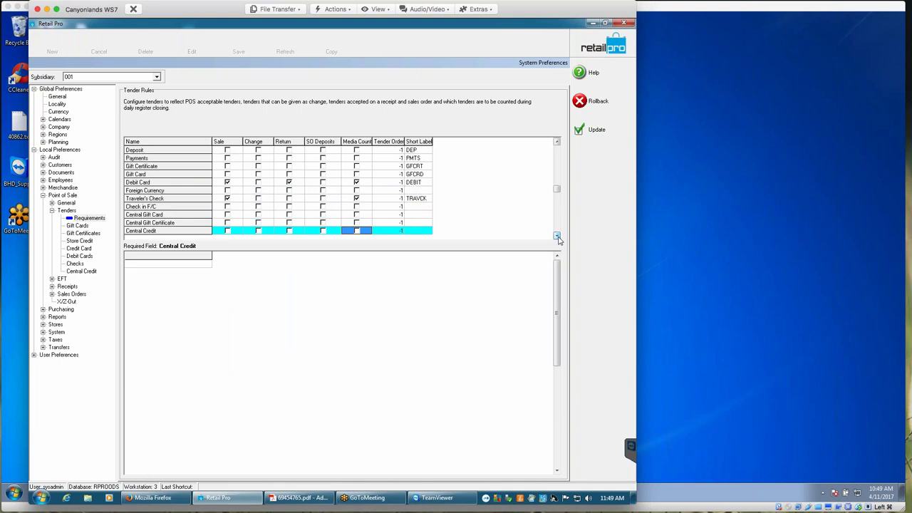
click(556, 235)
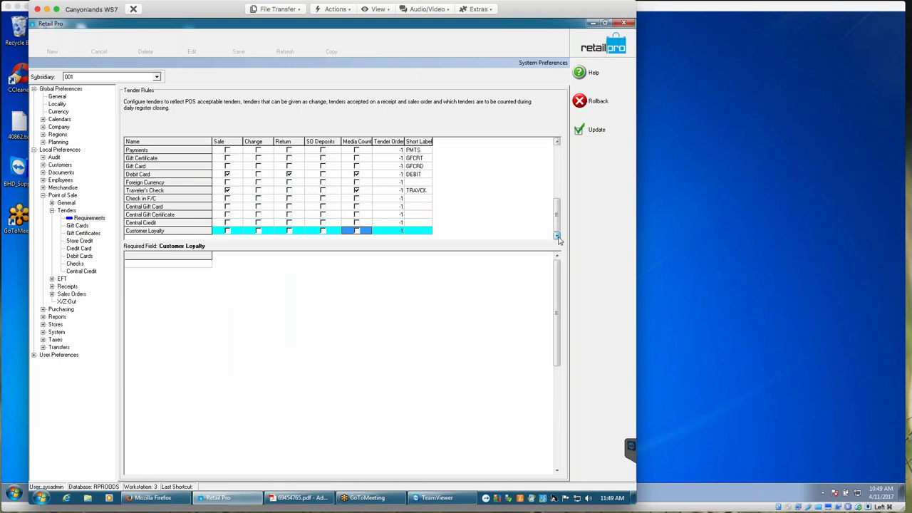
- Enable Media Count for the Charge tender in the tender rules and apply the updated system preferences
drag(558, 206, 557, 152)
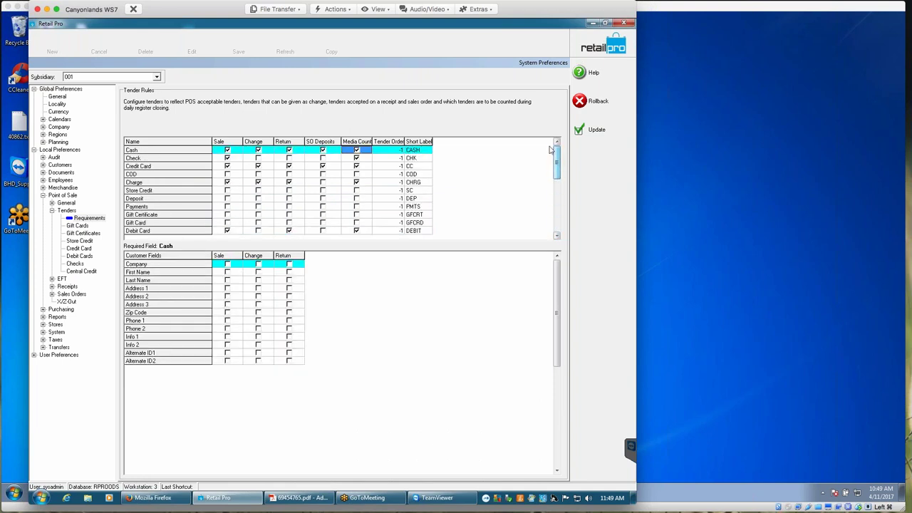
click(356, 182)
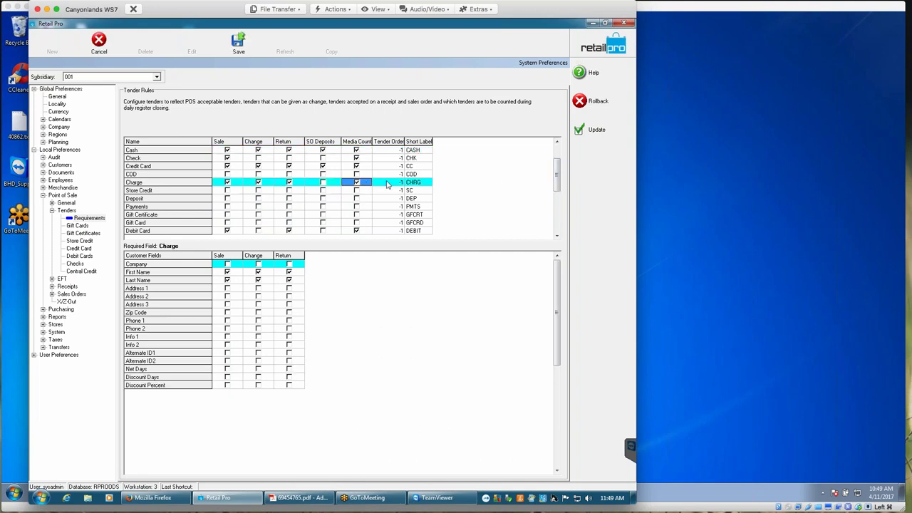
click(592, 134)
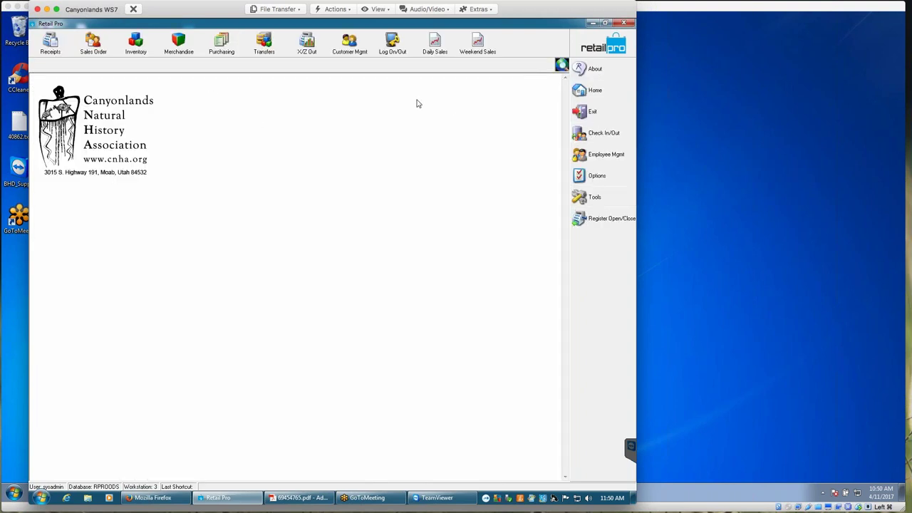
- Start a register closing and set the Register Opened date to 4/1/2017
click(307, 42)
click(324, 89)
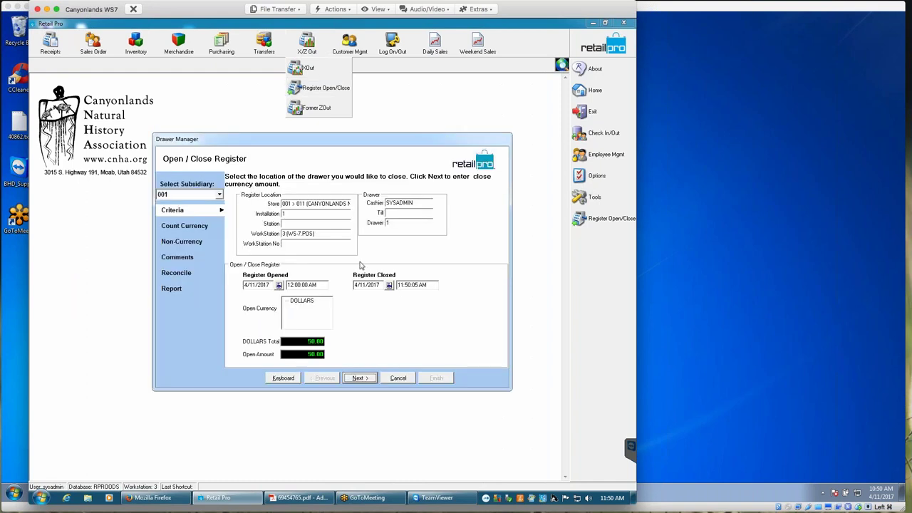
click(279, 285)
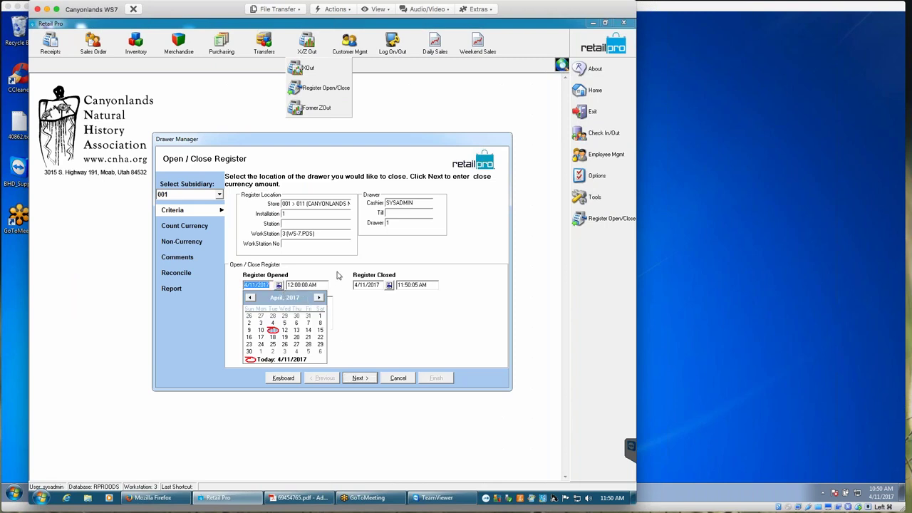
click(338, 276)
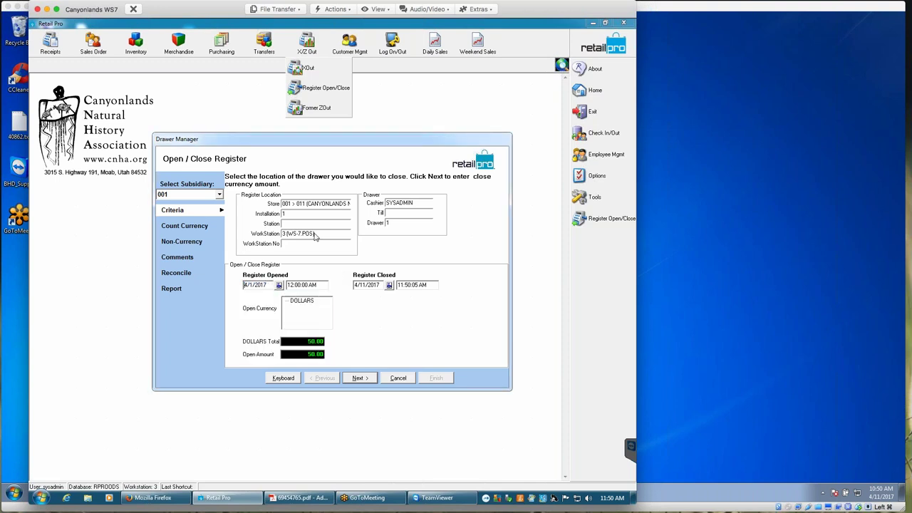
- Clear the workstation, cashier, drawer and installation criteria for the register closing, keeping only the store
key(shift+Tab)
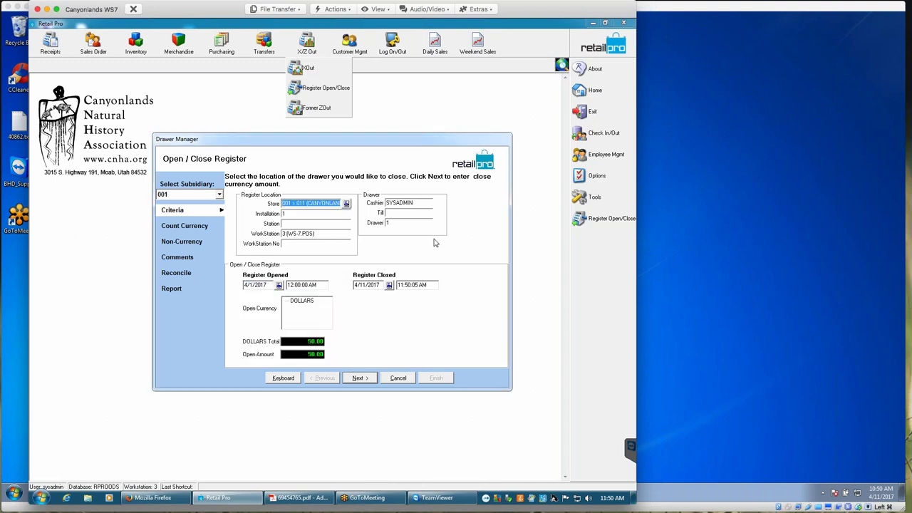
key(Tab)
key(Tab)
key(Tab)
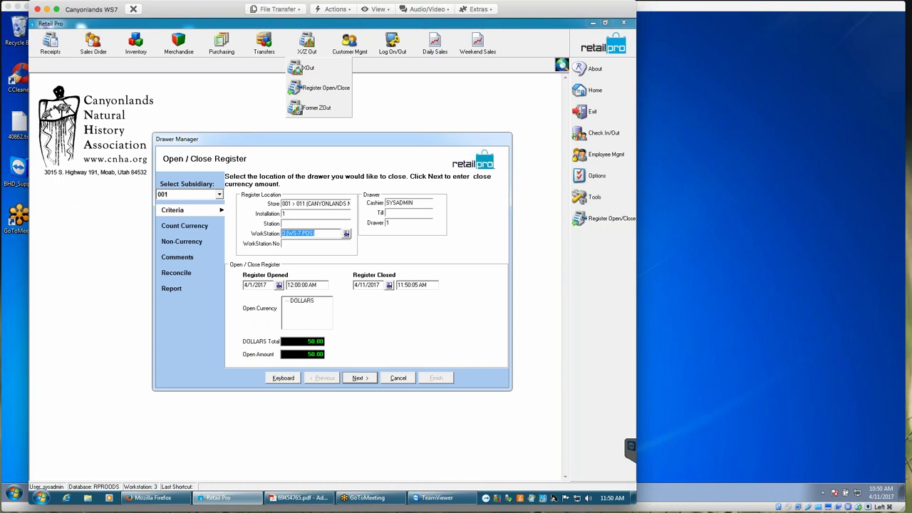
key(Tab)
key(Tab)
key(Tab)
key(BackSpace)
key(shift+Tab)
key(shift+Tab)
key(shift+Tab)
key(shift+Tab)
key(BackSpace)
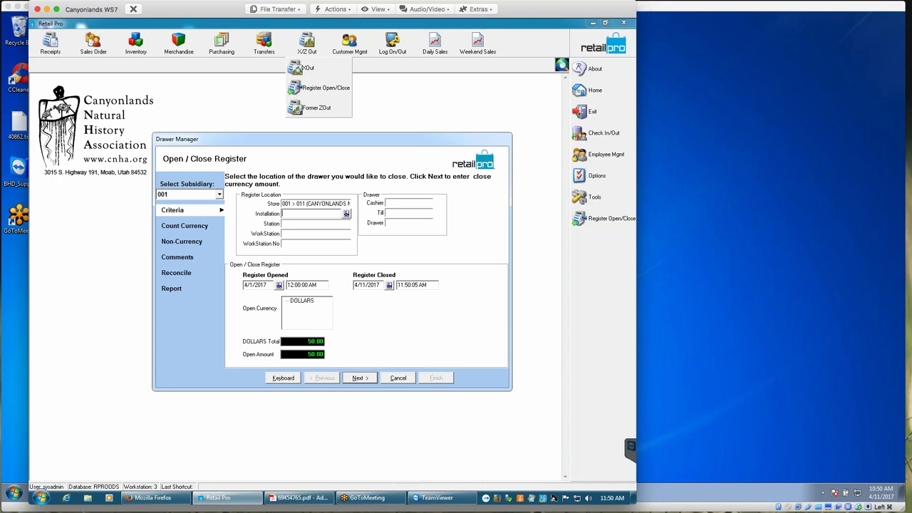
- Proceed to the currency count, enter 50 for the 1's denomination, and continue to the non-currency tenders
key(Return)
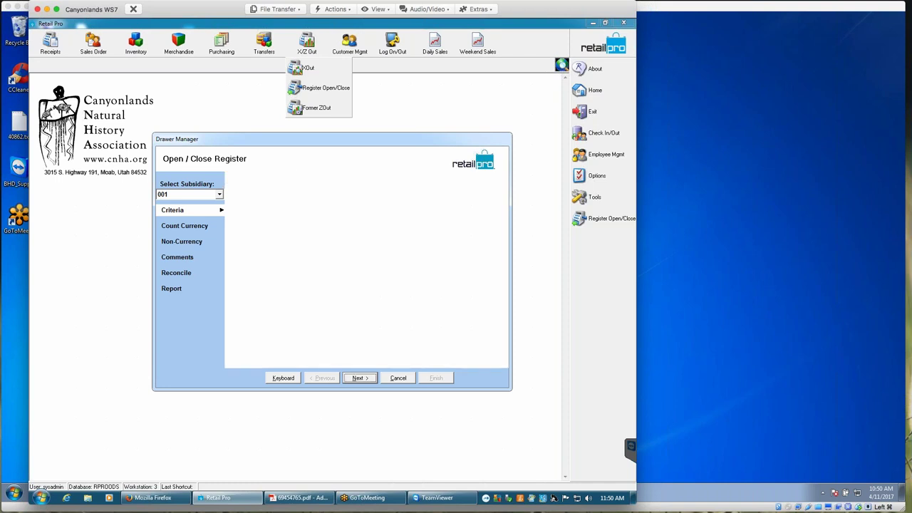
key(Tab)
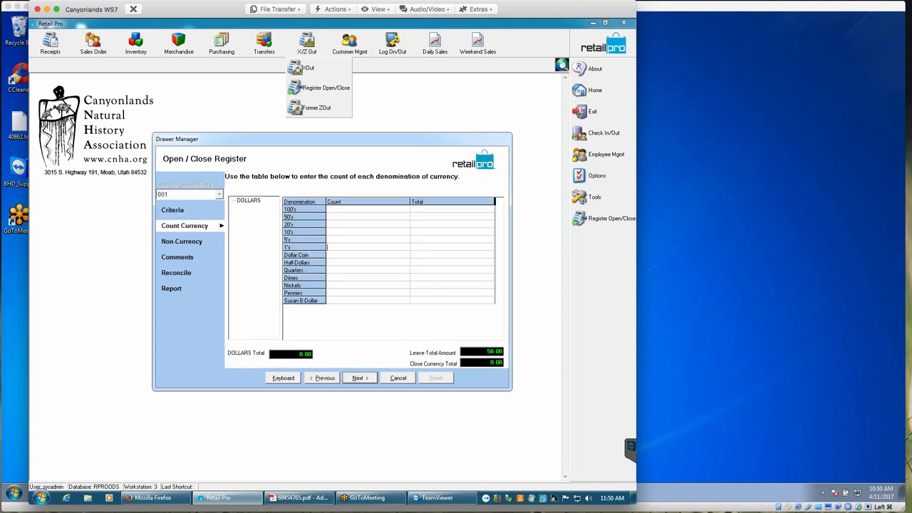
text(50)
key(Return)
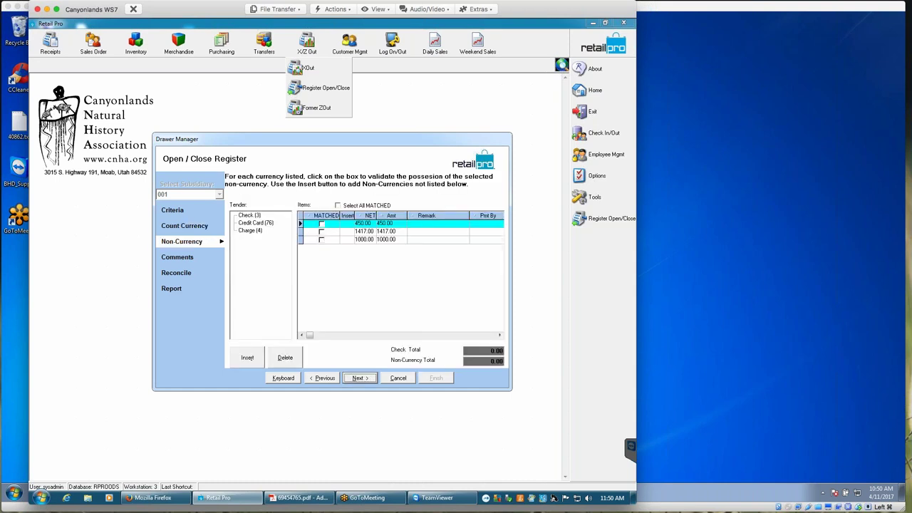
- Mark all Charge payments as matched, and try matching and unmatching all Credit Card payments
click(254, 231)
click(338, 205)
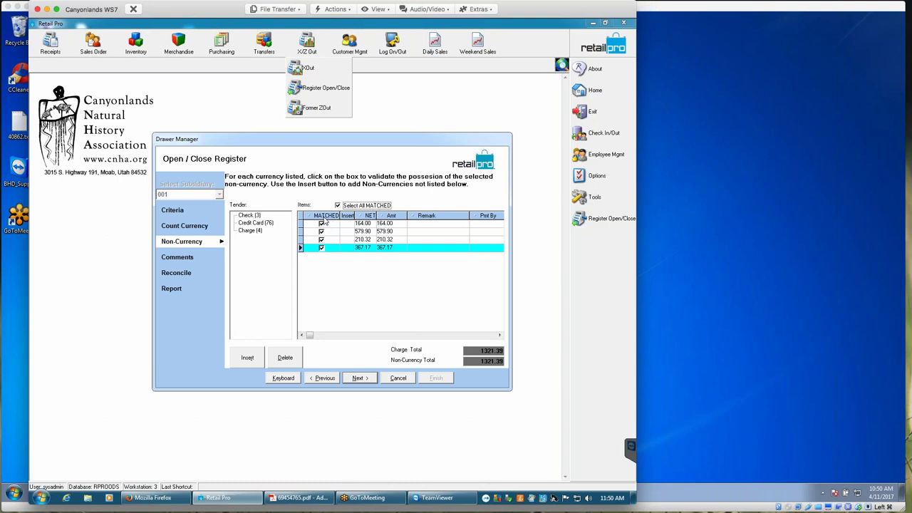
click(260, 225)
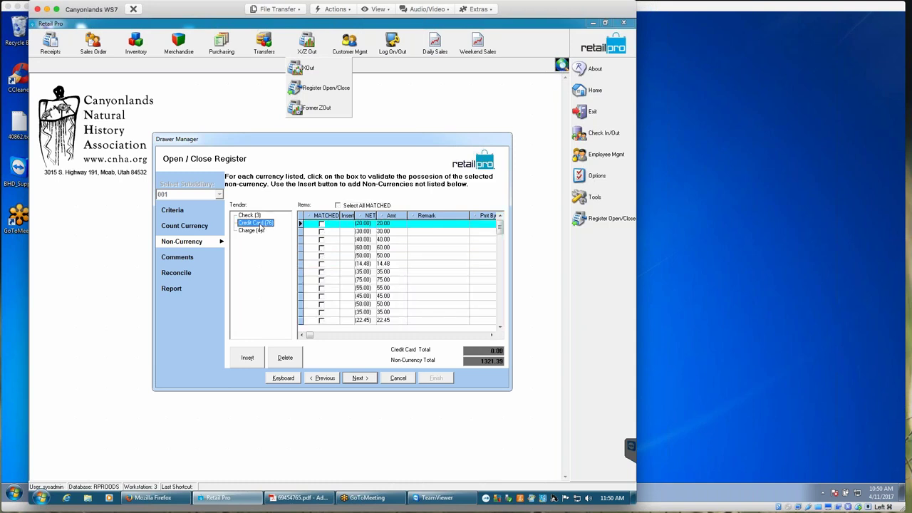
click(338, 205)
click(338, 206)
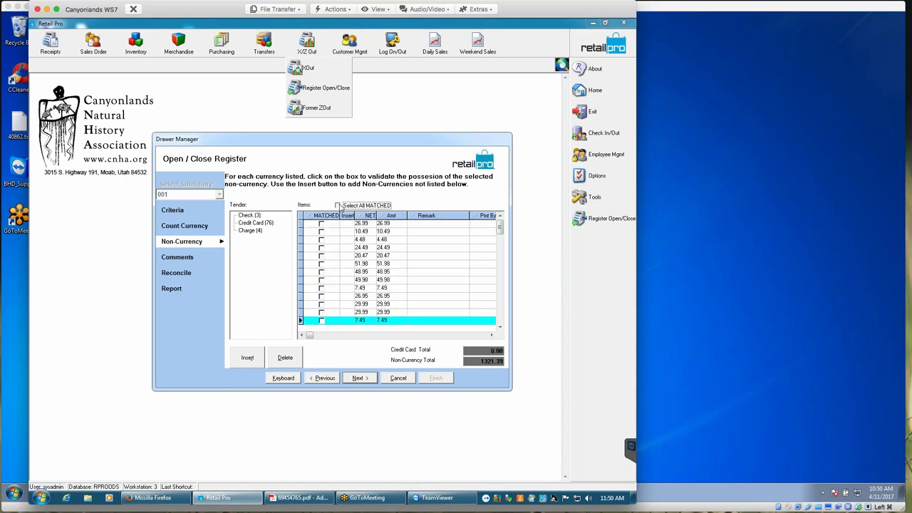
click(338, 206)
click(338, 206)
- Toggle the matching of all Charge payments and exit the register closing without finishing it
click(250, 231)
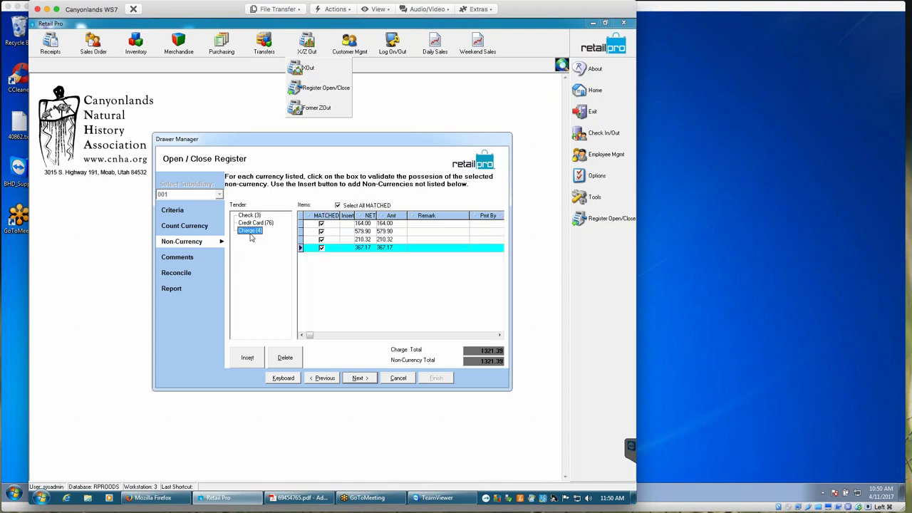
click(338, 206)
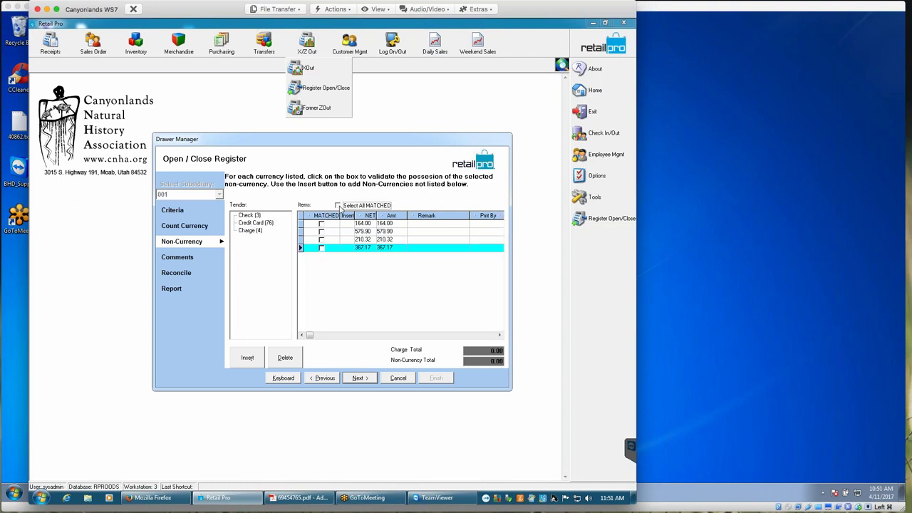
click(339, 206)
click(398, 377)
click(315, 281)
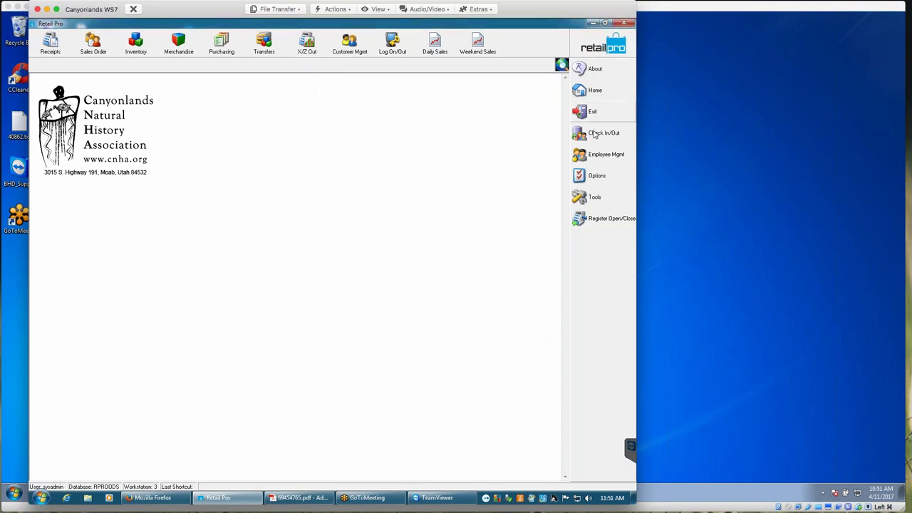
- Disable Media Count for the Charge tender in the Point of Sale tender requirements and apply the updated preferences
click(595, 176)
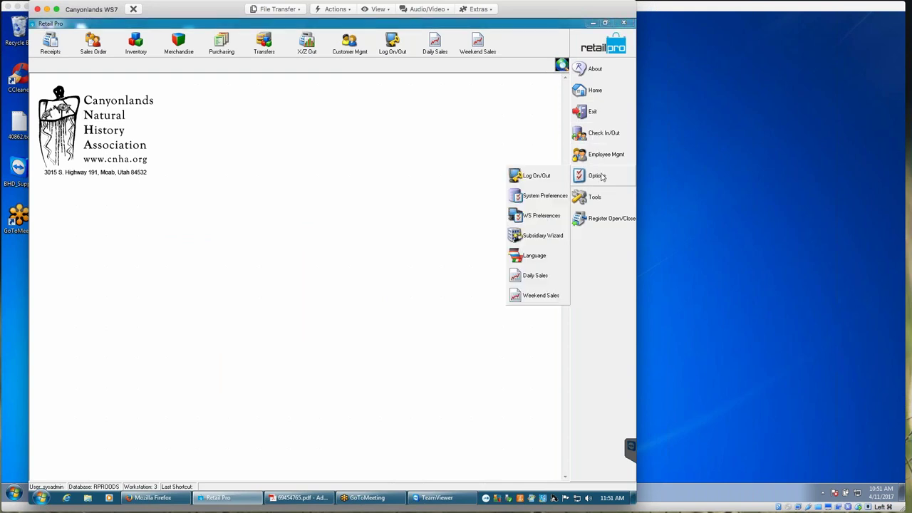
click(545, 196)
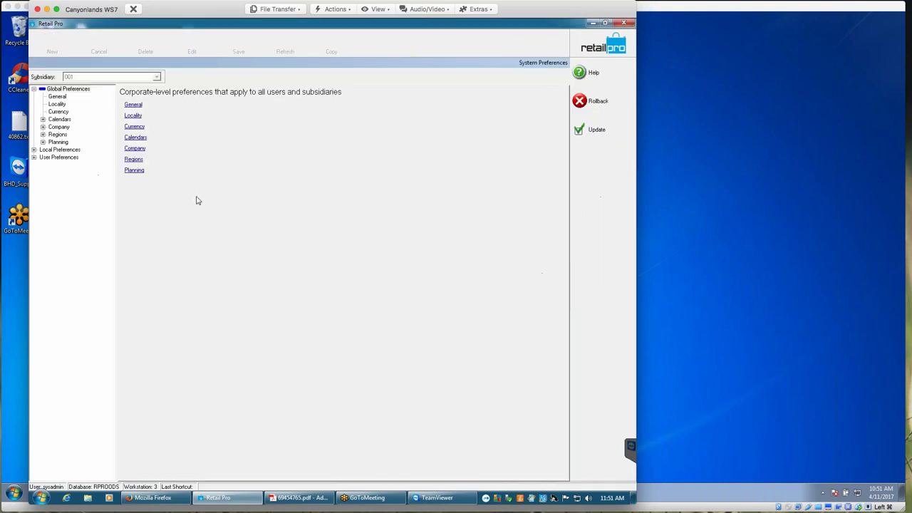
click(34, 150)
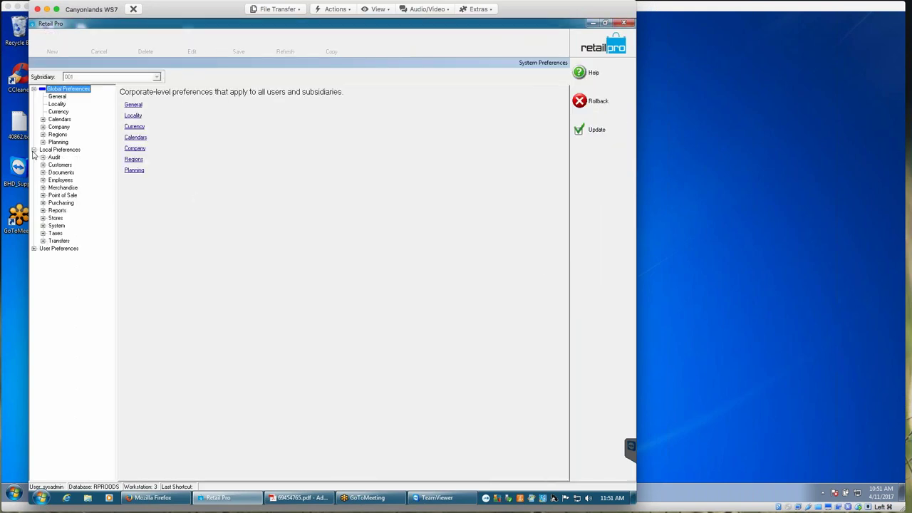
click(42, 195)
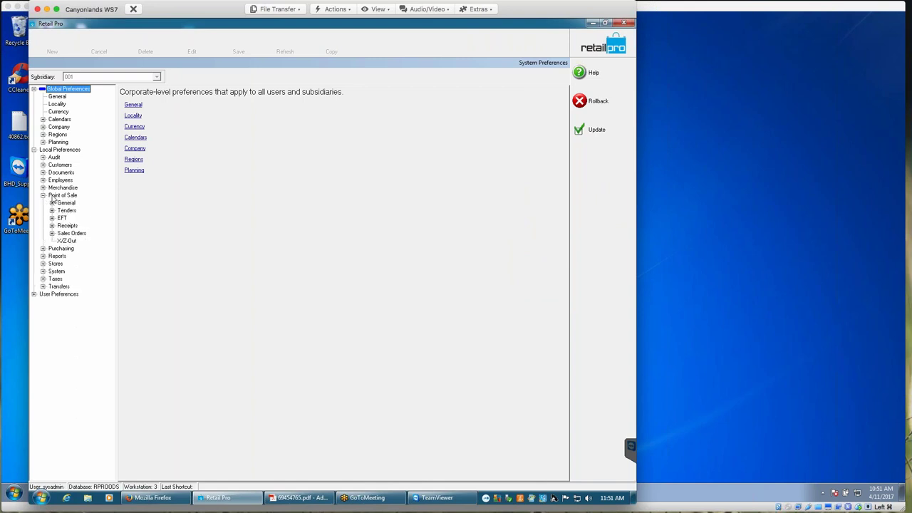
click(53, 210)
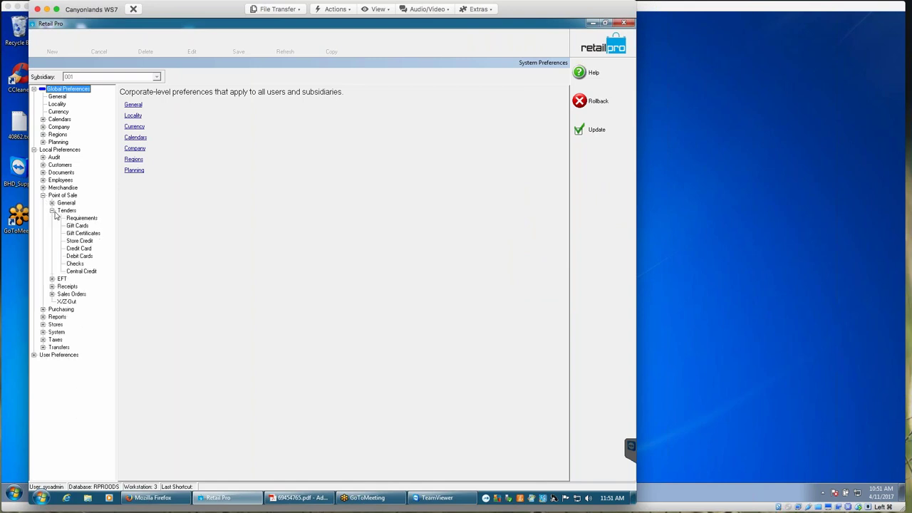
click(81, 218)
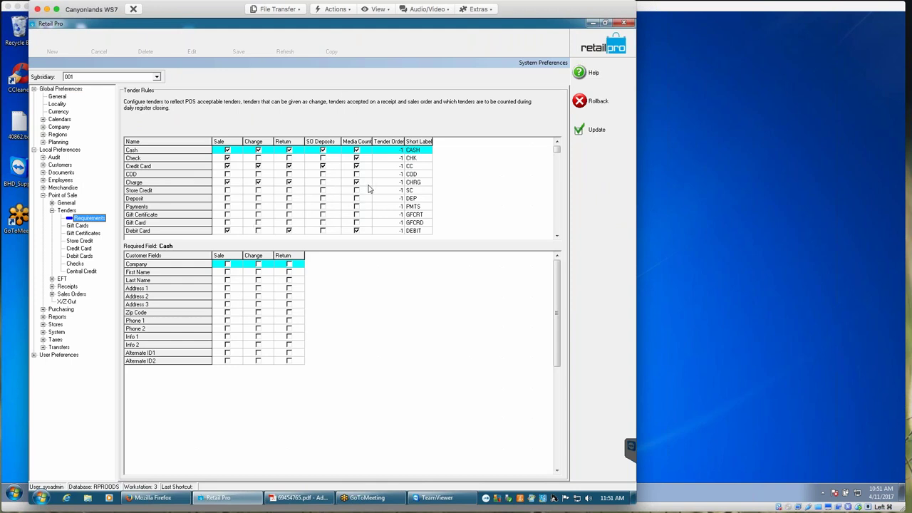
click(357, 182)
click(606, 128)
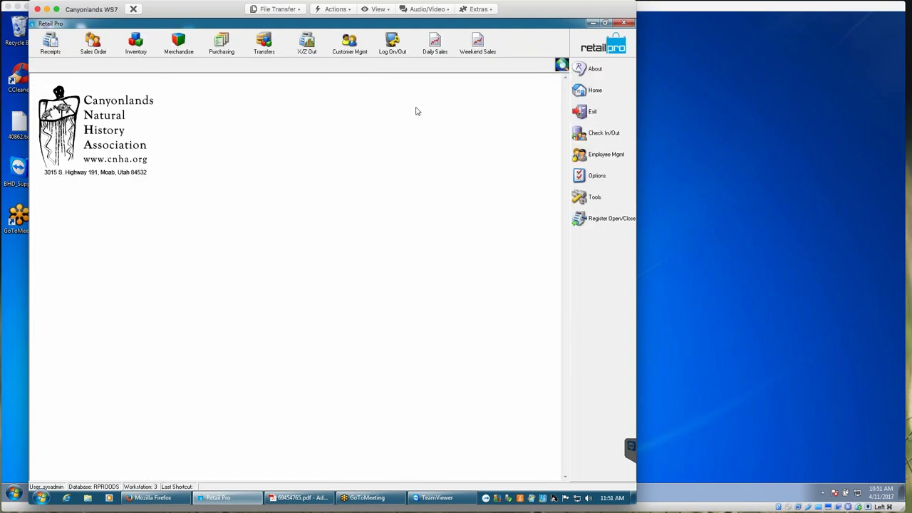
- Open a new register closing and set its Register Opened date to 4/1/2017
click(600, 219)
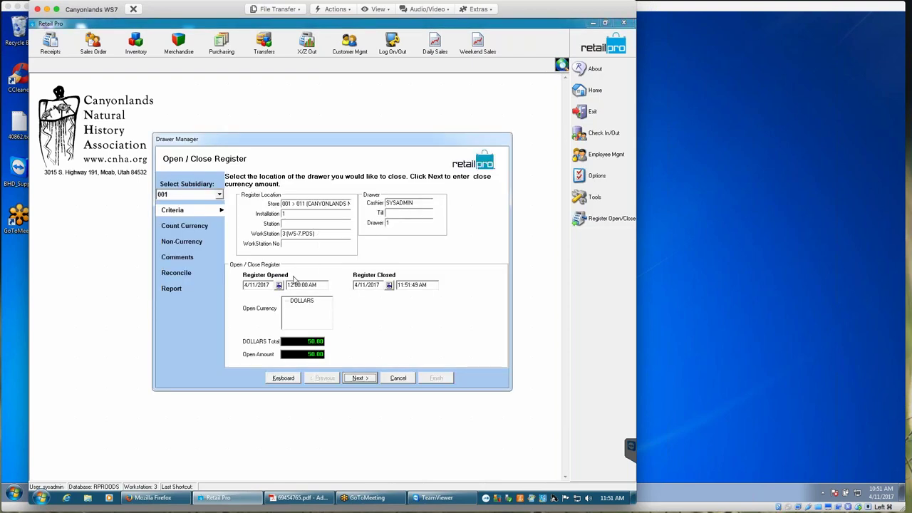
click(279, 285)
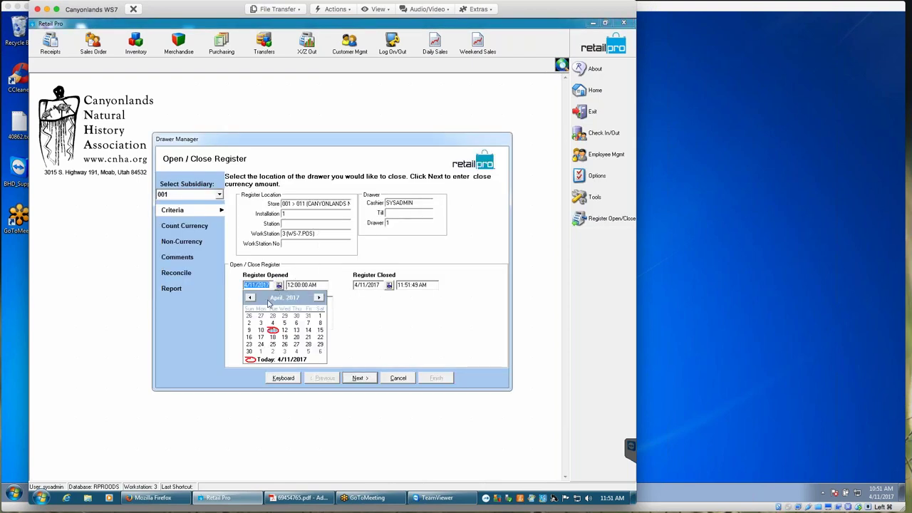
click(320, 315)
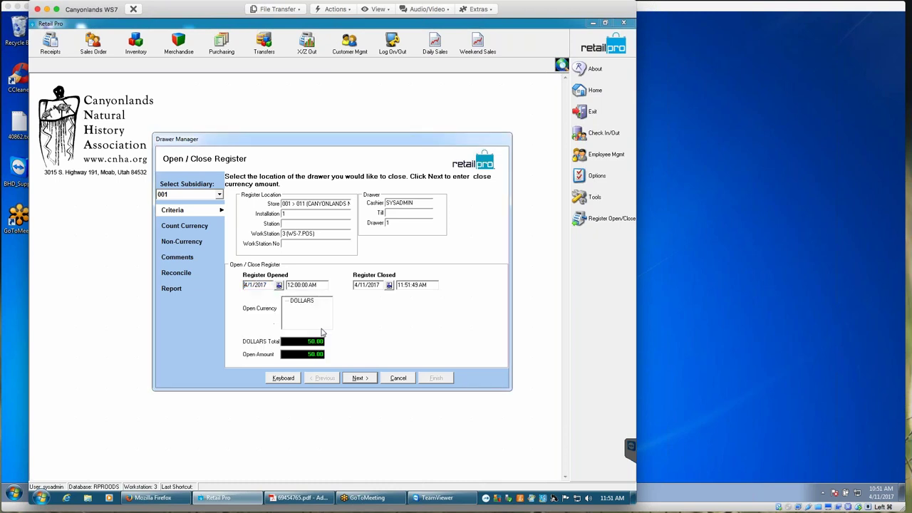
- Remove the workstation, cashier, drawer and installation values from the closing criteria
click(321, 236)
key(BackSpace)
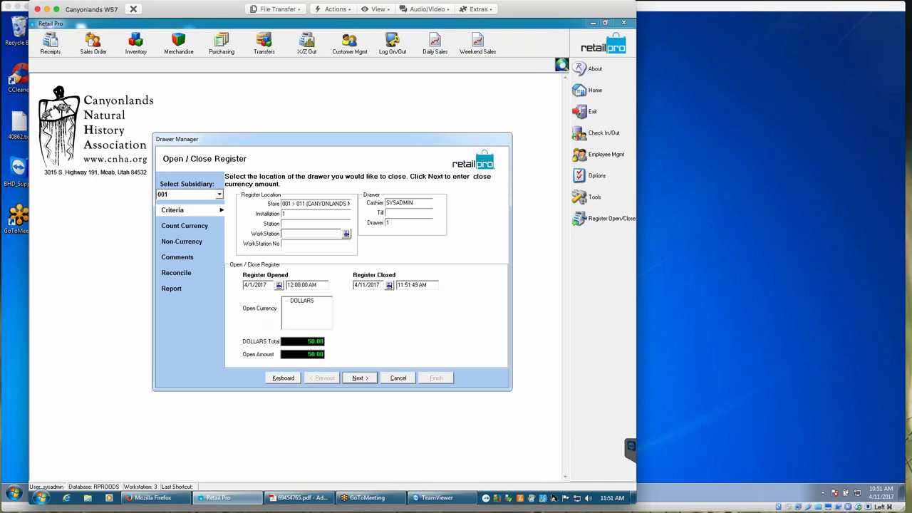
click(418, 202)
key(BackSpace)
click(394, 223)
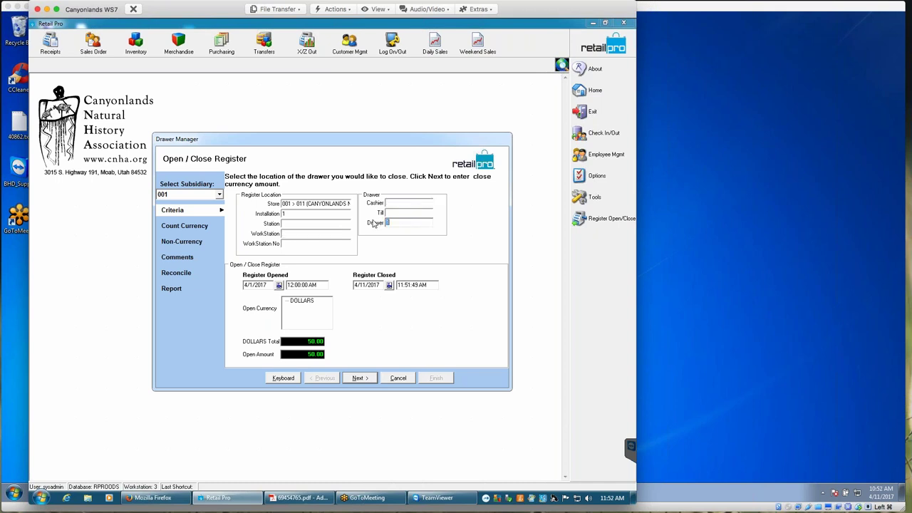
click(310, 215)
key(BackSpace)
- Continue to the currency count, enter 1 for the 50's denomination, and advance to the non-currency tenders
click(365, 380)
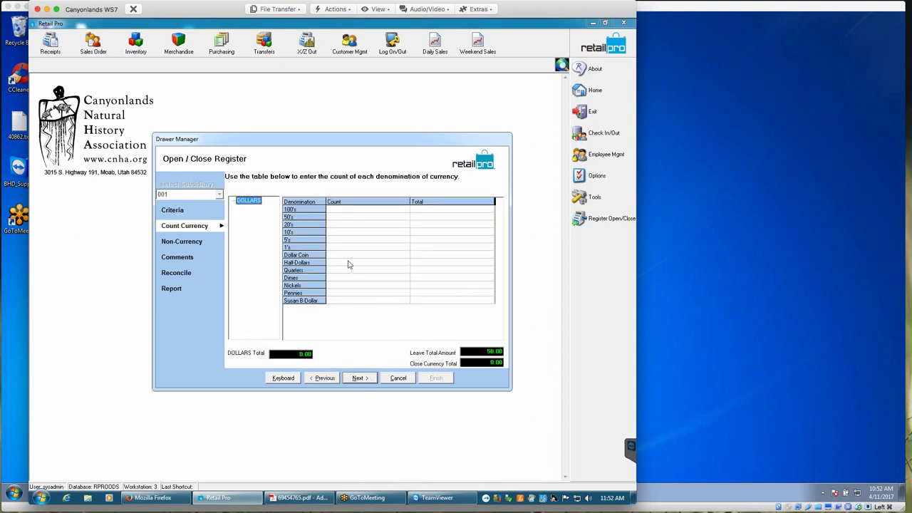
click(344, 217)
text(1)
click(369, 380)
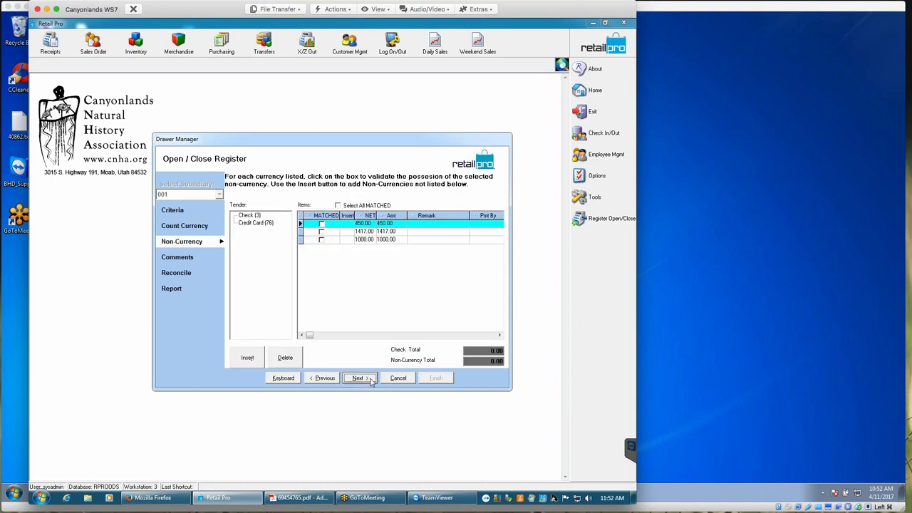
- Review the Credit Card and Check payments listed for matching
click(254, 224)
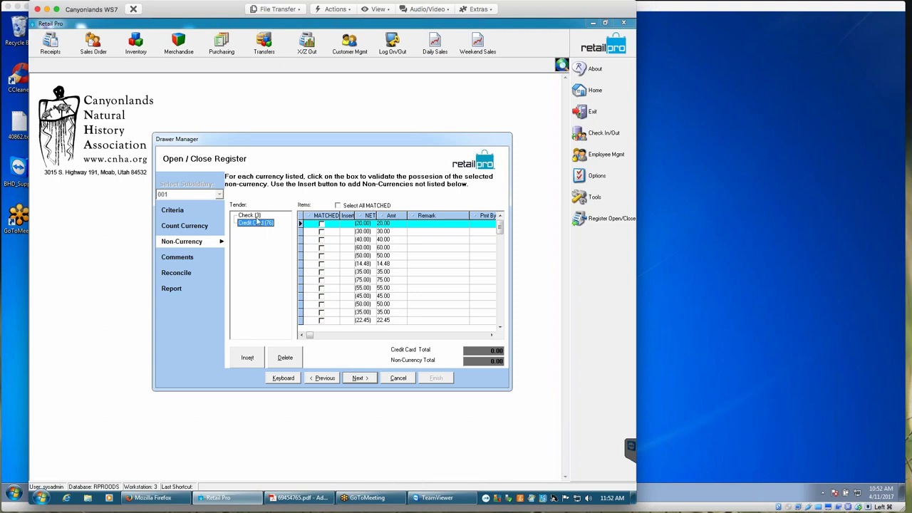
click(250, 215)
click(255, 224)
- Insert a Credit Card non-currency item with an amount of 29.45 into the register closing
key(Insert)
key(Down)
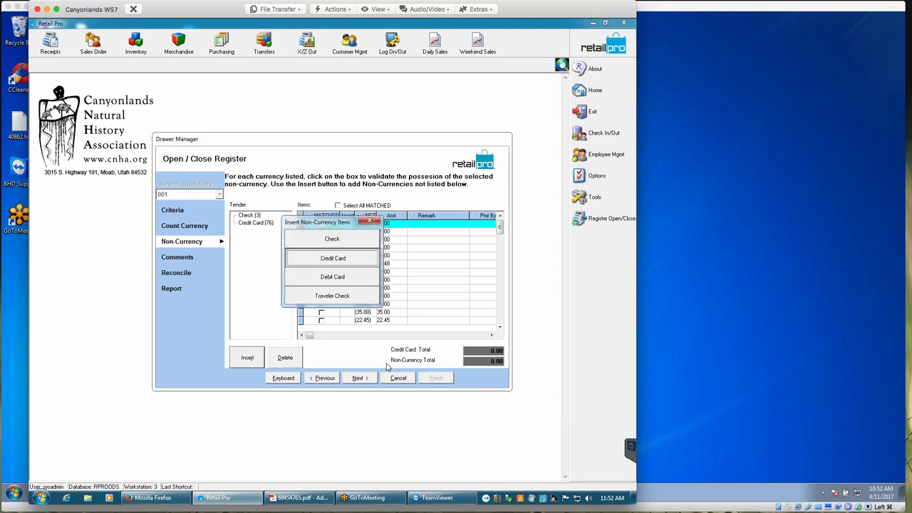
key(Return)
key(Tab)
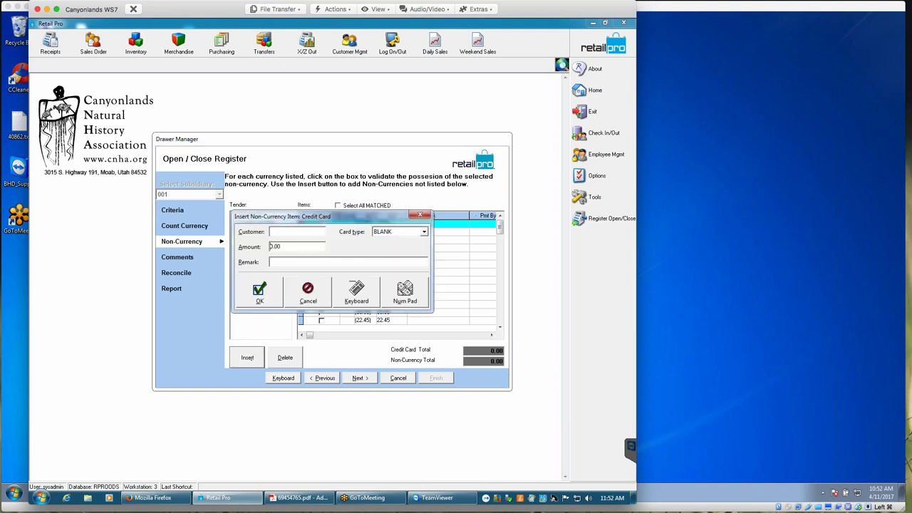
text(29.45)
key(Delete)
key(Delete)
key(Delete)
key(Return)
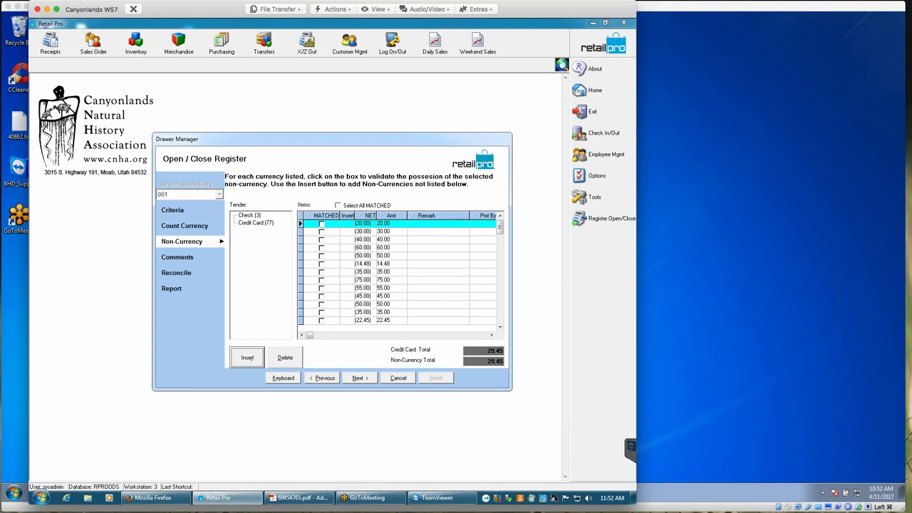
- Mark all Credit Card payments as matched and clear all match marks again, including the inserted 29.45 item
click(500, 226)
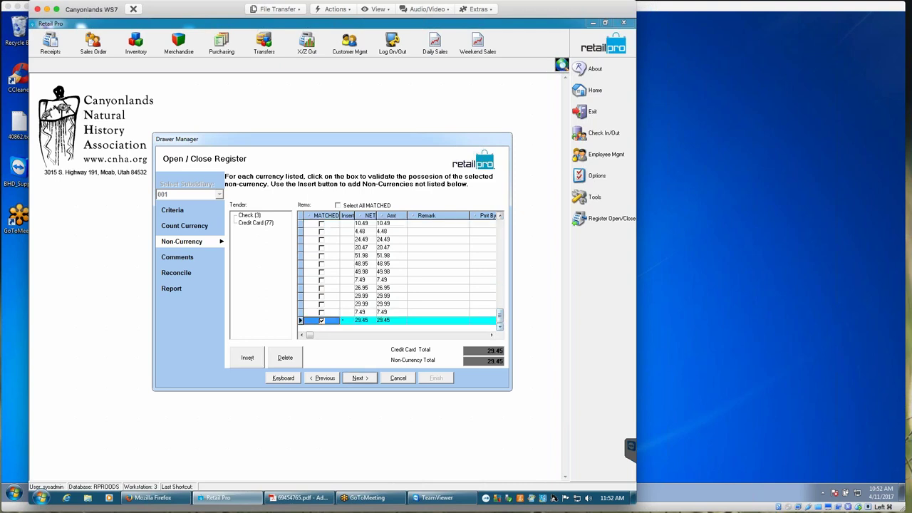
click(338, 205)
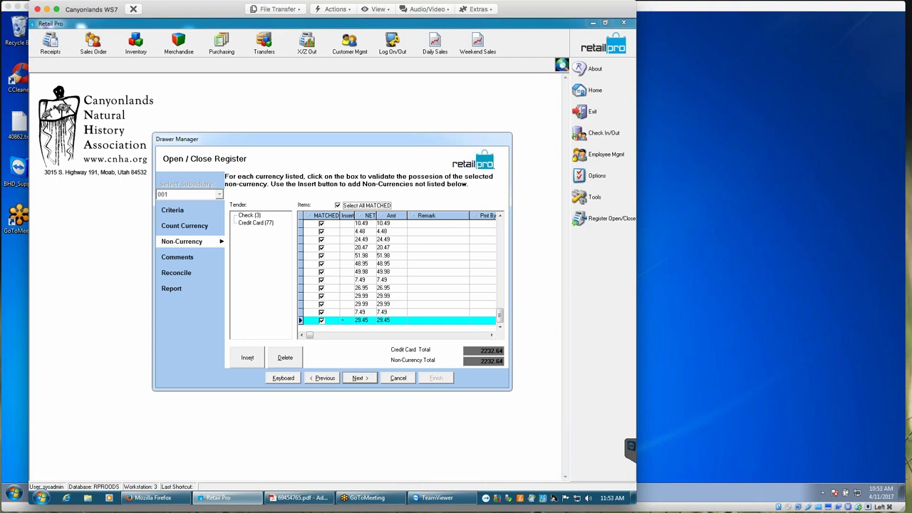
key(space)
click(322, 322)
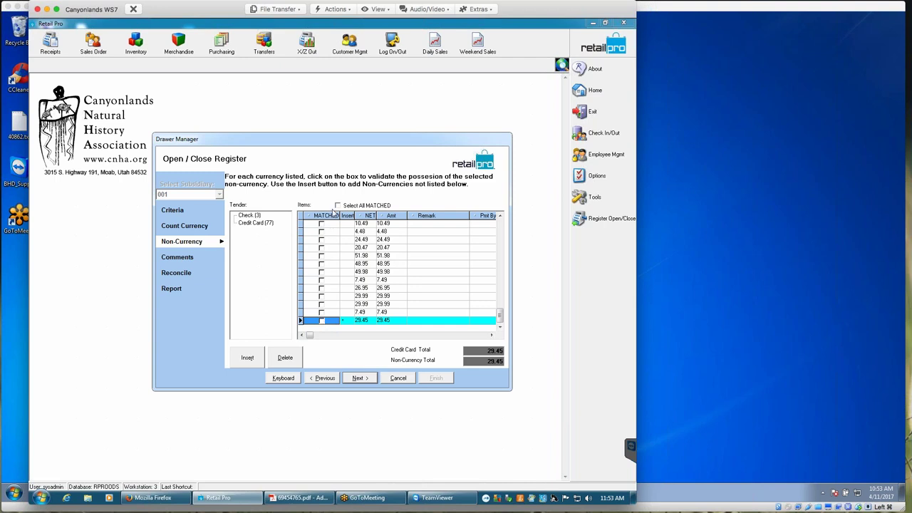
click(338, 206)
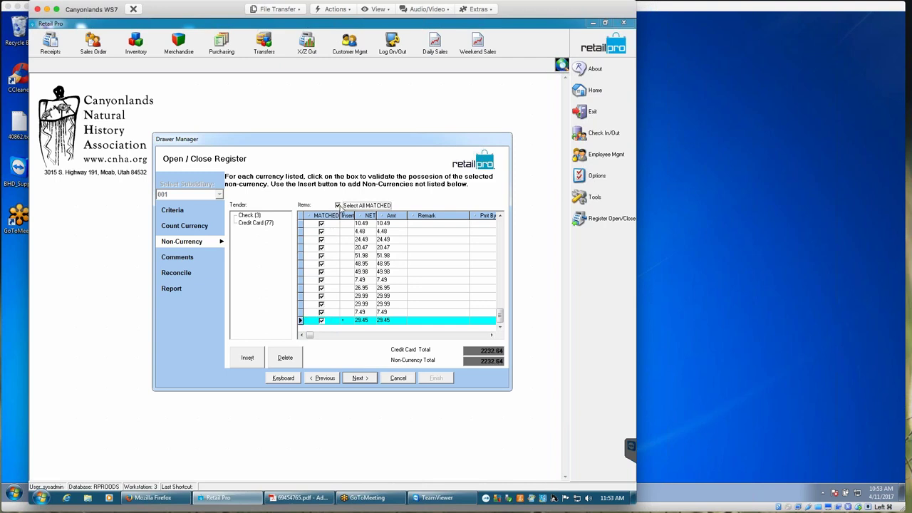
click(338, 206)
click(338, 206)
click(338, 206)
click(338, 206)
click(338, 206)
- Mark the 20.47 Credit Card payment as matched, clear its mark again, and select the inserted 29.45 item
click(322, 248)
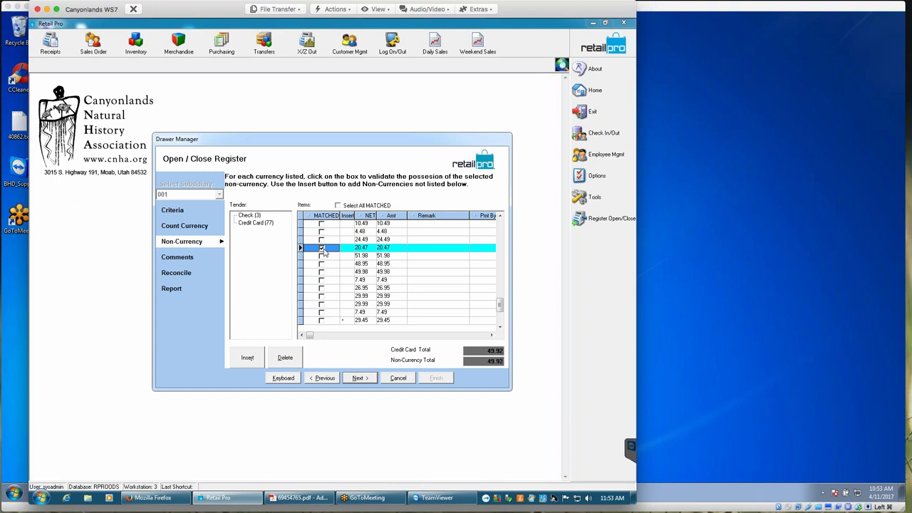
click(322, 248)
click(338, 322)
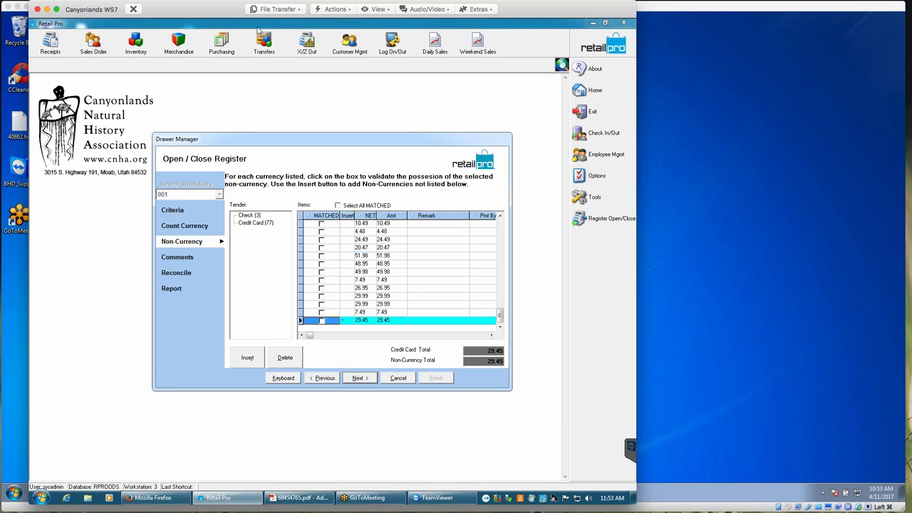
- Close the Canyonlands WS7 remote session and switch to the local Retail Pro window
drag(632, 501, 527, 393)
click(133, 10)
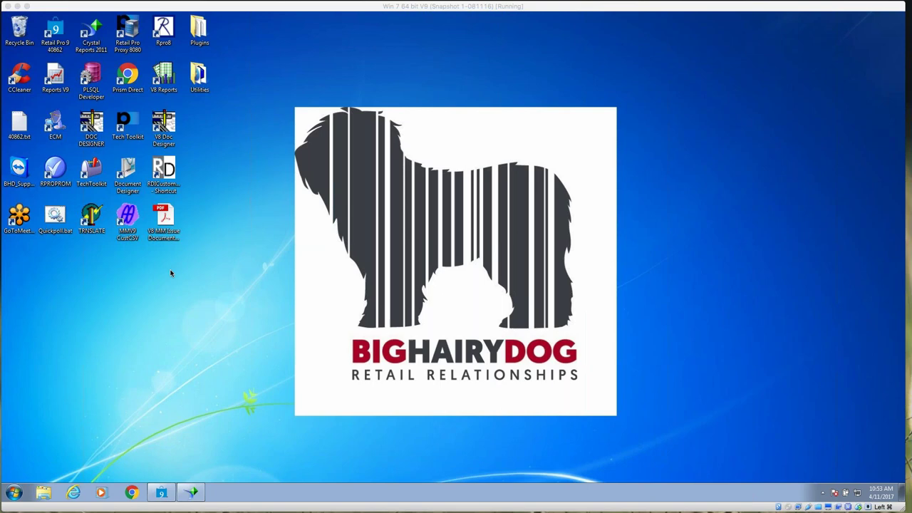
click(167, 495)
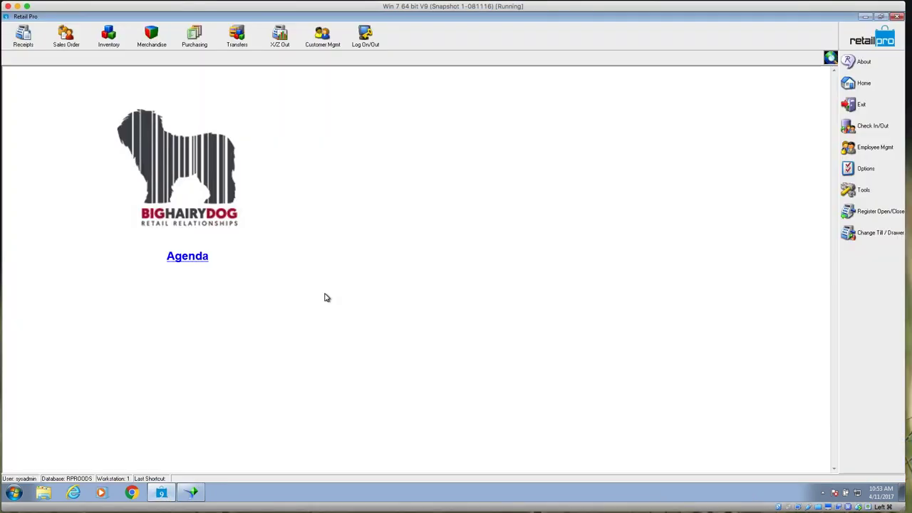
- Open a register closing for the STATIONS subsidiary and set its Register Opened date to 1/1/2017
click(289, 43)
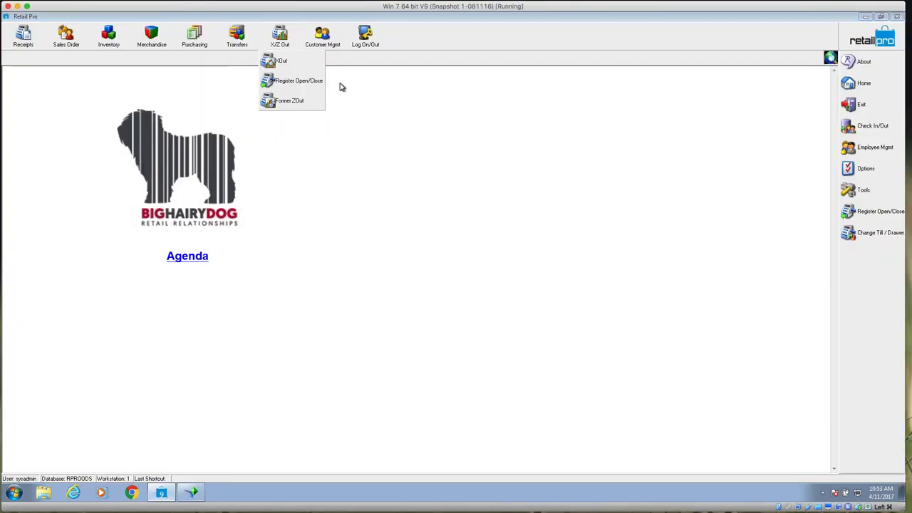
click(304, 82)
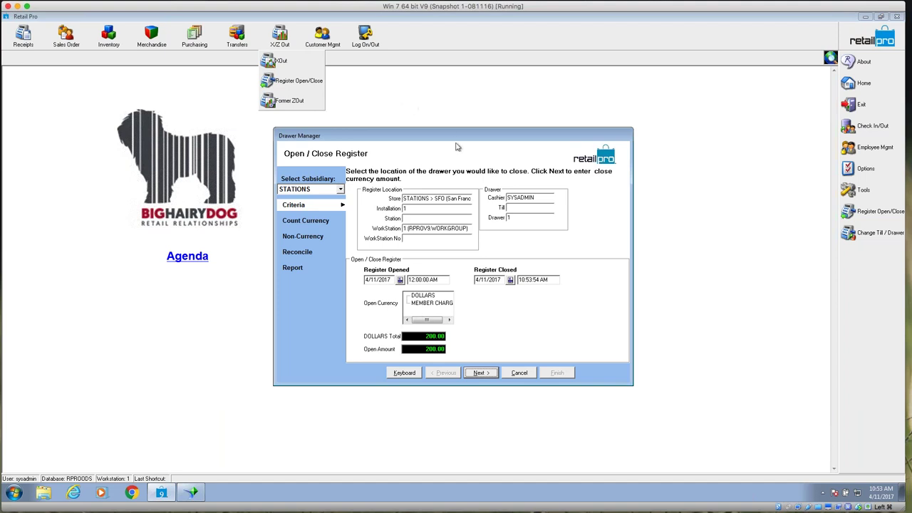
click(400, 280)
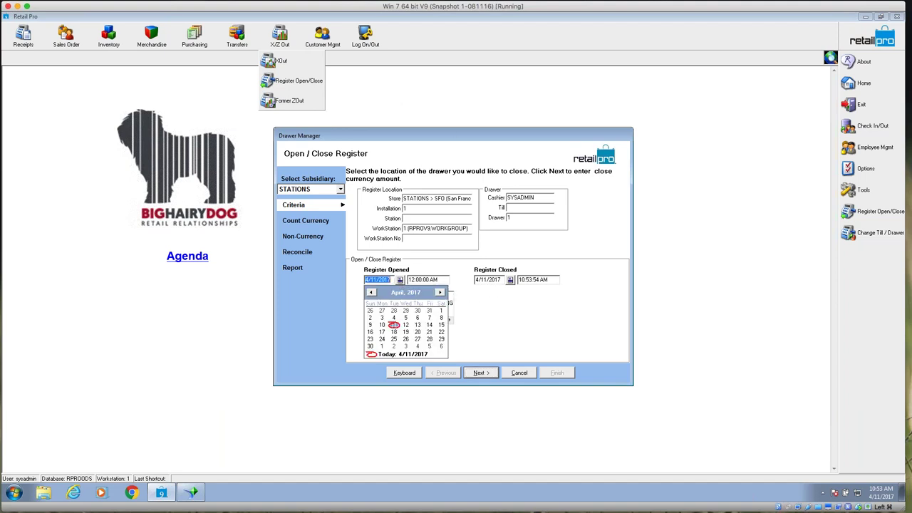
click(401, 293)
click(412, 301)
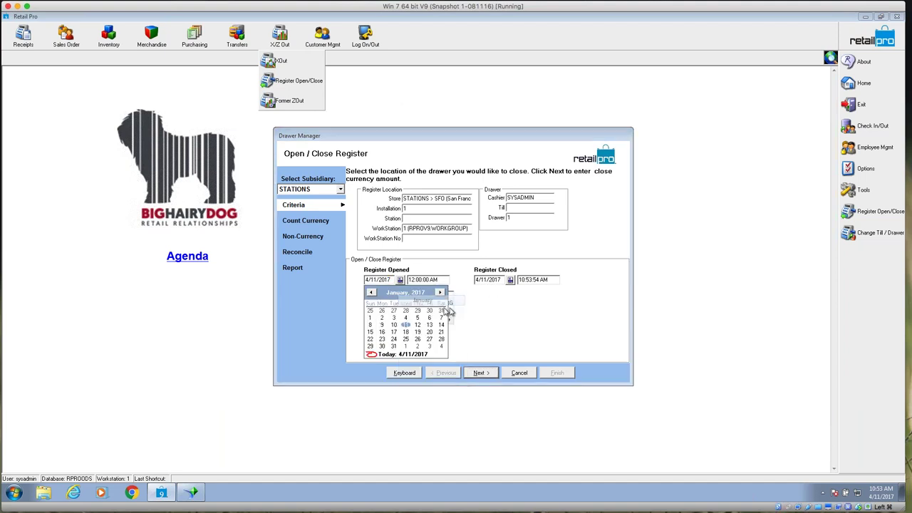
click(370, 317)
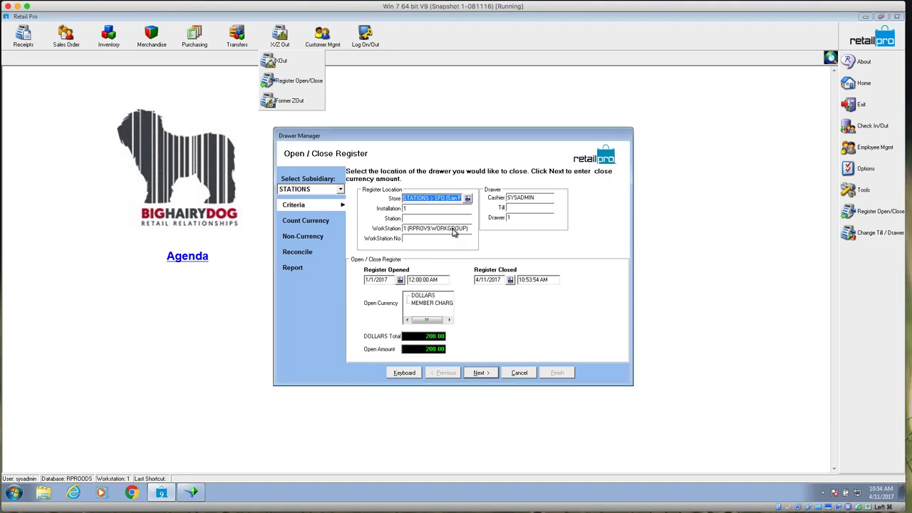
- Remove the installation, workstation, cashier and drawer values from the criteria and try to continue
click(456, 230)
key(BackSpace)
click(512, 201)
key(BackSpace)
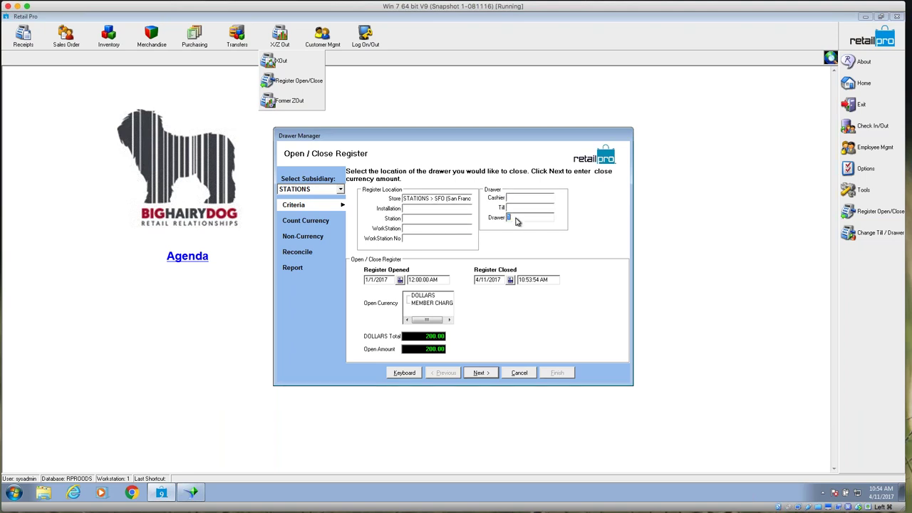
click(489, 377)
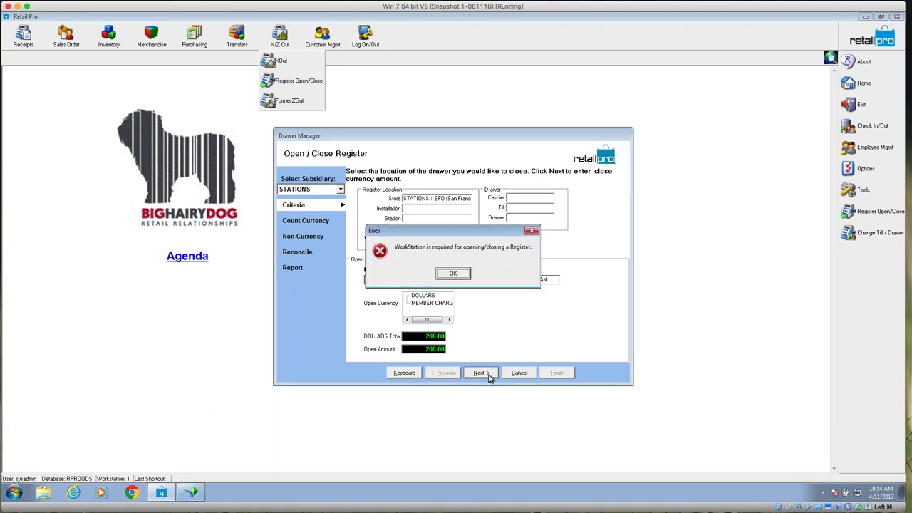
click(460, 277)
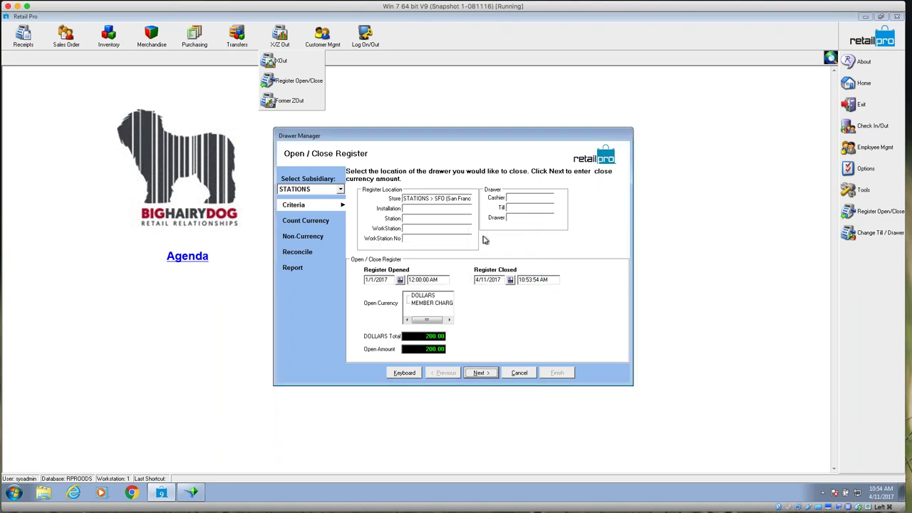
- Choose 1 (RPROV9.WORKGROUP) as the workstation and continue to the currency count
click(469, 229)
click(468, 229)
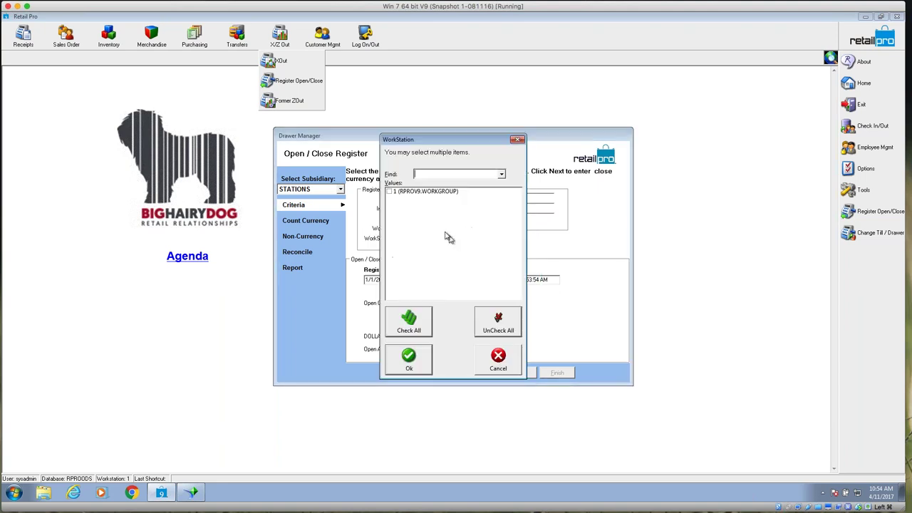
click(390, 191)
click(409, 359)
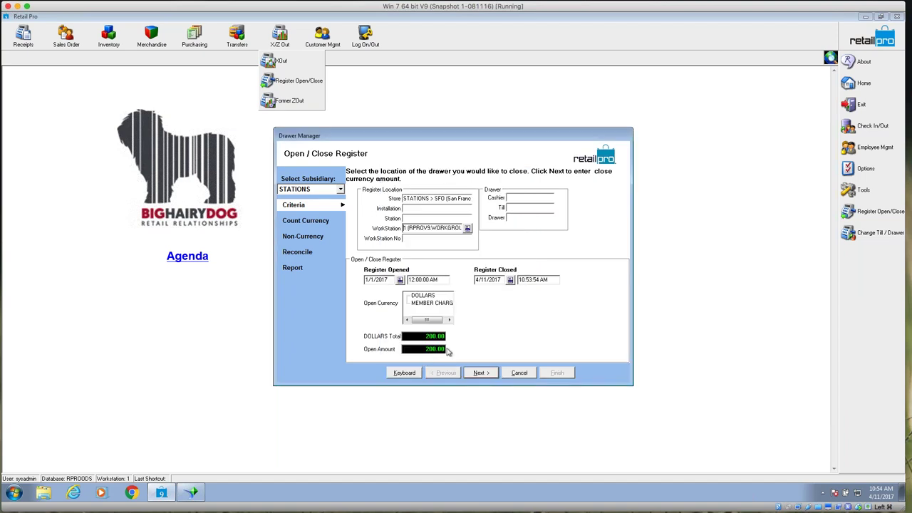
click(485, 373)
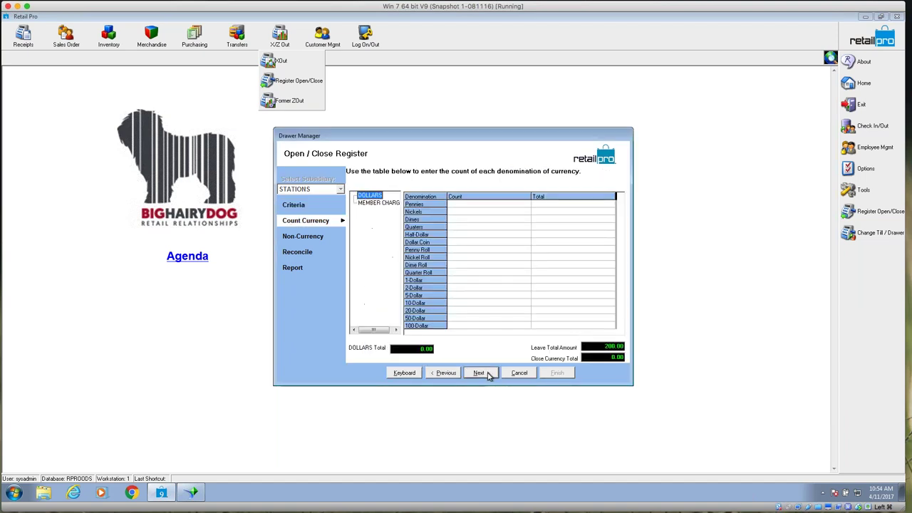
- Enter a count of 1 for Pennies and advance to the non-currency tenders
click(456, 205)
text(1)
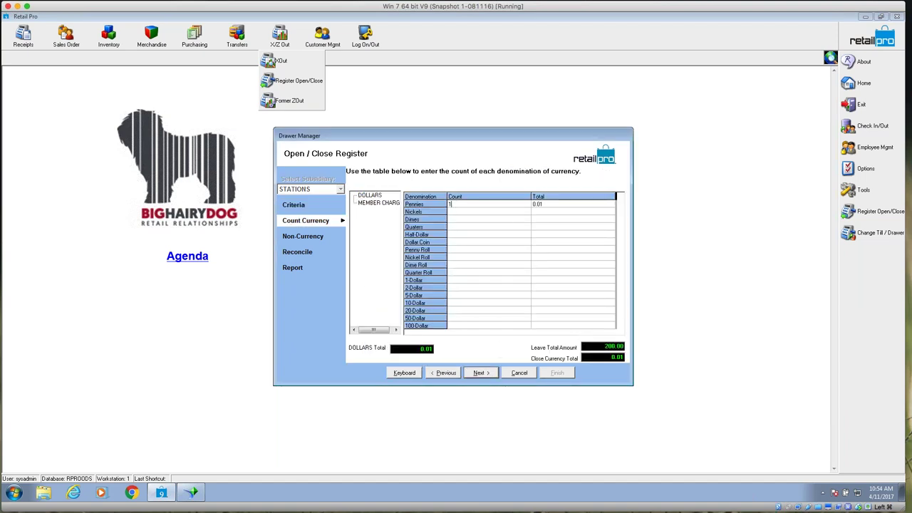
click(478, 373)
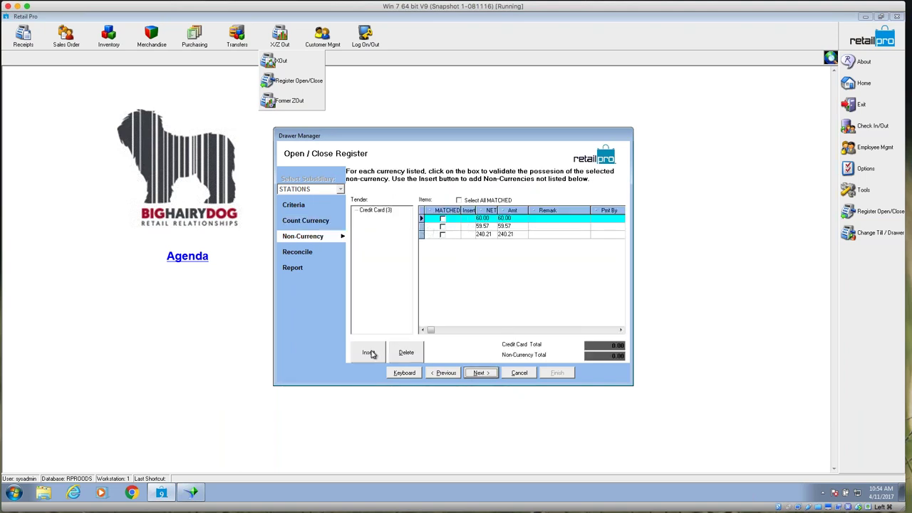
- Insert a Credit Card non-currency item with an amount of 50.00
click(371, 354)
click(446, 263)
click(401, 241)
text(50)
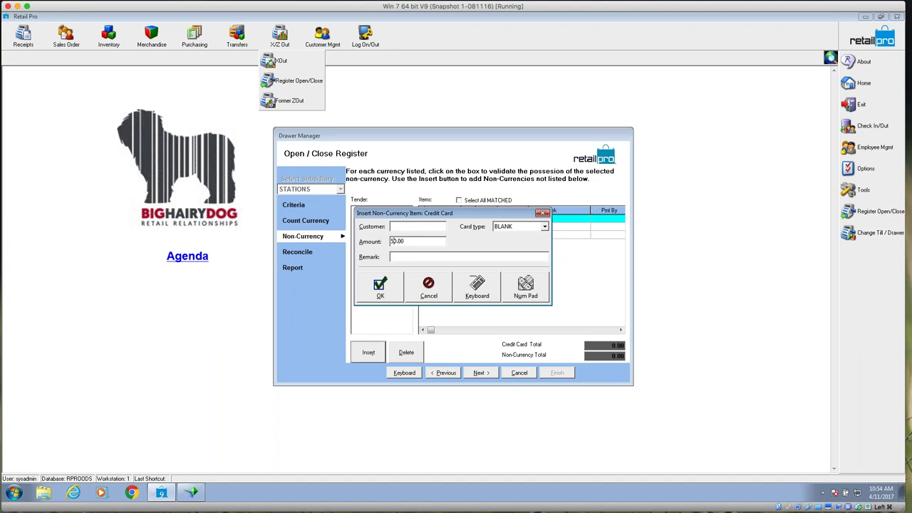
click(397, 295)
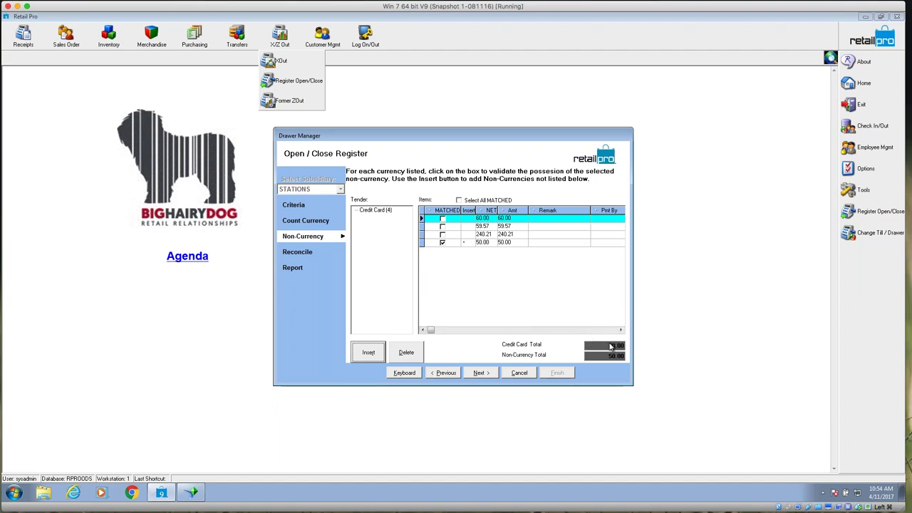
- Clear the match marks on all Credit Card items and select the inserted 50.00 item
click(459, 200)
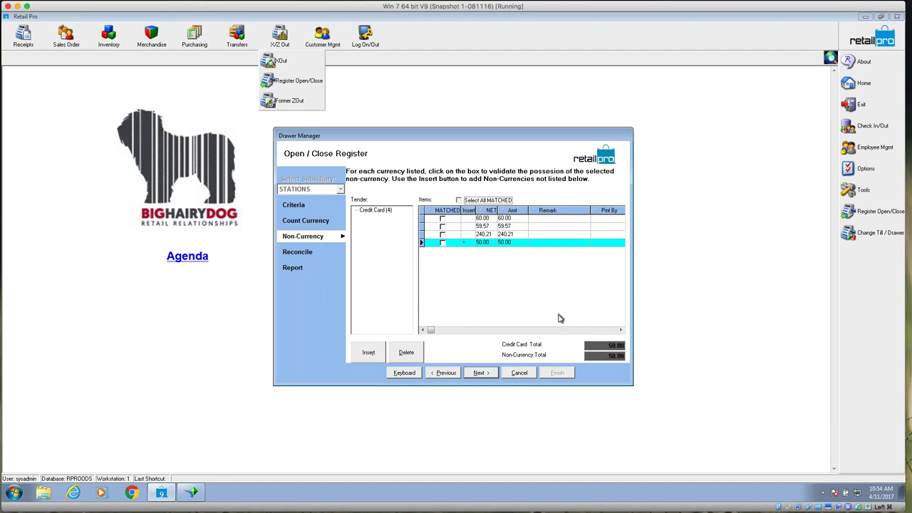
click(482, 242)
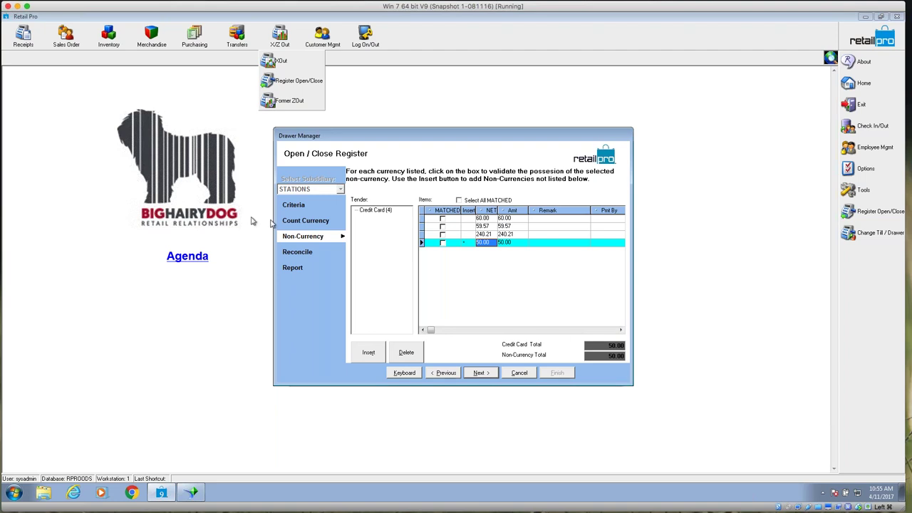
drag(168, 80, 5, 71)
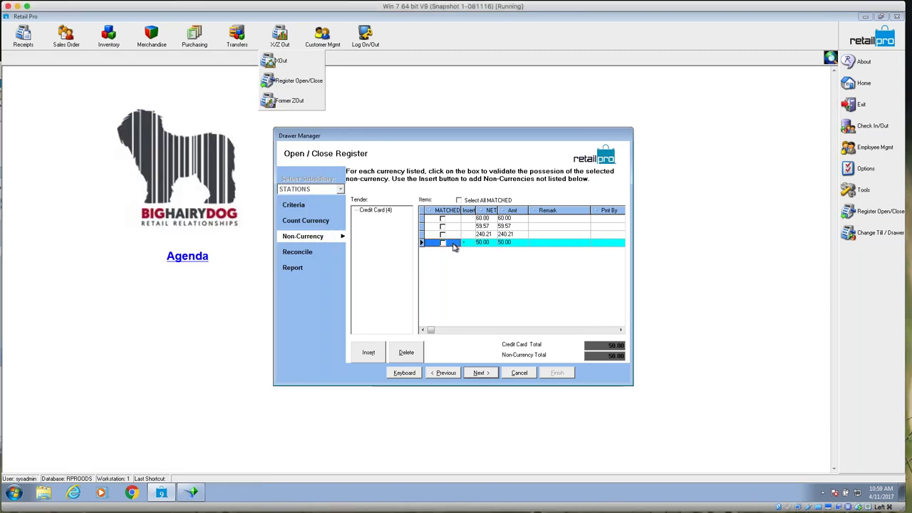
- Mark the Credit Card payments as matched one at a time and clear their marks again, repeating this through the list
click(452, 243)
key(Up)
key(space)
key(Up)
key(space)
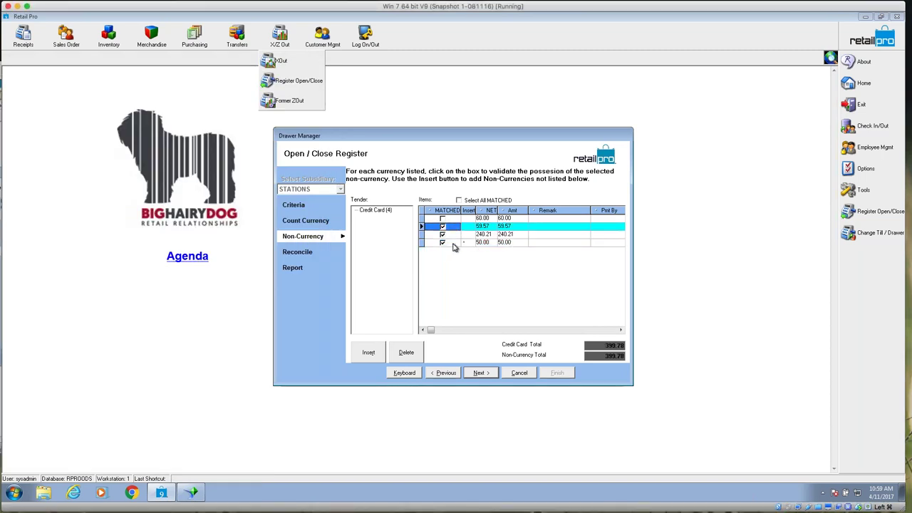
key(Up)
key(space)
key(space)
key(Down)
key(space)
key(Down)
key(space)
key(Down)
key(Up)
key(space)
key(Up)
key(space)
key(Up)
key(space)
key(space)
key(Down)
key(space)
key(Down)
key(space)
key(Down)
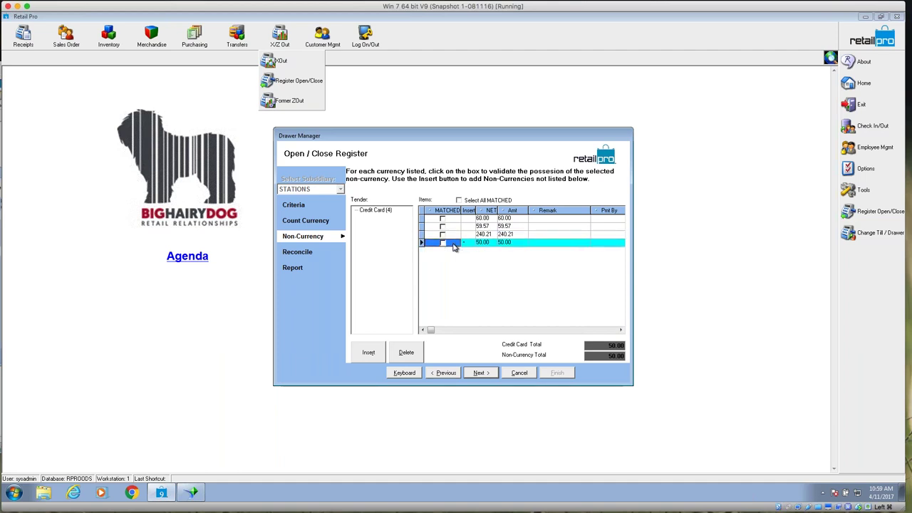
- Mark the 60.00, 59.57 and 240.21 payments and the inserted 50.00 item as matched, one at a time
key(Up)
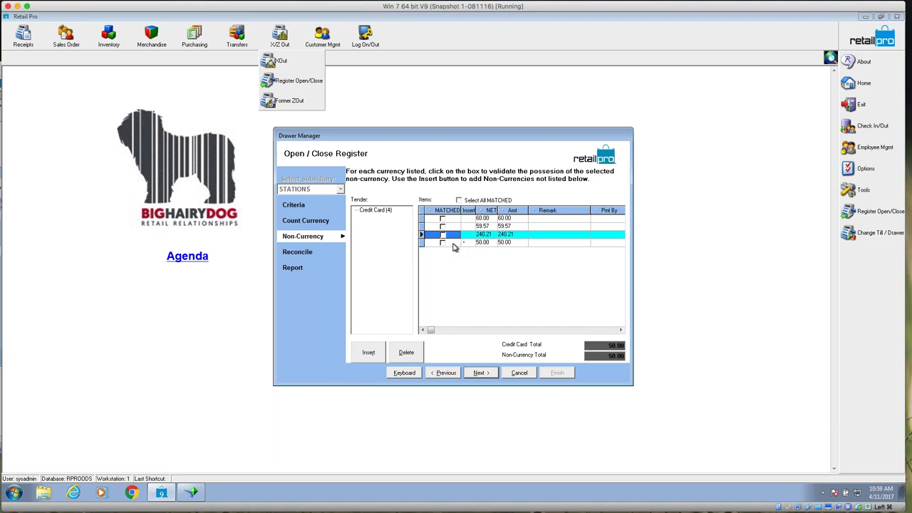
key(Up)
key(Up)
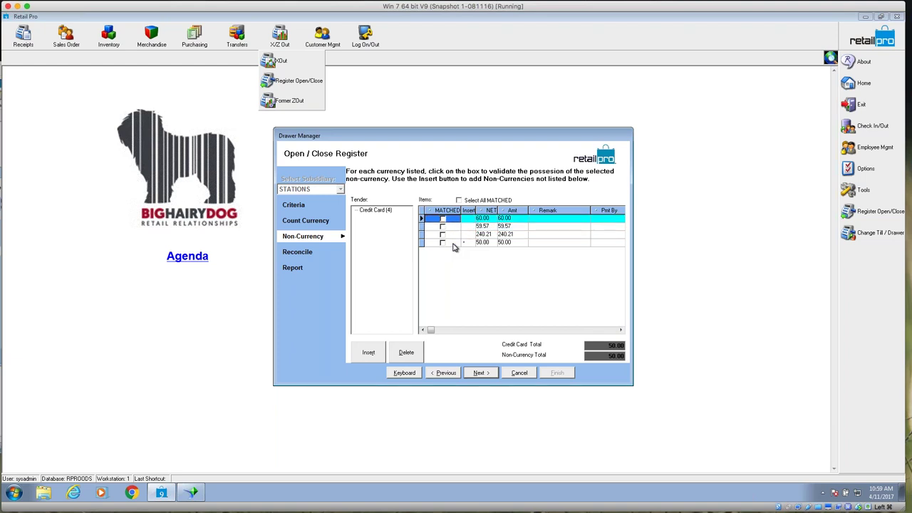
key(space)
key(Down)
key(space)
key(Down)
key(space)
key(Down)
key(space)
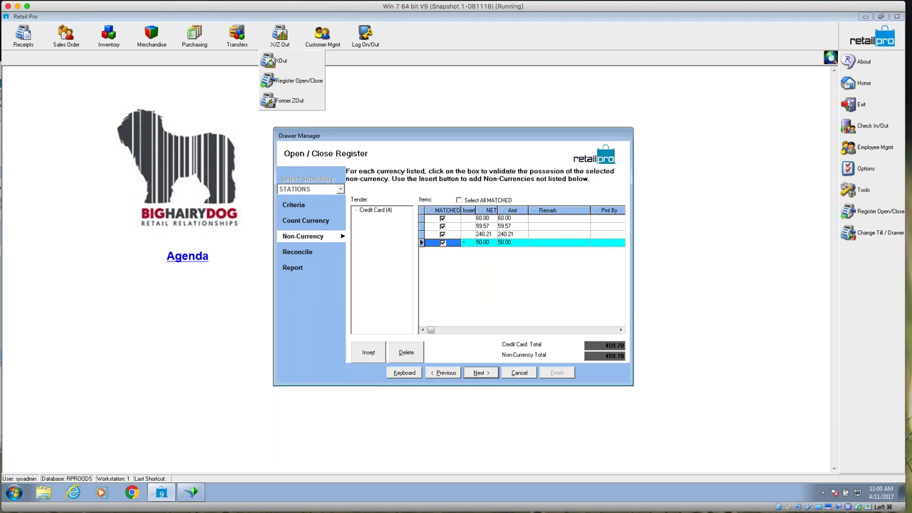
- Cancel the register closing and return to the home screen
click(505, 374)
click(434, 273)
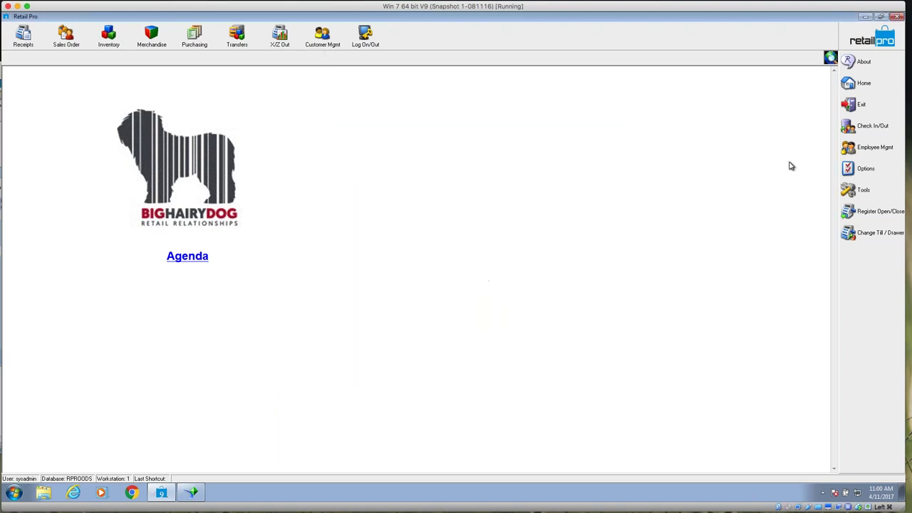
click(871, 170)
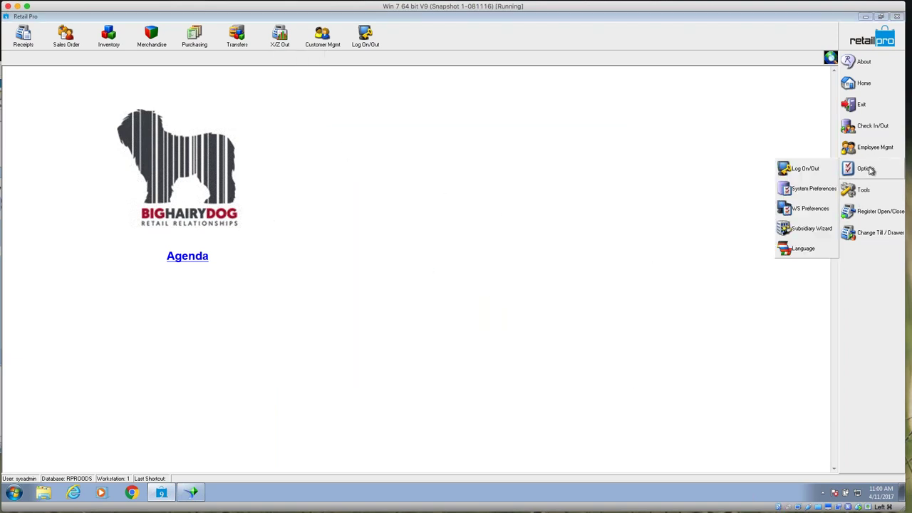
click(805, 189)
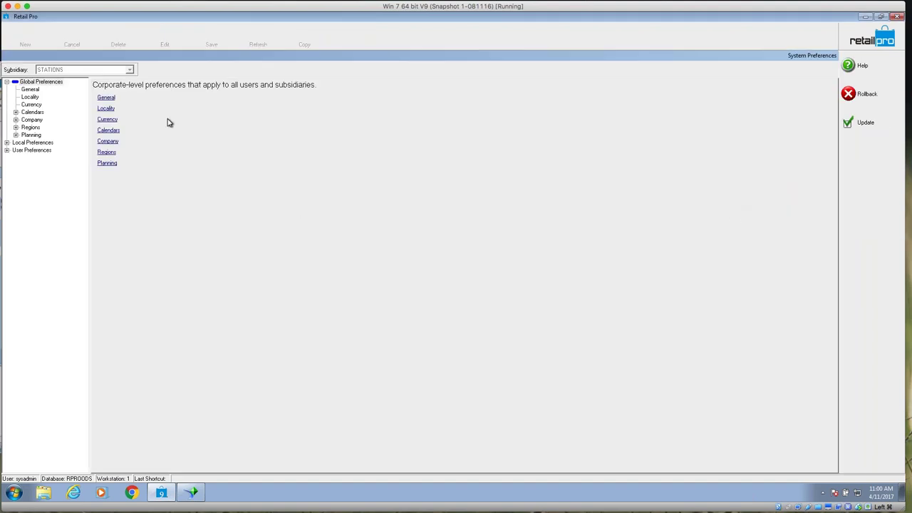
click(6, 143)
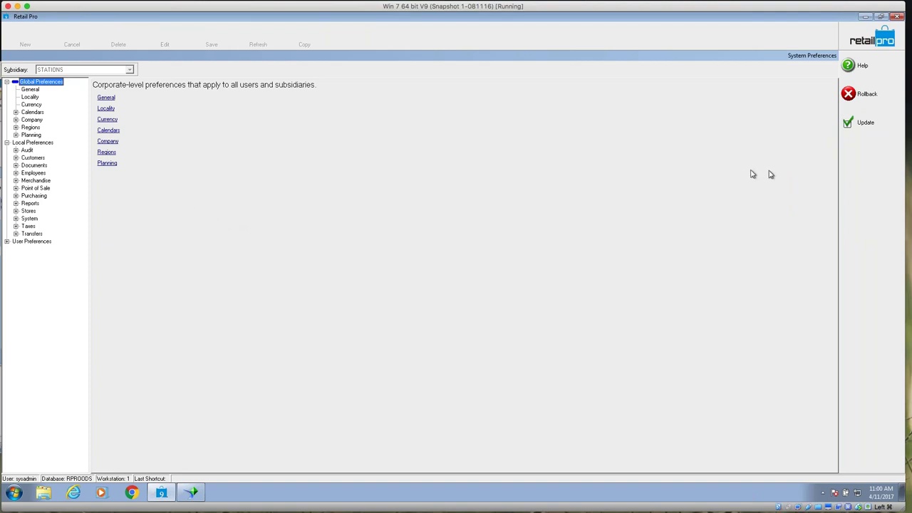
click(863, 43)
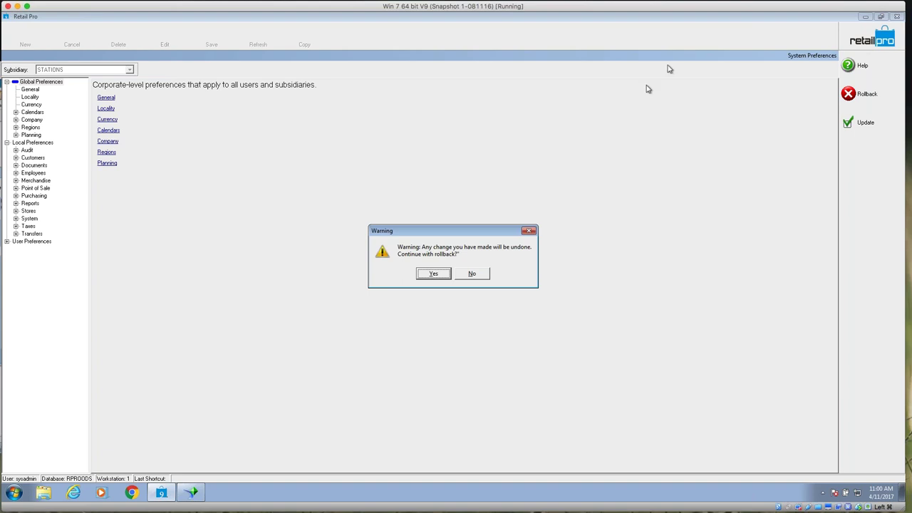
click(429, 275)
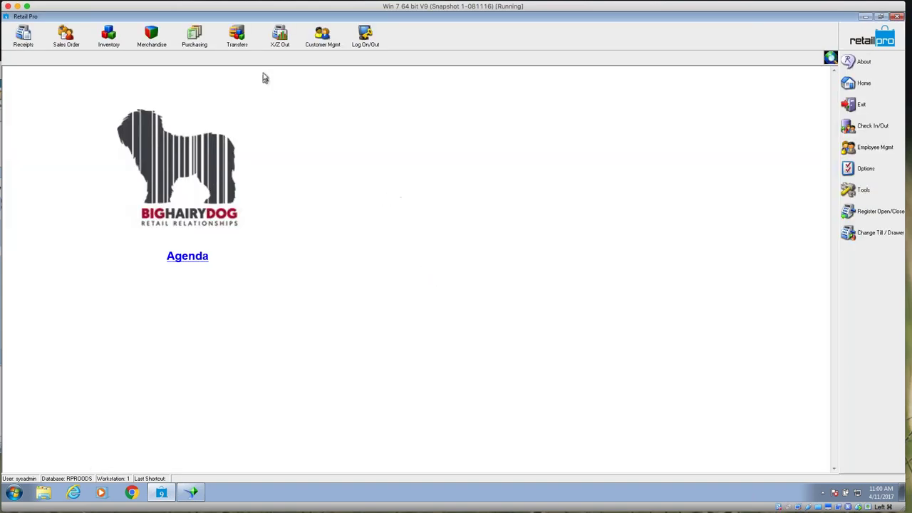
- Open the former Z-Outs and view the reports started on 8/12/2016 and at 10:24 on 12/6/2016
click(283, 45)
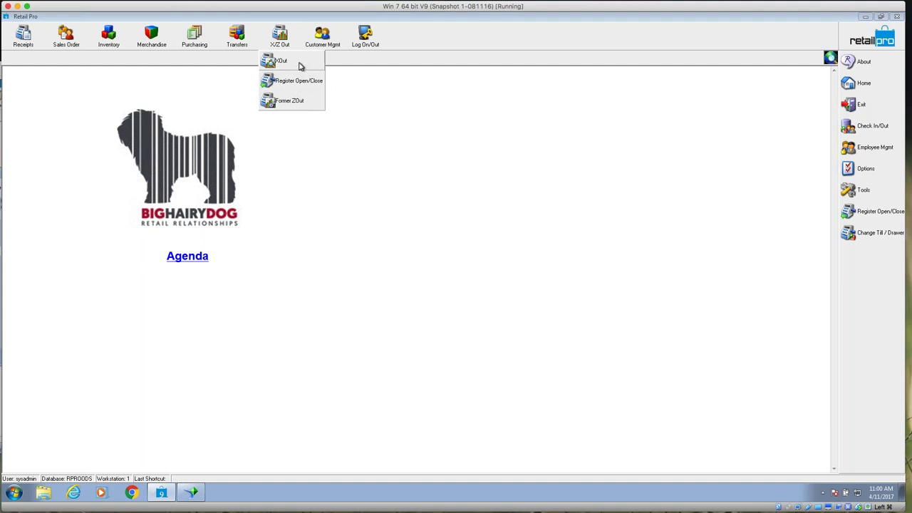
click(286, 102)
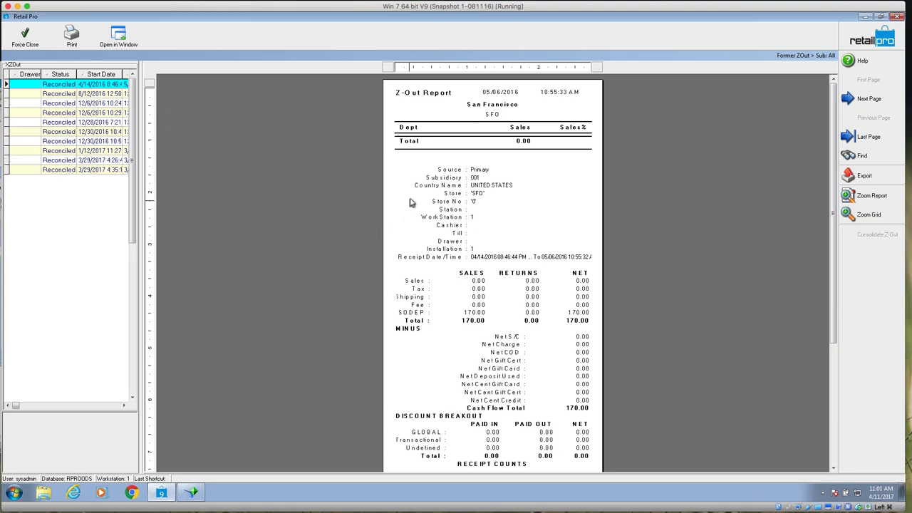
click(106, 96)
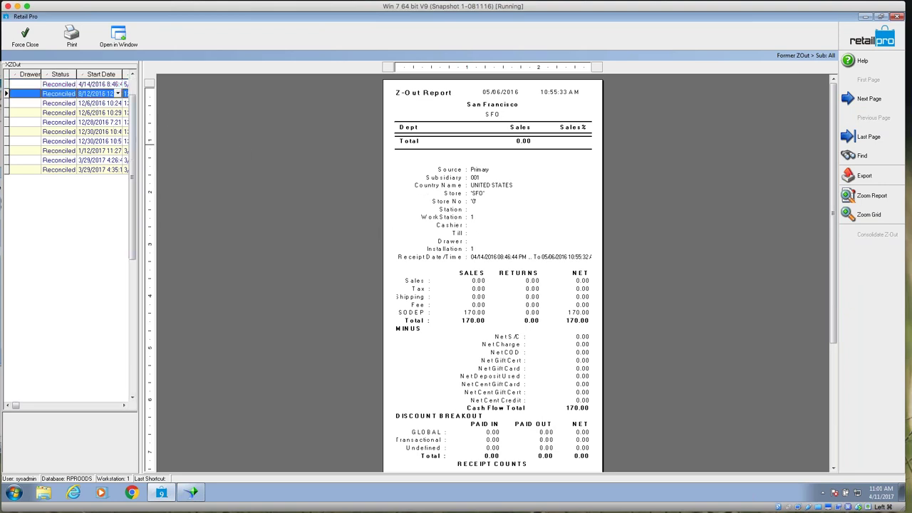
click(87, 105)
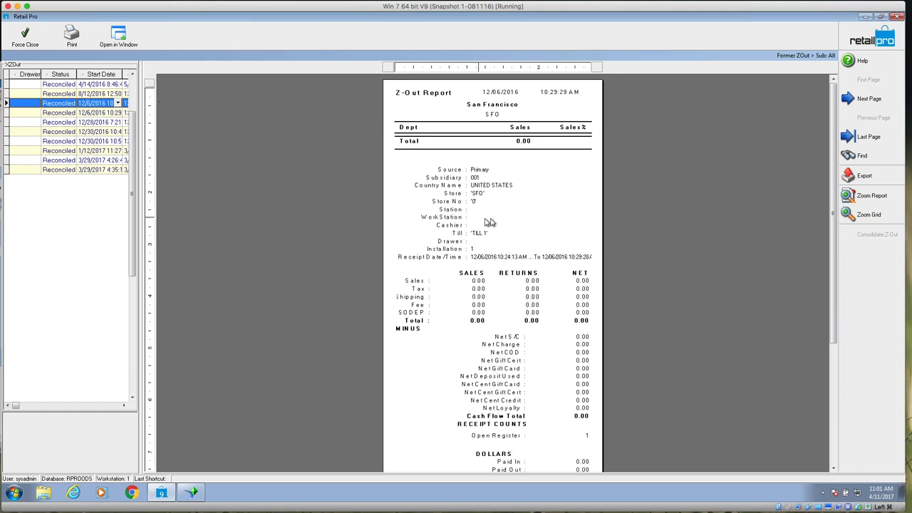
click(108, 94)
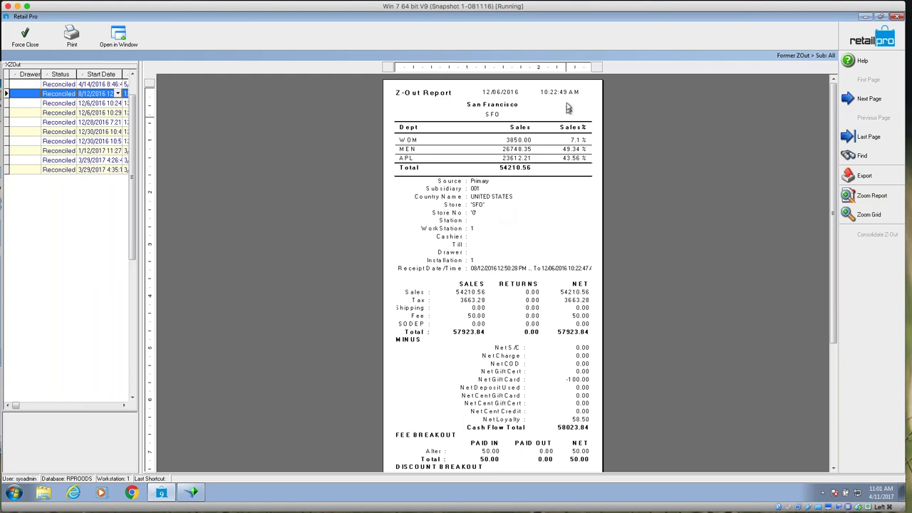
- Switch to the Canyonlands WS7 remote session, cancelling its open register closing and enlarging the session window
double_click(555, 7)
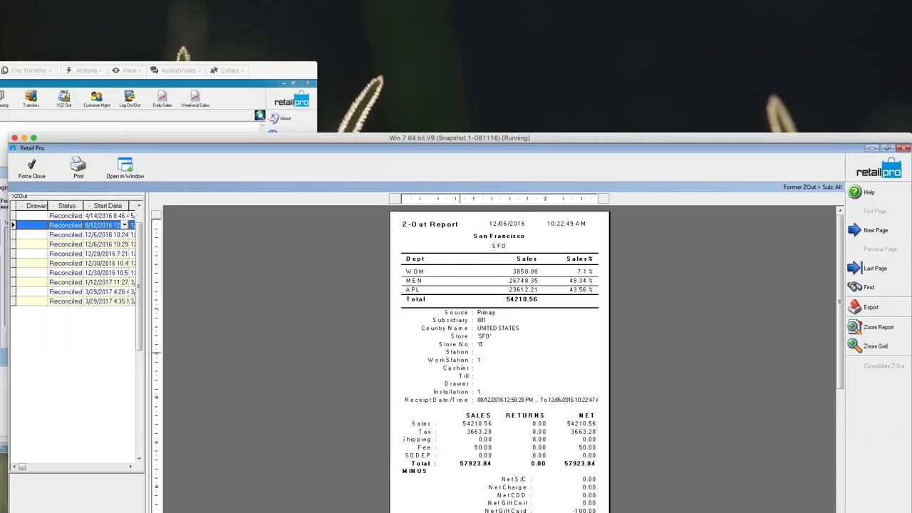
drag(275, 71, 573, 55)
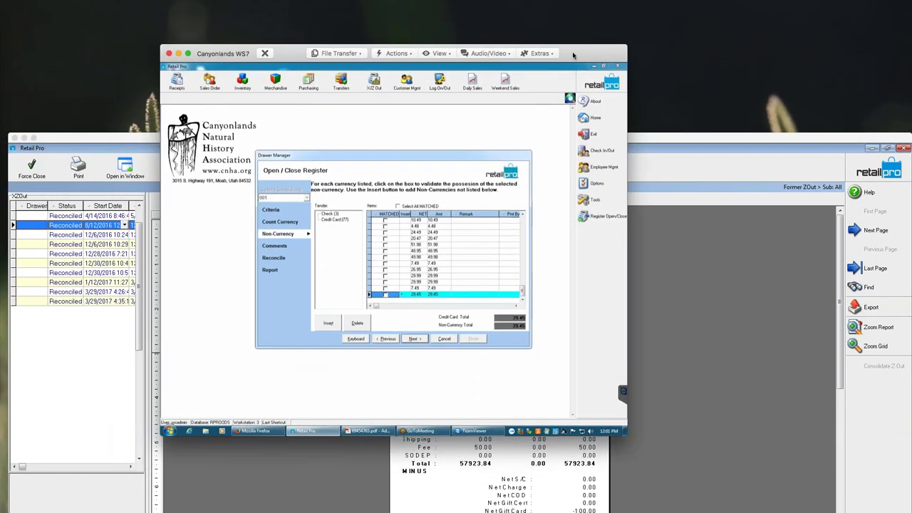
click(444, 339)
click(388, 265)
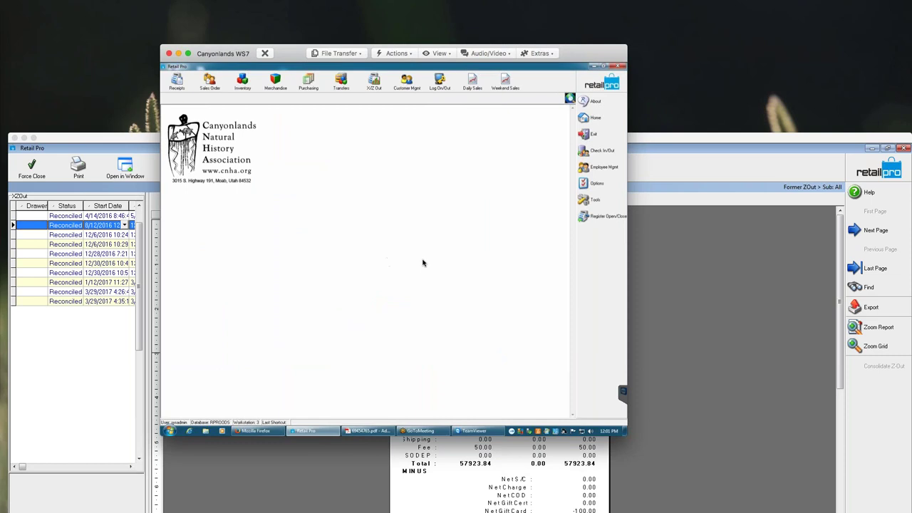
drag(296, 52, 182, 6)
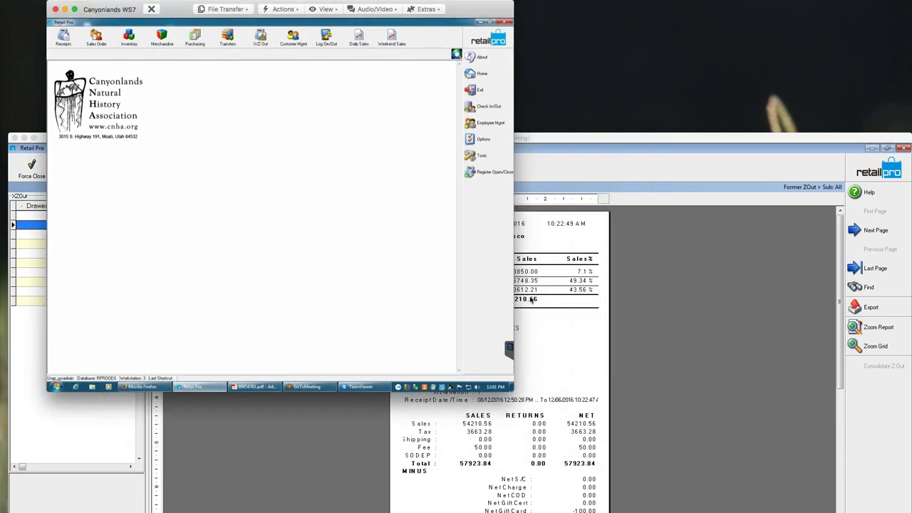
drag(517, 396, 685, 509)
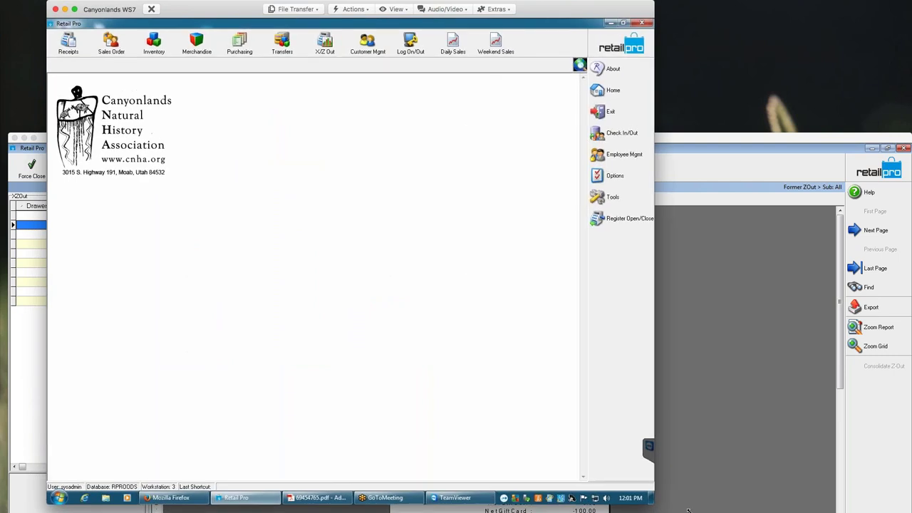
- Open the remote session's former Z-Outs with the BHD-XZOut38 document and show the second 1/23/2017 report at 200% zoom
click(325, 41)
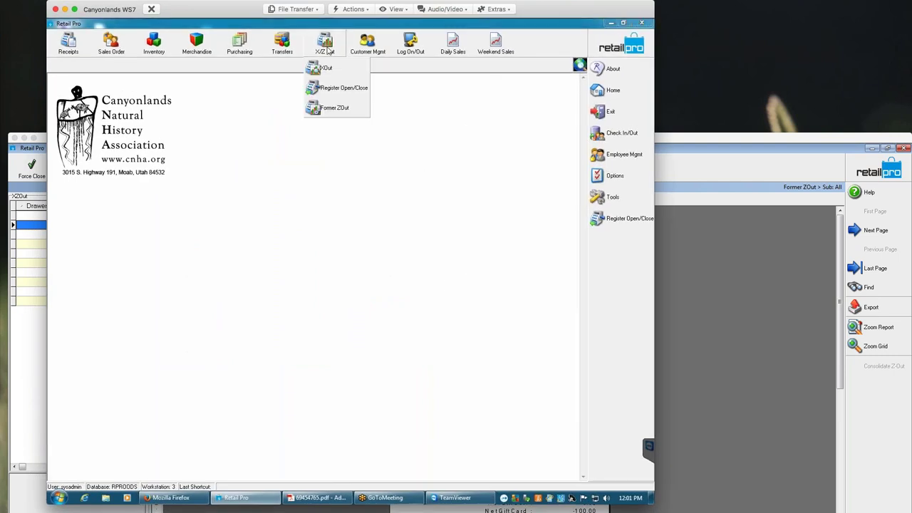
click(335, 109)
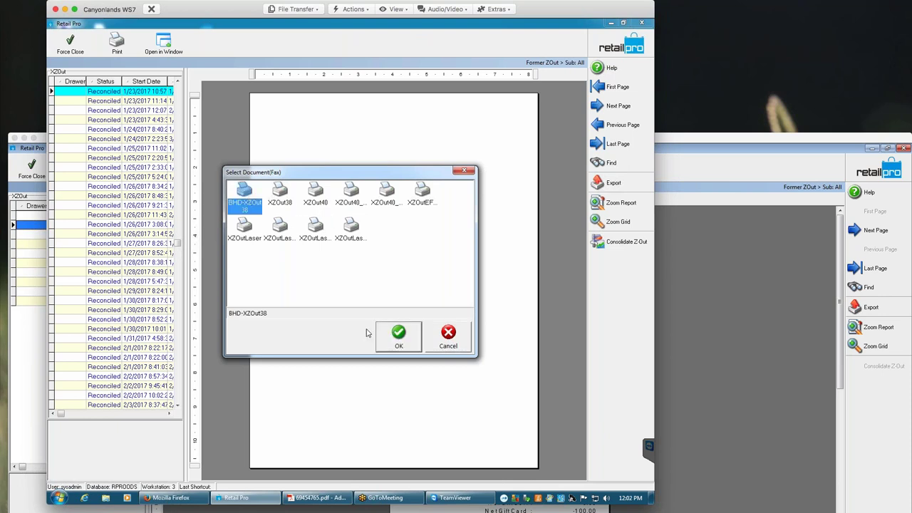
click(401, 342)
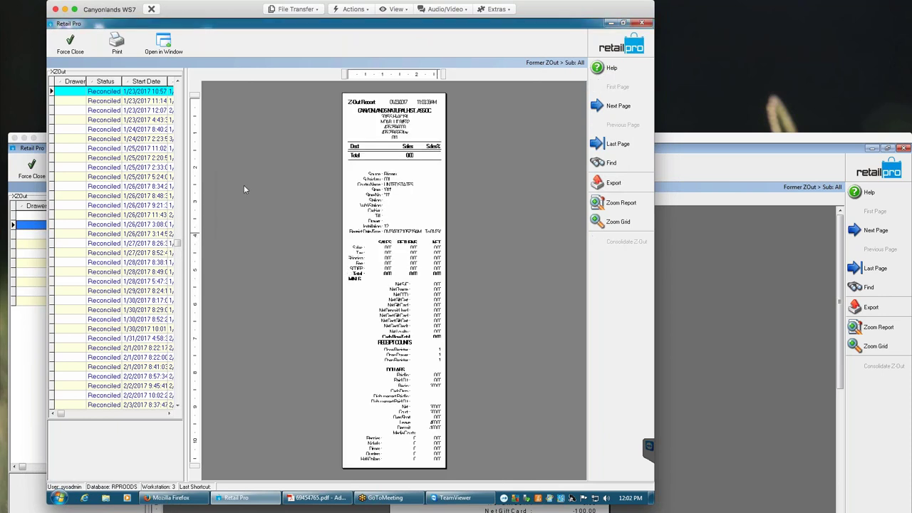
click(151, 102)
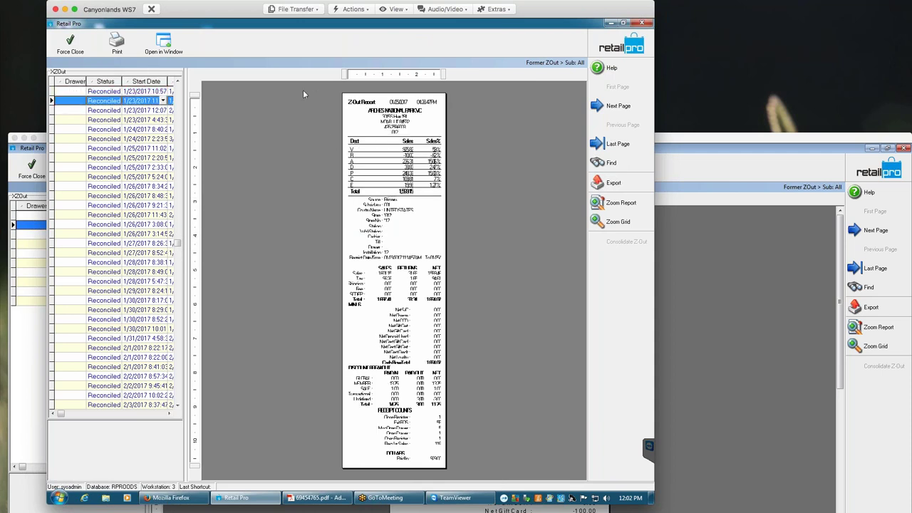
click(622, 204)
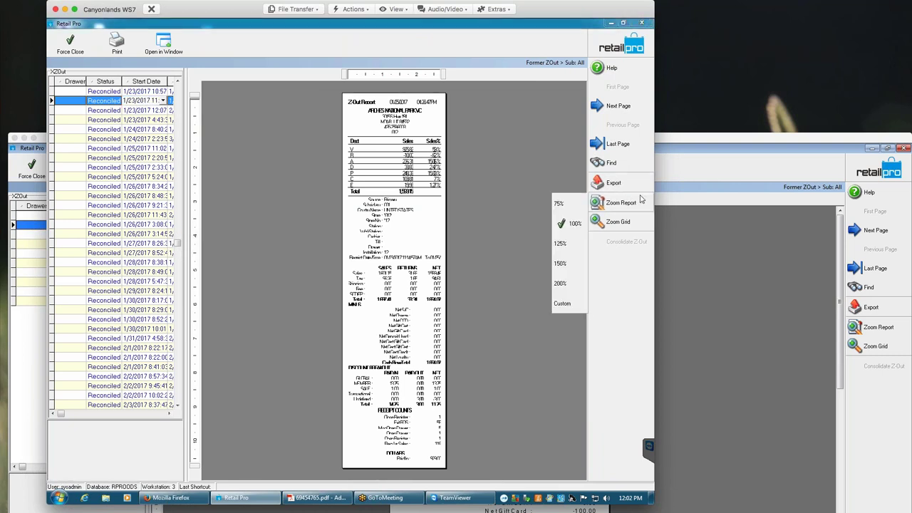
click(574, 284)
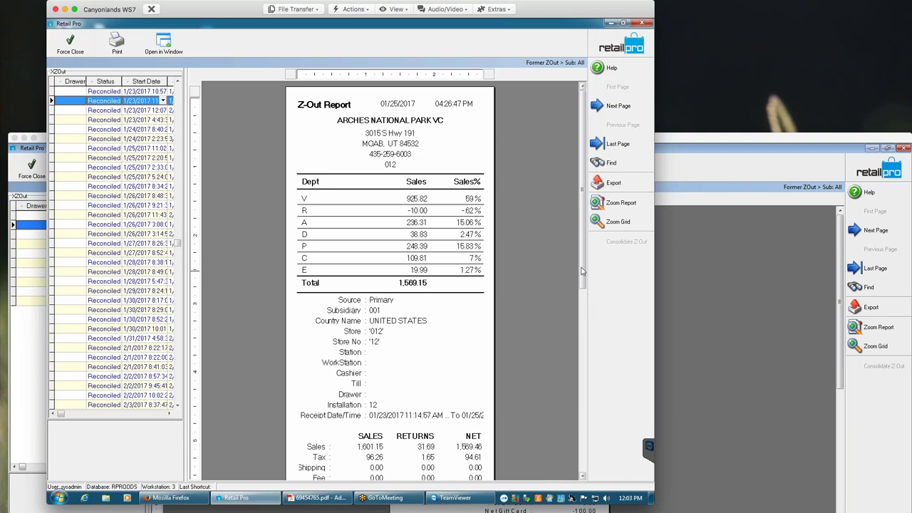
- Examine the Z-Out report's sales and cash flow figures and the card totals on its next page
click(582, 281)
drag(582, 295, 580, 360)
scroll(581, 360, down, 3)
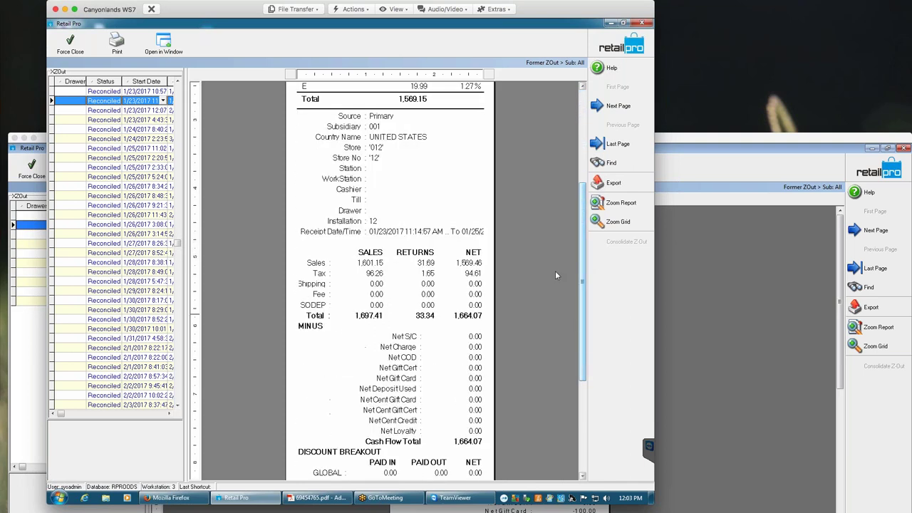
click(604, 108)
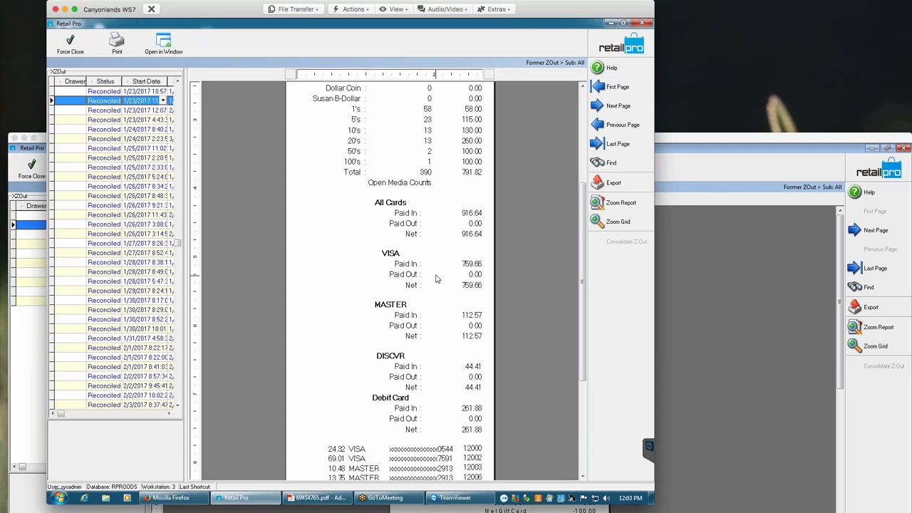
- Write "can you hear me?", "you're muffled" and "it's bad" on separate lines in a new Notepad document on the remote computer
click(60, 497)
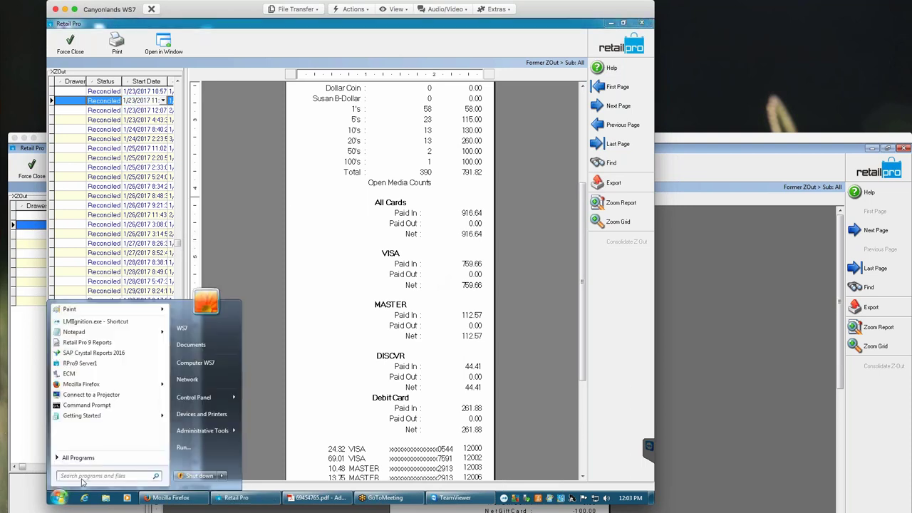
click(74, 332)
text(c)
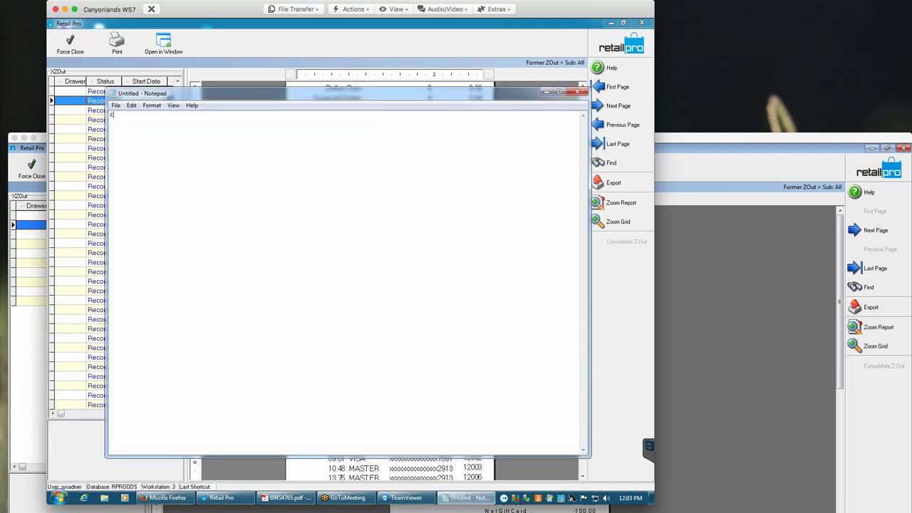
text(an you hear me?)
key(Return)
text(you)
text('re muffle)
text(d)
text(it's b)
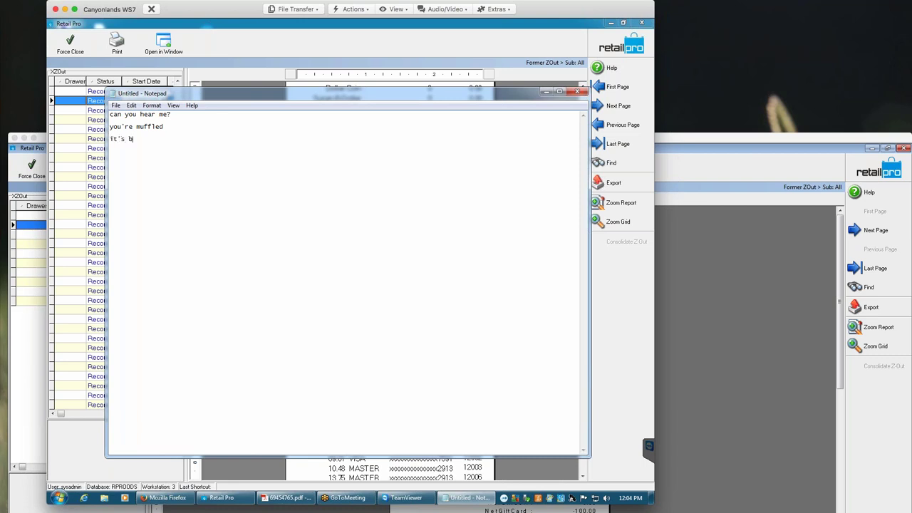
text(ad)
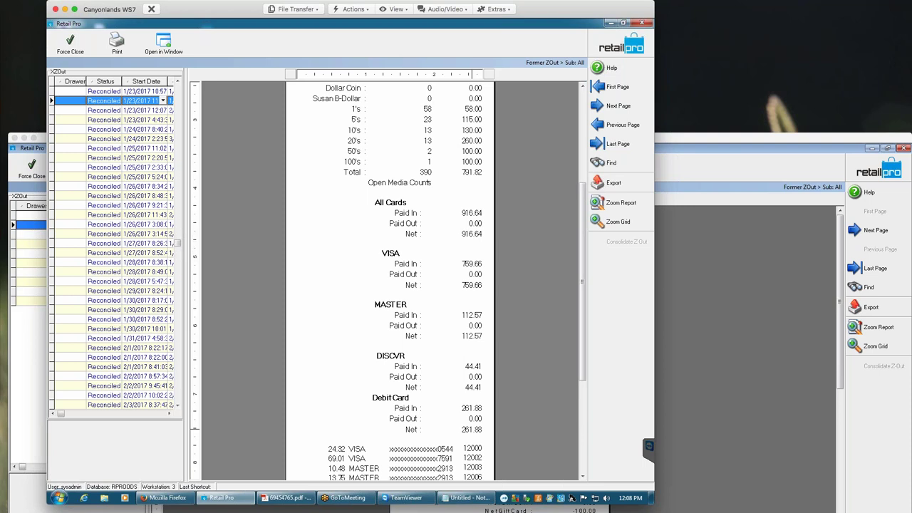
- Leave the former Z-Out report and view the local Point of Sale X/Z-Out settings in the system preferences
click(590, 82)
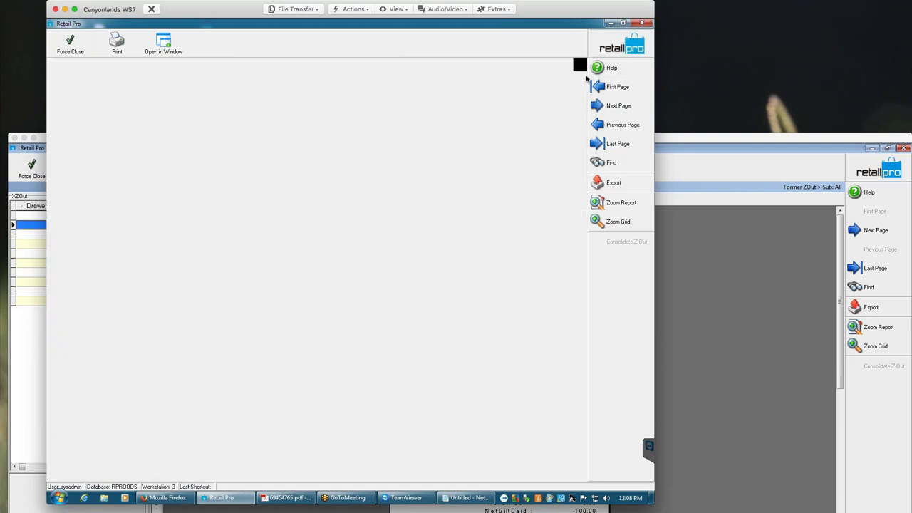
click(610, 176)
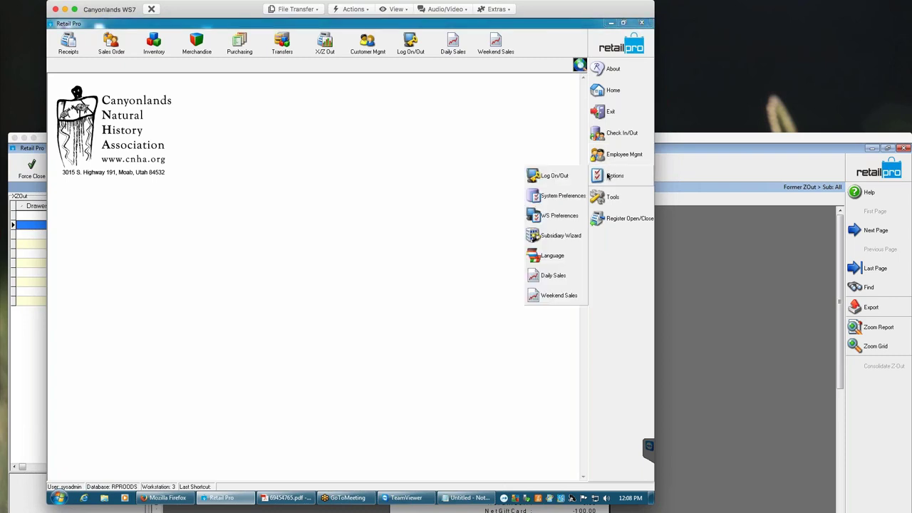
click(574, 196)
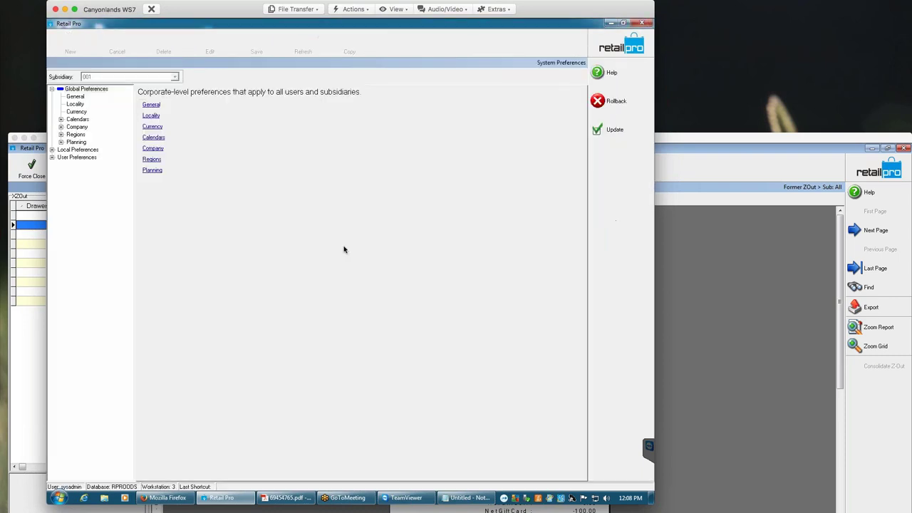
click(52, 150)
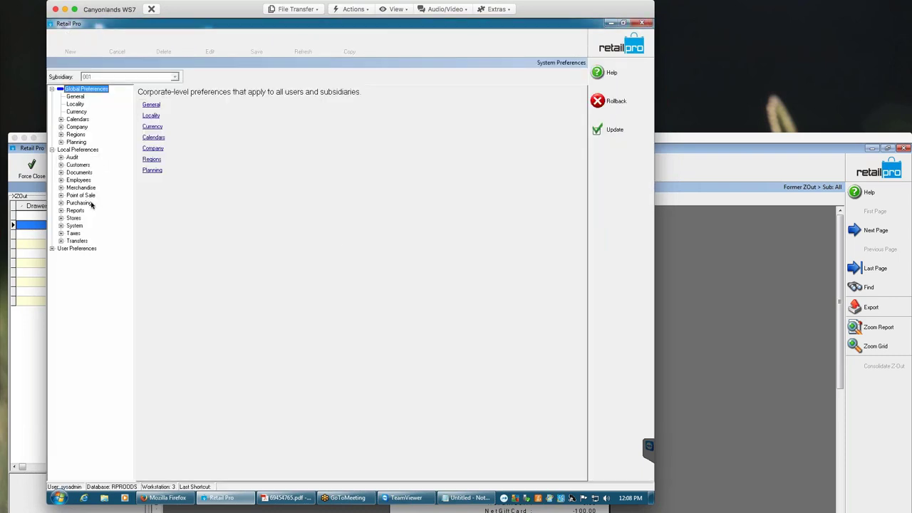
click(61, 195)
click(90, 243)
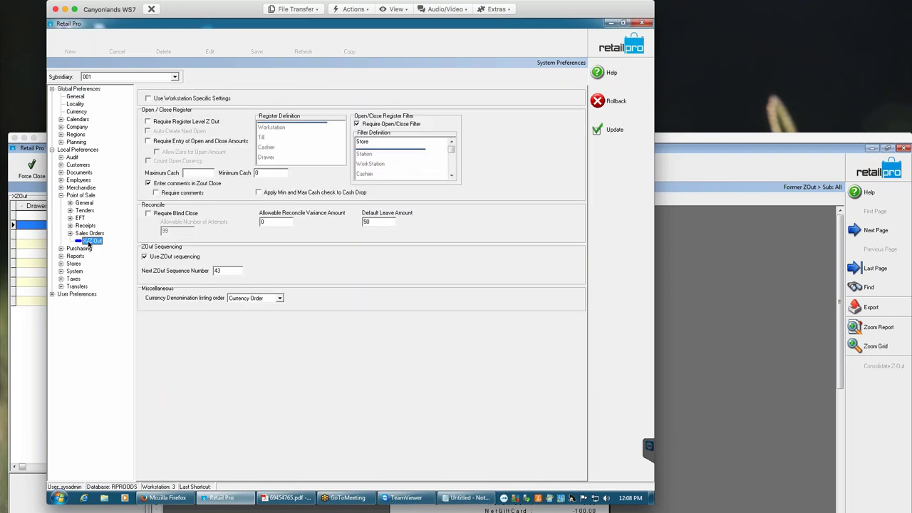
- In the Reports X/Z Out preferences, try sorting by Amount and Receipt #, return to Order taken and update the preferences
click(77, 256)
click(62, 256)
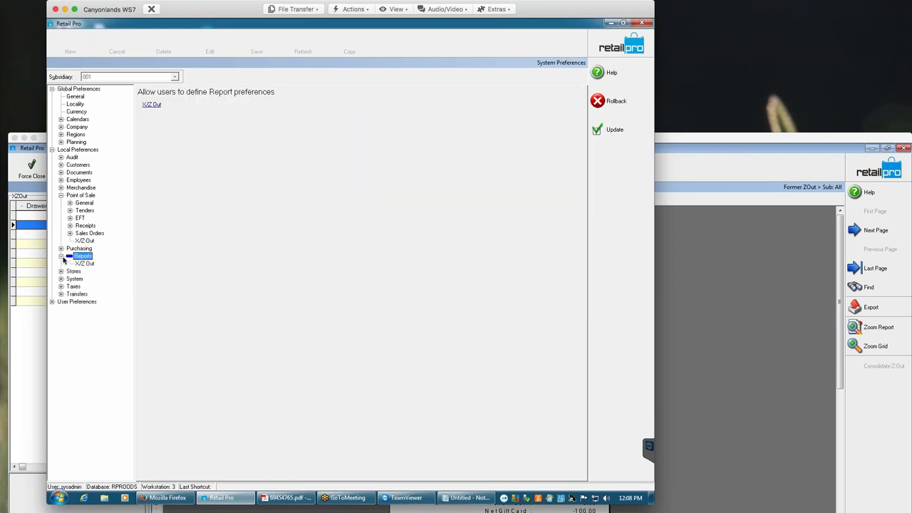
click(86, 264)
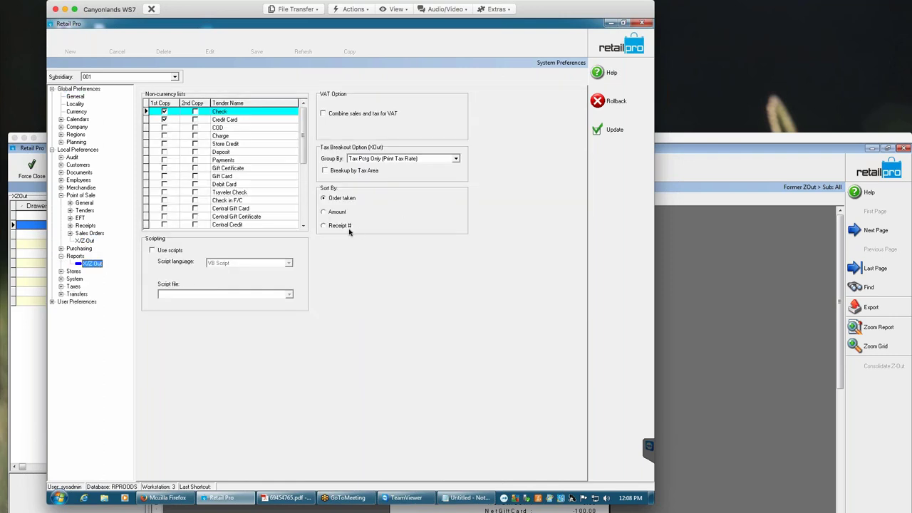
click(332, 214)
click(335, 225)
click(337, 199)
click(335, 213)
click(334, 198)
click(335, 215)
click(328, 200)
click(612, 134)
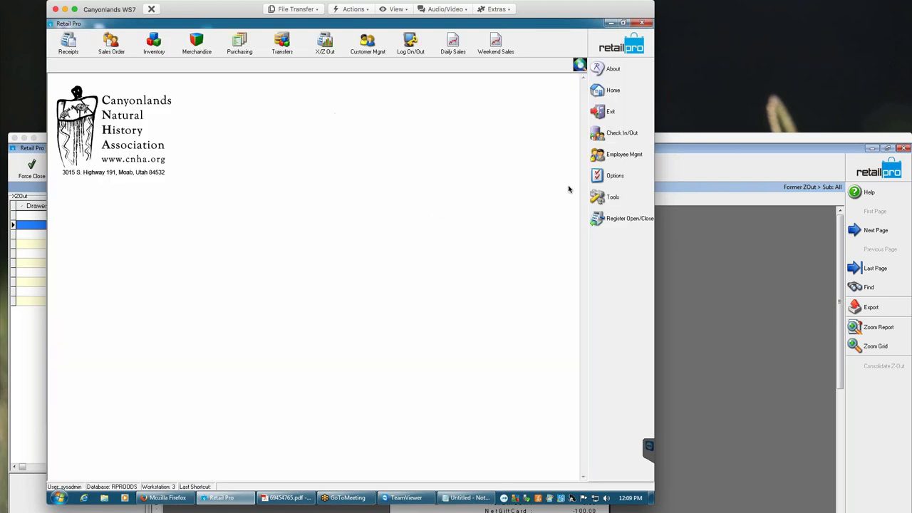
click(617, 177)
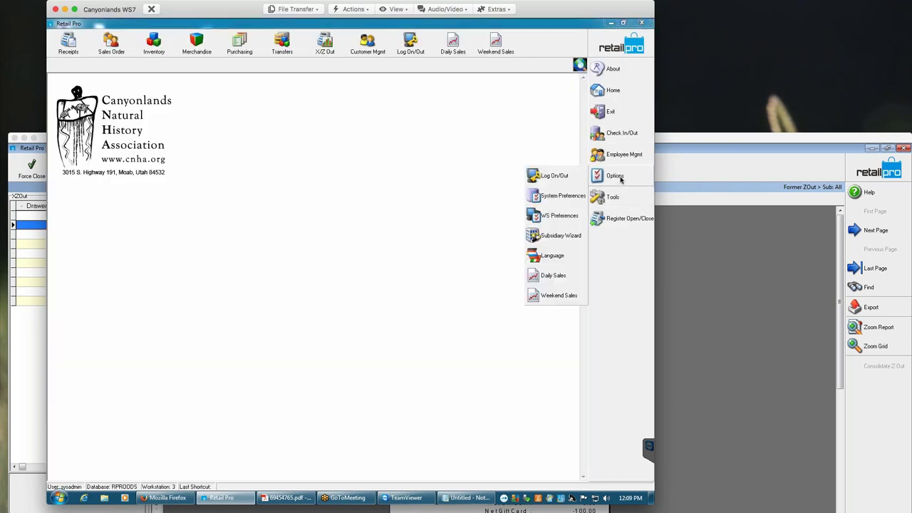
click(559, 215)
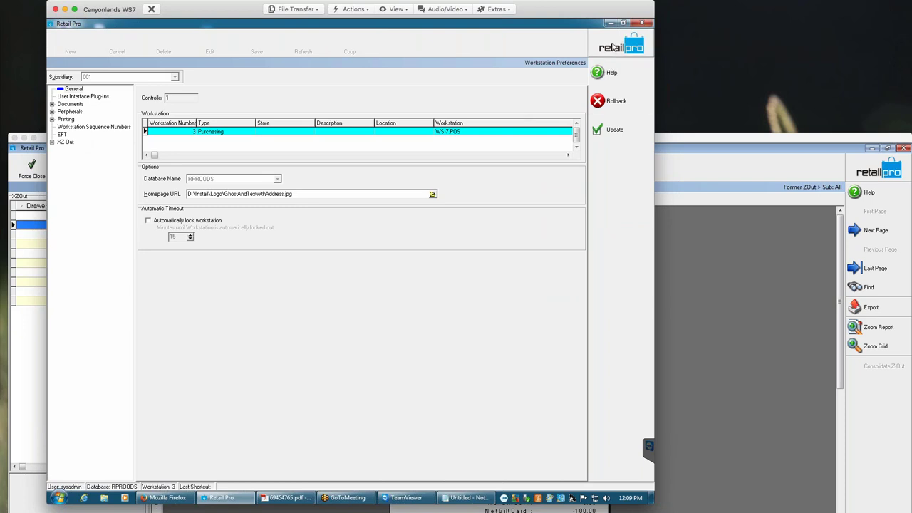
click(609, 100)
click(333, 279)
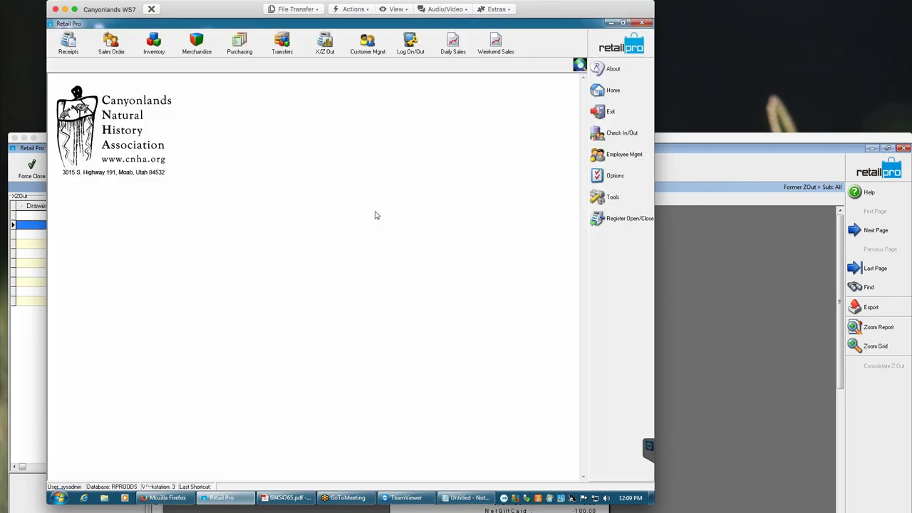
- Open the former Z-Outs, compare the available document designs and display the report with XZOut40_wCards
click(327, 49)
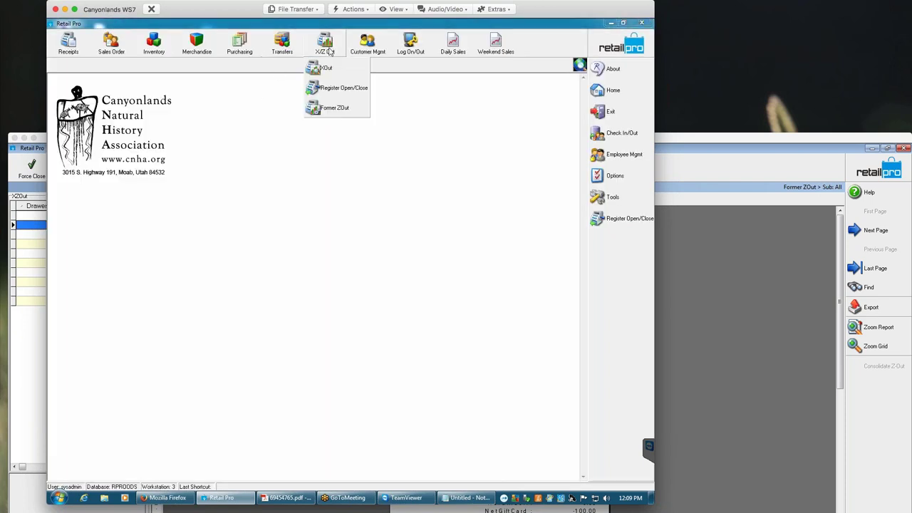
click(340, 106)
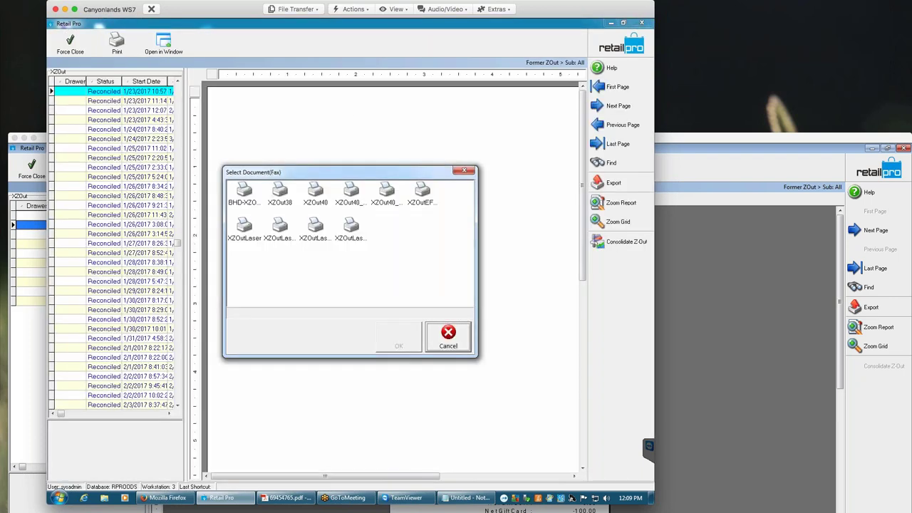
click(247, 196)
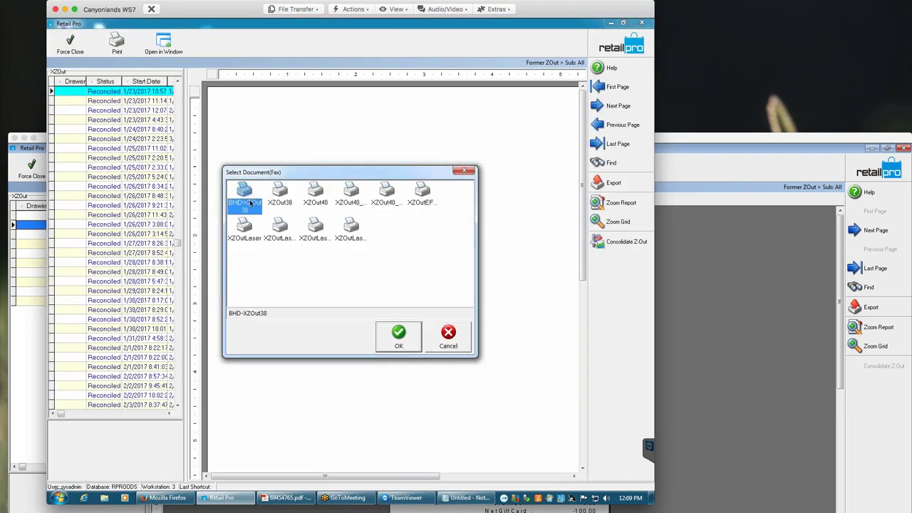
click(322, 203)
click(356, 205)
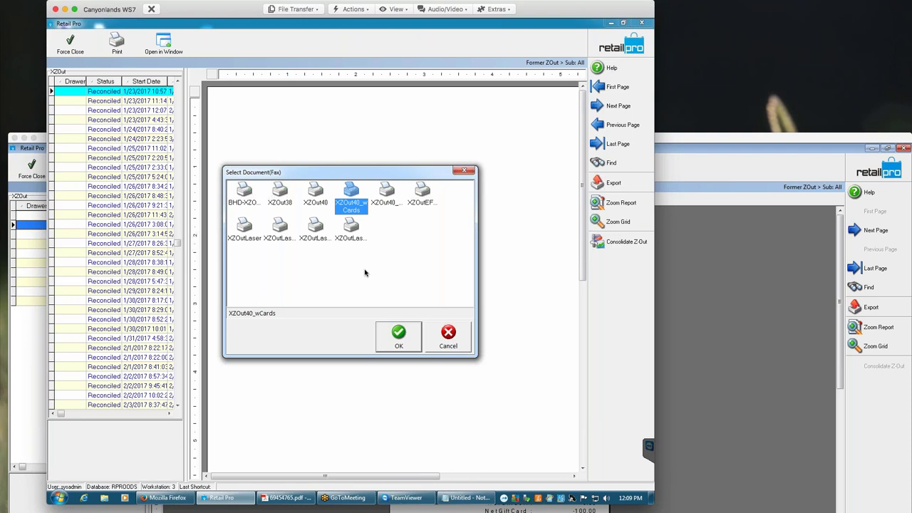
click(248, 203)
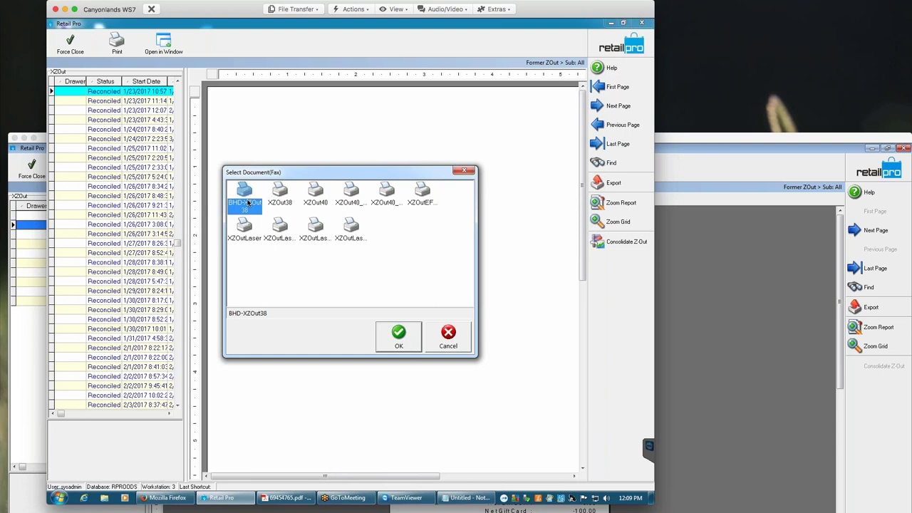
click(350, 203)
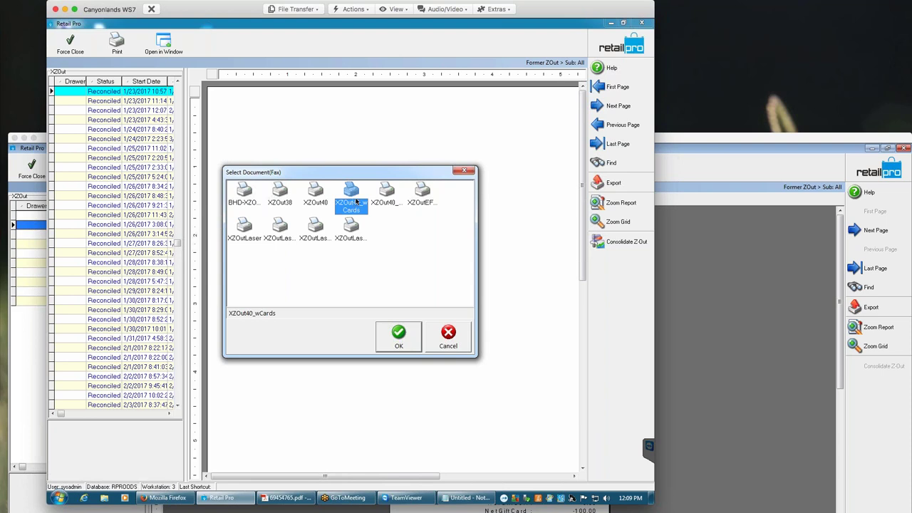
click(282, 202)
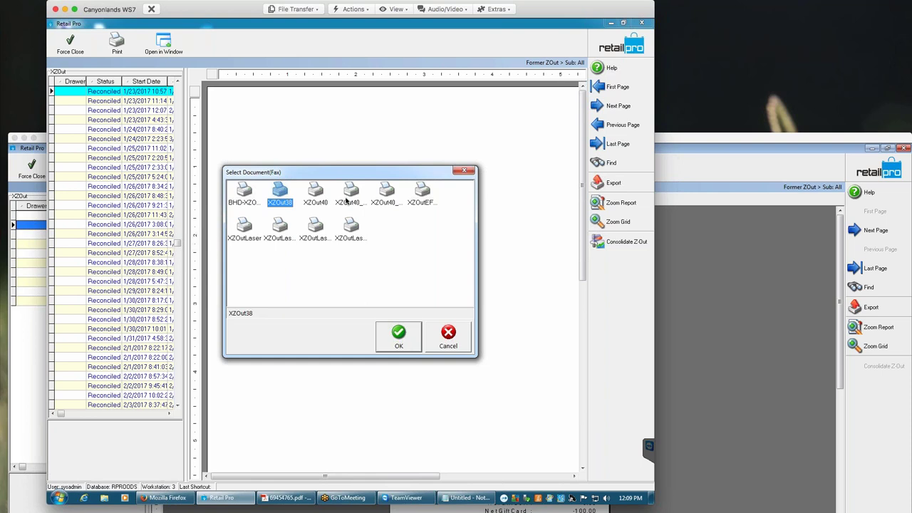
click(348, 202)
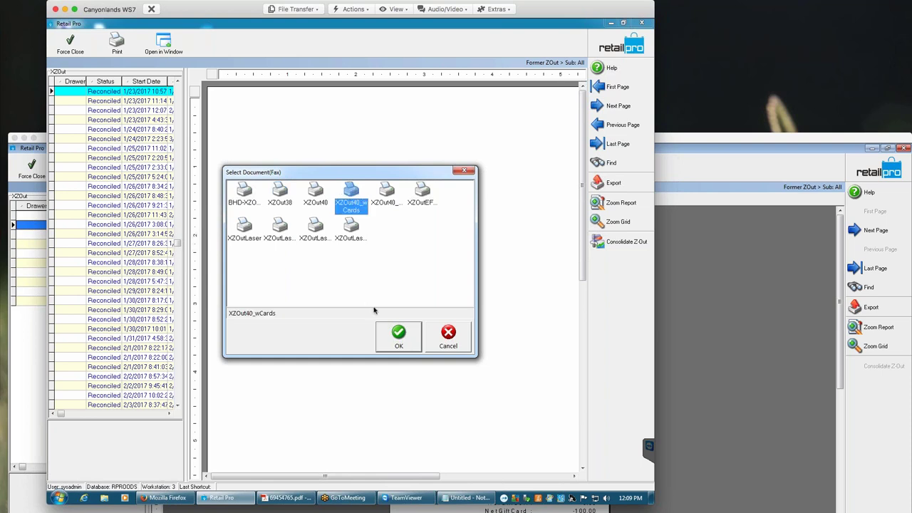
click(396, 334)
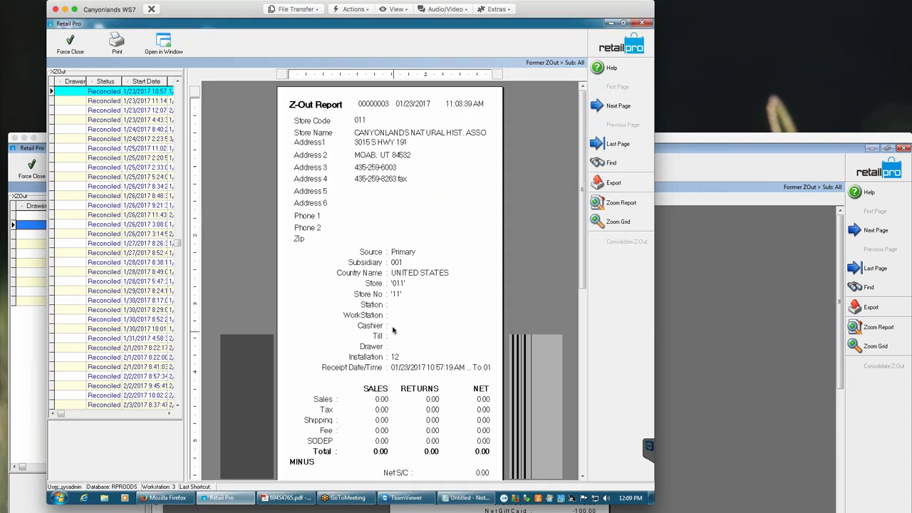
- Check the first Z-Out report, then examine the card payment listing of the 1/23/2017 12:07 Z-Out
drag(582, 212, 582, 242)
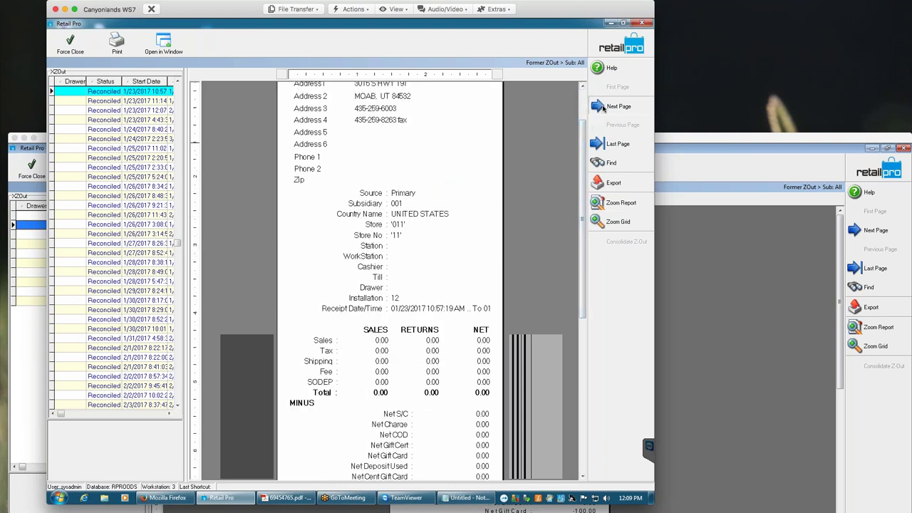
click(602, 107)
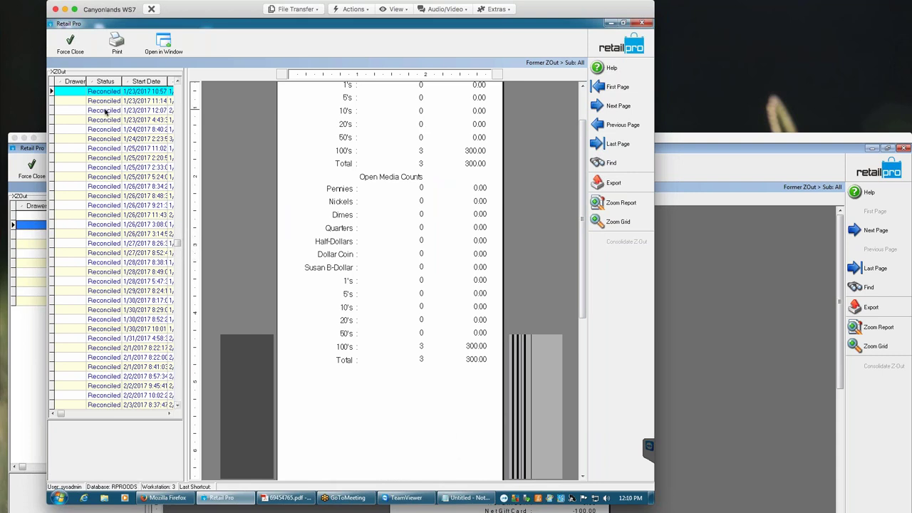
click(105, 110)
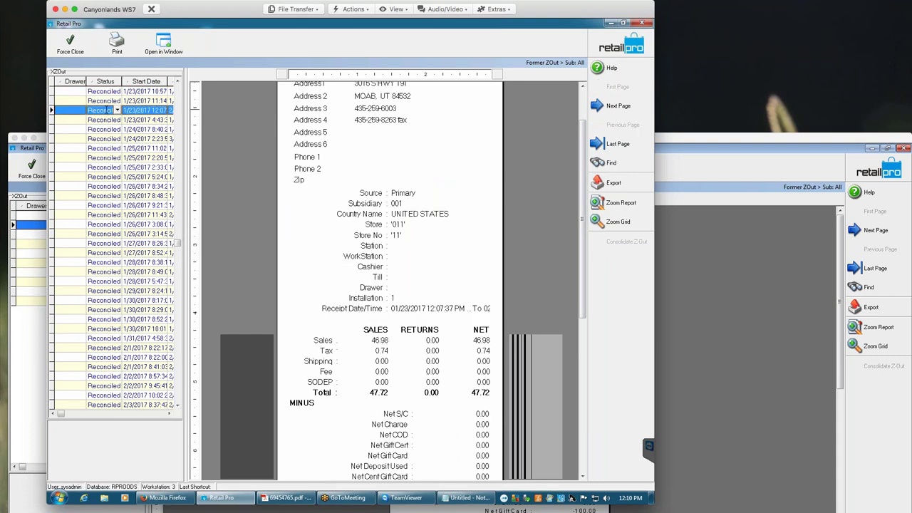
click(602, 107)
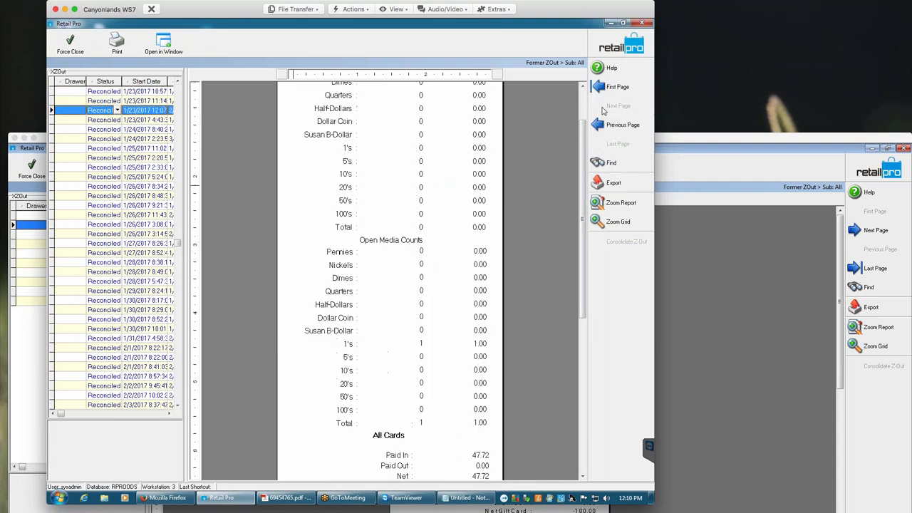
drag(581, 240, 582, 366)
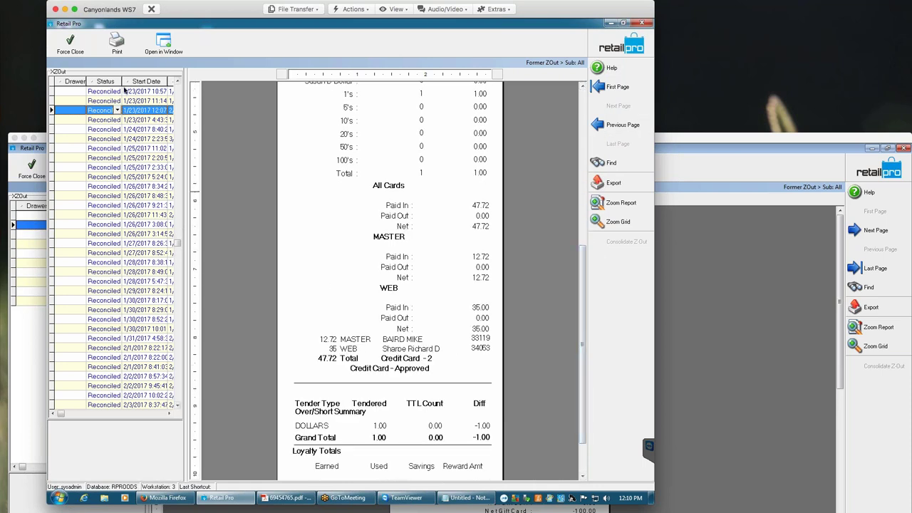
- Sort the former Z-Outs by start date, newest first, and examine the card payments listed in the latest report
click(147, 82)
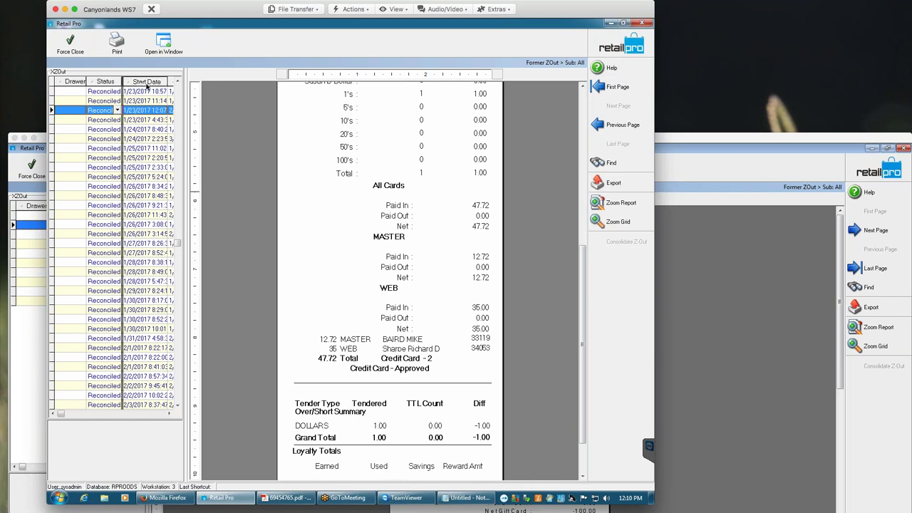
click(147, 82)
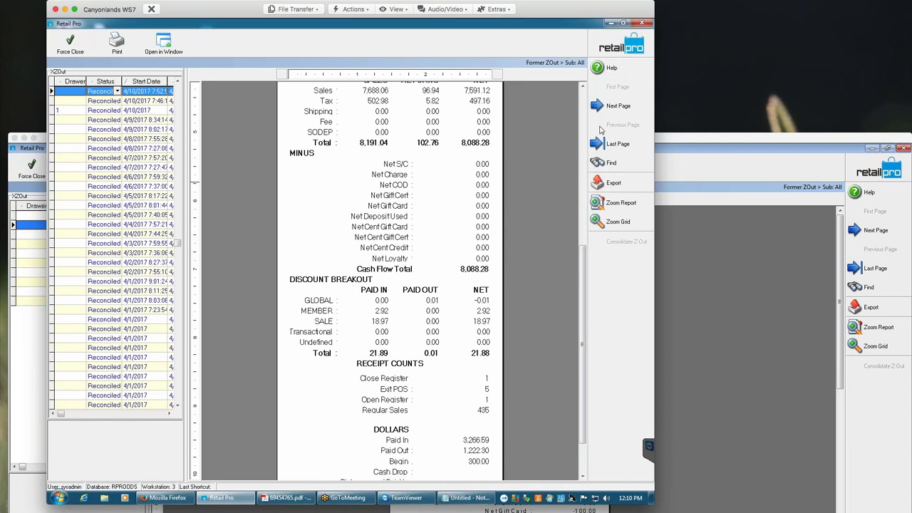
click(618, 105)
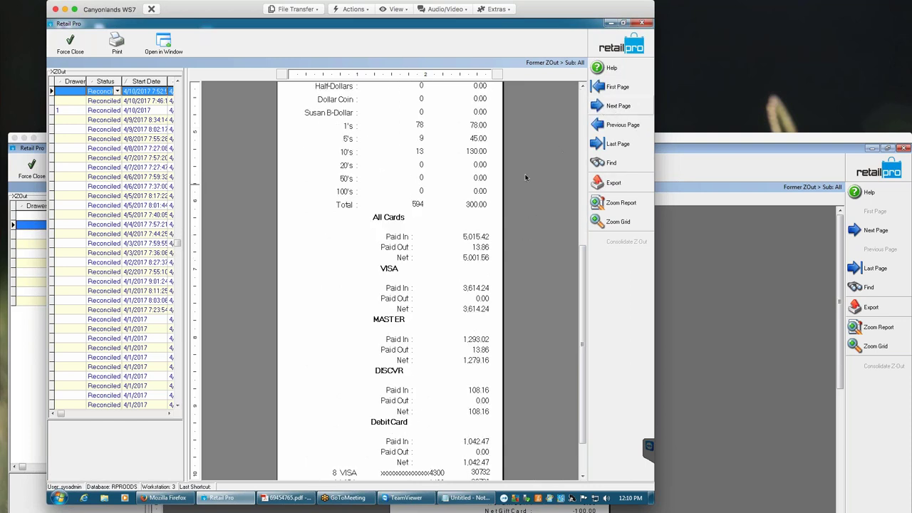
scroll(526, 176, down, 10)
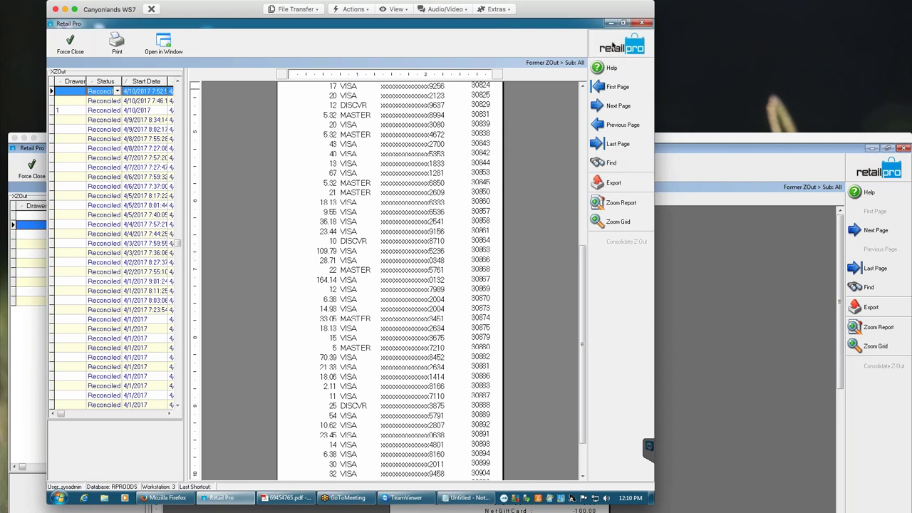
- In the system preferences for X/Z Out reports, set the sort order to Amount and update the preferences
click(613, 46)
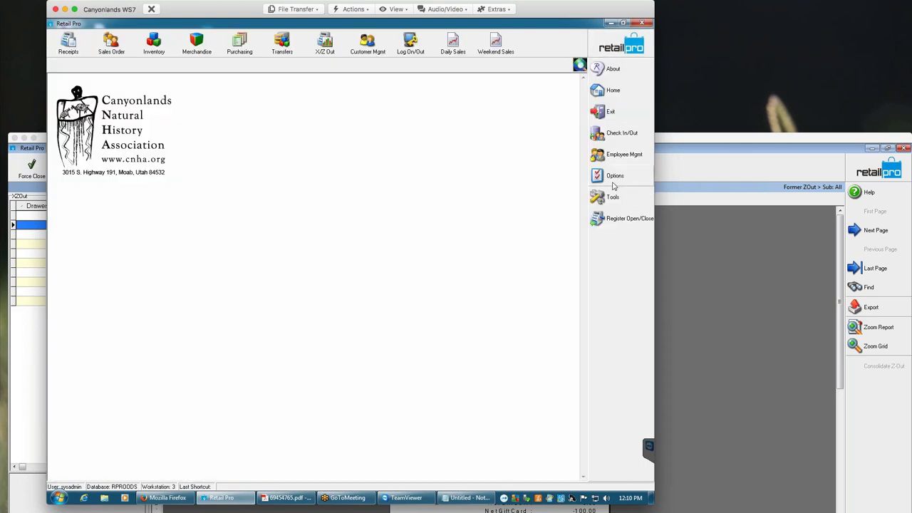
mouse_move(616, 184)
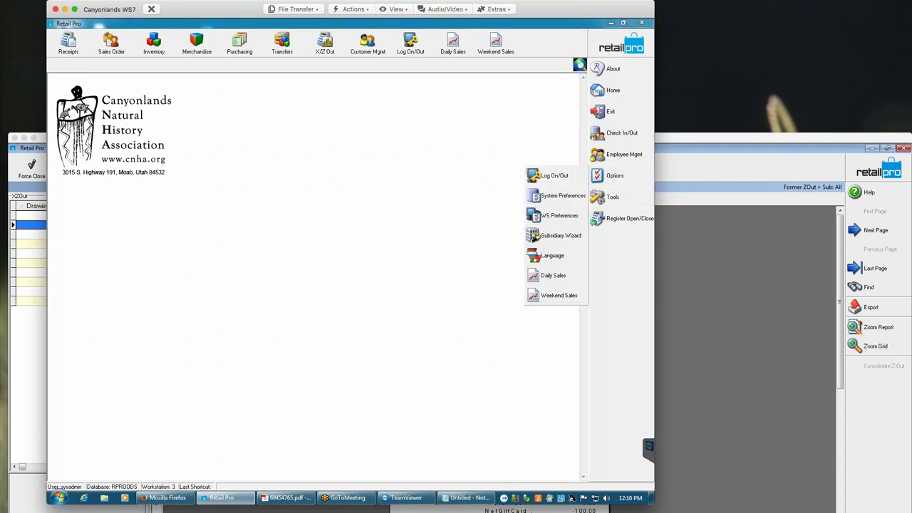
click(561, 197)
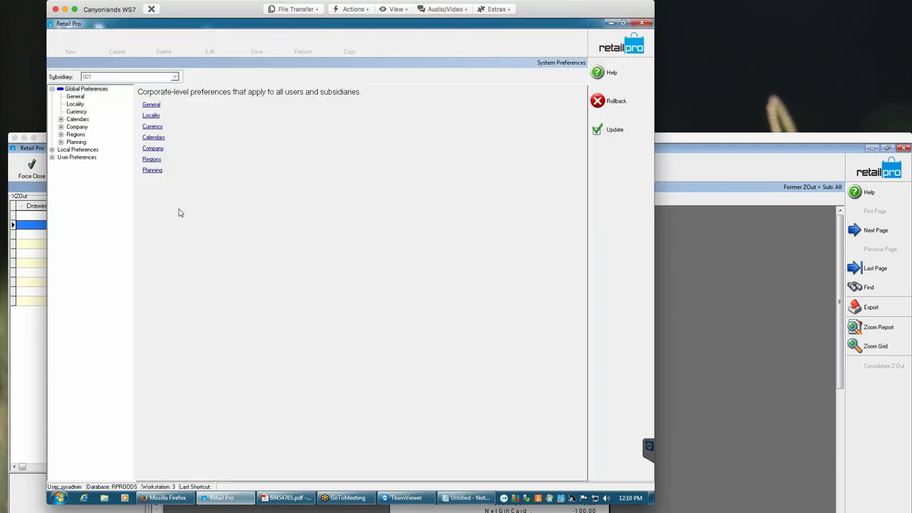
click(52, 150)
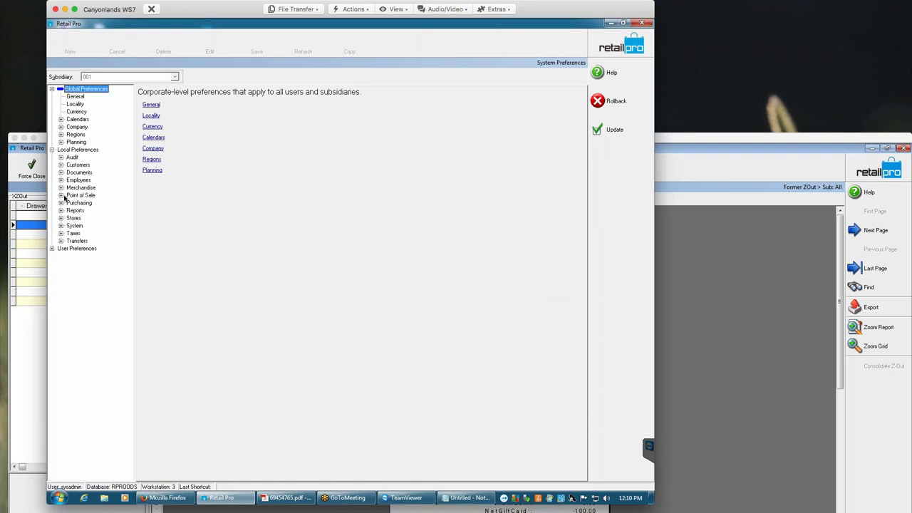
click(61, 196)
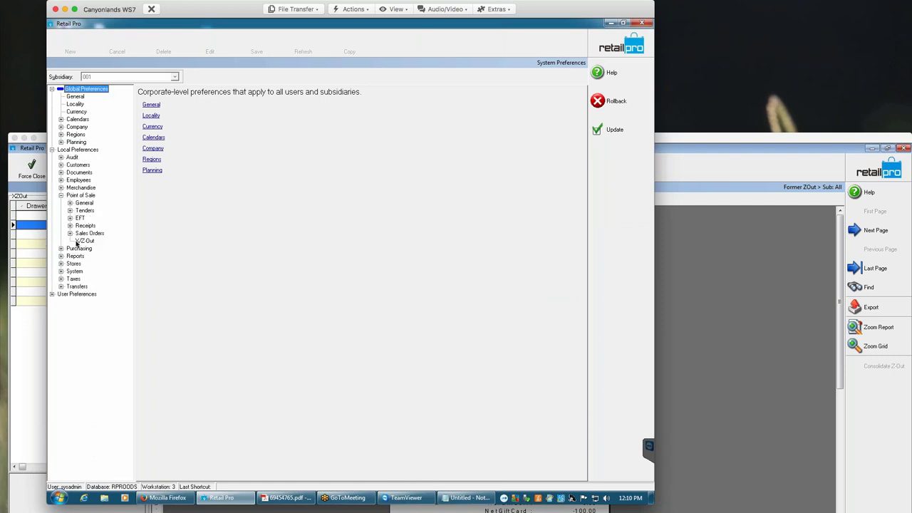
double_click(80, 257)
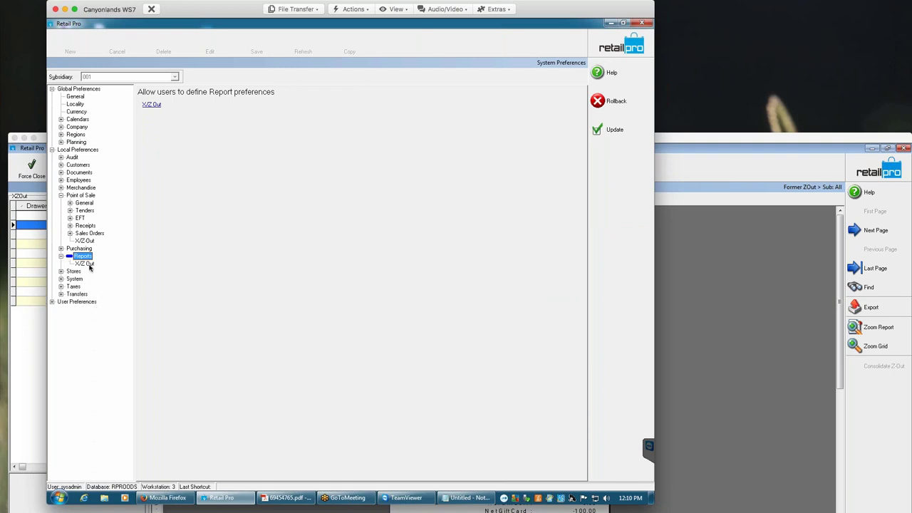
click(90, 264)
click(327, 215)
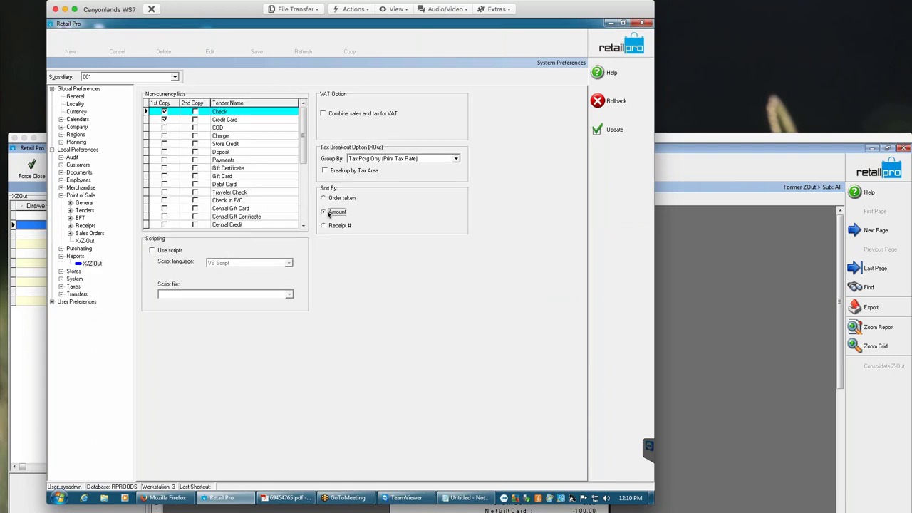
click(613, 131)
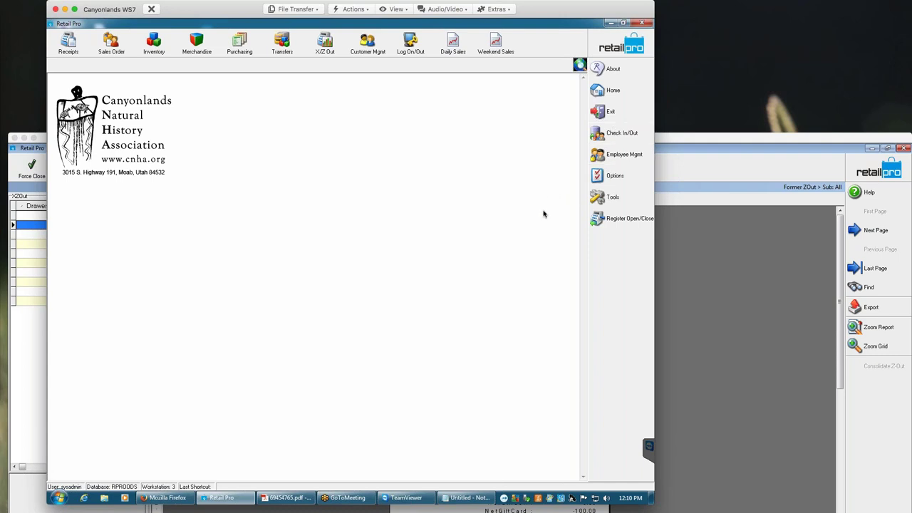
- Reopen the former Z-Outs using the XZOut40_wCards document design
click(327, 47)
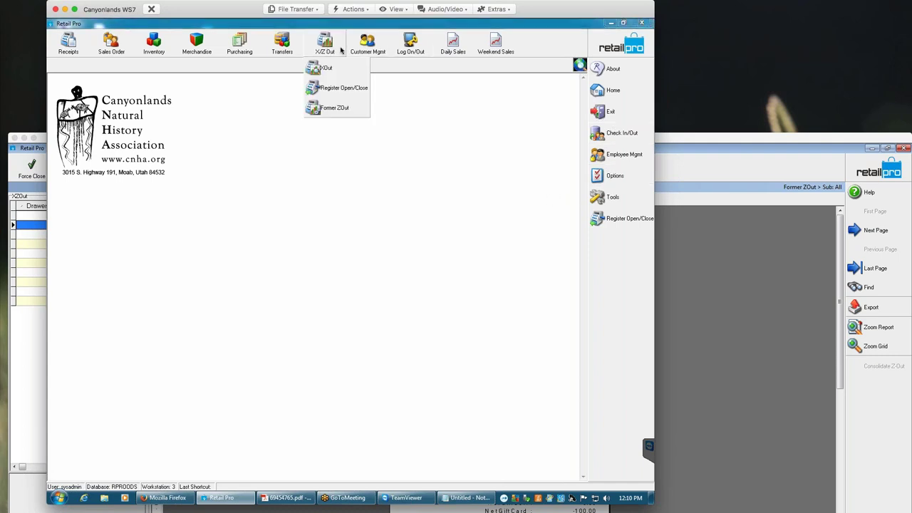
click(335, 108)
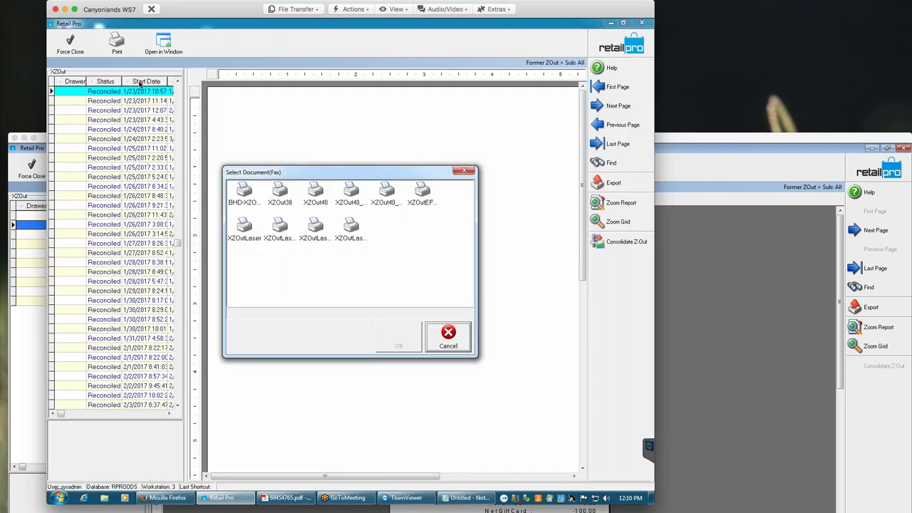
click(351, 204)
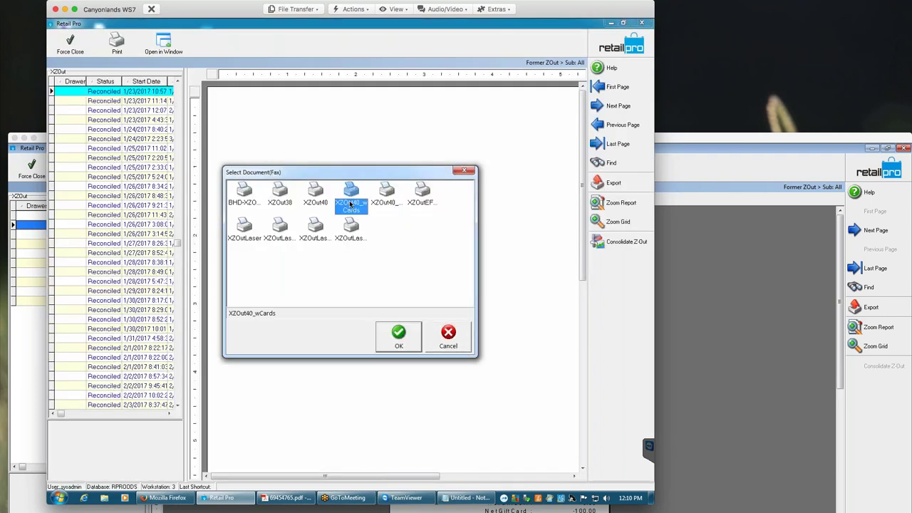
click(389, 334)
- List the newest Z-Outs first by start date and check the order of card payments in the latest report
click(142, 83)
click(143, 82)
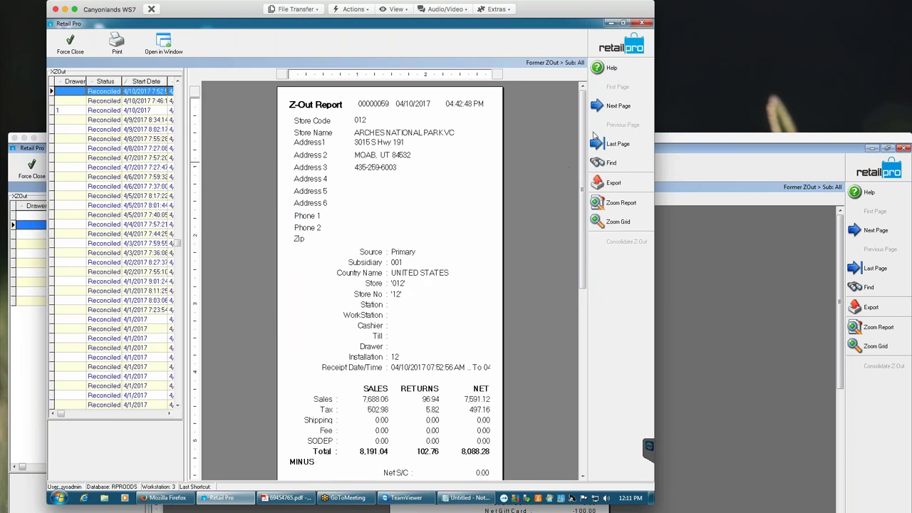
click(606, 110)
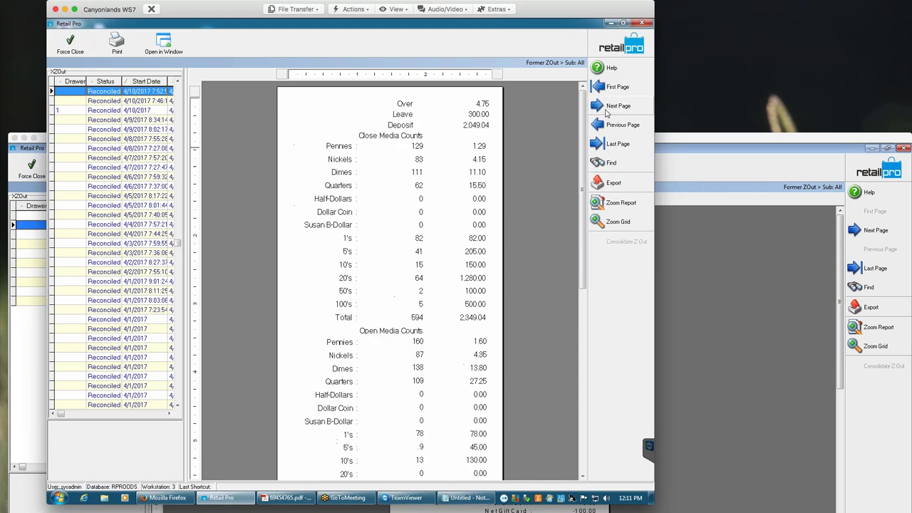
click(607, 112)
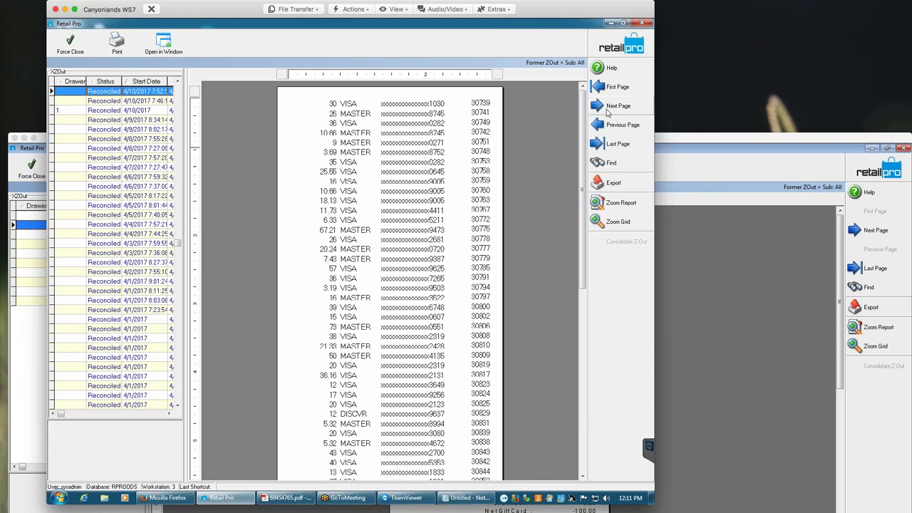
- Return to the home screen and reopen the former Z-Outs using the BHD-XZOut38 document design
click(603, 127)
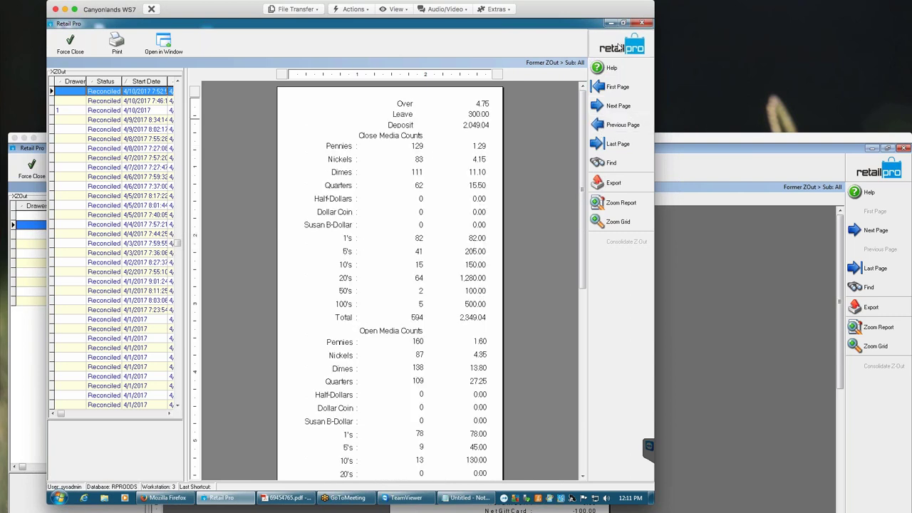
click(619, 47)
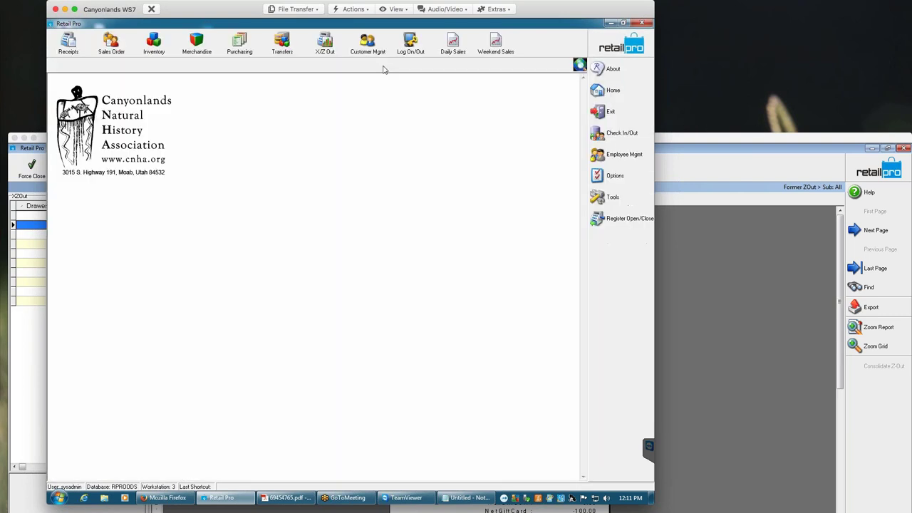
click(325, 44)
click(332, 107)
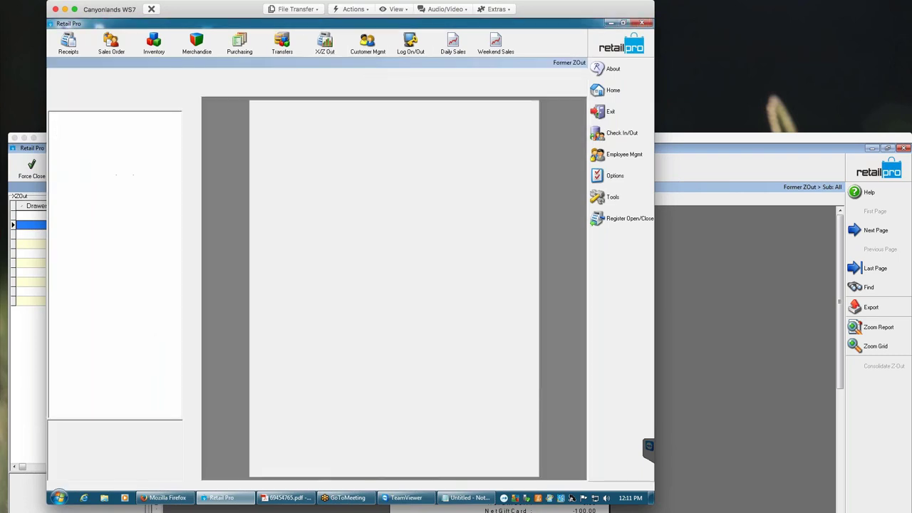
click(253, 193)
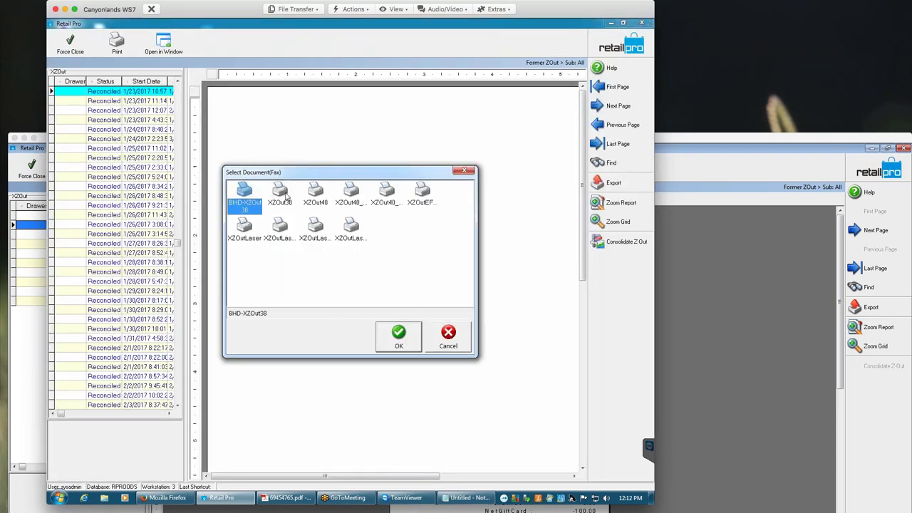
click(390, 333)
- Sort the Z-Outs by start date, newest first, page through the latest report's media counts and card payments, and leave the report
click(142, 83)
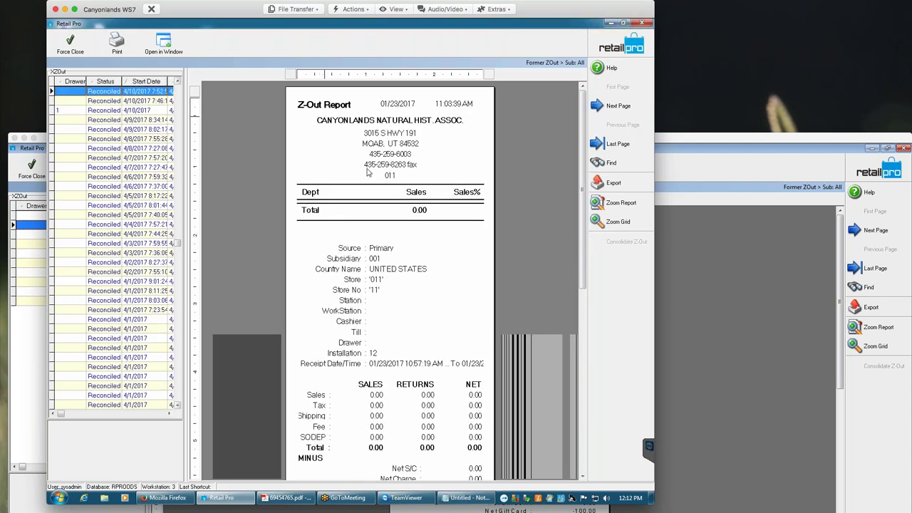
click(616, 108)
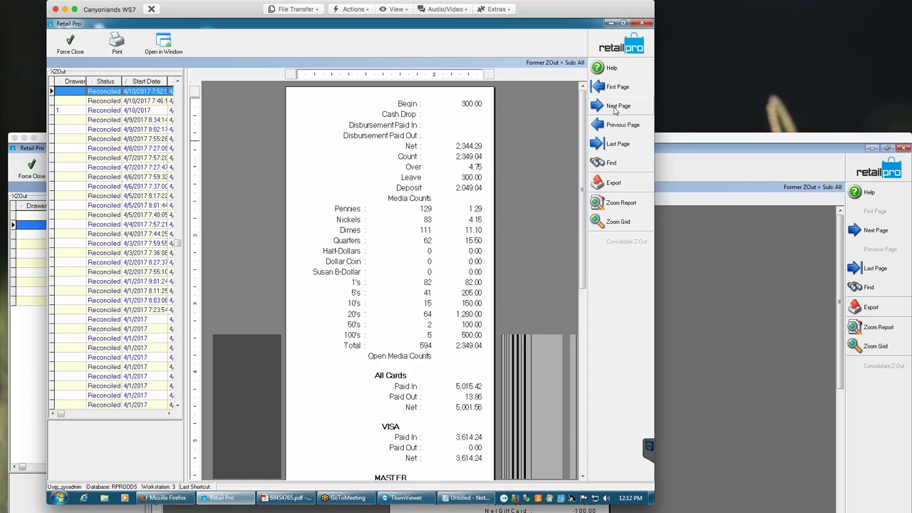
click(615, 109)
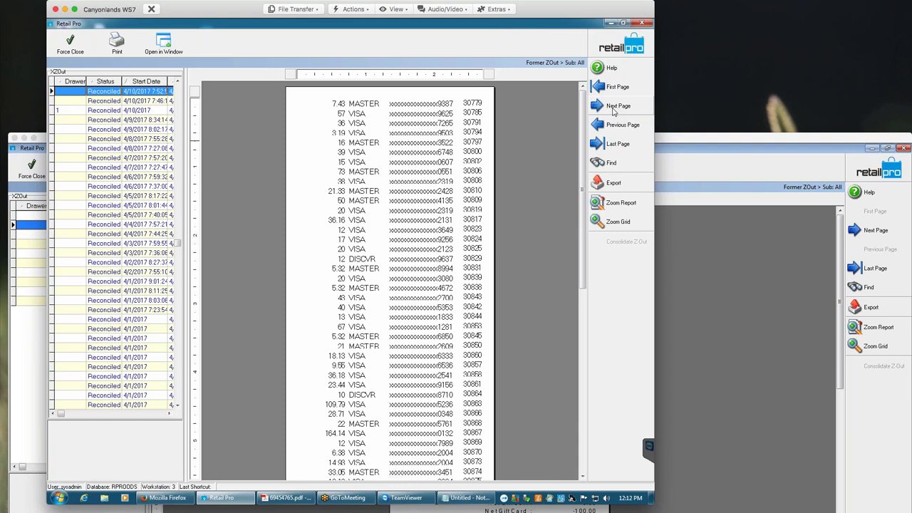
click(617, 45)
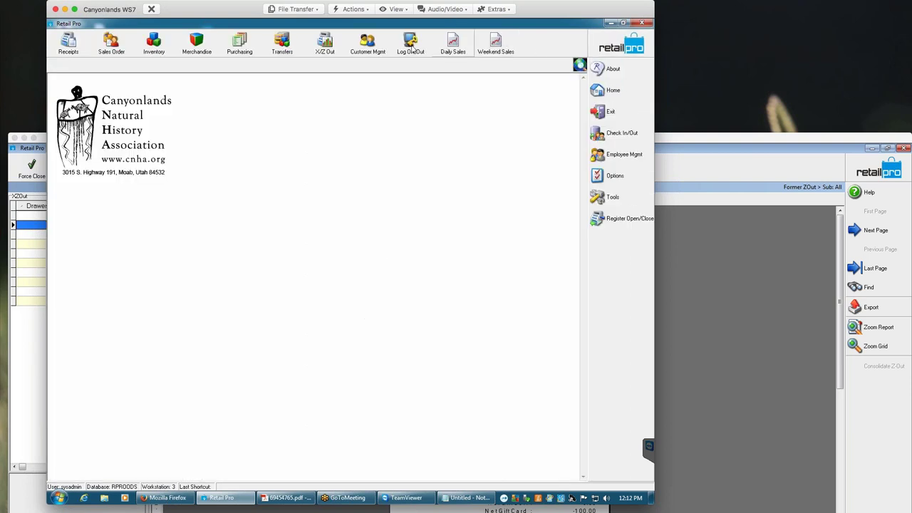
click(325, 45)
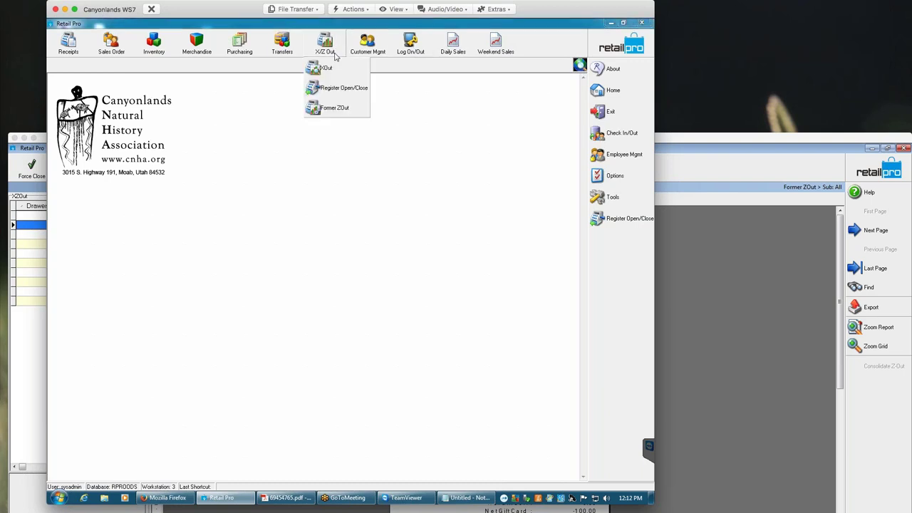
click(336, 108)
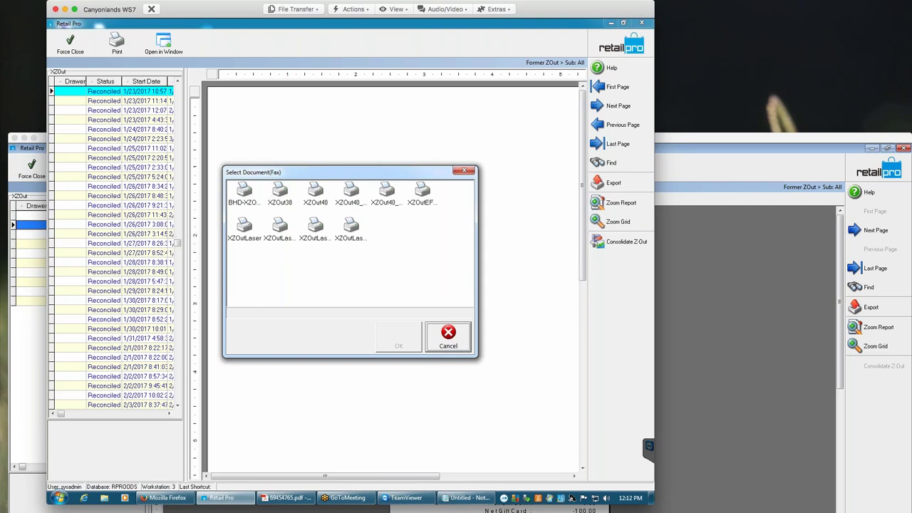
click(464, 171)
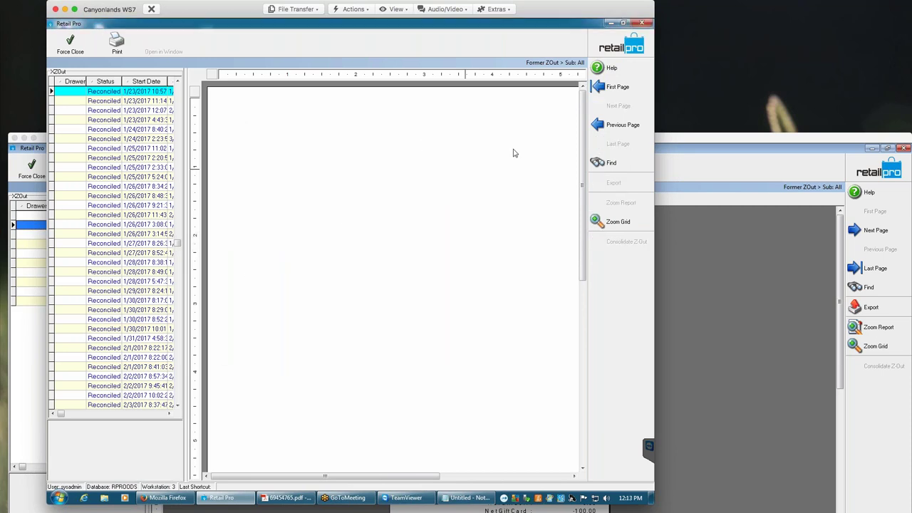
click(627, 49)
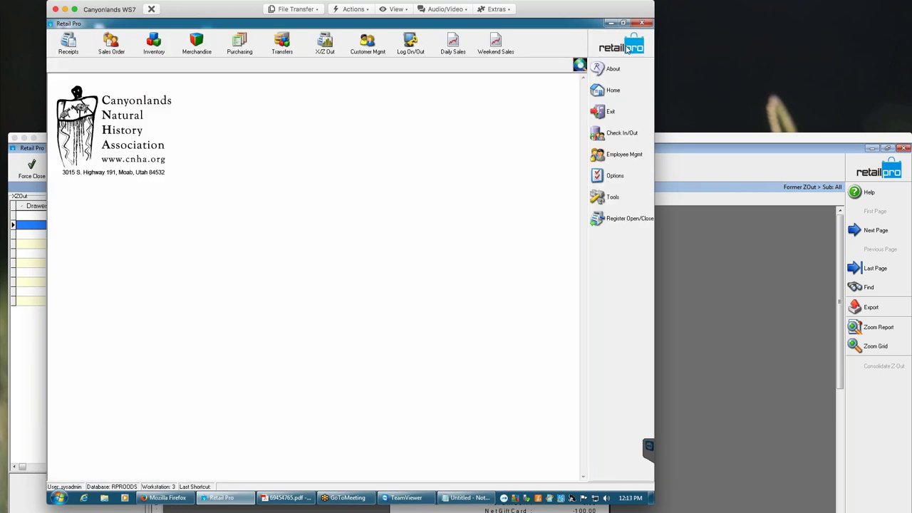
- Open the X/Z Out printing settings in the workstation preferences
click(614, 176)
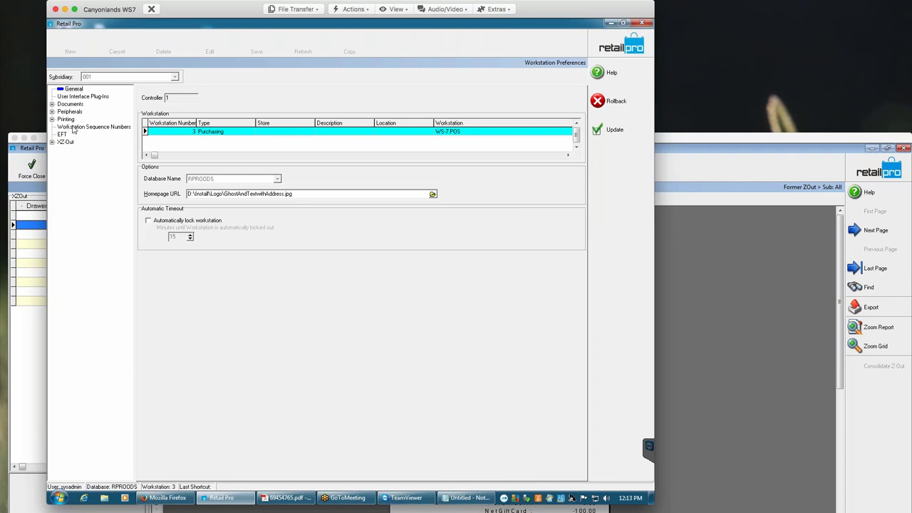
click(63, 119)
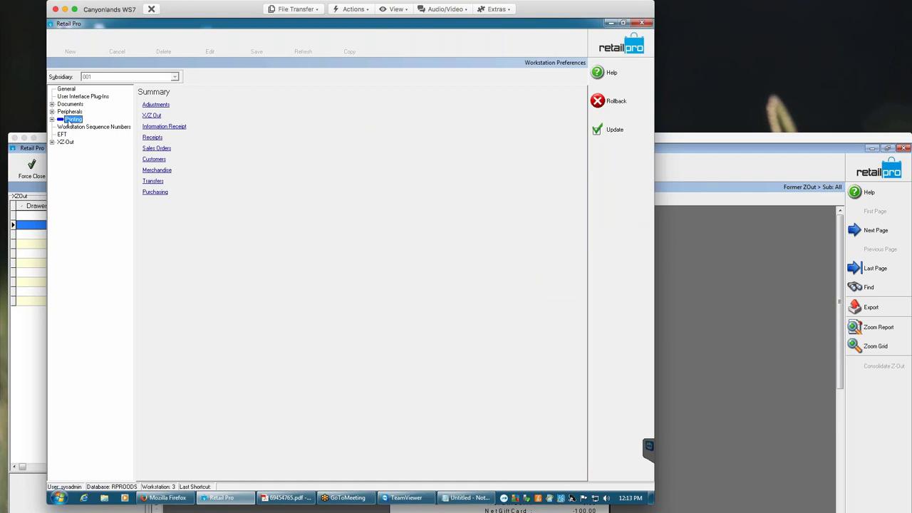
click(152, 115)
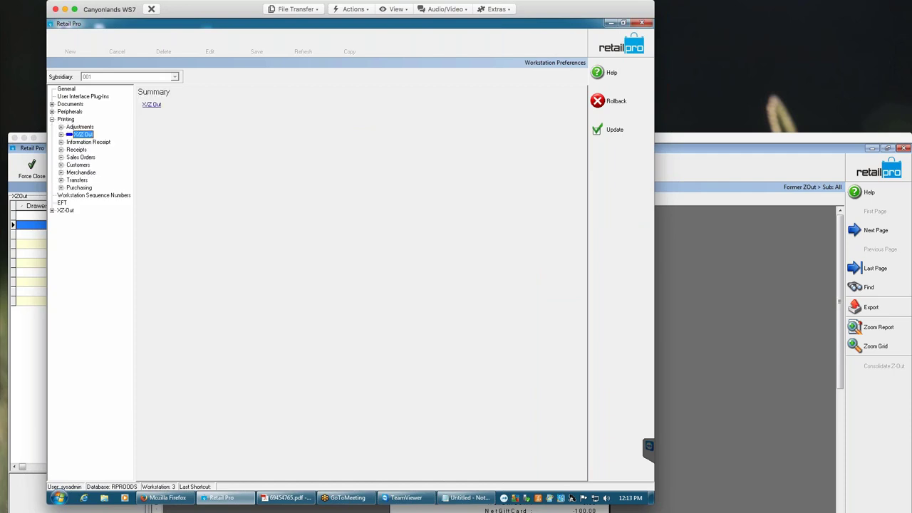
click(152, 105)
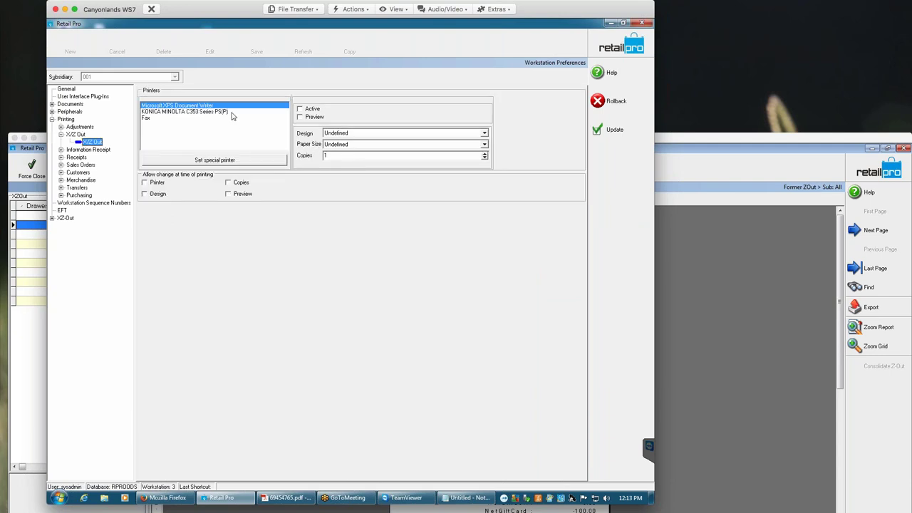
- Make the Microsoft XPS Document Writer the active X/Z Out printer and enable its preview
click(198, 107)
click(302, 110)
click(187, 107)
click(188, 110)
key(Down)
key(Up)
key(Up)
key(Down)
key(Down)
click(187, 107)
click(300, 109)
click(301, 117)
- Assign the BHD-XZOut38 design and Letter paper size to the XPS printer, keep preview enabled, and update the workstation preferences
click(401, 134)
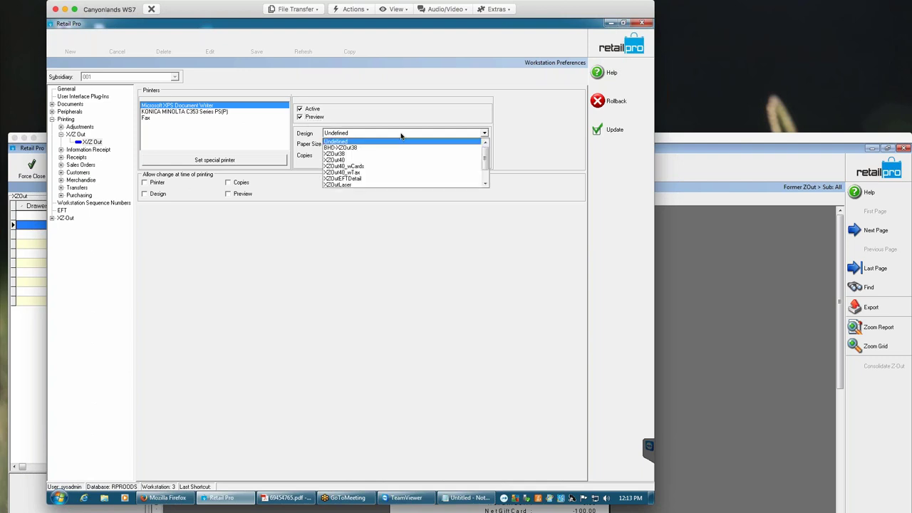
click(371, 147)
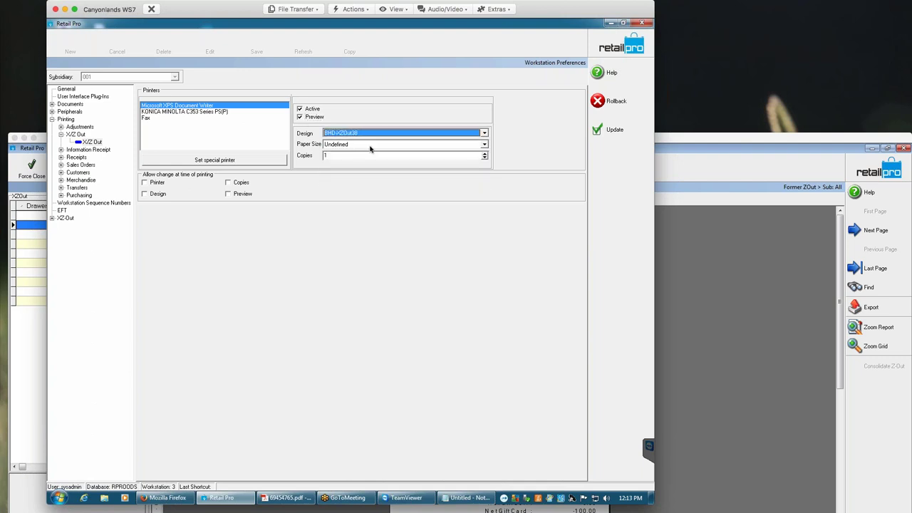
click(371, 145)
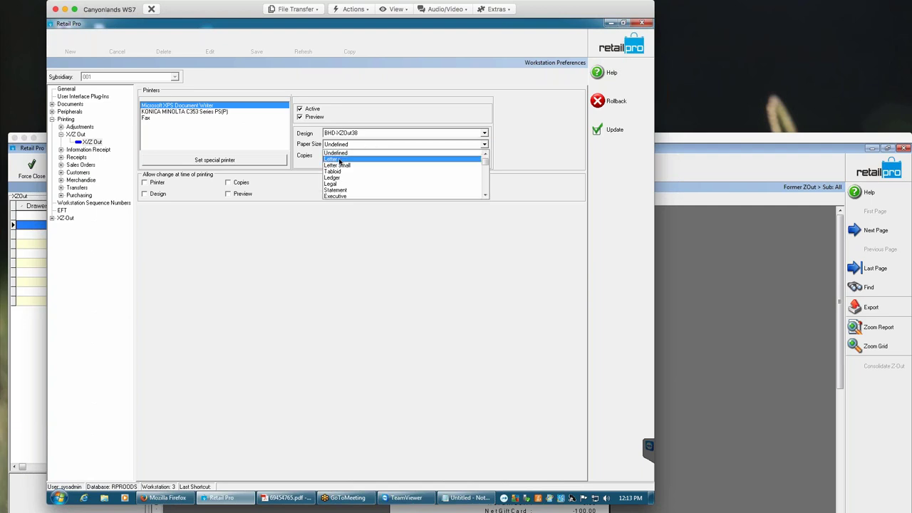
click(339, 160)
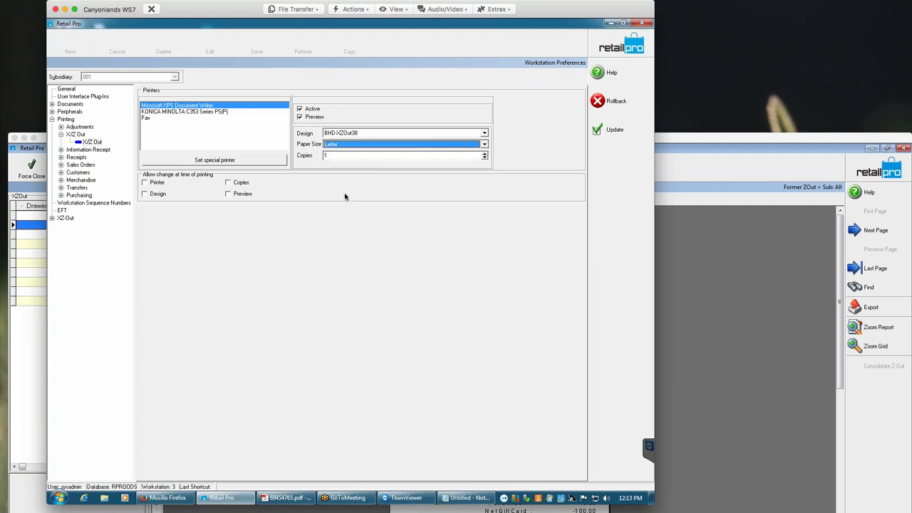
click(484, 133)
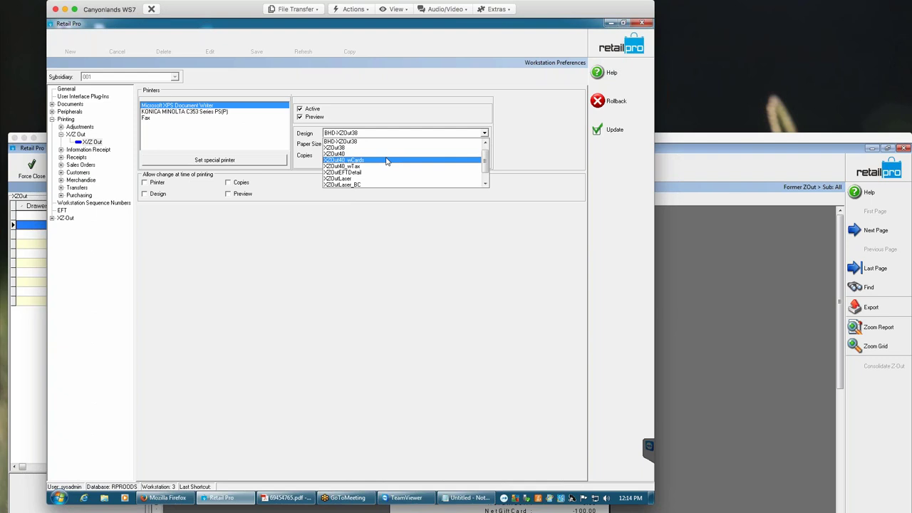
click(385, 142)
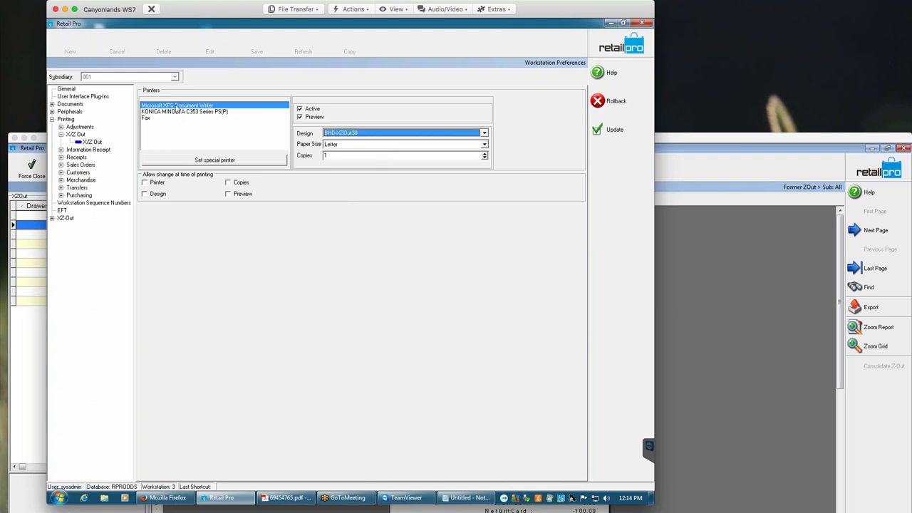
click(307, 118)
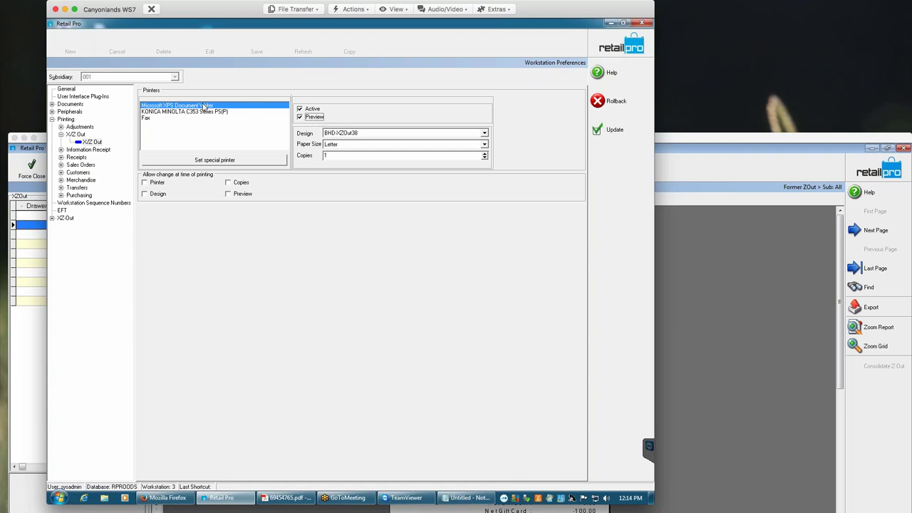
click(617, 131)
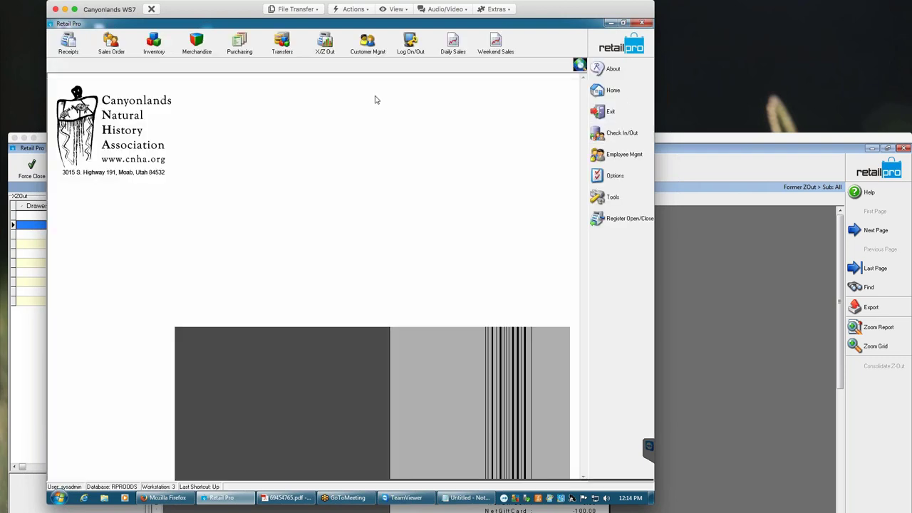
- Reopen the former Z-Outs, list the newest first by start date, check the latest report, and return to the home screen
click(333, 49)
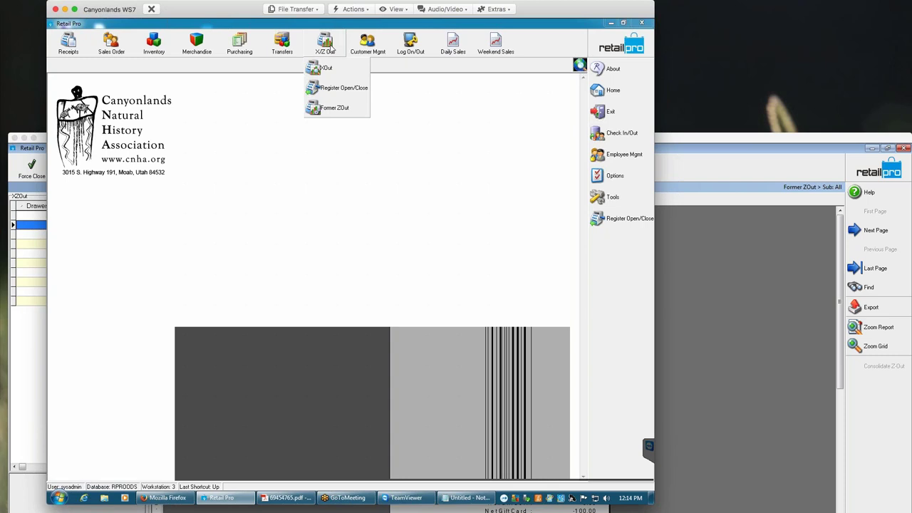
click(334, 109)
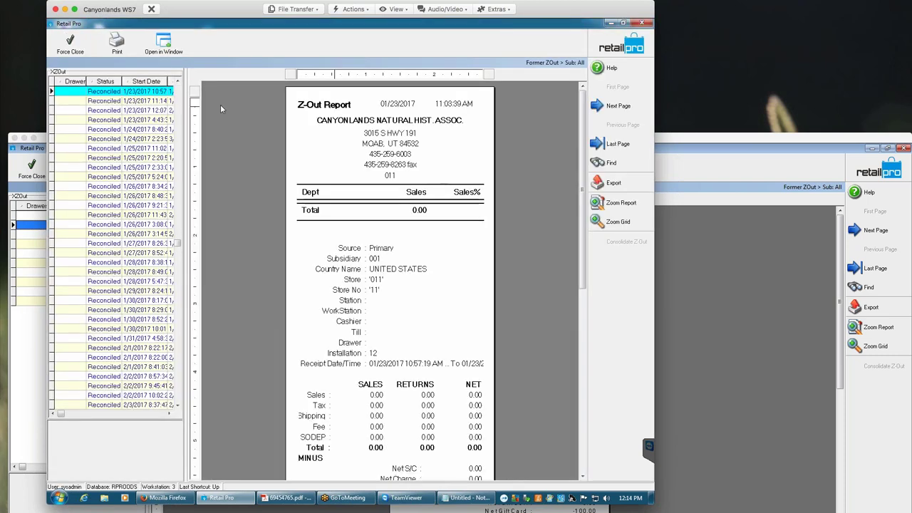
click(145, 82)
click(145, 82)
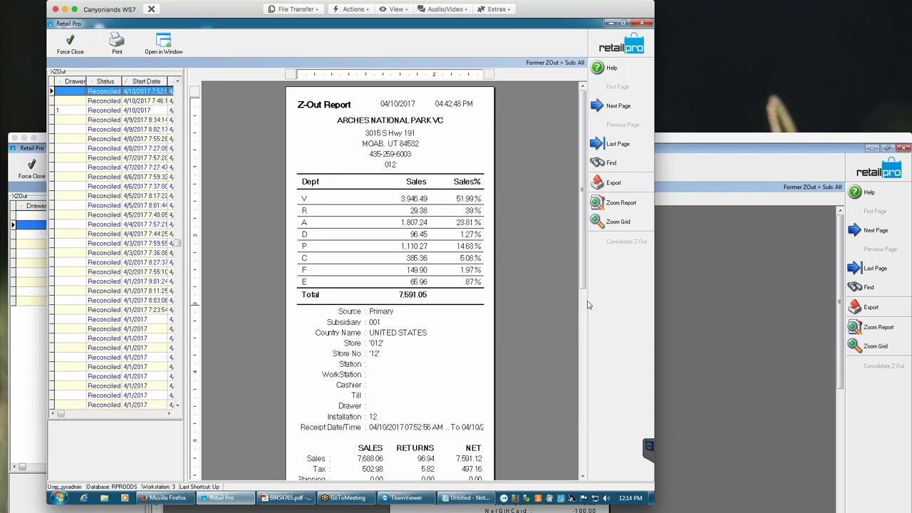
mouse_move(584, 265)
mouse_down()
mouse_move(582, 334)
mouse_move(583, 267)
mouse_up()
click(621, 48)
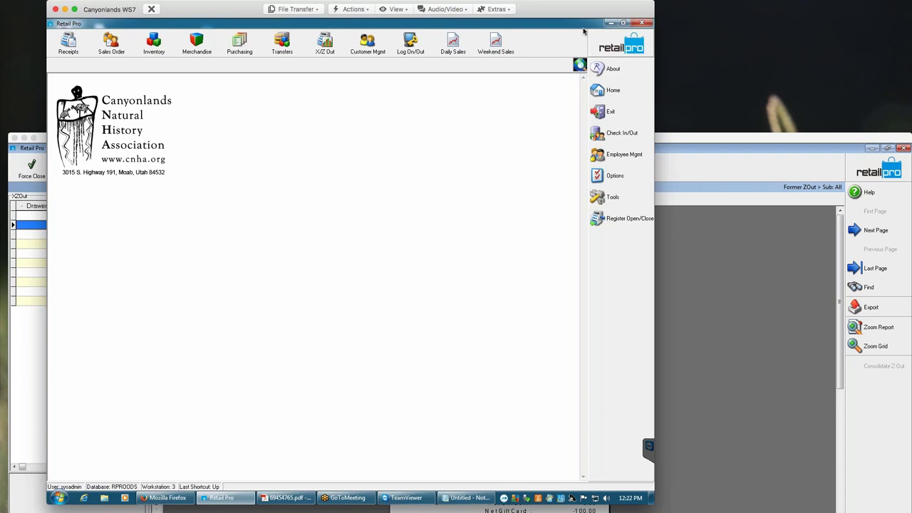
- Open Paint and sketch a box labelled P with an outgoing arrow, above a box labelled R containing a Q with an incoming arrow
click(61, 495)
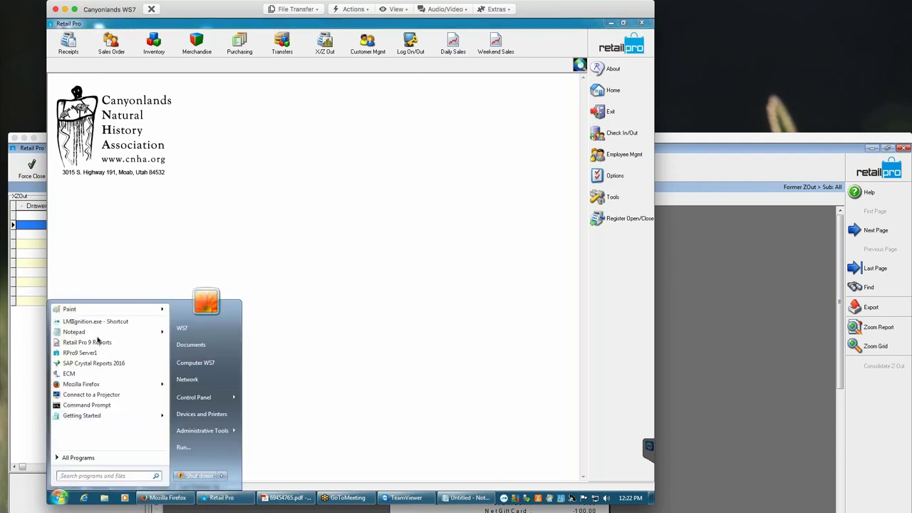
click(91, 311)
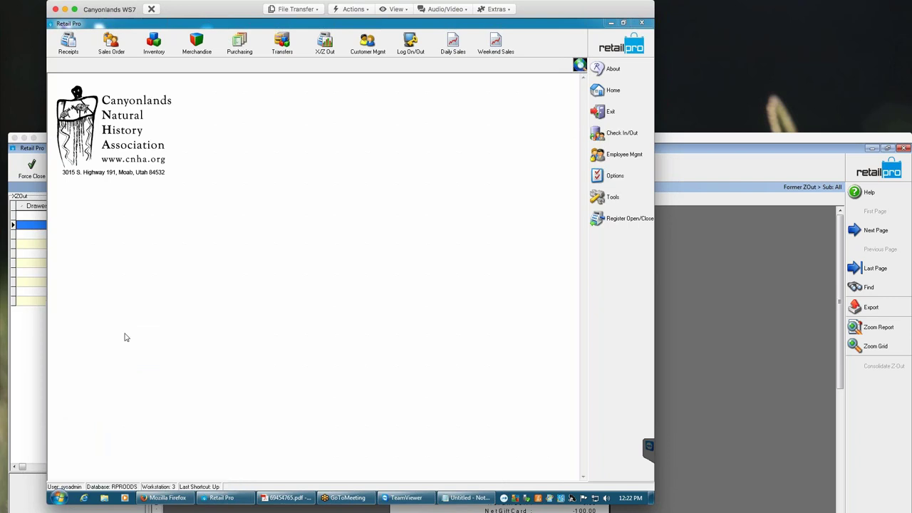
mouse_move(236, 216)
mouse_down()
mouse_move(239, 233)
mouse_move(256, 243)
mouse_move(237, 241)
mouse_move(288, 228)
mouse_move(294, 235)
mouse_up()
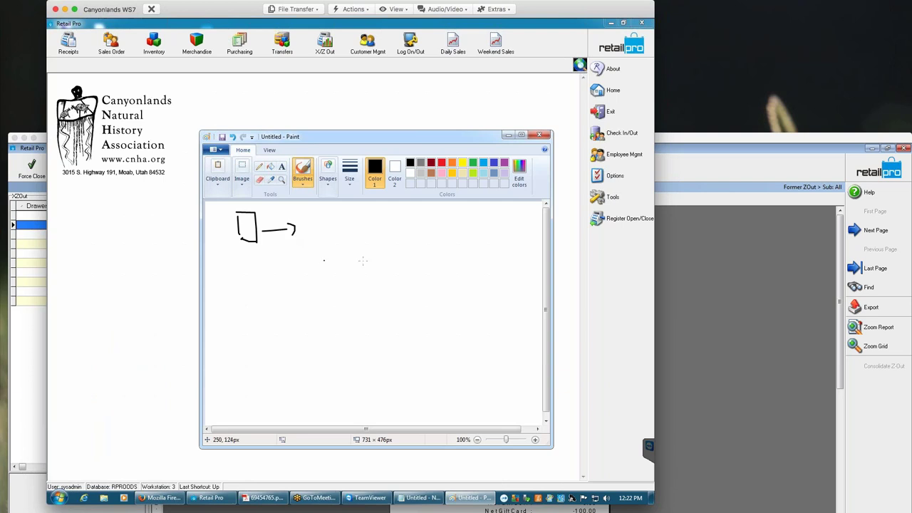
drag(367, 254, 348, 266)
mouse_move(272, 257)
mouse_down()
mouse_move(241, 271)
mouse_move(242, 284)
mouse_move(269, 285)
mouse_move(271, 254)
mouse_up()
drag(217, 216, 218, 223)
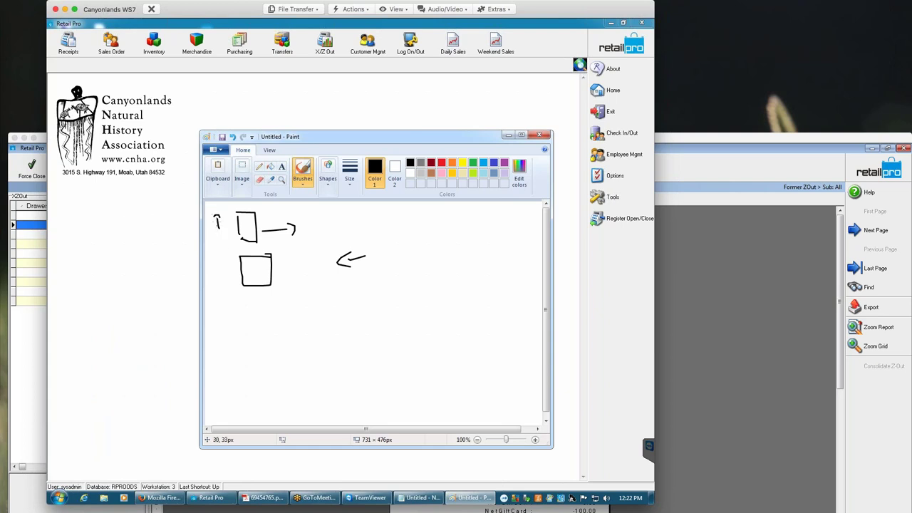
drag(217, 263, 231, 273)
drag(255, 265, 260, 273)
- Sketch a third row with an incoming arrow, a small box, a not-equal sign and a crossed-out box linked to a new box below
click(352, 307)
mouse_move(372, 309)
mouse_down()
mouse_move(303, 322)
mouse_move(328, 320)
mouse_move(327, 304)
mouse_up()
click(277, 306)
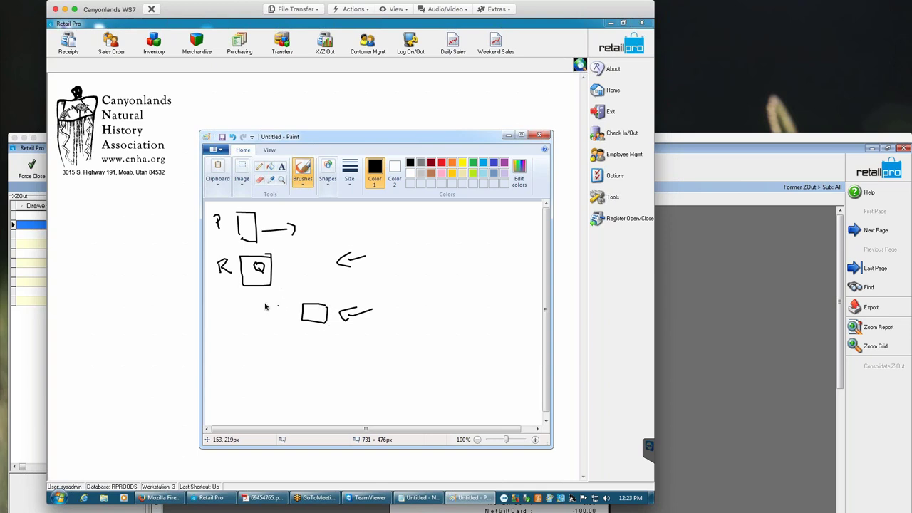
mouse_move(266, 301)
mouse_down()
mouse_move(242, 317)
mouse_move(251, 327)
mouse_move(265, 320)
mouse_move(266, 300)
mouse_move(288, 310)
mouse_up()
mouse_move(278, 315)
mouse_down()
mouse_move(288, 314)
mouse_move(279, 319)
mouse_up()
drag(320, 312, 322, 320)
click(246, 304)
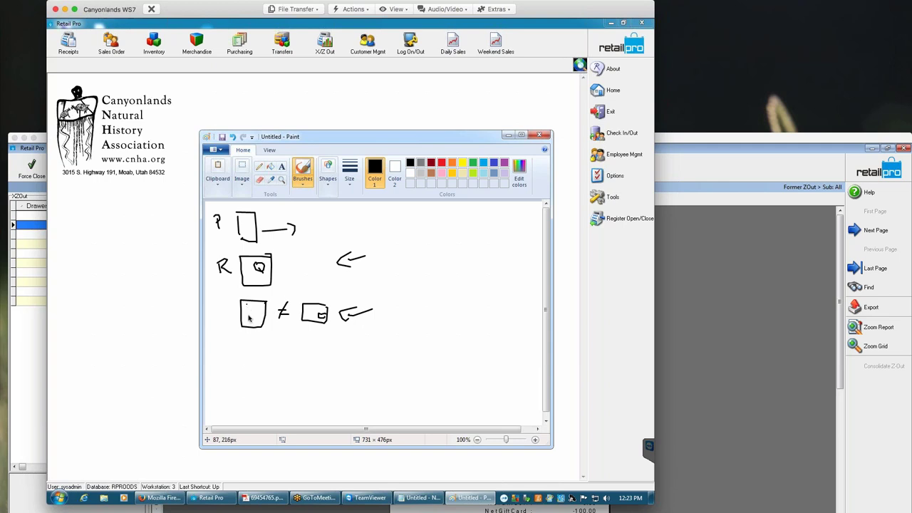
mouse_move(238, 303)
mouse_down()
mouse_move(264, 329)
mouse_move(235, 325)
mouse_move(239, 367)
mouse_move(267, 368)
mouse_move(268, 339)
mouse_up()
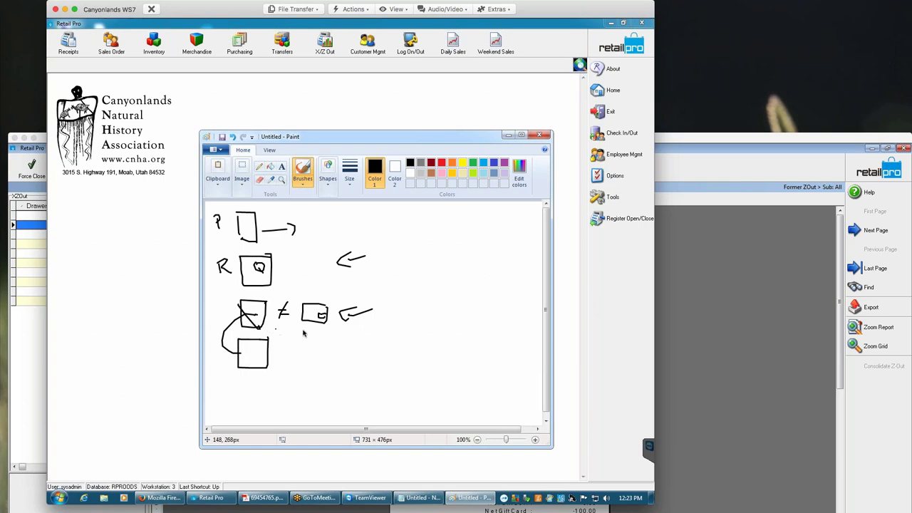
- Finish the fourth row with a small inner box, an equals sign, a matching box and an outgoing arrow
mouse_move(262, 352)
mouse_down()
mouse_move(266, 360)
mouse_move(265, 349)
mouse_up()
mouse_move(326, 342)
mouse_down()
mouse_move(306, 343)
mouse_move(303, 366)
mouse_move(332, 354)
mouse_move(288, 353)
mouse_move(274, 388)
mouse_move(279, 382)
mouse_up()
click(285, 377)
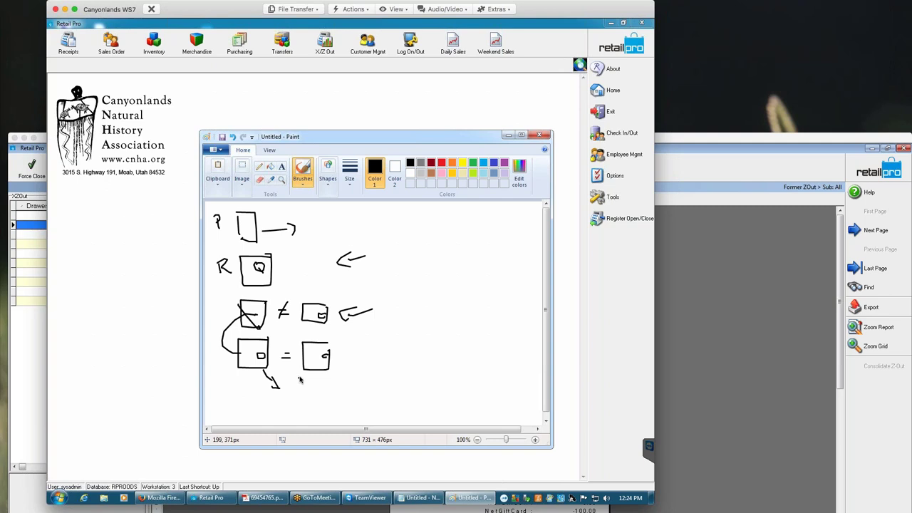
- Start a new blank picture without saving the sketch, and enlarge the Paint window and its canvas to about 1039 × 723 px
click(213, 151)
key(Escape)
key(ctrl+n)
click(376, 297)
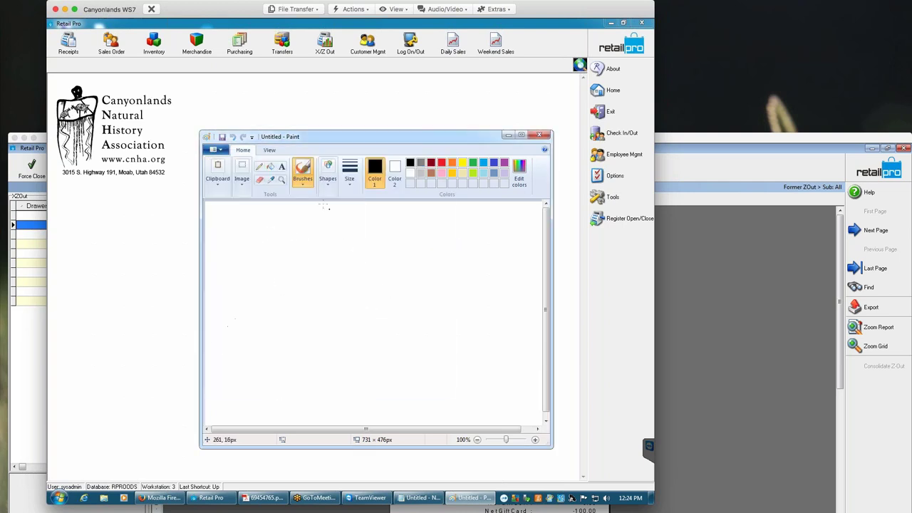
mouse_move(399, 135)
mouse_down()
mouse_move(338, 124)
mouse_move(279, 52)
mouse_move(250, 41)
mouse_up()
drag(410, 359, 592, 481)
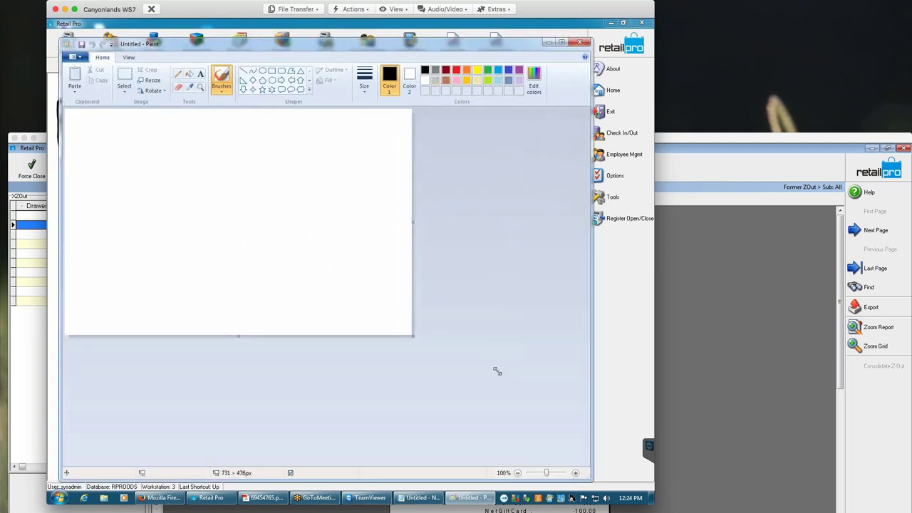
drag(412, 335, 558, 453)
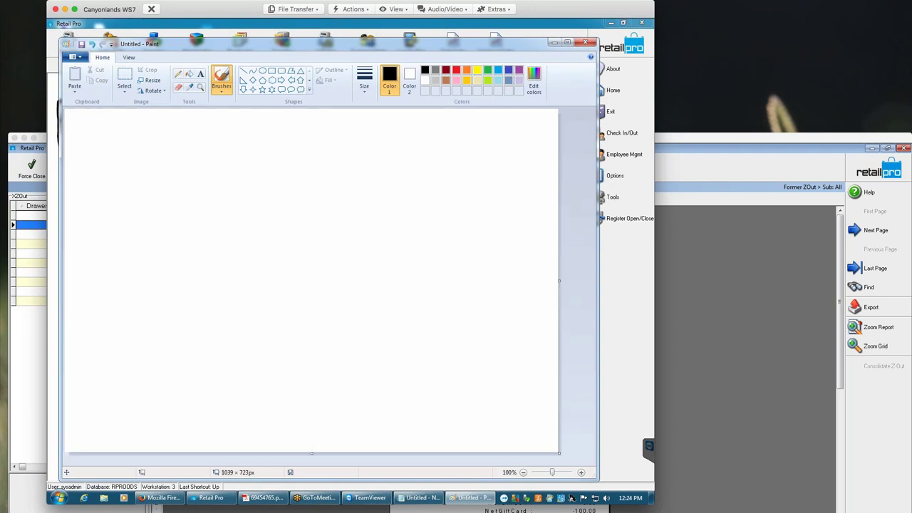
- Sketch a box with an arrow to a tall rectangle containing a column of short lines, with another arrow leading out of it
mouse_move(171, 130)
mouse_down()
mouse_move(157, 129)
mouse_move(132, 152)
mouse_move(191, 181)
mouse_move(186, 134)
mouse_move(232, 152)
mouse_up()
drag(252, 126, 249, 332)
mouse_move(255, 125)
mouse_down()
mouse_move(291, 126)
mouse_move(306, 270)
mouse_move(269, 354)
mouse_up()
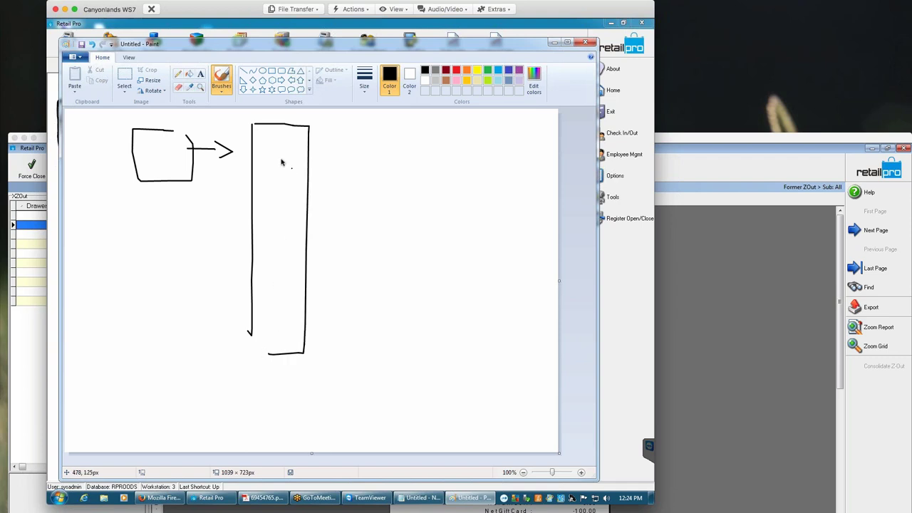
drag(260, 151, 270, 150)
drag(258, 181, 270, 186)
drag(261, 207, 268, 208)
drag(265, 240, 271, 242)
drag(266, 271, 292, 282)
mouse_move(315, 167)
mouse_down()
mouse_move(343, 162)
mouse_move(344, 172)
mouse_up()
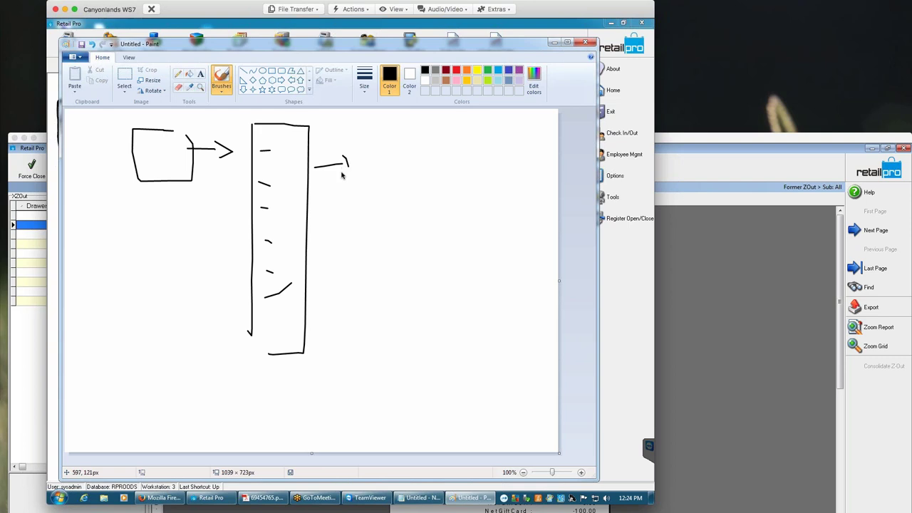
- Draw a third box labelled FV beyond the outgoing arrow, and label the first box V and the tall rectangle I
mouse_move(446, 138)
mouse_down()
mouse_move(391, 138)
mouse_move(383, 203)
mouse_move(466, 147)
mouse_move(411, 129)
mouse_up()
drag(412, 118, 452, 119)
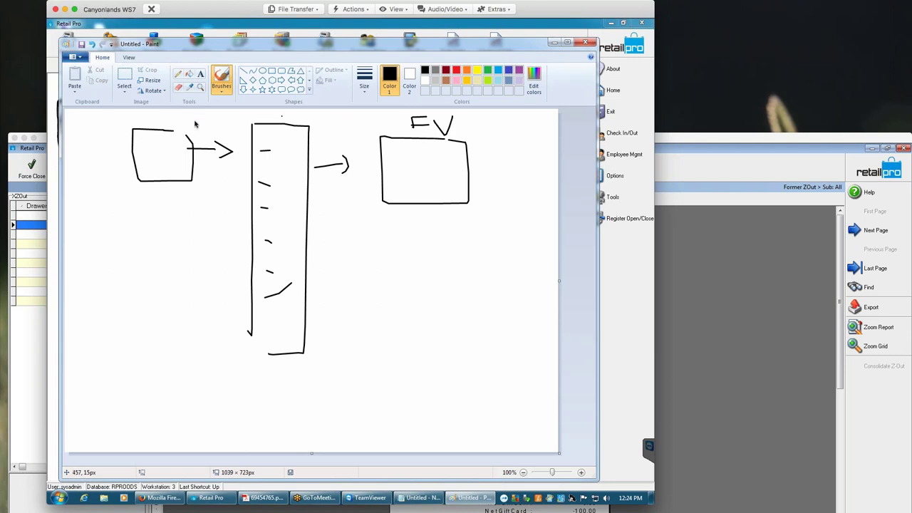
mouse_move(161, 115)
mouse_down()
mouse_move(166, 124)
mouse_move(171, 114)
mouse_up()
drag(276, 113, 284, 119)
- Sketch a crossed-out return arrow from the FV box to the I rectangle and a long curved arrow from FV back to V
mouse_move(396, 186)
mouse_down()
mouse_move(338, 198)
mouse_move(352, 207)
mouse_move(356, 187)
mouse_move(326, 222)
mouse_move(349, 207)
mouse_move(362, 222)
mouse_up()
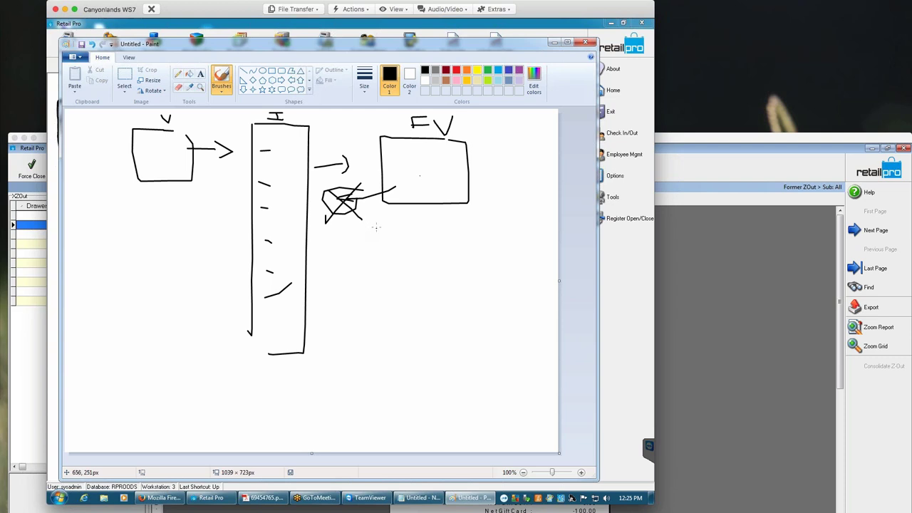
drag(407, 161, 338, 109)
mouse_move(125, 109)
mouse_down()
mouse_move(114, 136)
mouse_move(121, 158)
mouse_up()
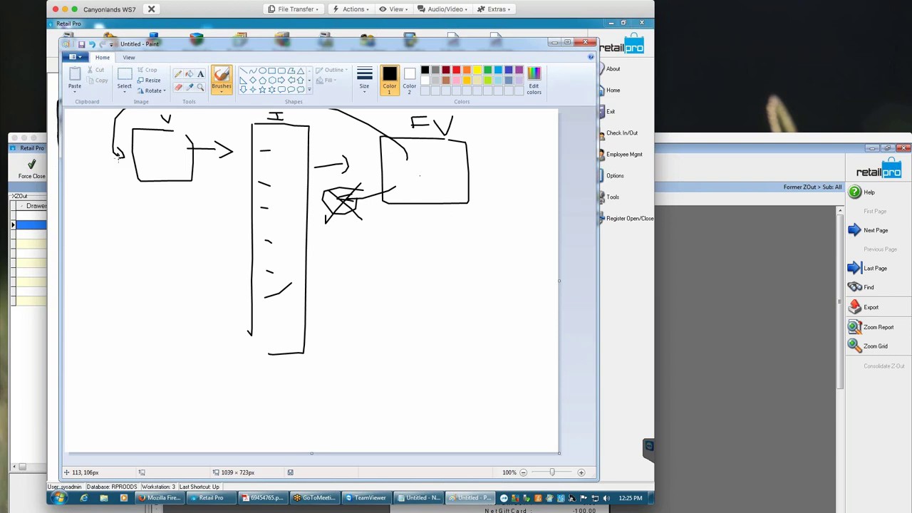
- Write 10 in the V box and the I rectangle, and 10 and a circled 11 with an outgoing line in the FV box
mouse_move(165, 156)
mouse_down()
mouse_move(166, 165)
mouse_move(173, 156)
mouse_up()
click(179, 163)
mouse_move(277, 144)
mouse_down()
mouse_move(278, 156)
mouse_move(292, 155)
mouse_move(287, 148)
mouse_up()
mouse_move(423, 163)
mouse_down()
mouse_move(424, 171)
mouse_move(430, 161)
mouse_up()
drag(419, 166, 448, 168)
mouse_move(483, 160)
mouse_down()
mouse_move(446, 152)
mouse_move(451, 173)
mouse_move(467, 169)
mouse_up()
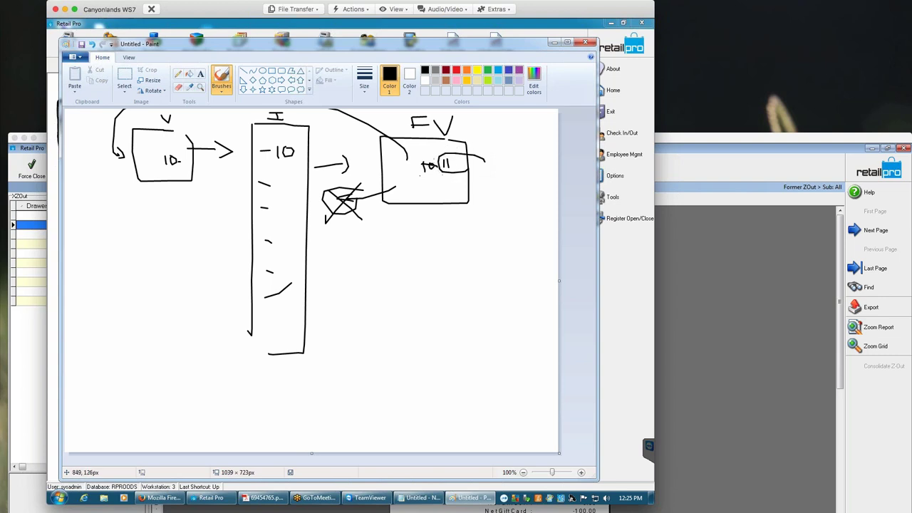
mouse_move(321, 160)
mouse_down()
mouse_move(279, 145)
mouse_move(287, 158)
mouse_move(317, 153)
mouse_up()
- Minimize Paint, return to Retail Pro and open the list of purchasing vouchers
click(553, 44)
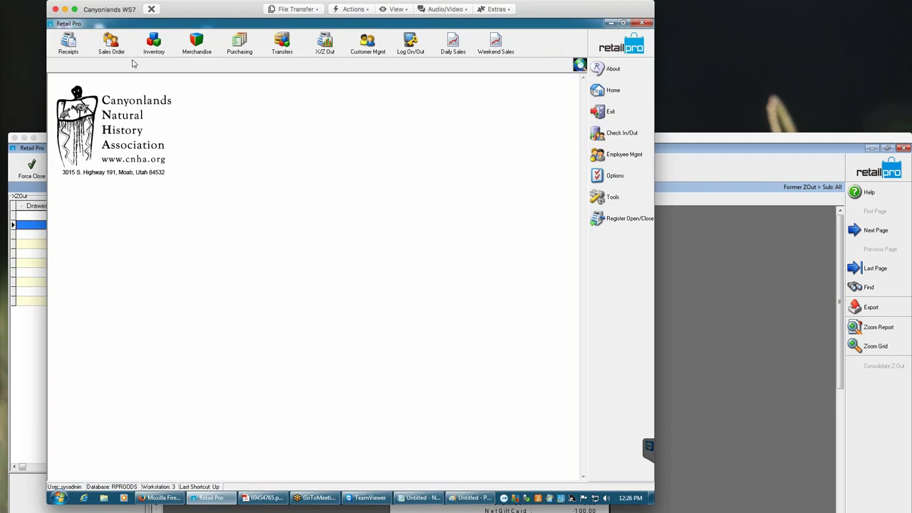
click(235, 50)
click(246, 90)
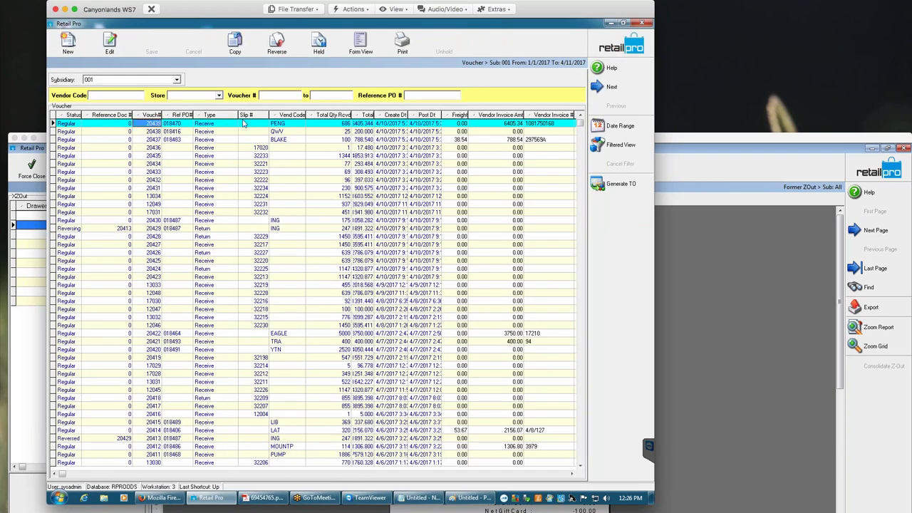
click(213, 148)
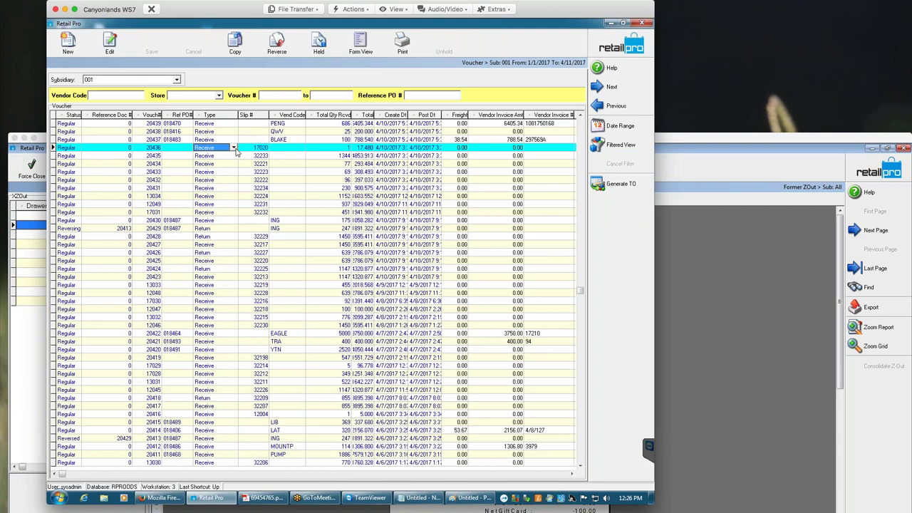
- Open the first PENG voucher in form view and widen the Description column of its items grid
click(210, 127)
click(278, 125)
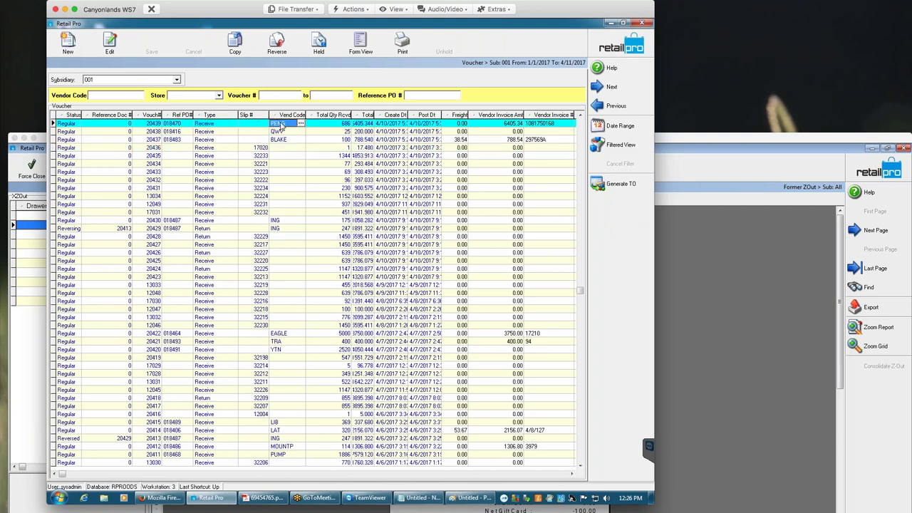
click(356, 51)
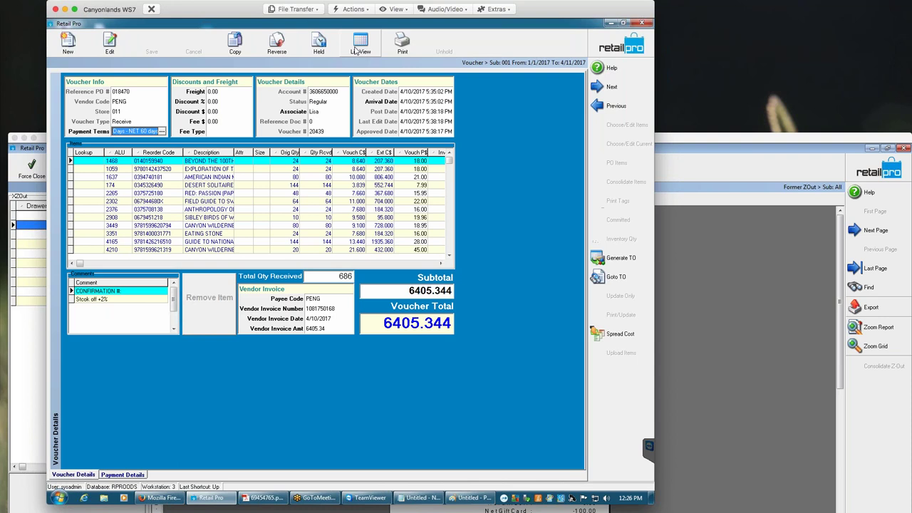
click(245, 152)
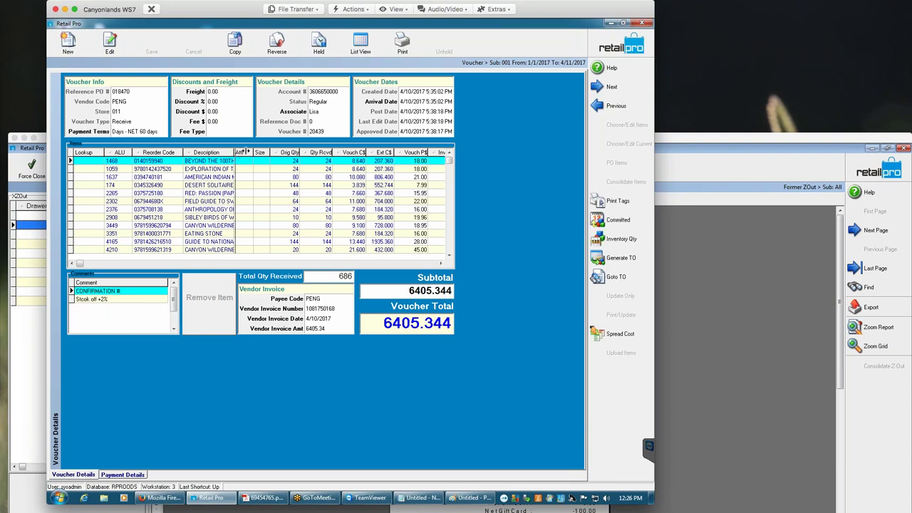
drag(245, 152, 278, 185)
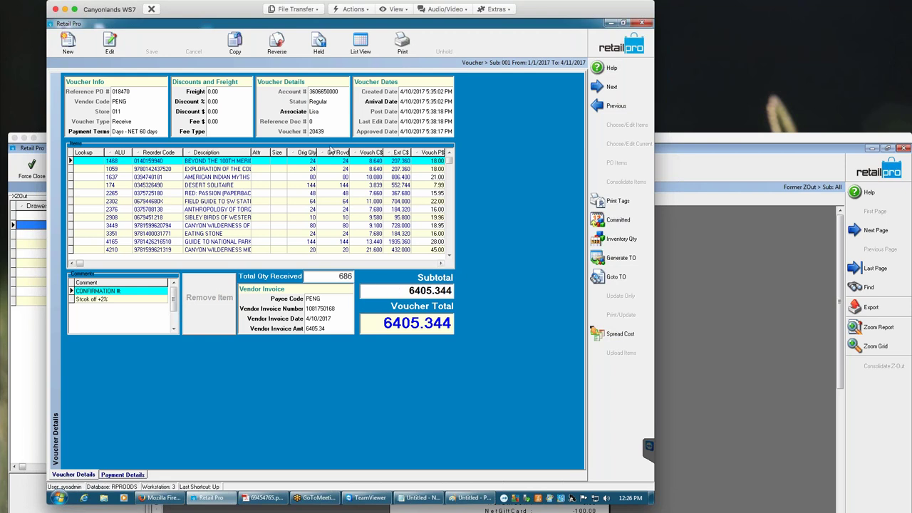
- Add the Cost field to the voucher items grid through its layout designer and apply the layout
right_click(332, 149)
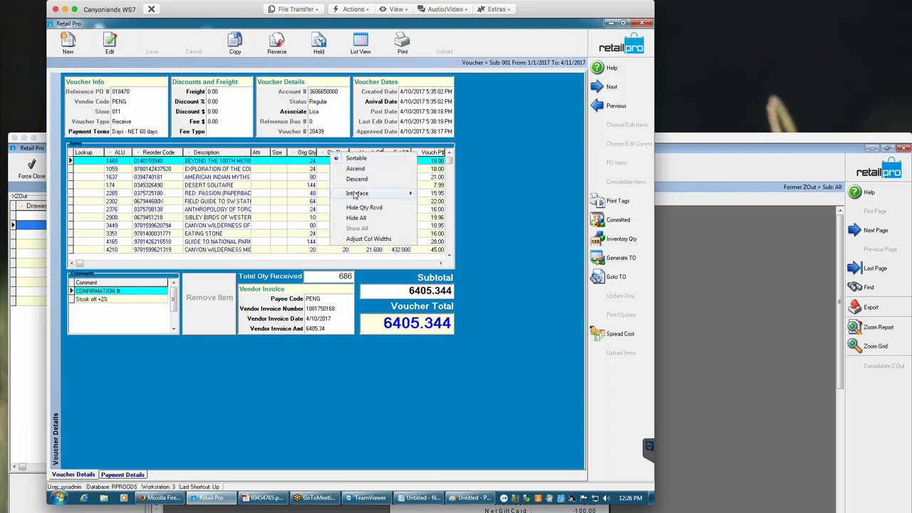
click(433, 201)
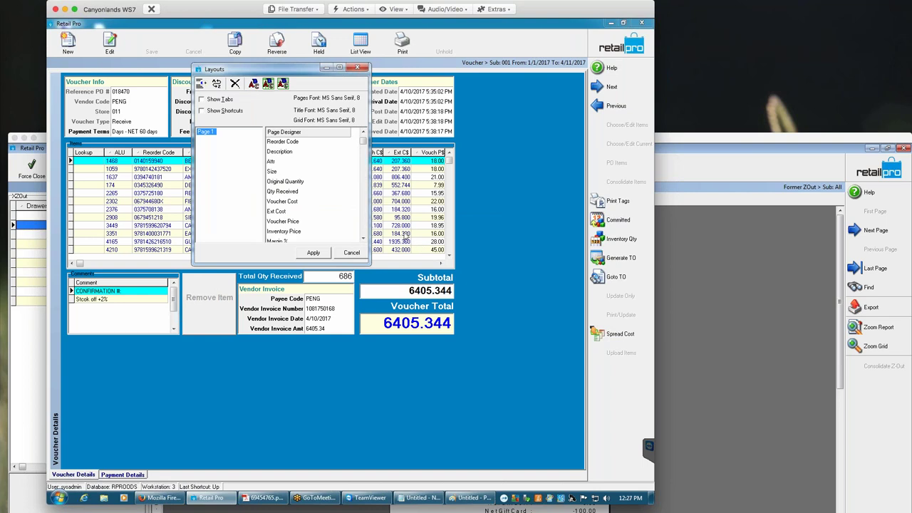
click(363, 234)
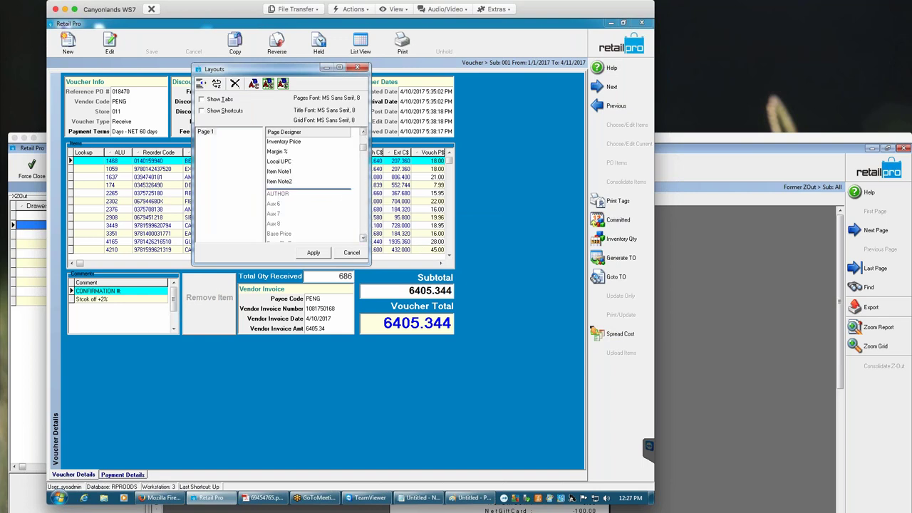
click(363, 134)
click(363, 134)
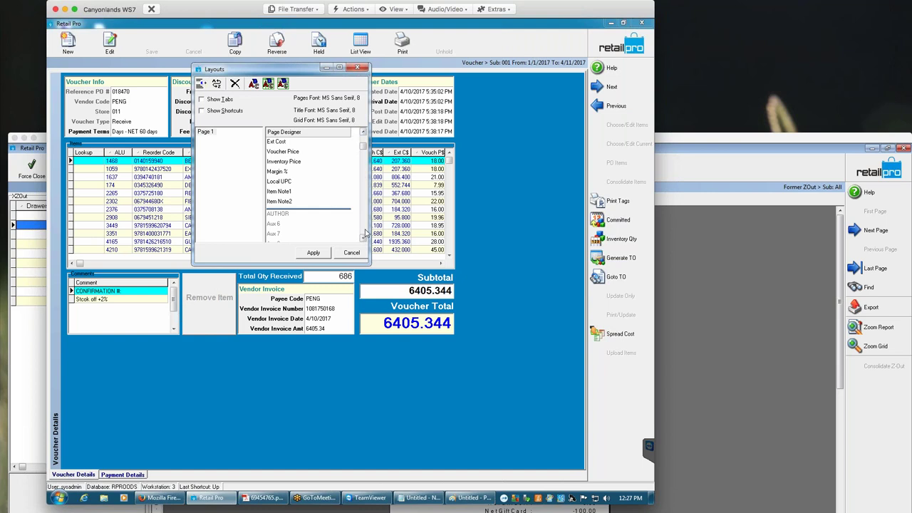
click(364, 134)
click(363, 133)
click(363, 133)
click(363, 133)
click(363, 133)
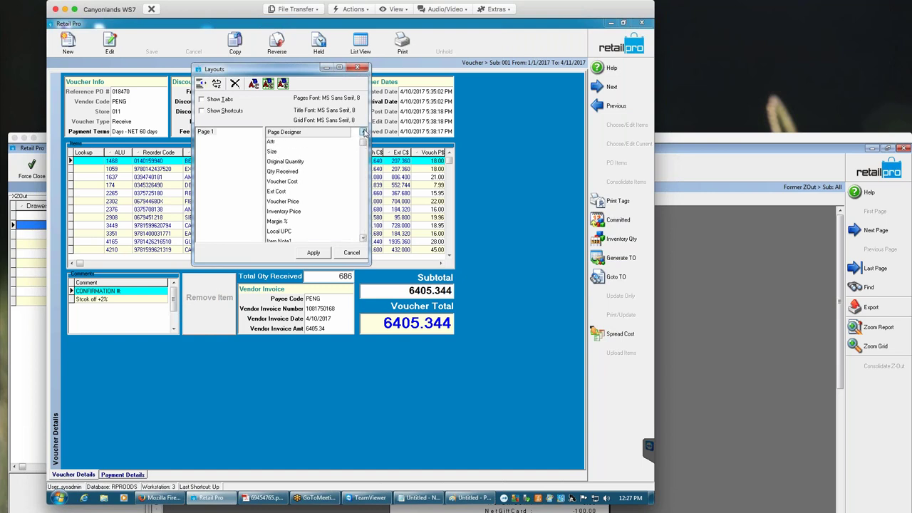
click(363, 230)
click(363, 230)
click(364, 231)
click(363, 230)
click(363, 230)
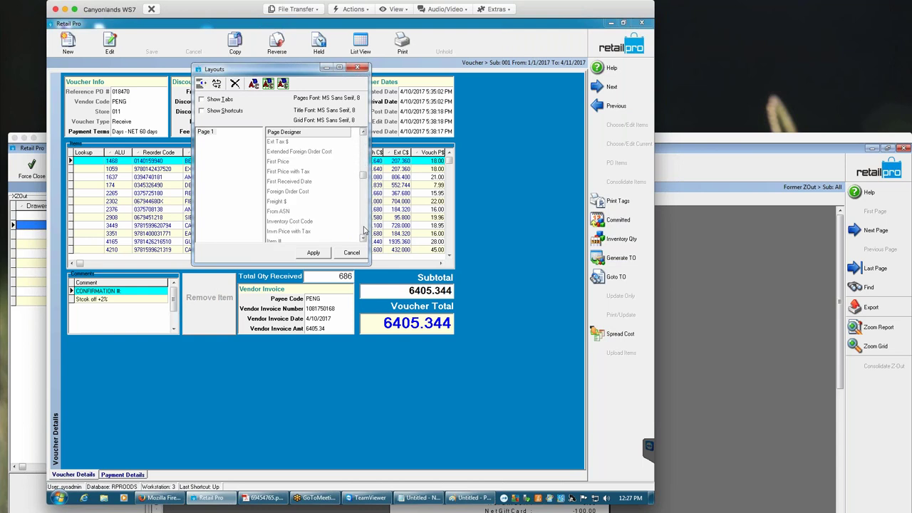
click(363, 148)
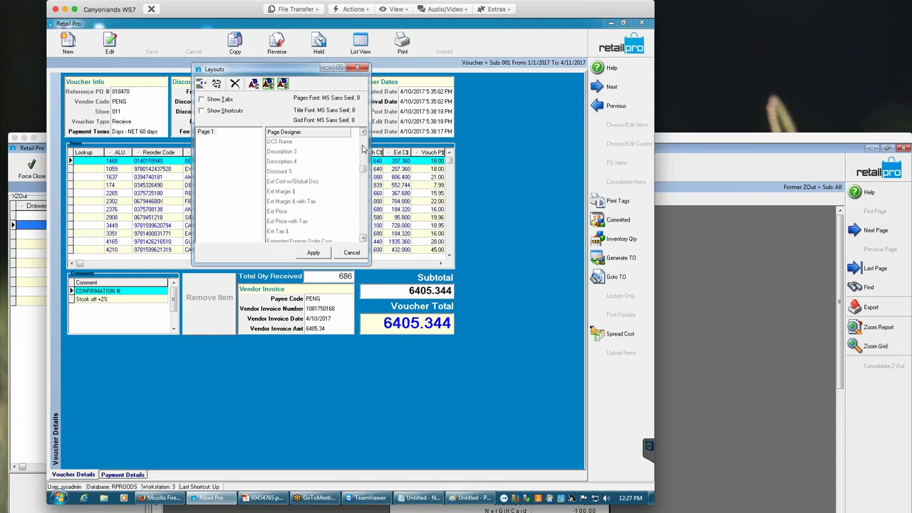
click(364, 148)
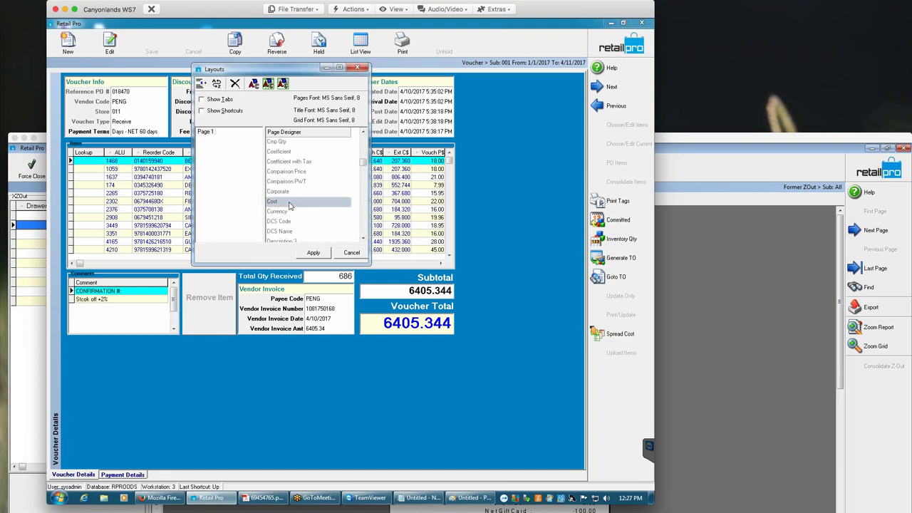
click(313, 252)
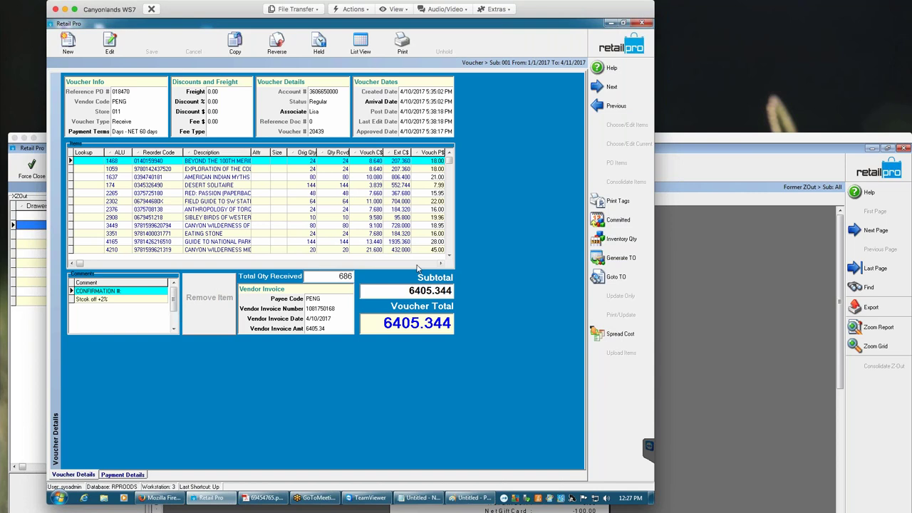
- Move the Cost column directly after Vouch C$ in the items grid, and select the first item's voucher cost
click(419, 264)
mouse_move(411, 155)
mouse_down()
mouse_move(147, 154)
mouse_move(180, 205)
mouse_up()
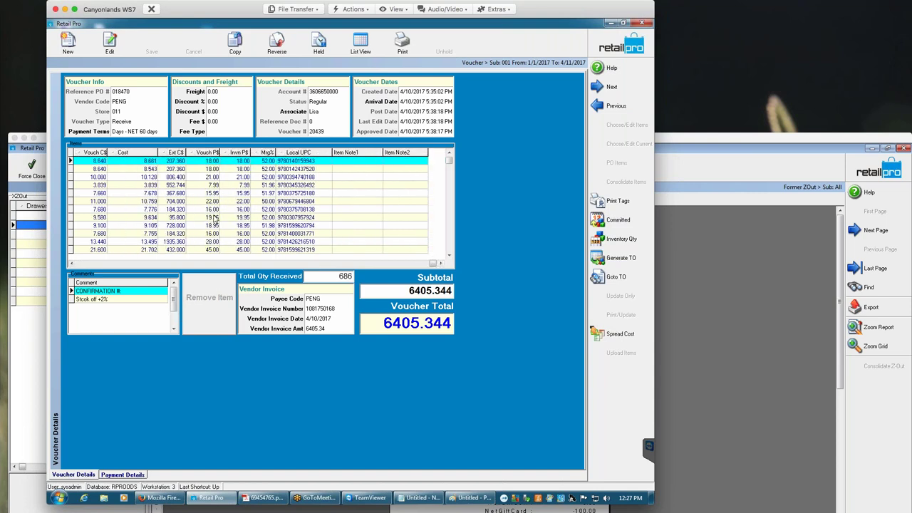
click(86, 265)
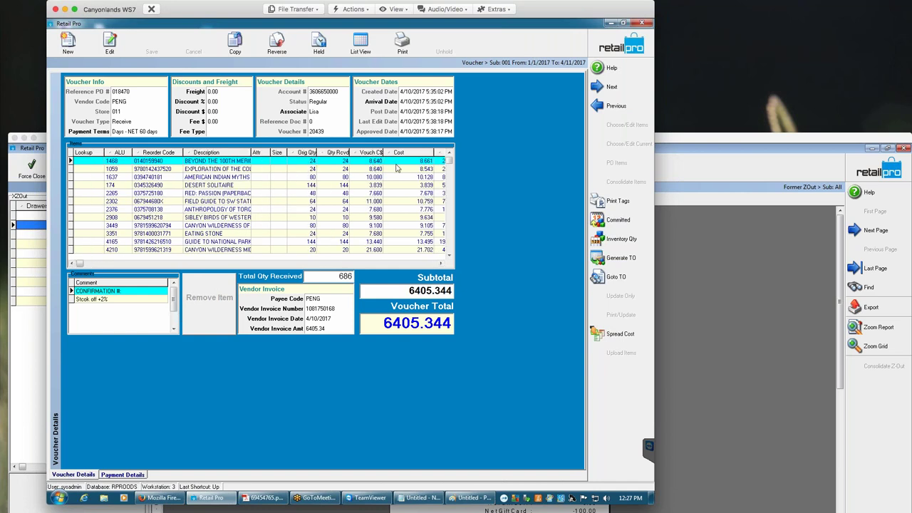
click(374, 163)
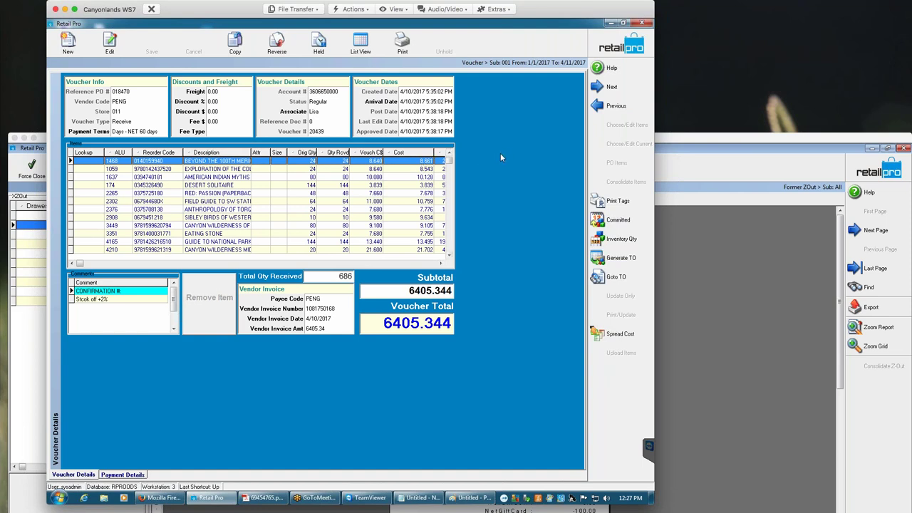
- Narrow the cost column to reveal the extended cost, set the PENG voucher's freight to 1000 and try to spread it
drag(432, 154, 417, 155)
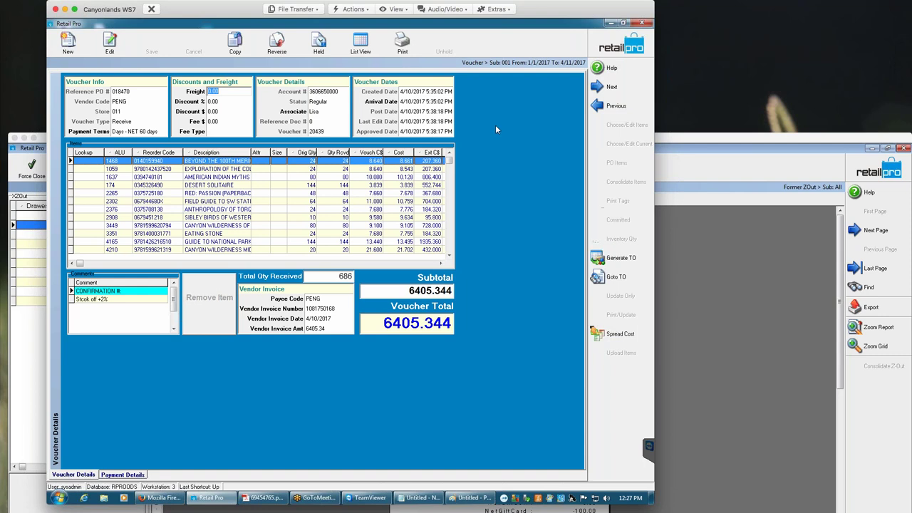
text(1000)
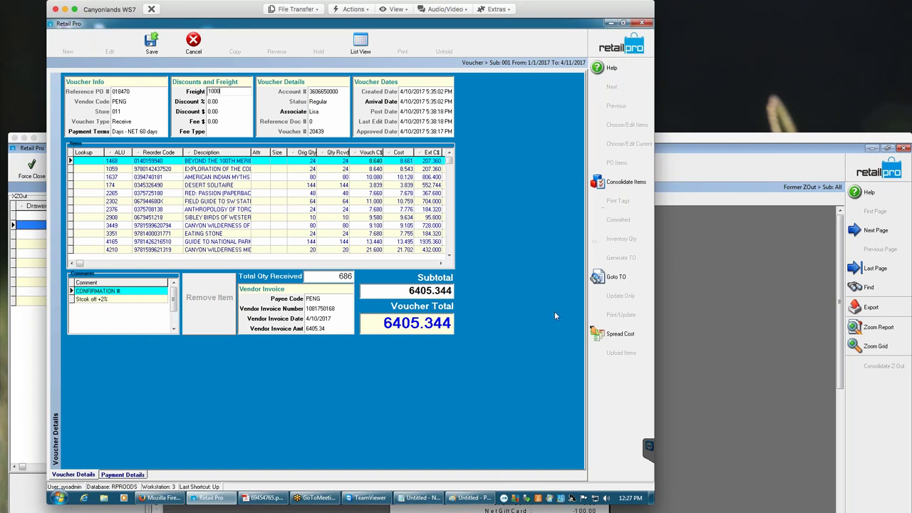
click(617, 334)
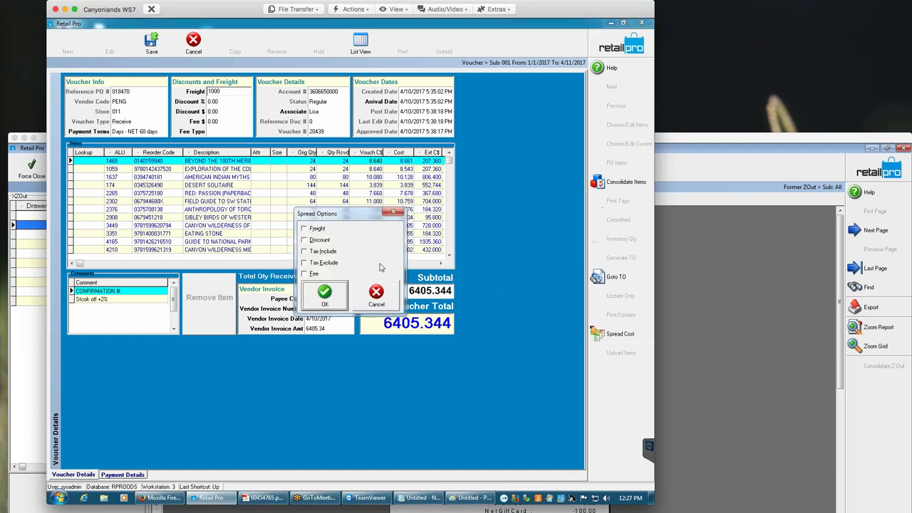
click(326, 298)
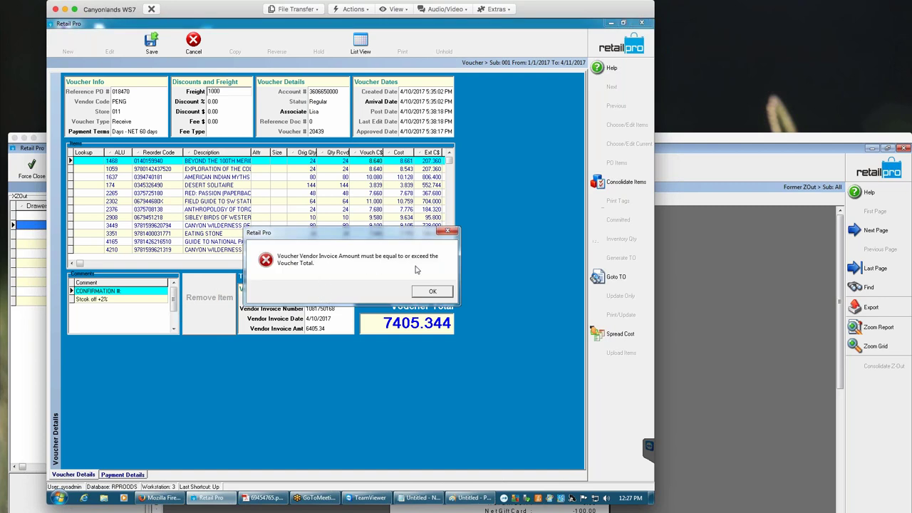
click(430, 291)
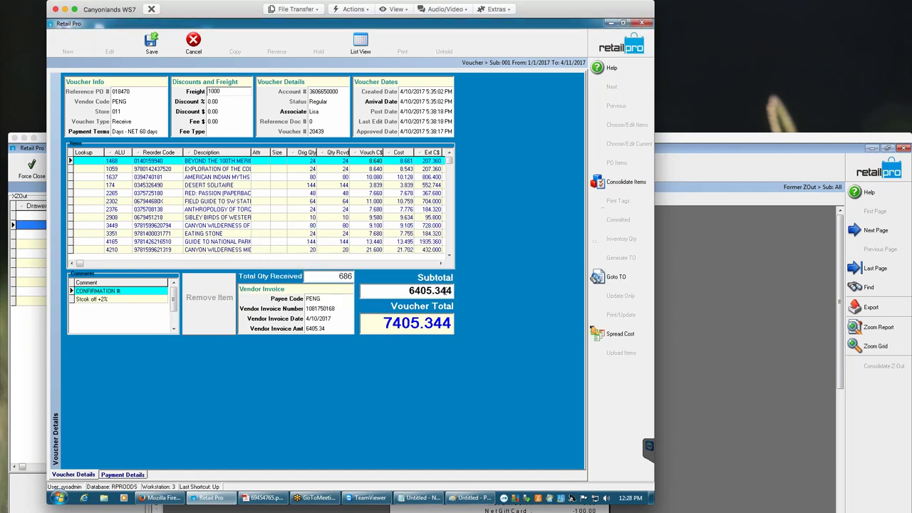
- Clear the vendor invoice amount, date and number on the voucher
click(324, 333)
click(328, 330)
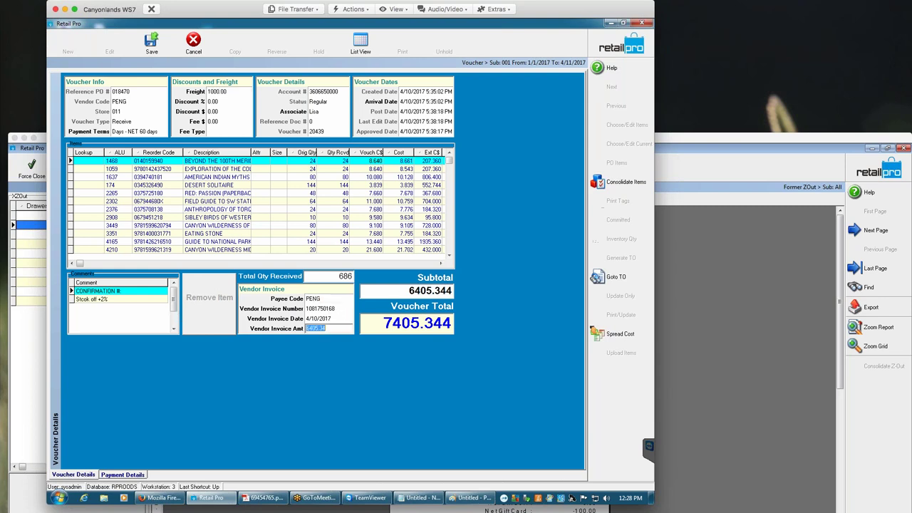
key(BackSpace)
click(332, 320)
key(BackSpace)
click(332, 309)
key(BackSpace)
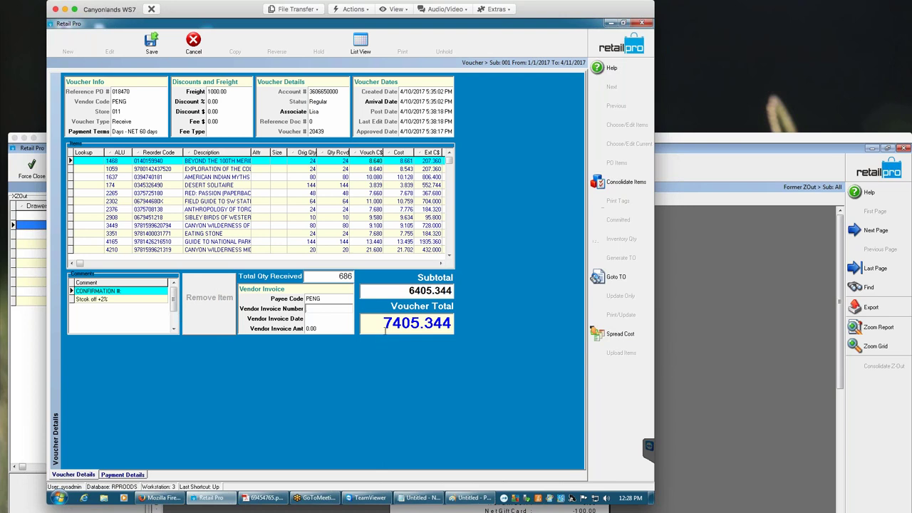
- Spread the freight across the voucher's items and select the first item's cost
click(618, 334)
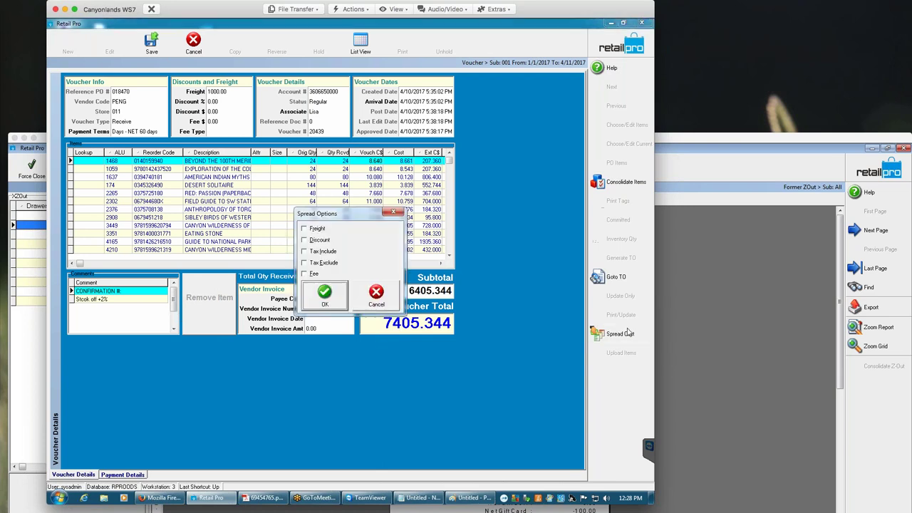
click(313, 229)
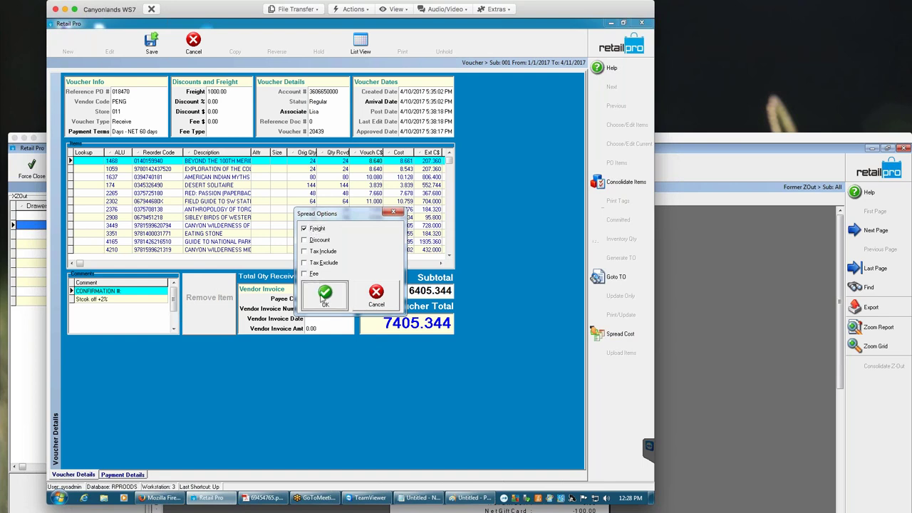
click(324, 295)
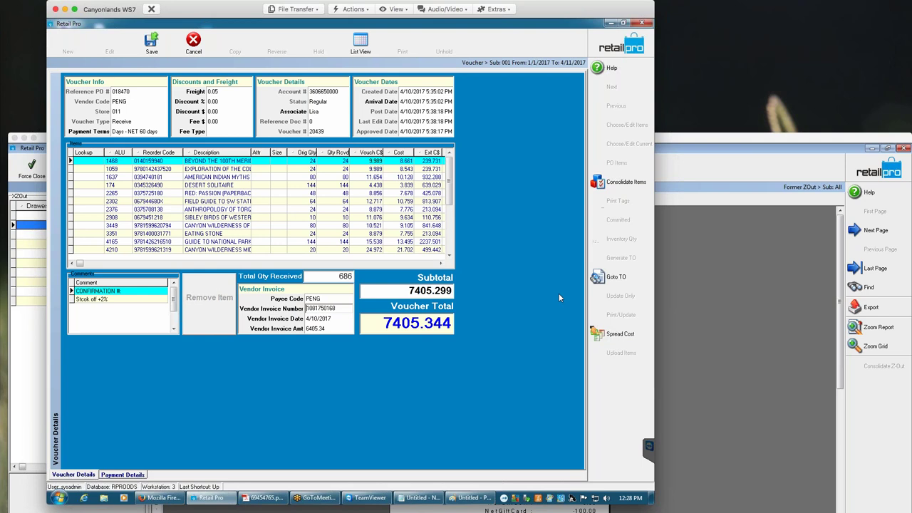
click(402, 162)
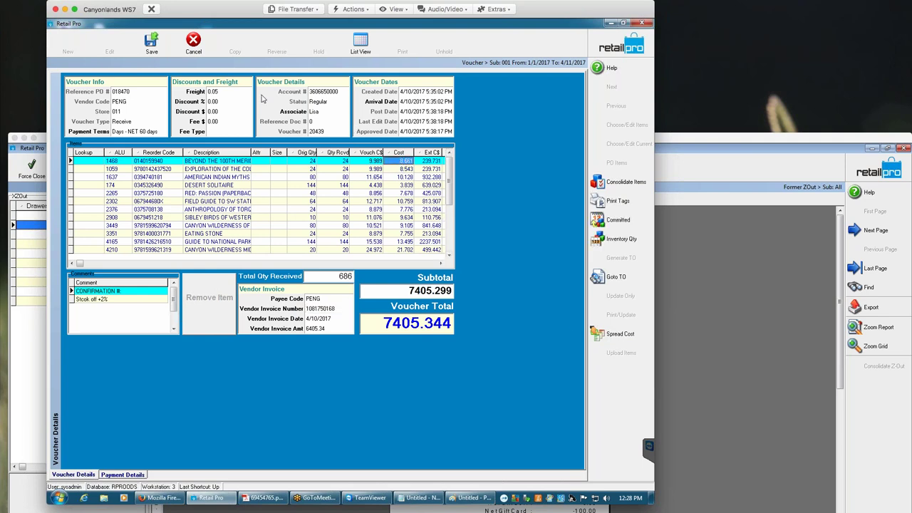
- Reverse the freight spread and check the first item's voucher cost against its cost
click(604, 334)
click(306, 229)
click(322, 292)
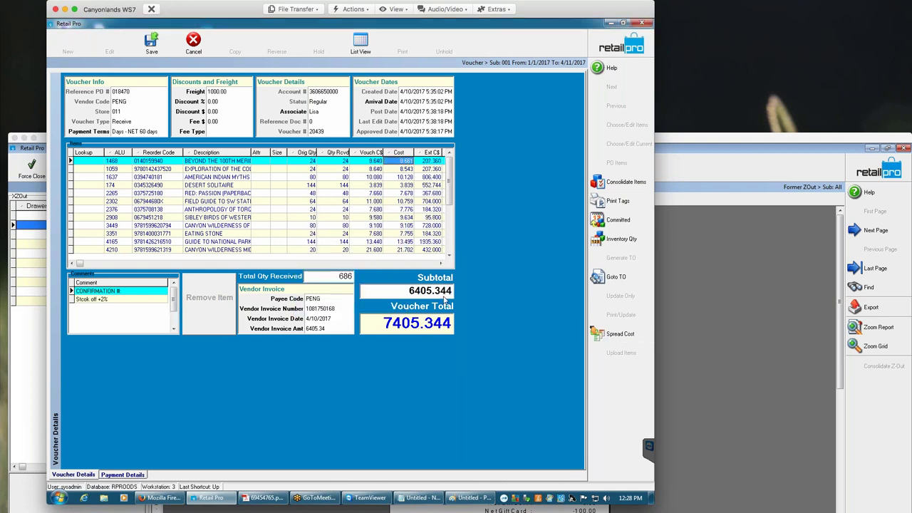
click(369, 162)
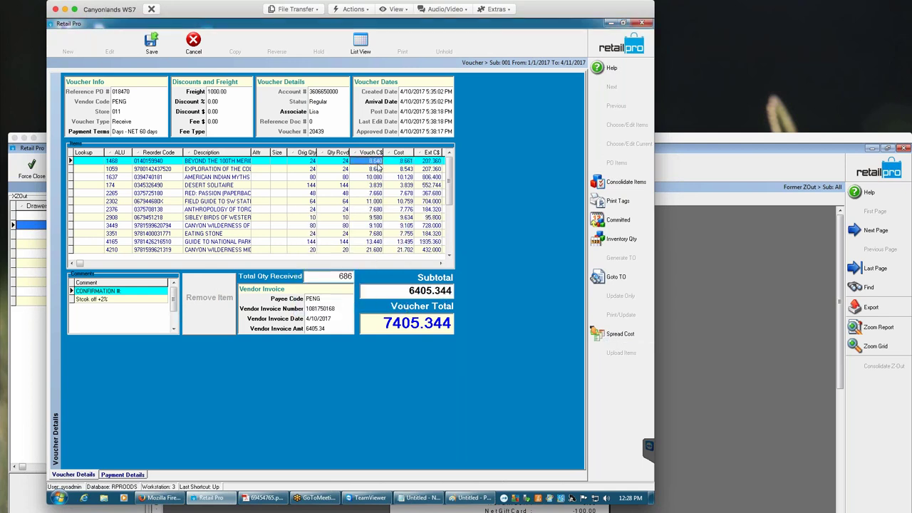
click(398, 163)
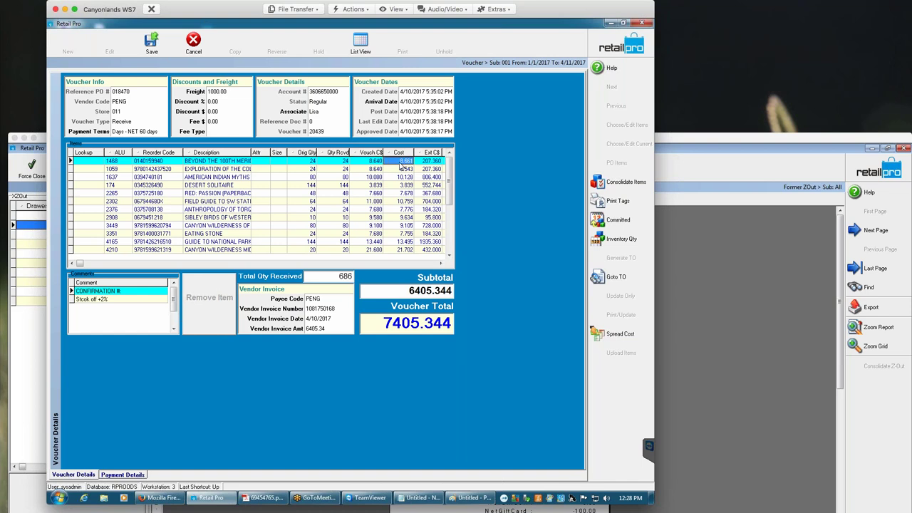
- Spread the freight over the items again, check the first item's costs, and cancel the voucher edit
click(611, 334)
click(307, 228)
click(325, 293)
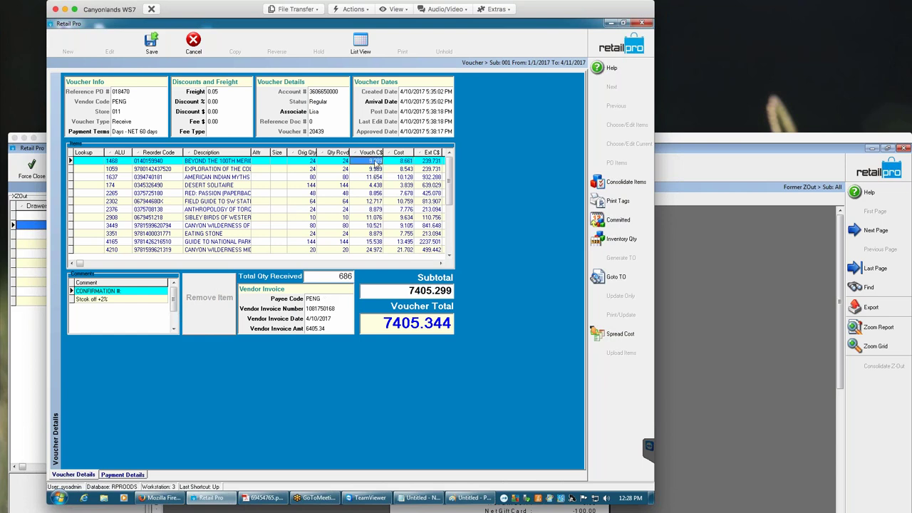
click(396, 163)
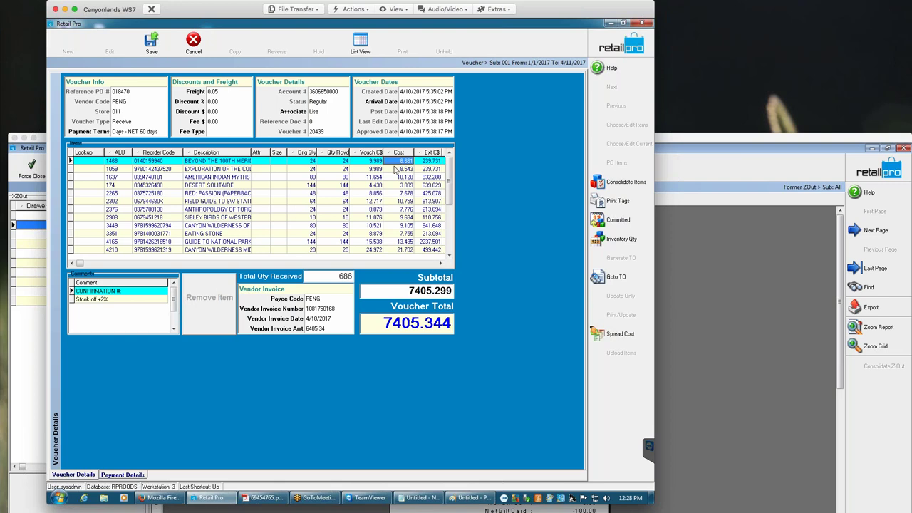
click(193, 42)
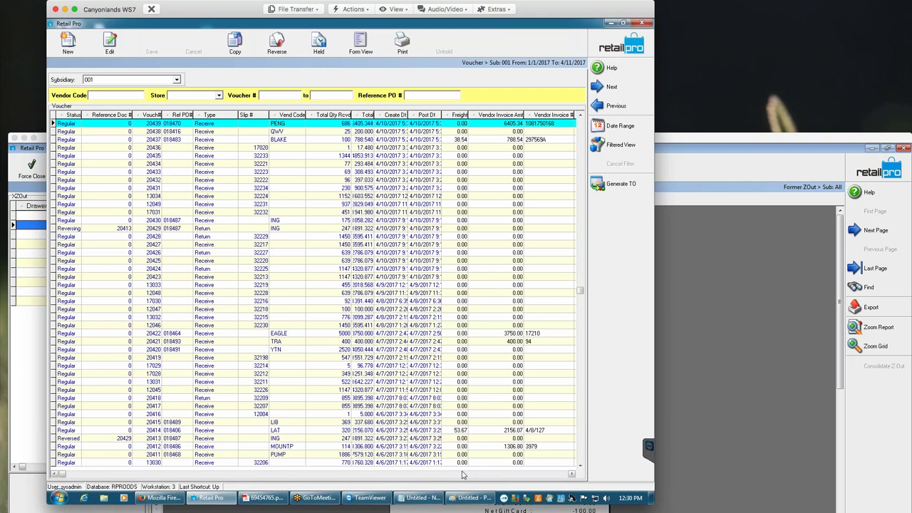
- In the Paint sketch, mark the V box with an X, draw lines to FV, and curve back to a new box below V
click(462, 497)
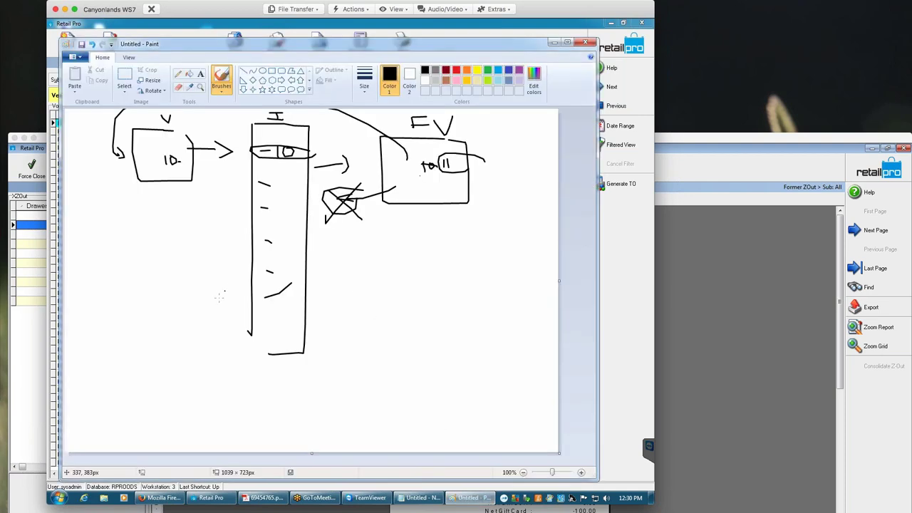
mouse_move(149, 155)
mouse_down()
mouse_move(146, 170)
mouse_move(280, 146)
mouse_move(392, 152)
mouse_up()
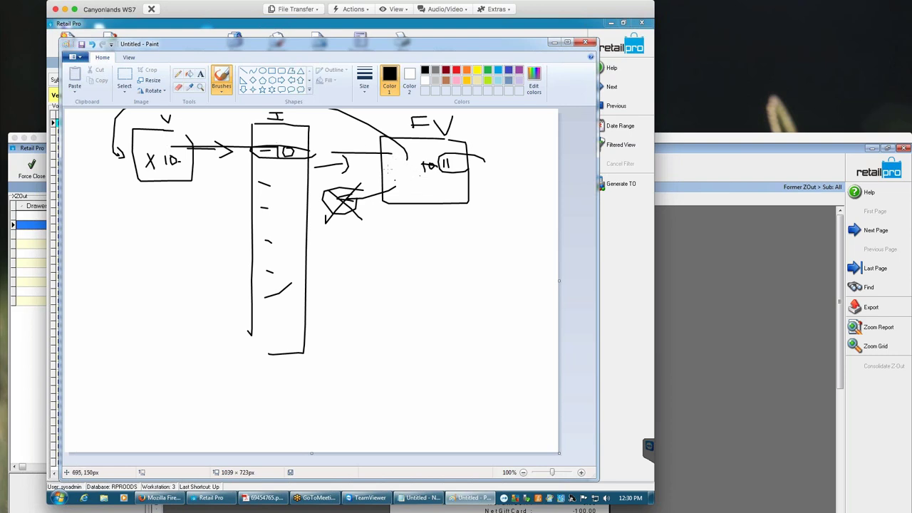
mouse_move(396, 168)
mouse_down()
mouse_move(164, 120)
mouse_move(108, 203)
mouse_move(131, 227)
mouse_move(136, 215)
mouse_move(146, 244)
mouse_move(177, 218)
mouse_move(161, 225)
mouse_move(171, 230)
mouse_up()
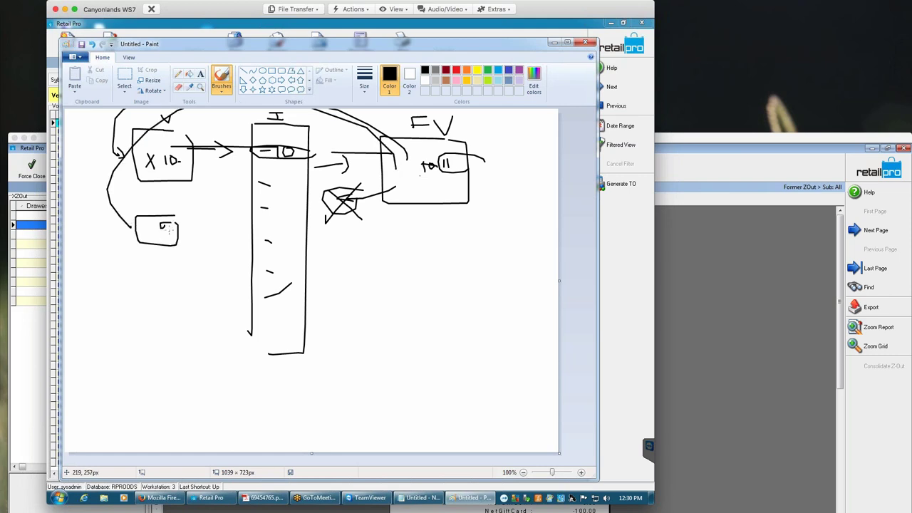
- Sketch an arrow from the new box into the I column and a second box below FV, and close Paint without saving
mouse_move(237, 236)
mouse_down()
mouse_move(178, 231)
mouse_move(246, 236)
mouse_move(230, 244)
mouse_up()
drag(316, 243, 367, 243)
click(389, 236)
mouse_move(451, 232)
mouse_down()
mouse_move(394, 232)
mouse_move(468, 268)
mouse_move(447, 235)
mouse_up()
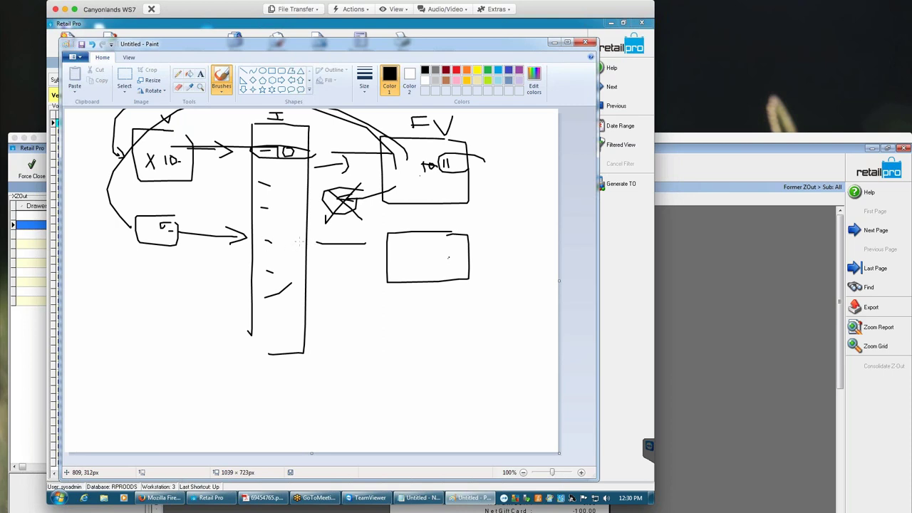
drag(449, 257, 444, 261)
drag(264, 241, 281, 248)
click(578, 45)
click(347, 266)
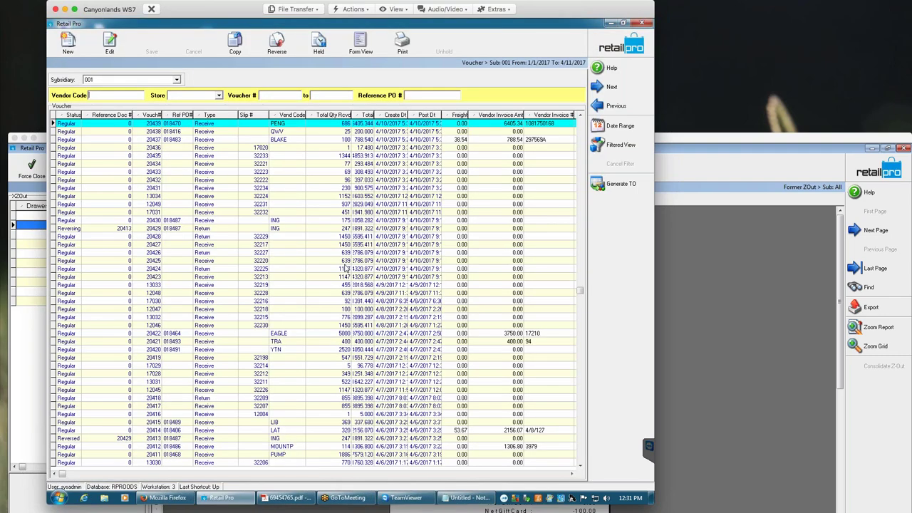
- Open the BLAKE voucher's details in form view and select its freight value
click(277, 133)
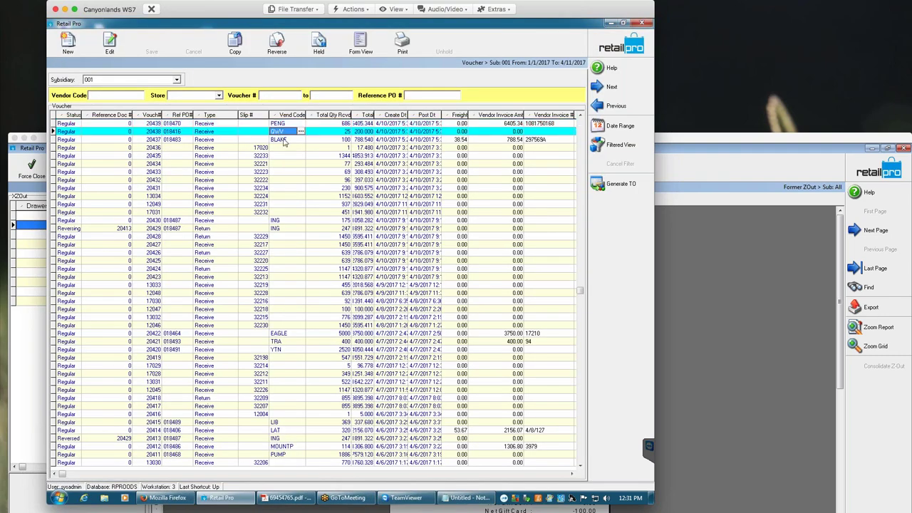
click(282, 139)
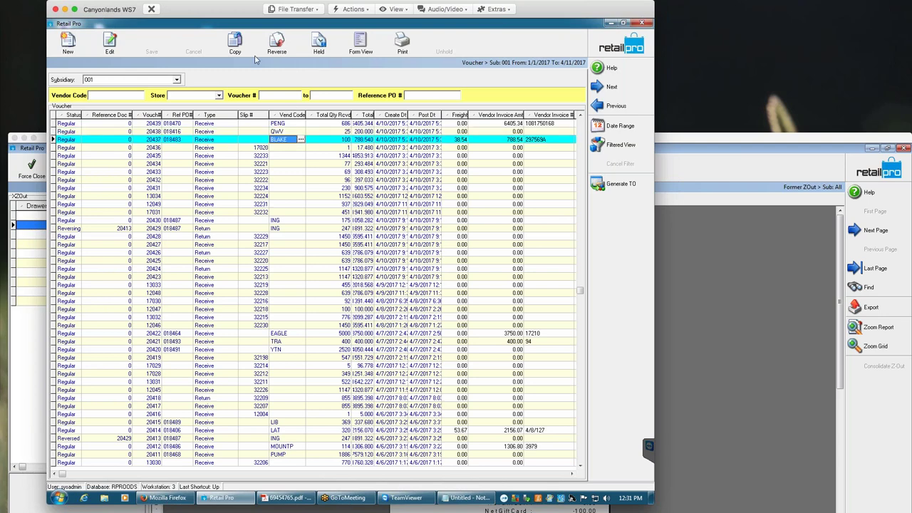
click(362, 44)
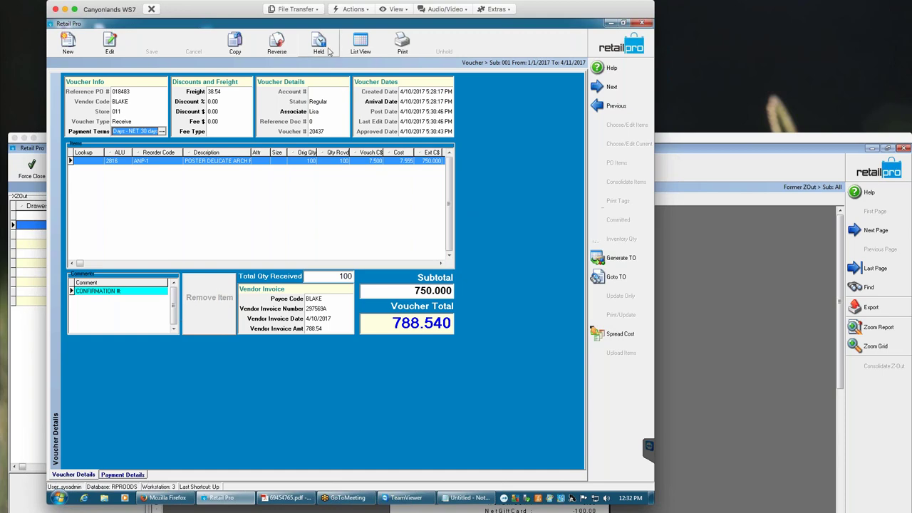
click(353, 52)
click(353, 51)
click(216, 95)
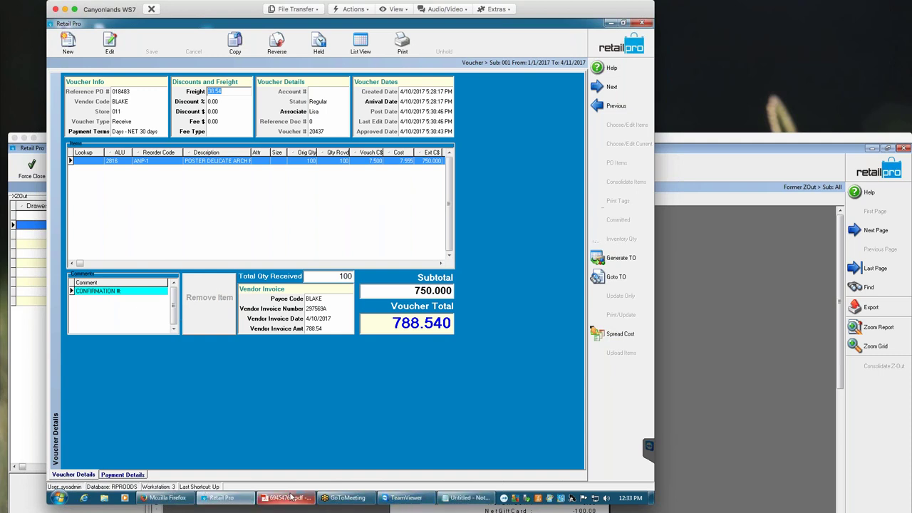
- Open a blank Paint canvas and sketch two boxes side by side in its upper part
click(64, 498)
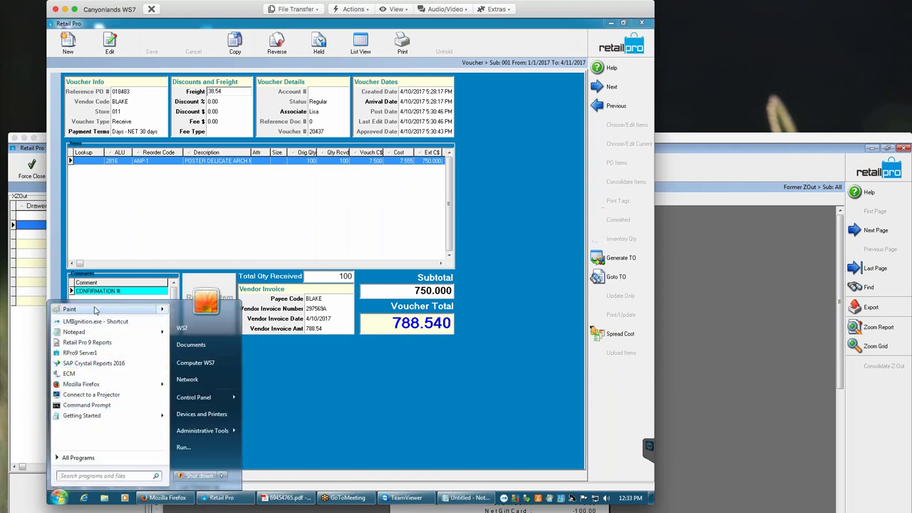
click(126, 318)
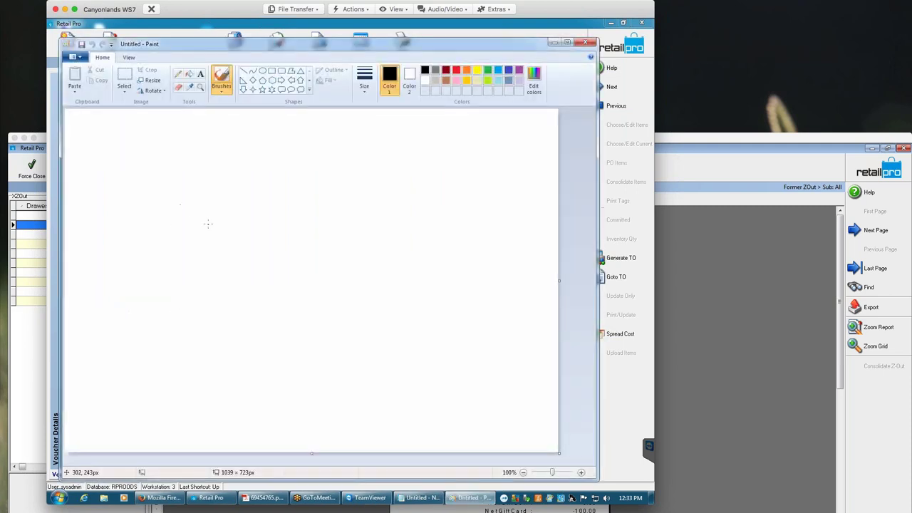
mouse_move(137, 167)
mouse_down()
mouse_move(179, 193)
mouse_move(135, 245)
mouse_move(120, 173)
mouse_up()
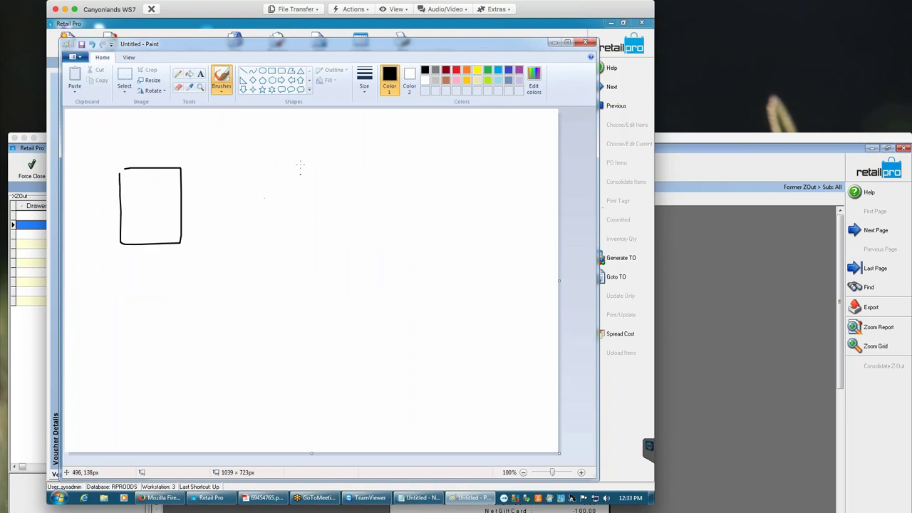
mouse_move(301, 165)
mouse_down()
mouse_move(241, 195)
mouse_move(291, 238)
mouse_move(304, 189)
mouse_up()
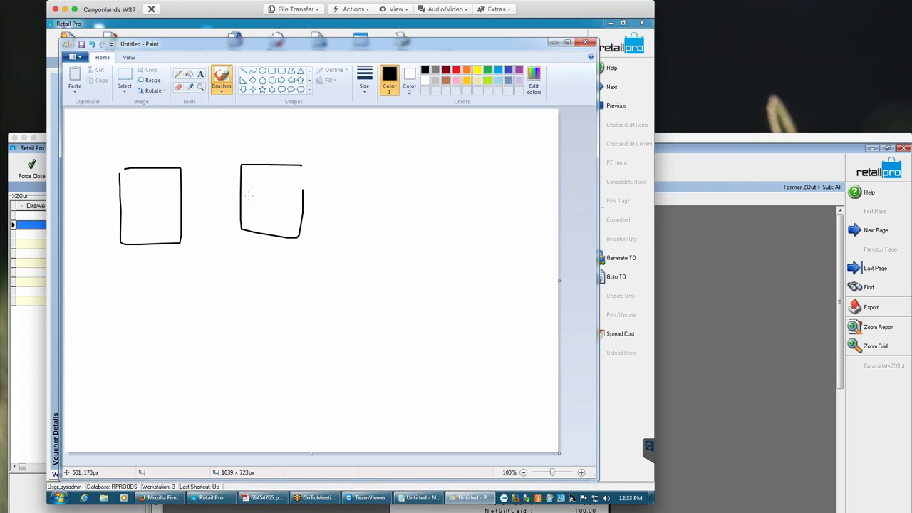
- Annotate the boxes with three lines in the first, a slashed mark and arrows between them, and a circled +/- beside the second
mouse_move(203, 196)
mouse_down()
mouse_move(221, 196)
mouse_move(205, 206)
mouse_up()
mouse_move(134, 192)
mouse_down()
mouse_move(158, 192)
mouse_move(157, 213)
mouse_up()
mouse_move(322, 192)
mouse_down()
mouse_move(328, 205)
mouse_move(357, 200)
mouse_up()
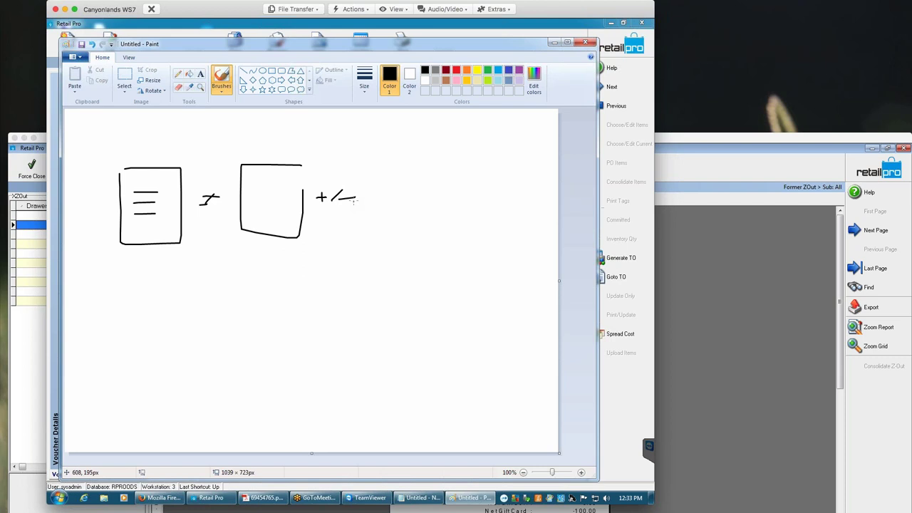
mouse_move(162, 174)
mouse_down()
mouse_move(225, 178)
mouse_move(214, 188)
mouse_up()
drag(154, 237, 187, 237)
drag(187, 231, 190, 242)
mouse_move(349, 211)
mouse_down()
mouse_move(363, 196)
mouse_move(313, 186)
mouse_move(362, 211)
mouse_up()
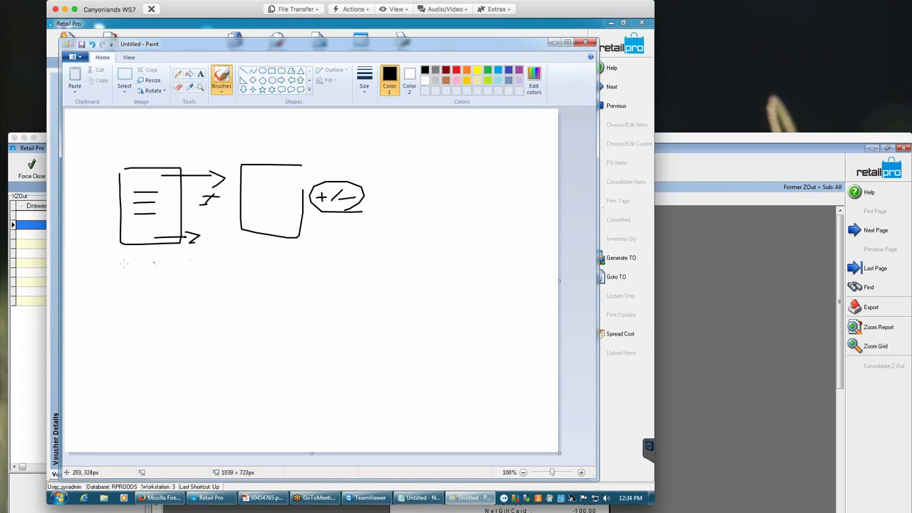
- Draw a dividing line below the boxes and sketch a box containing 100 with arrows leading into and out of a tall column
drag(86, 263, 535, 255)
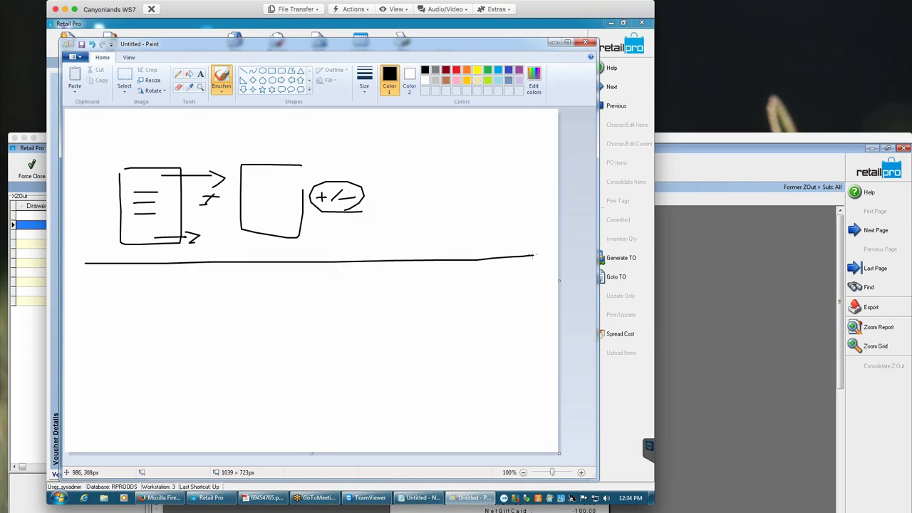
mouse_move(152, 293)
mouse_down()
mouse_move(114, 294)
mouse_move(98, 331)
mouse_move(124, 349)
mouse_move(158, 348)
mouse_move(163, 302)
mouse_move(122, 321)
mouse_move(134, 322)
mouse_move(135, 311)
mouse_move(191, 311)
mouse_move(200, 398)
mouse_up()
mouse_move(208, 294)
mouse_down()
mouse_move(217, 295)
mouse_move(235, 385)
mouse_move(215, 390)
mouse_up()
drag(241, 311, 265, 311)
drag(254, 307, 258, 322)
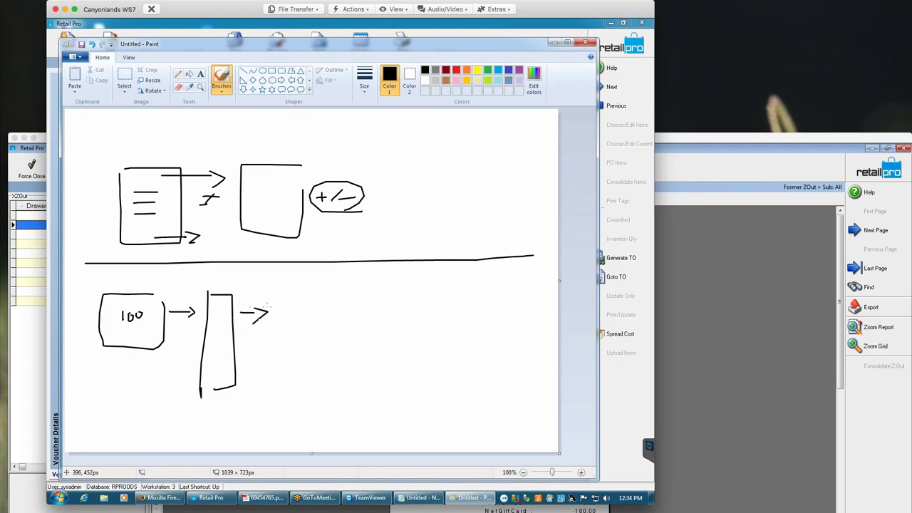
- Write "Sales" beside the outgoing arrow and draw three small boxes beneath it
mouse_move(292, 279)
mouse_down()
mouse_move(284, 282)
mouse_move(309, 302)
mouse_move(320, 285)
mouse_move(325, 293)
mouse_move(308, 324)
mouse_move(321, 307)
mouse_up()
mouse_move(313, 307)
mouse_down()
mouse_move(313, 324)
mouse_move(325, 323)
mouse_move(337, 302)
mouse_move(327, 321)
mouse_up()
drag(328, 322, 336, 319)
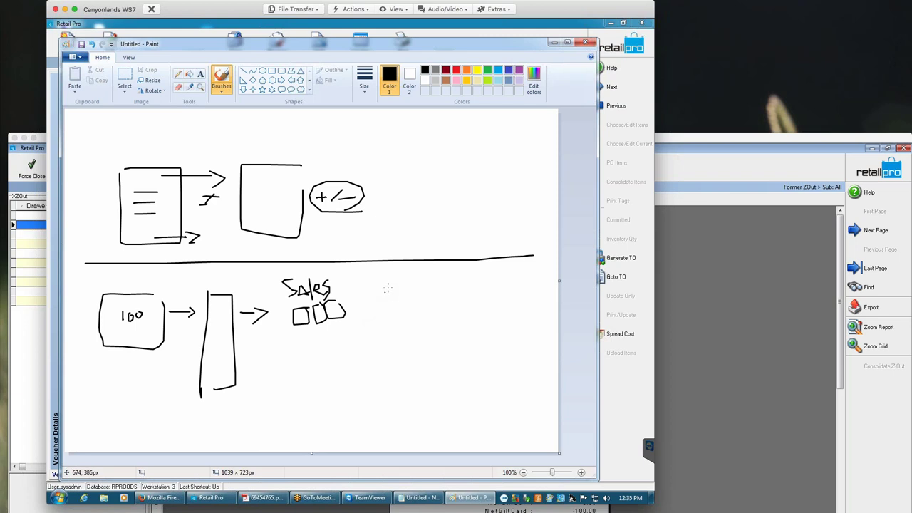
- Sketch an I-labelled box and a crossed box linked by a long line to a minus box, with arrows through the column to a small box
mouse_move(388, 279)
mouse_down()
mouse_move(388, 327)
mouse_move(399, 281)
mouse_move(385, 326)
mouse_up()
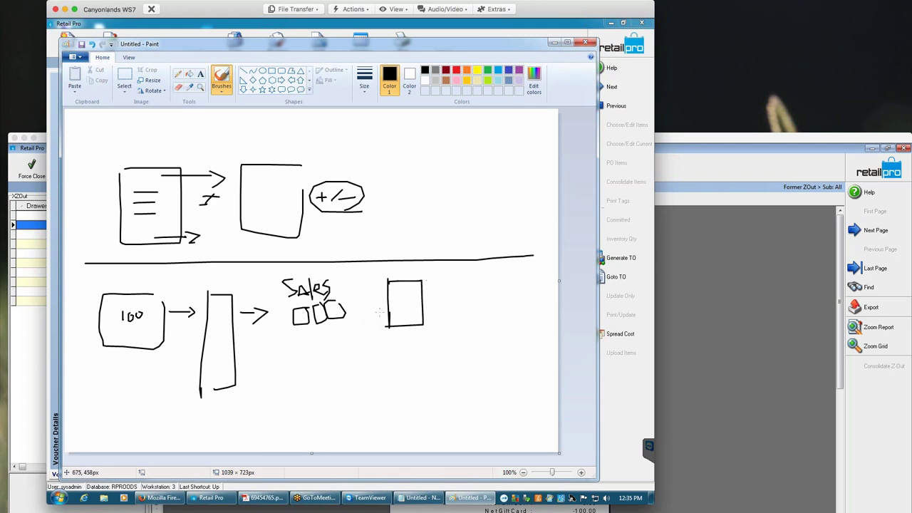
mouse_move(401, 267)
mouse_down()
mouse_move(400, 280)
mouse_move(404, 269)
mouse_move(410, 278)
mouse_up()
mouse_move(442, 289)
mouse_down()
mouse_move(470, 318)
mouse_move(447, 322)
mouse_up()
mouse_move(446, 280)
mouse_down()
mouse_move(435, 293)
mouse_move(465, 330)
mouse_move(477, 288)
mouse_move(415, 275)
mouse_move(110, 268)
mouse_move(92, 365)
mouse_move(164, 371)
mouse_move(130, 401)
mouse_move(128, 381)
mouse_move(215, 354)
mouse_move(214, 362)
mouse_move(298, 373)
mouse_move(299, 355)
mouse_move(352, 308)
mouse_move(285, 314)
mouse_move(292, 337)
mouse_up()
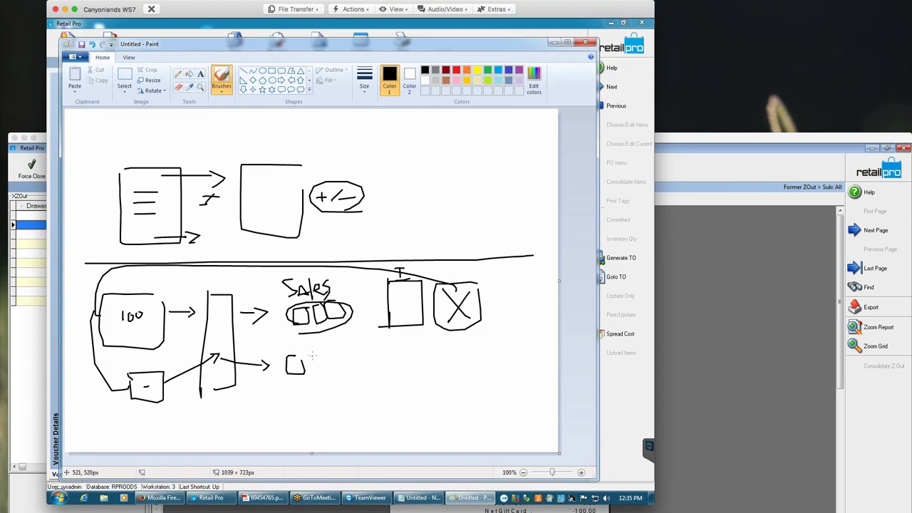
- Annotate the lower sketch with 97 beside the small box, another loop around the sales boxes and a downward arrow above the column
drag(313, 359, 332, 367)
mouse_move(294, 333)
mouse_down()
mouse_move(332, 326)
mouse_move(329, 298)
mouse_move(295, 339)
mouse_move(322, 337)
mouse_up()
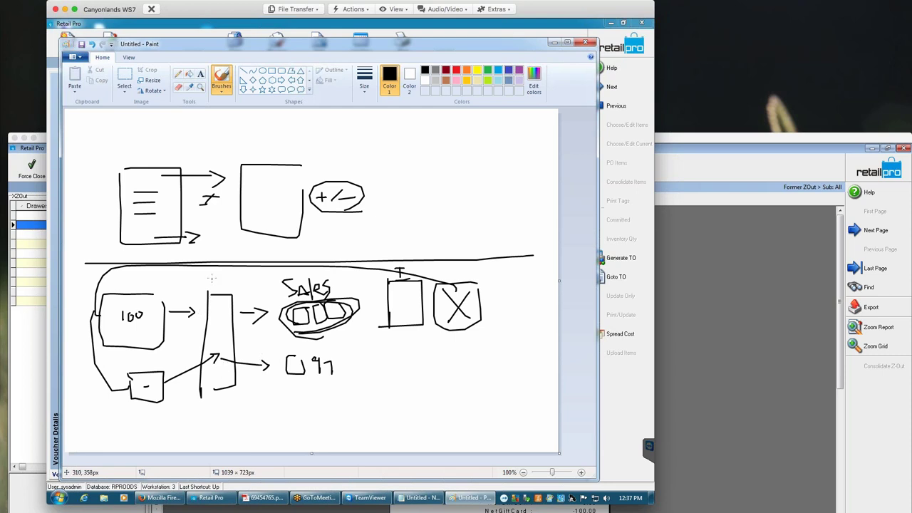
mouse_move(212, 279)
mouse_down()
mouse_move(212, 293)
mouse_move(218, 287)
mouse_up()
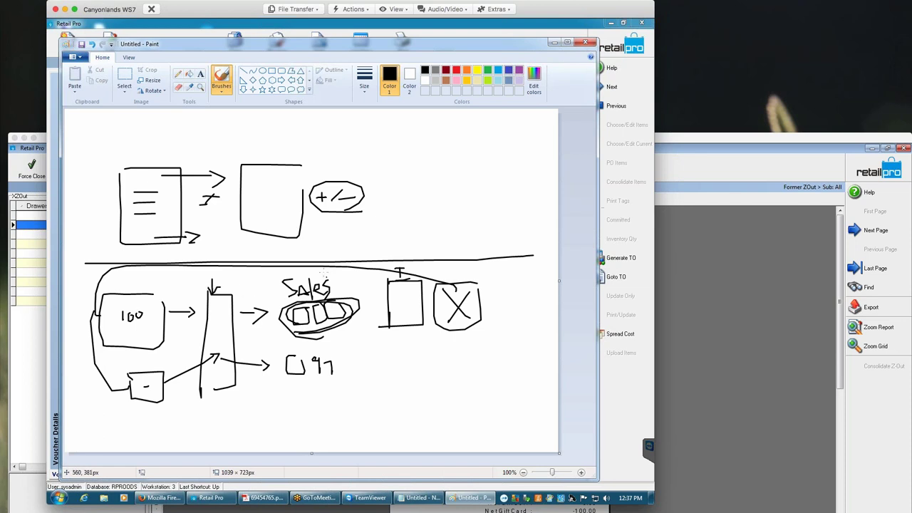
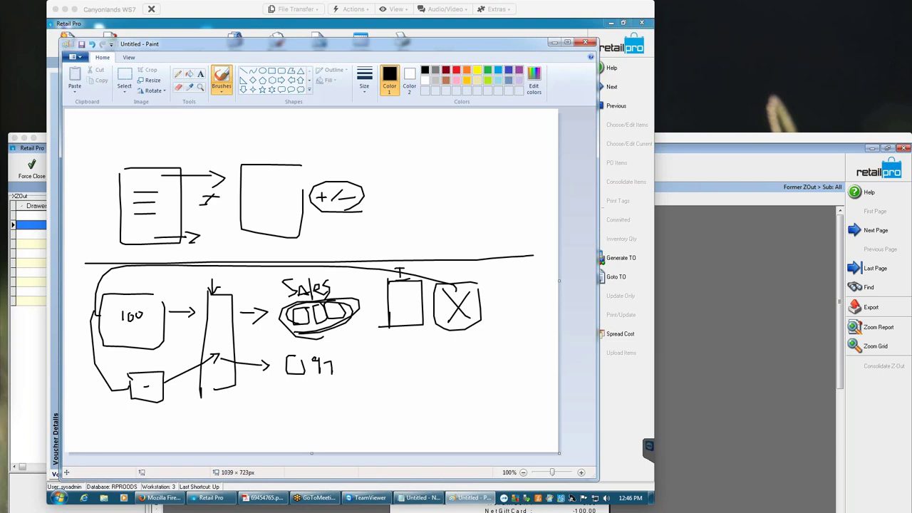
- Close the Paint sketch without saving it and open a fresh blank Paint canvas
click(579, 45)
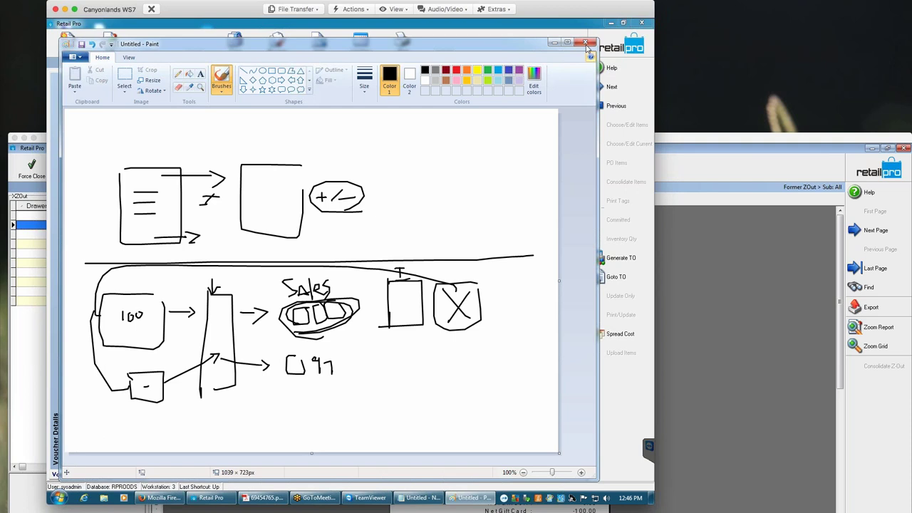
click(584, 44)
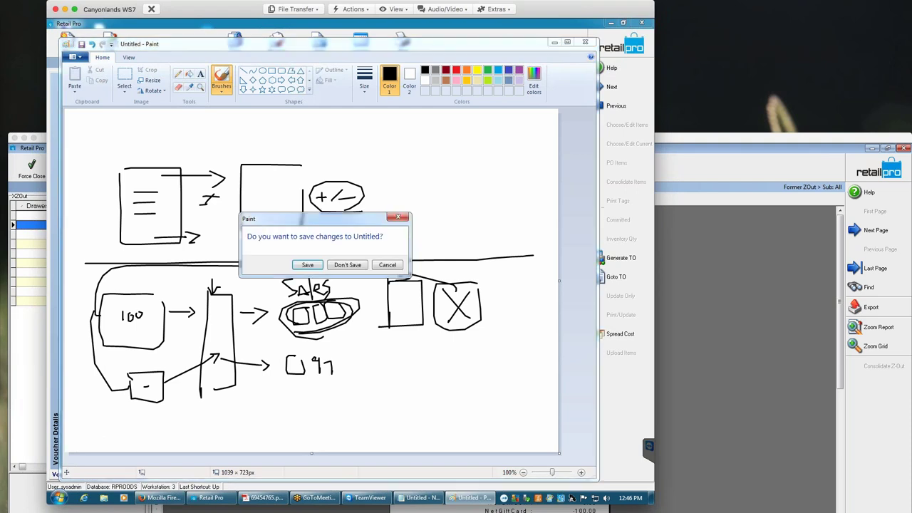
click(348, 266)
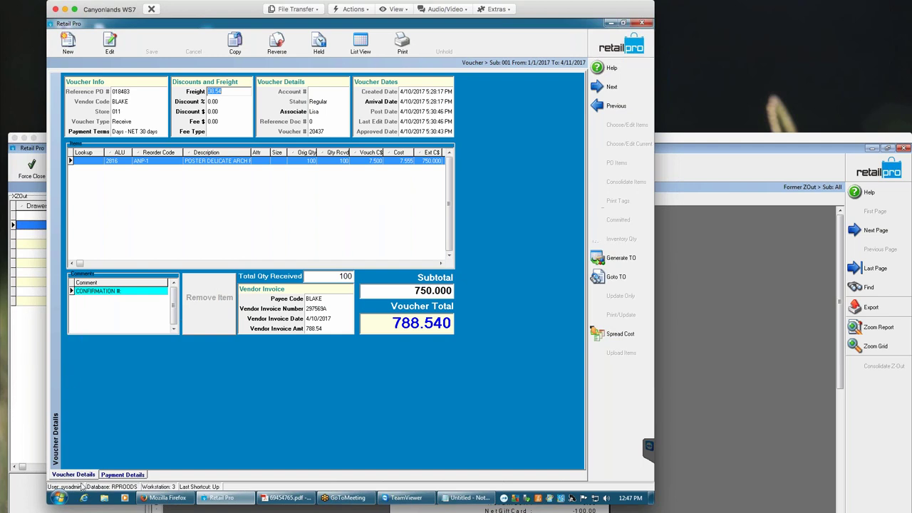
click(60, 497)
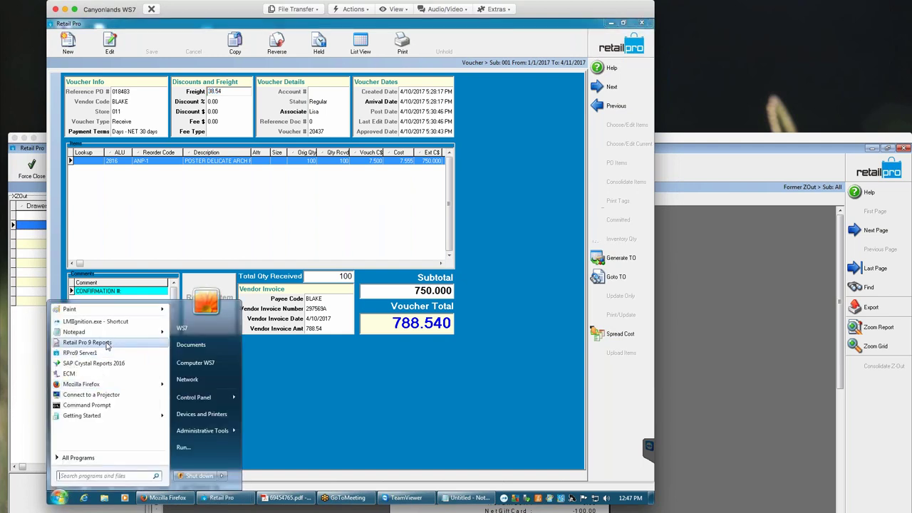
click(78, 310)
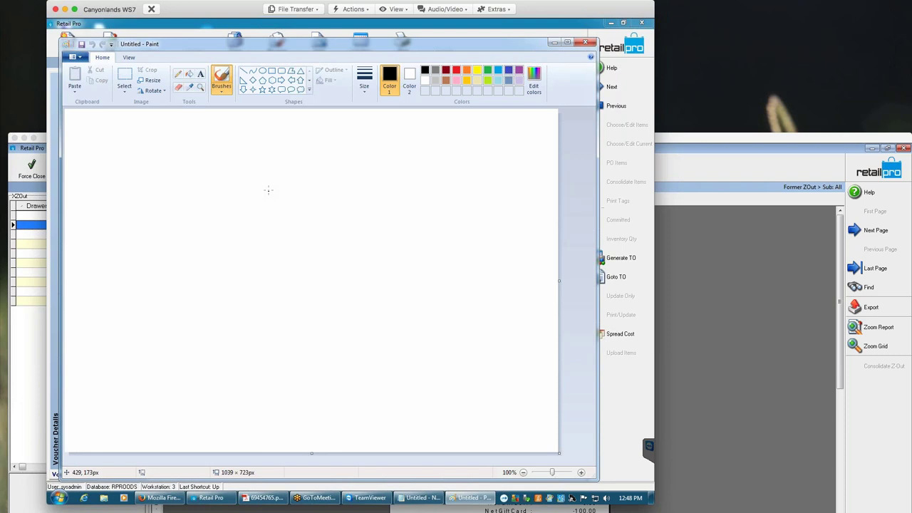
- Switch to Retail Pro, leave the voucher and open the workstation preferences
click(553, 44)
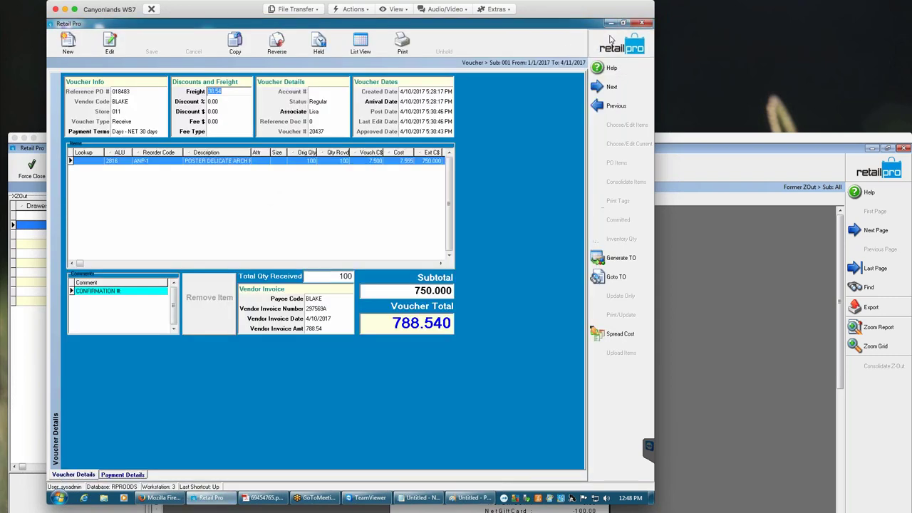
key(Escape)
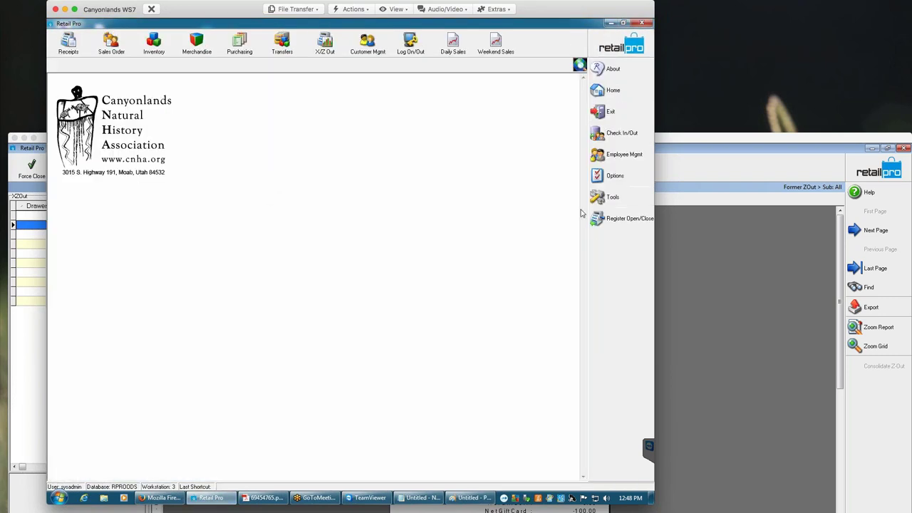
click(604, 179)
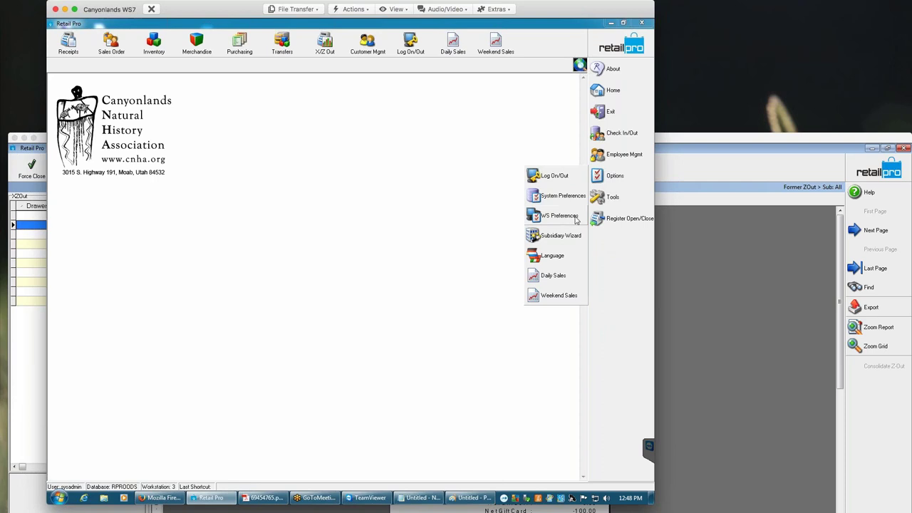
click(560, 216)
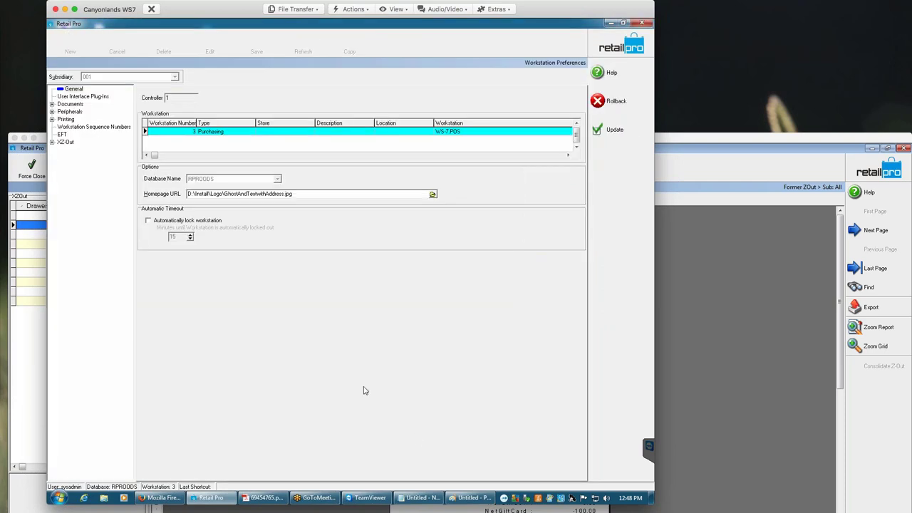
- Switch to Paint and sketch a slanted terminal screen with two upper areas of short text lines and a narrow box below
mouse_move(472, 498)
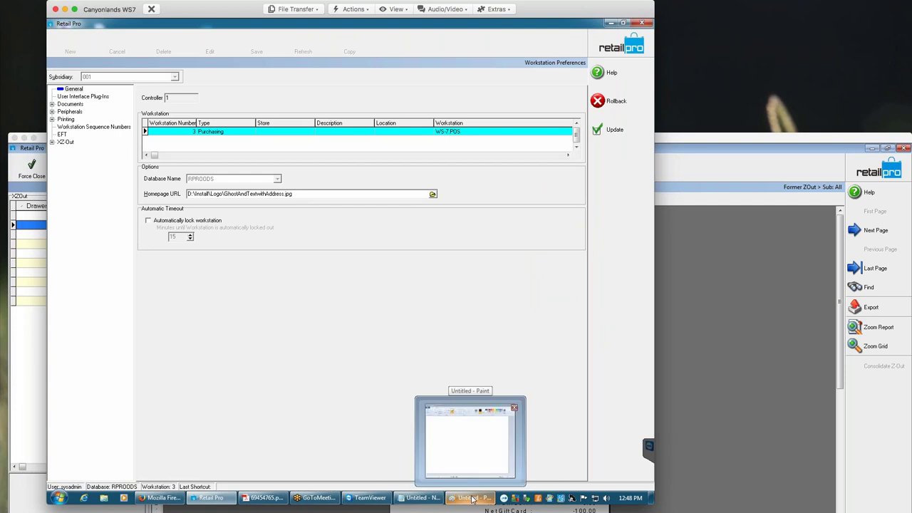
click(472, 498)
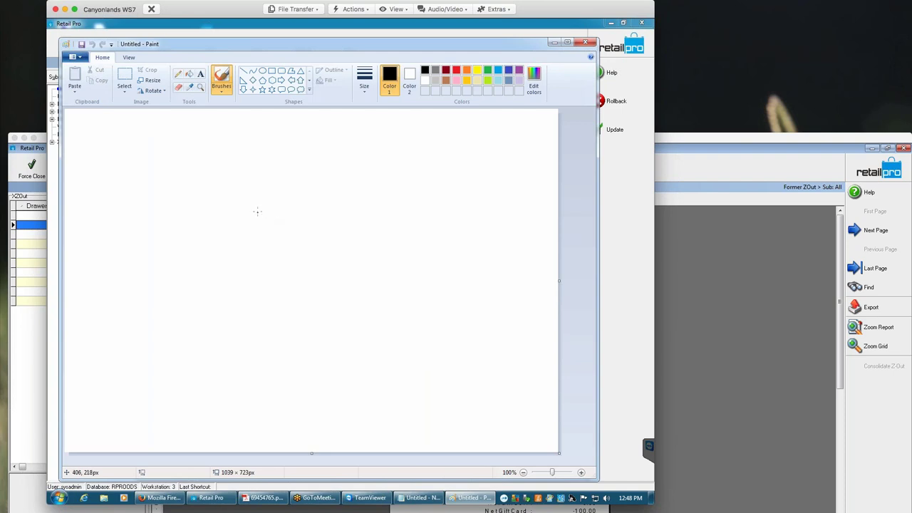
mouse_move(257, 212)
mouse_down()
mouse_move(317, 213)
mouse_move(352, 275)
mouse_move(275, 277)
mouse_move(254, 212)
mouse_move(300, 250)
mouse_move(280, 252)
mouse_move(344, 253)
mouse_up()
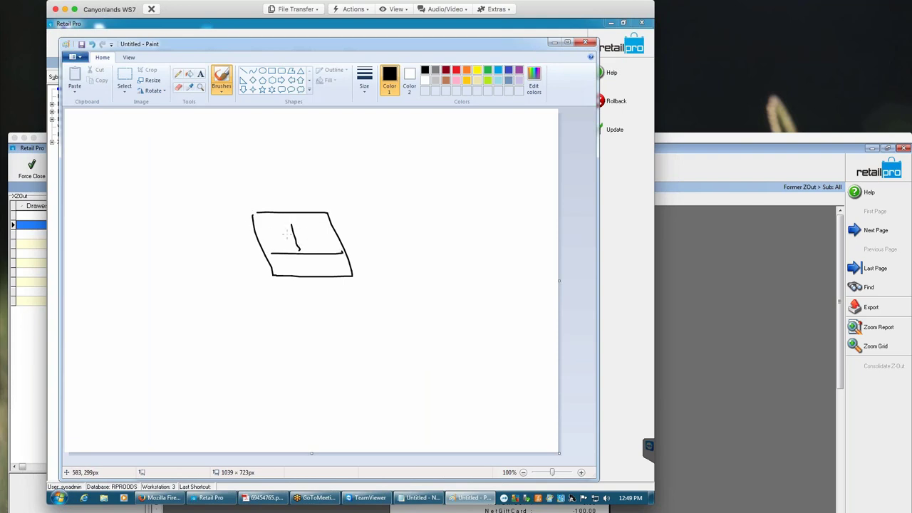
mouse_move(280, 233)
mouse_down()
mouse_move(272, 233)
mouse_move(285, 243)
mouse_up()
mouse_move(301, 229)
mouse_down()
mouse_move(308, 240)
mouse_move(285, 268)
mouse_move(331, 262)
mouse_up()
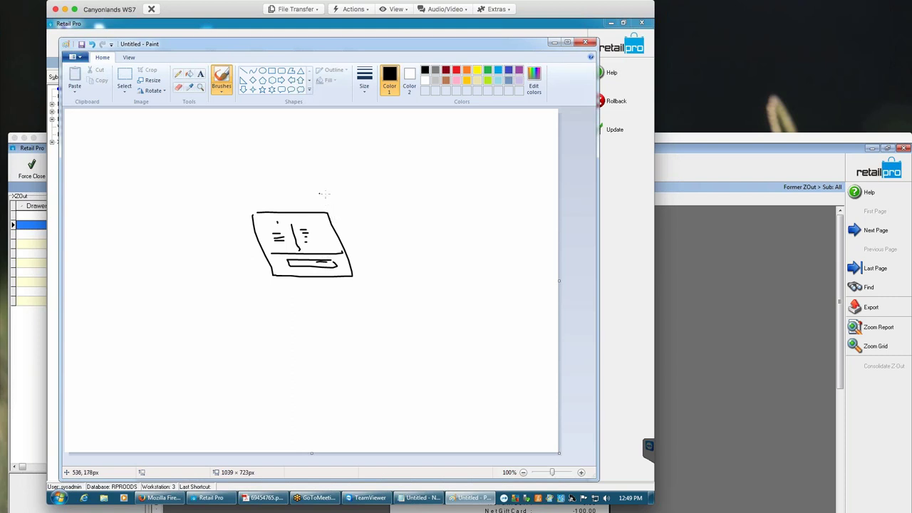
- Sketch the terminal's body around the screen with side and base edges and a keypad outline, plus an arrow pointing down at it
mouse_move(326, 191)
mouse_down()
mouse_move(335, 193)
mouse_move(233, 193)
mouse_move(261, 375)
mouse_up()
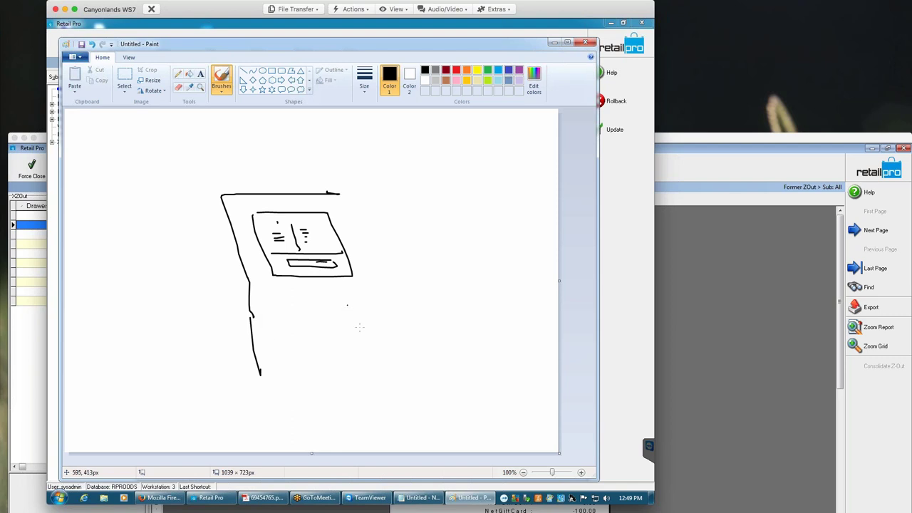
mouse_move(361, 335)
mouse_down()
mouse_move(325, 293)
mouse_move(288, 309)
mouse_move(289, 352)
mouse_move(306, 370)
mouse_move(382, 369)
mouse_move(387, 314)
mouse_move(377, 244)
mouse_move(350, 195)
mouse_up()
mouse_move(215, 199)
mouse_down()
mouse_move(207, 236)
mouse_move(213, 286)
mouse_move(250, 386)
mouse_move(261, 376)
mouse_move(273, 391)
mouse_move(347, 391)
mouse_move(373, 374)
mouse_up()
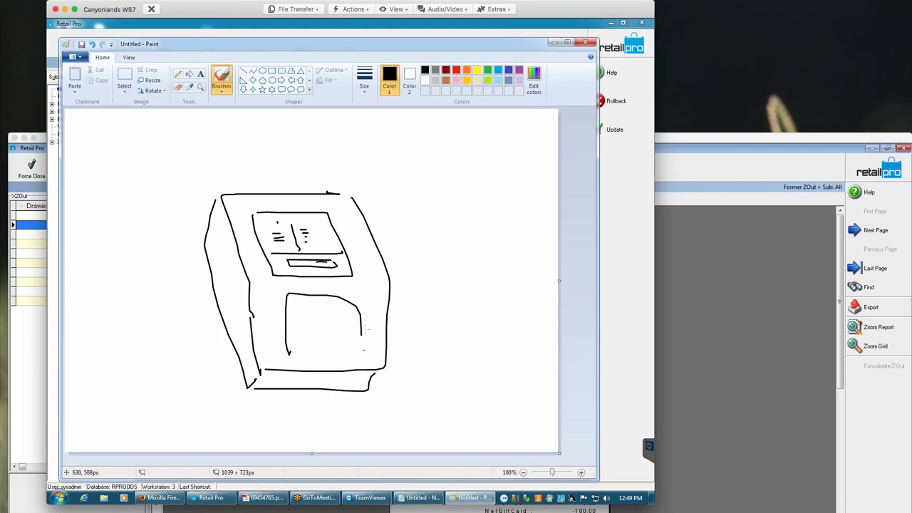
drag(311, 139, 309, 181)
drag(310, 182, 324, 161)
- Switch to Retail Pro and examine the display plug-ins offered in the Line Displays peripheral preferences without selecting one
click(554, 43)
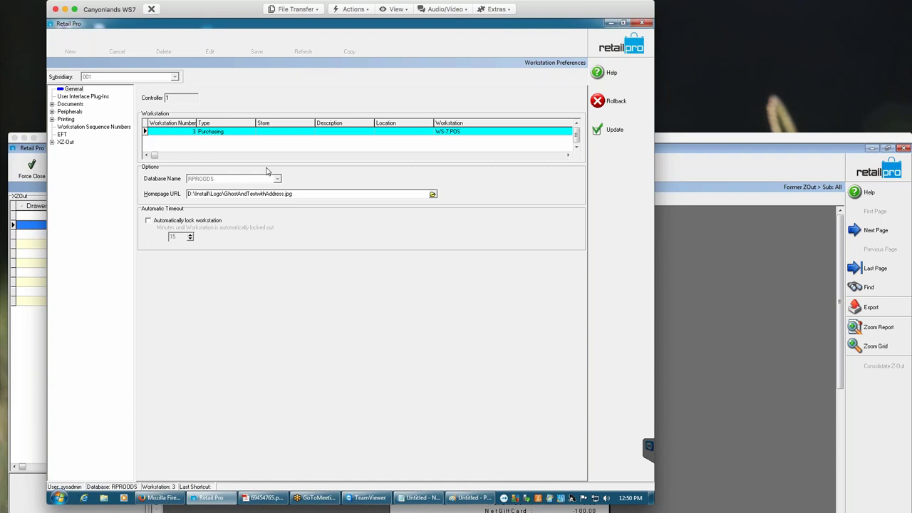
click(51, 111)
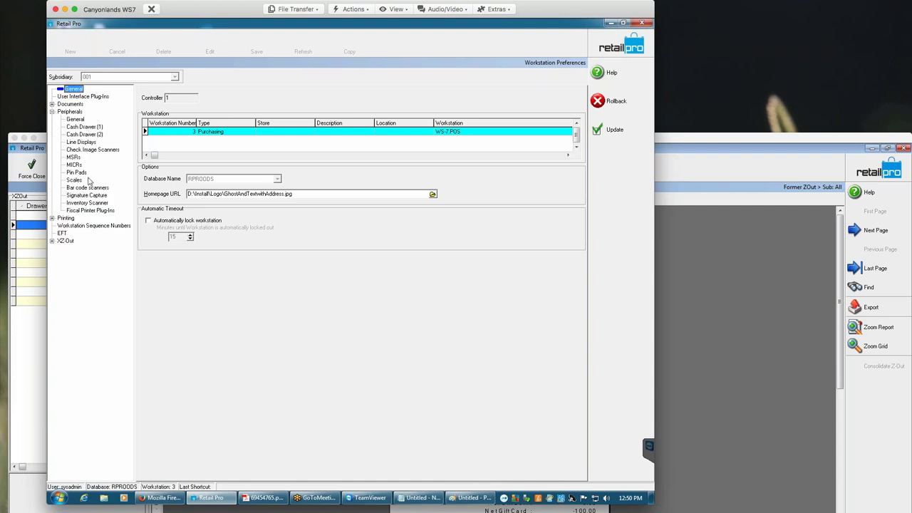
click(88, 142)
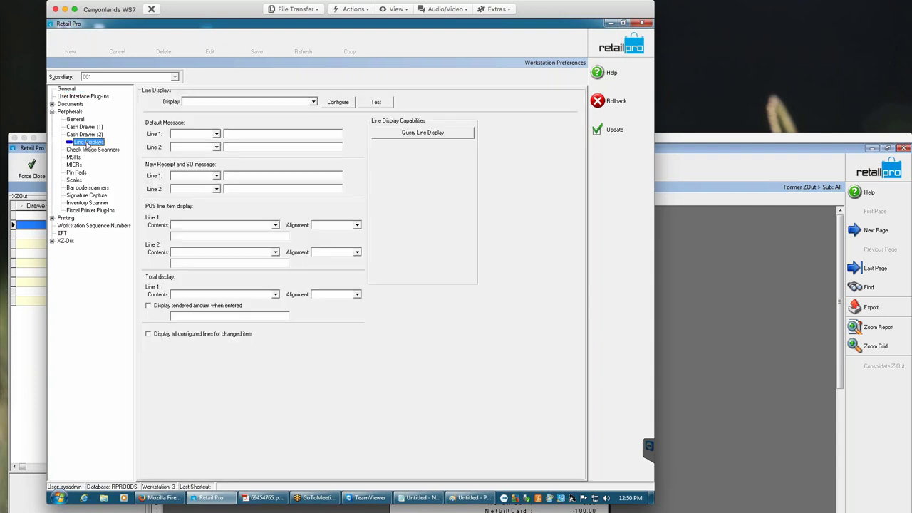
click(306, 103)
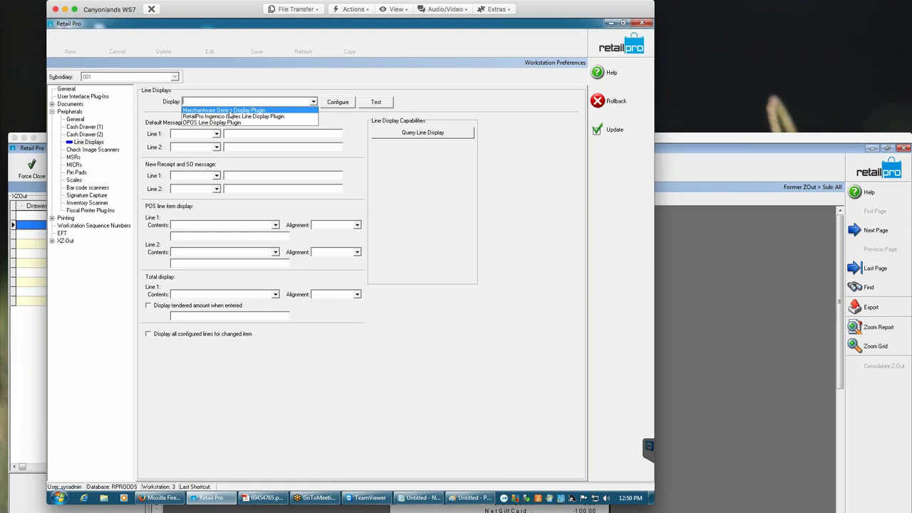
click(156, 109)
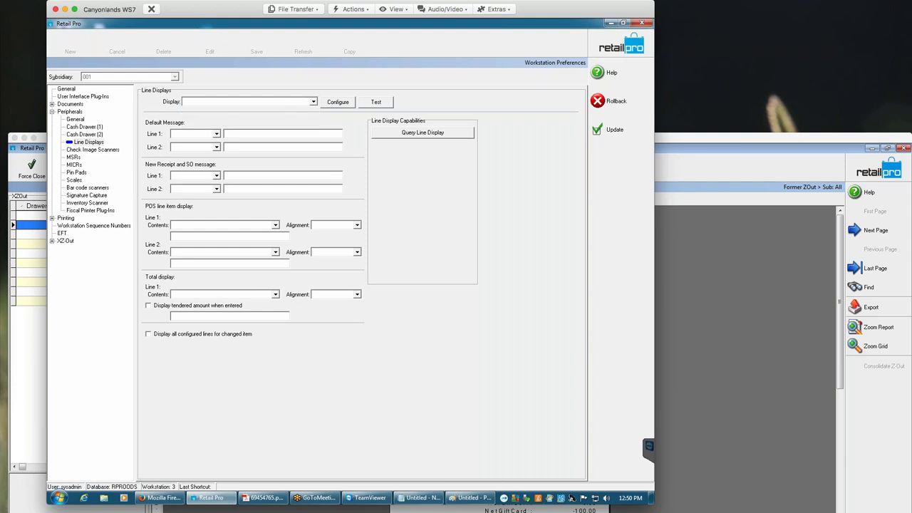
click(314, 103)
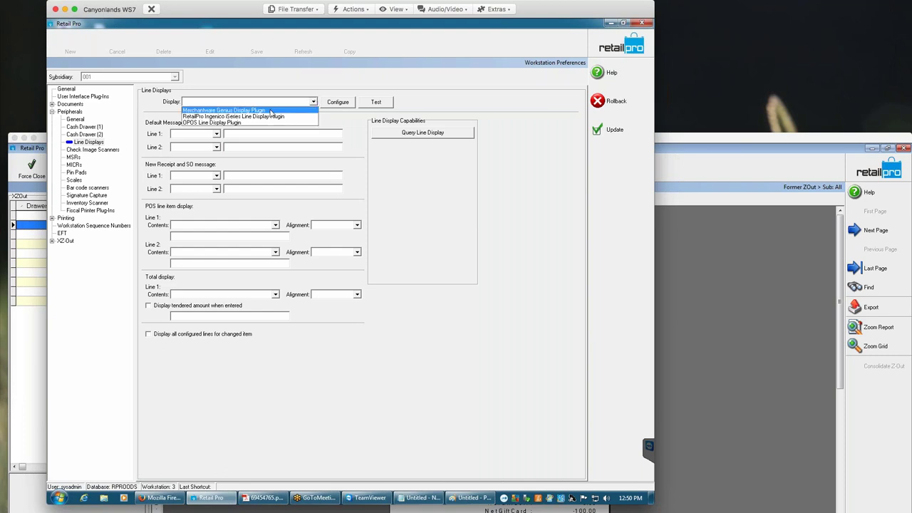
click(153, 105)
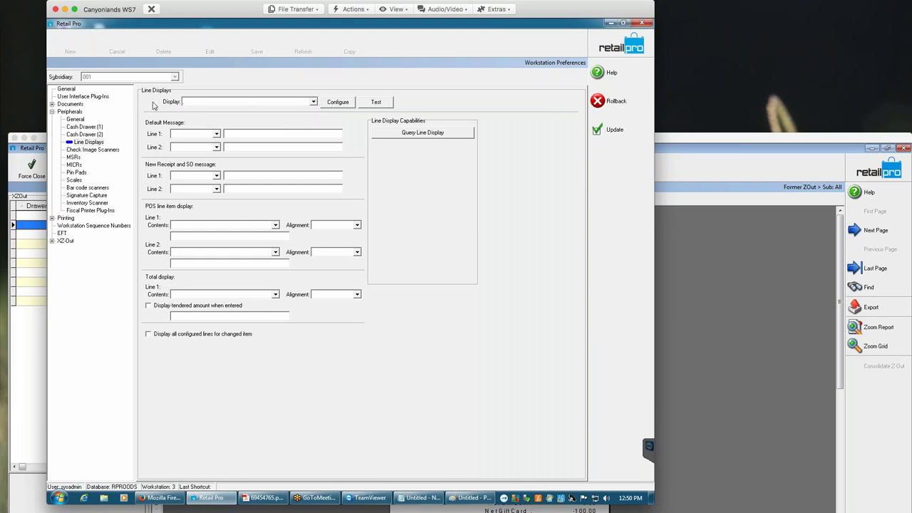
- Open the Cayan&Genius plug-in configuration from the user interface plug-ins, accepting the default configuration data
click(74, 98)
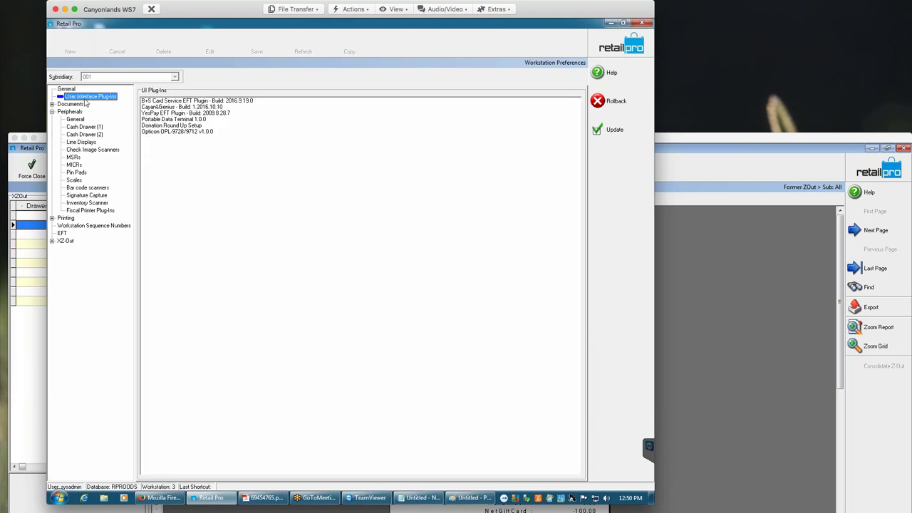
click(173, 108)
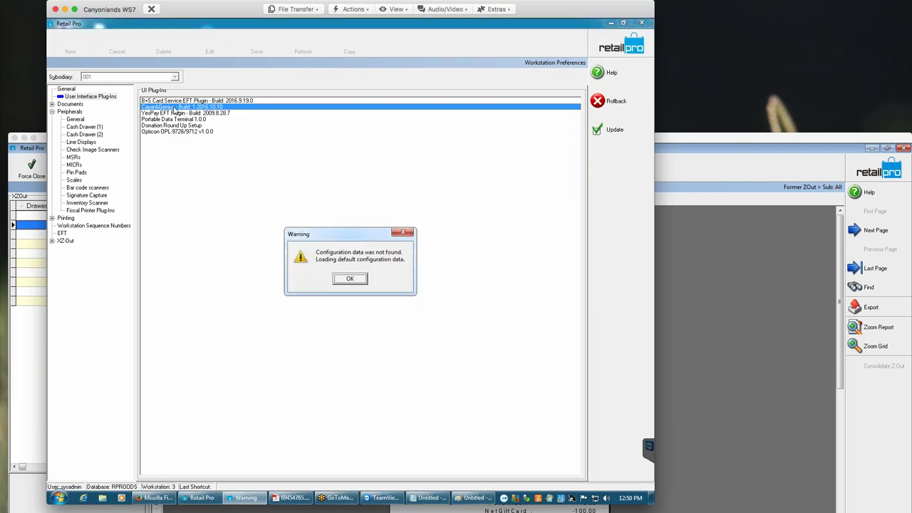
click(350, 279)
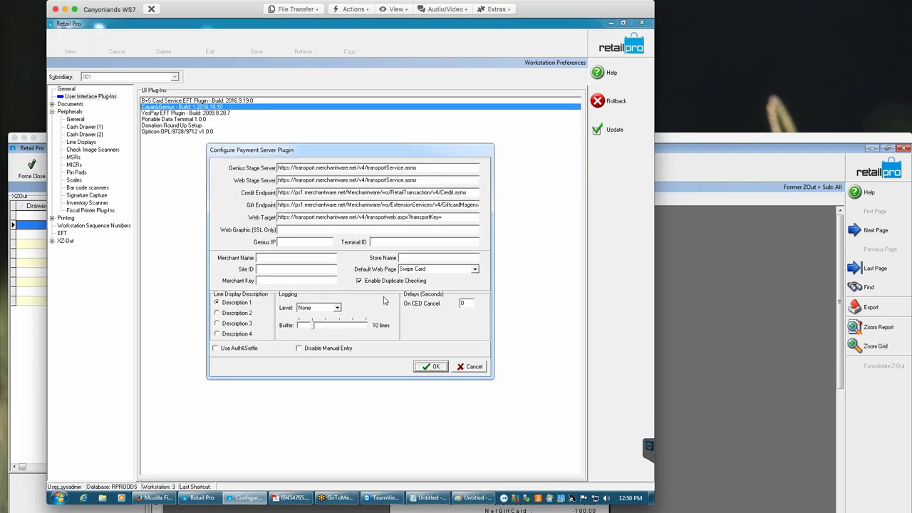
- Try the Description 1 and Description 2 options for the line display description, and cancel the plug-in configuration
click(230, 306)
click(232, 314)
click(234, 305)
click(235, 313)
click(470, 368)
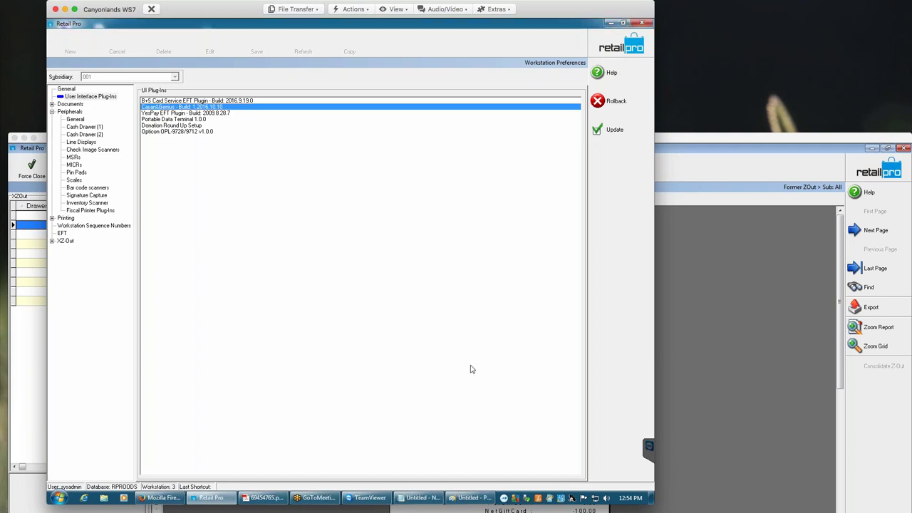
- Roll back the workstation preferences and start a new receipt
click(605, 100)
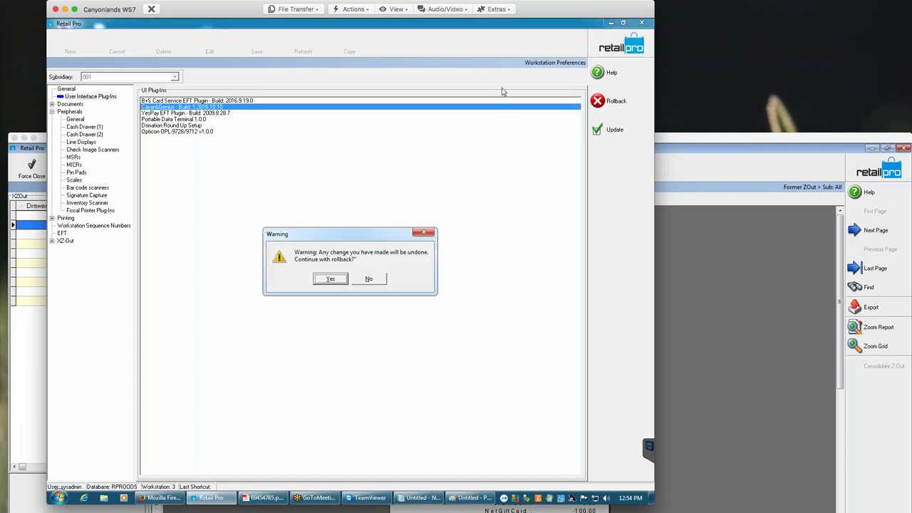
click(330, 280)
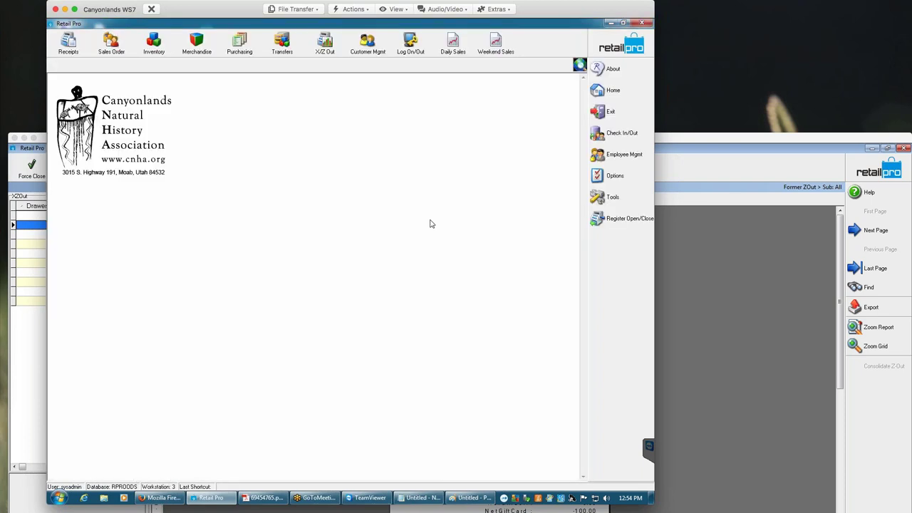
click(69, 46)
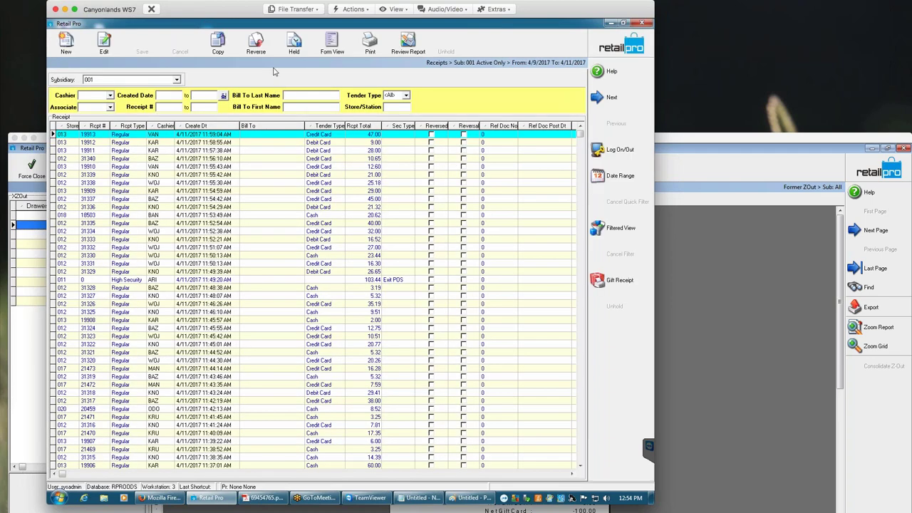
click(68, 44)
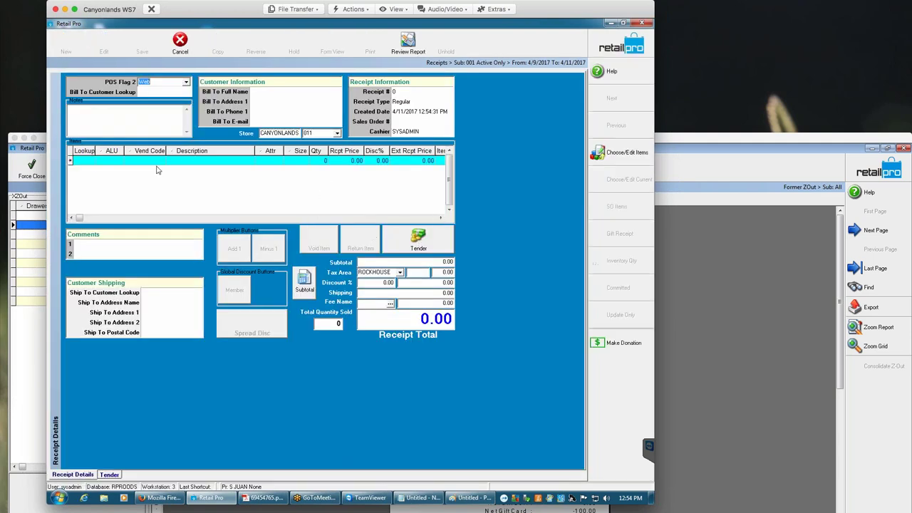
- Look up items matching "*as*" and add LAST OF THE ROBBERS ROOST OUTL to the receipt
click(86, 161)
text(*)
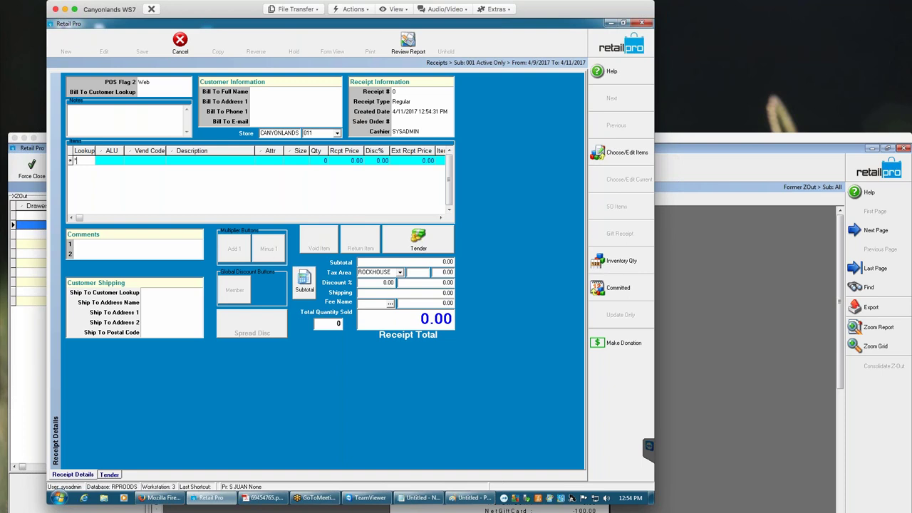
text(as*)
key(Return)
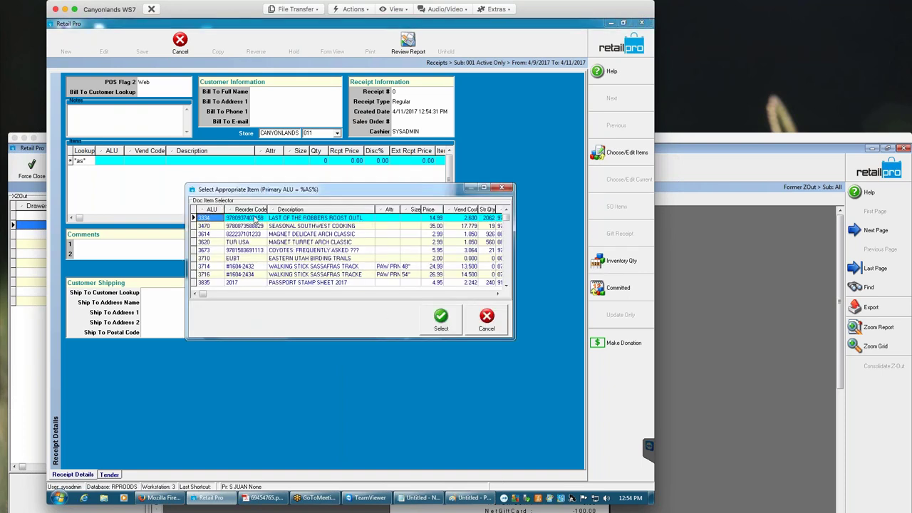
click(439, 317)
- Take the book receipt to tender, decline the round-up donation, and check the Make Donation prompt again from the tender screen
click(418, 242)
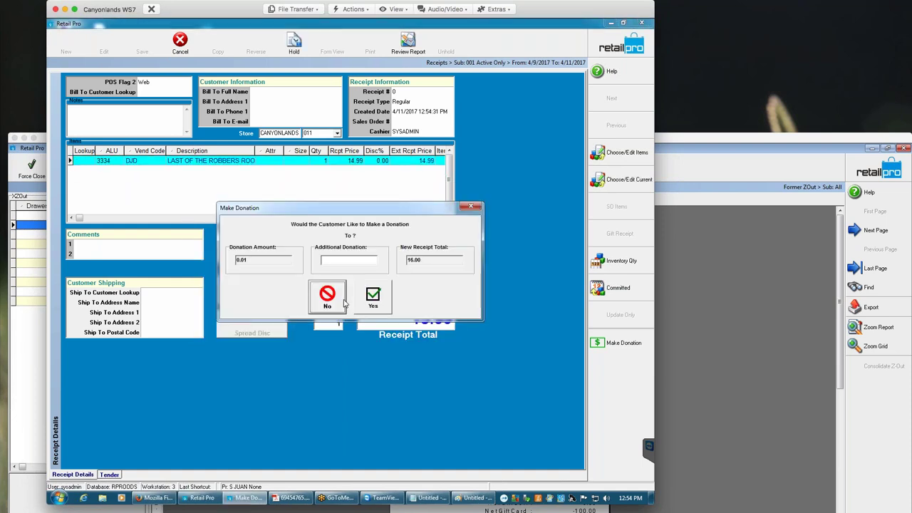
click(327, 305)
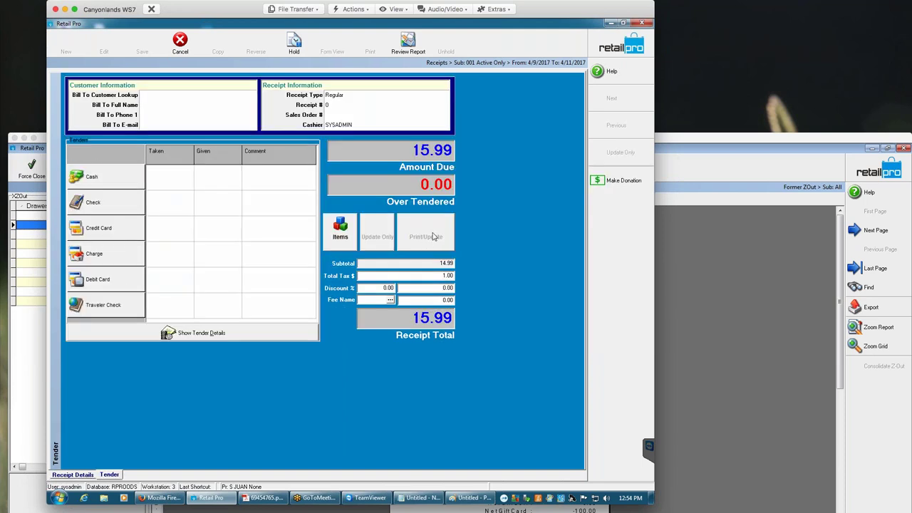
click(600, 181)
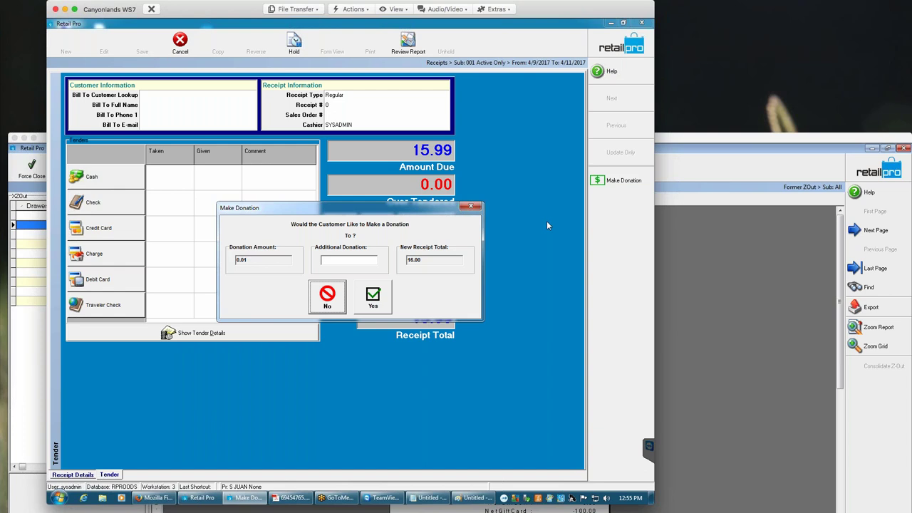
click(338, 301)
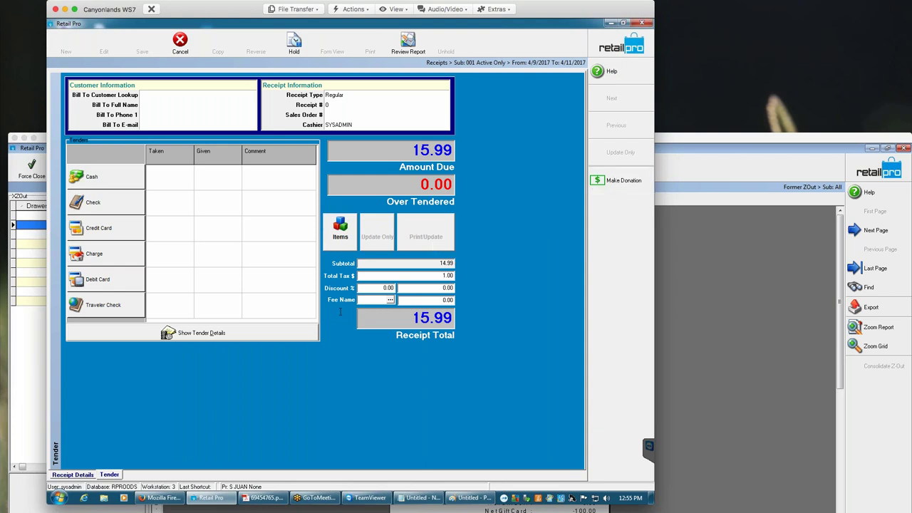
click(624, 182)
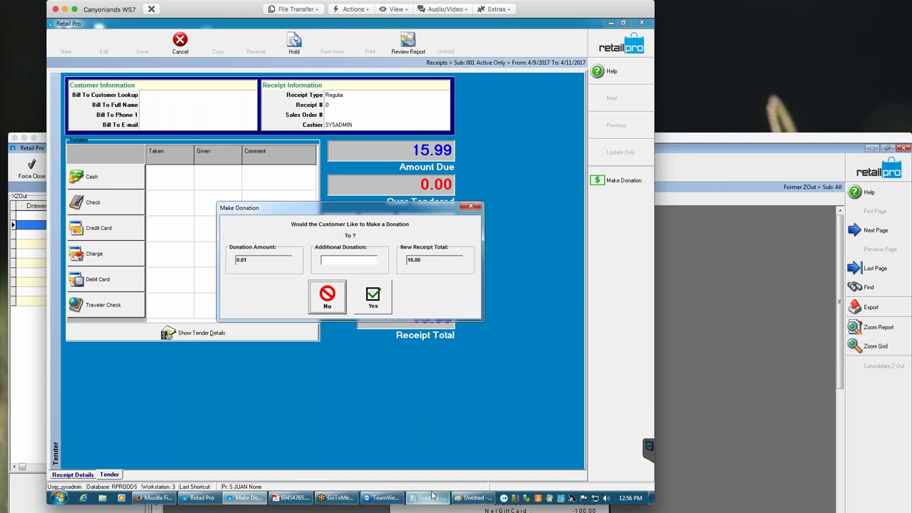
- Switch to Paint and start a new blank picture, discarding the payment terminal sketch without saving
click(461, 501)
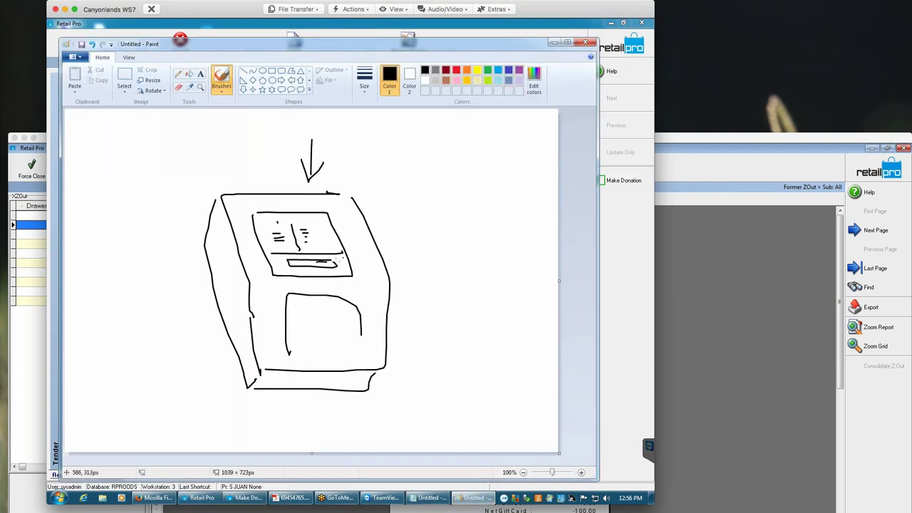
click(73, 56)
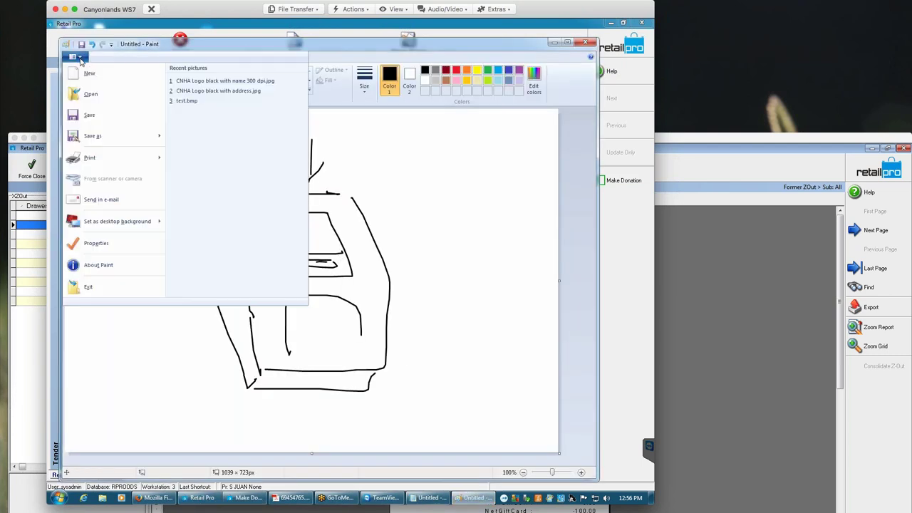
click(90, 74)
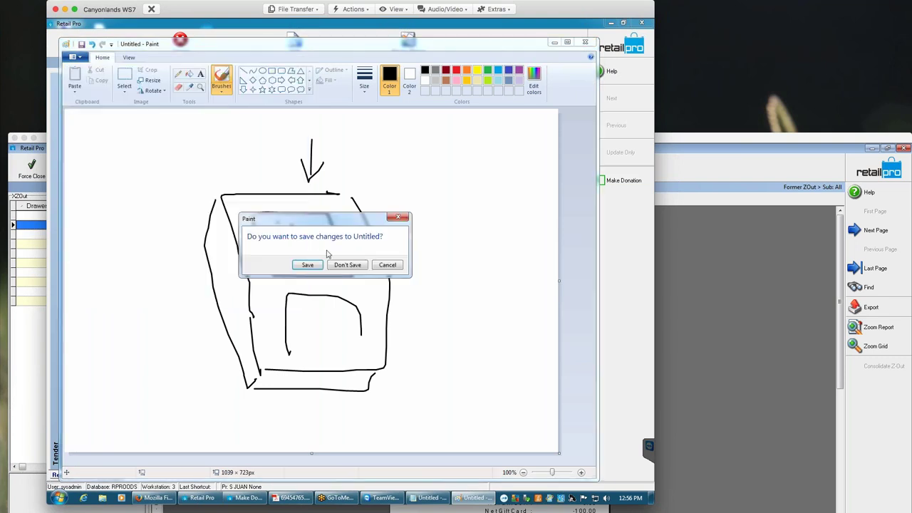
click(348, 265)
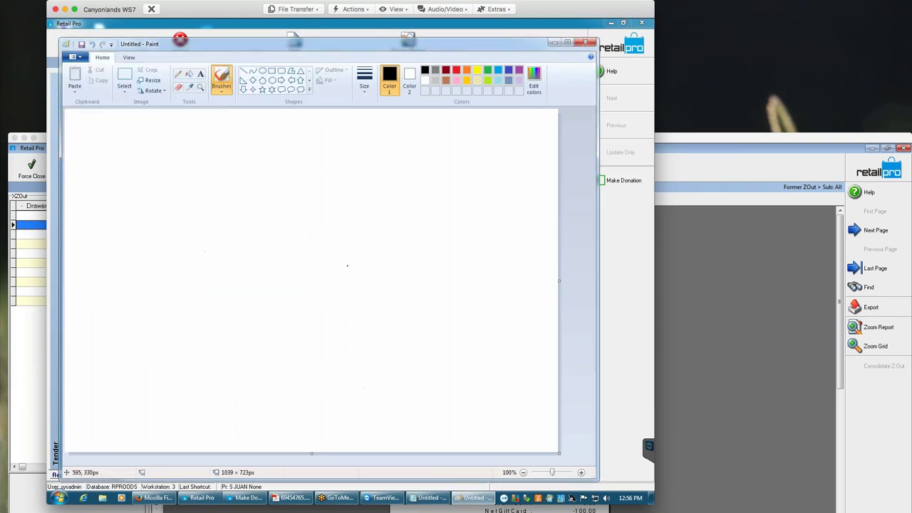
- Sketch a large outline around a smaller box holding little compartments, with a long arrow entering it and short arrows between its parts
mouse_move(237, 158)
mouse_down()
mouse_move(264, 156)
mouse_move(433, 244)
mouse_move(434, 376)
mouse_move(306, 384)
mouse_move(235, 332)
mouse_move(240, 158)
mouse_up()
mouse_move(316, 215)
mouse_down()
mouse_move(259, 217)
mouse_move(260, 267)
mouse_move(333, 311)
mouse_move(334, 224)
mouse_move(300, 258)
mouse_move(331, 278)
mouse_move(333, 262)
mouse_move(287, 263)
mouse_up()
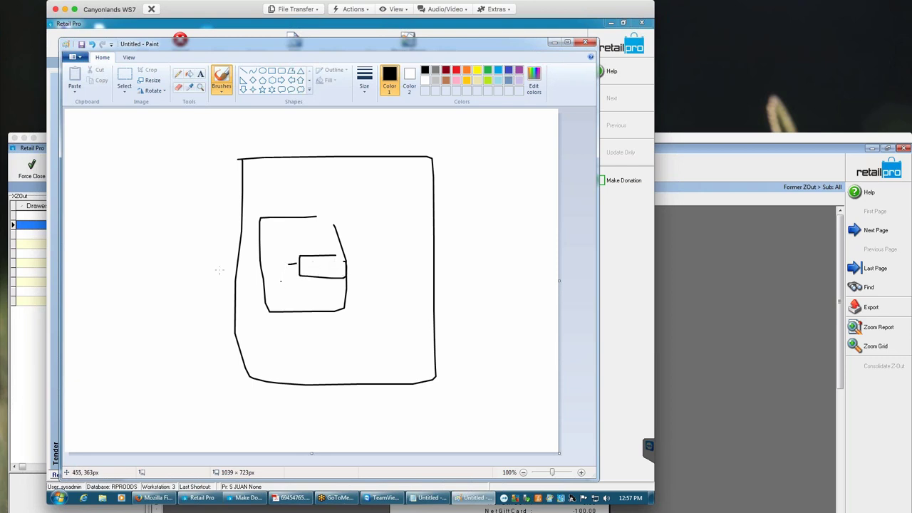
mouse_move(171, 263)
mouse_down()
mouse_move(330, 267)
mouse_move(319, 295)
mouse_move(325, 287)
mouse_up()
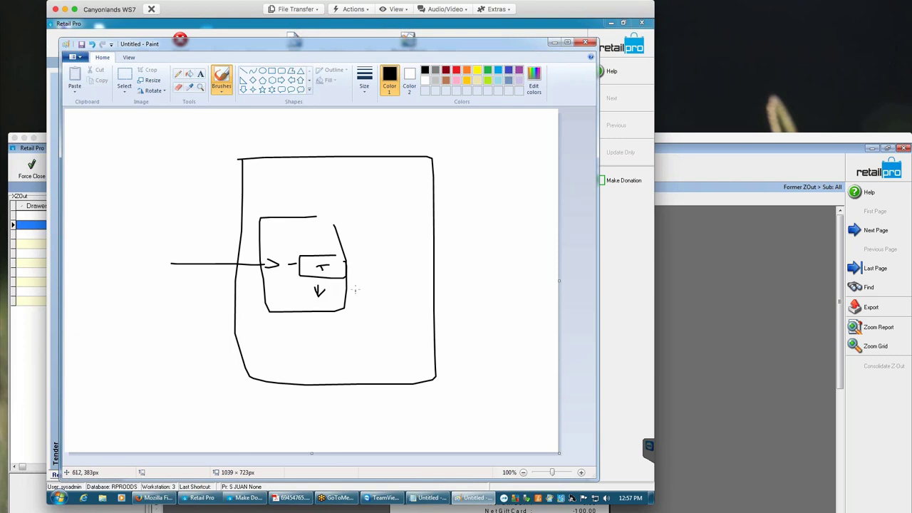
drag(264, 265, 289, 292)
mouse_move(311, 293)
mouse_down()
mouse_move(309, 282)
mouse_move(282, 284)
mouse_move(307, 290)
mouse_up()
drag(324, 243, 327, 250)
mouse_move(294, 239)
mouse_down()
mouse_move(269, 238)
mouse_move(302, 255)
mouse_move(302, 240)
mouse_up()
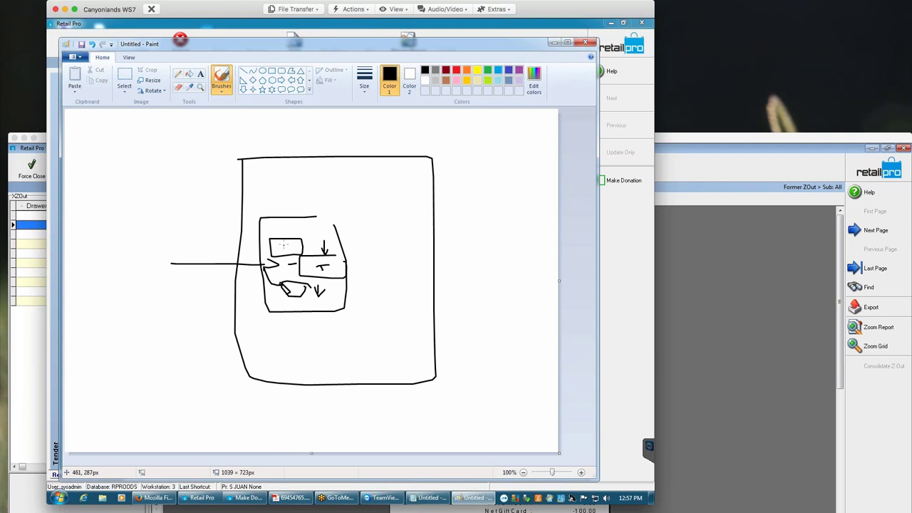
mouse_move(284, 245)
mouse_down()
mouse_move(310, 265)
mouse_move(301, 273)
mouse_move(308, 289)
mouse_move(340, 298)
mouse_move(344, 282)
mouse_up()
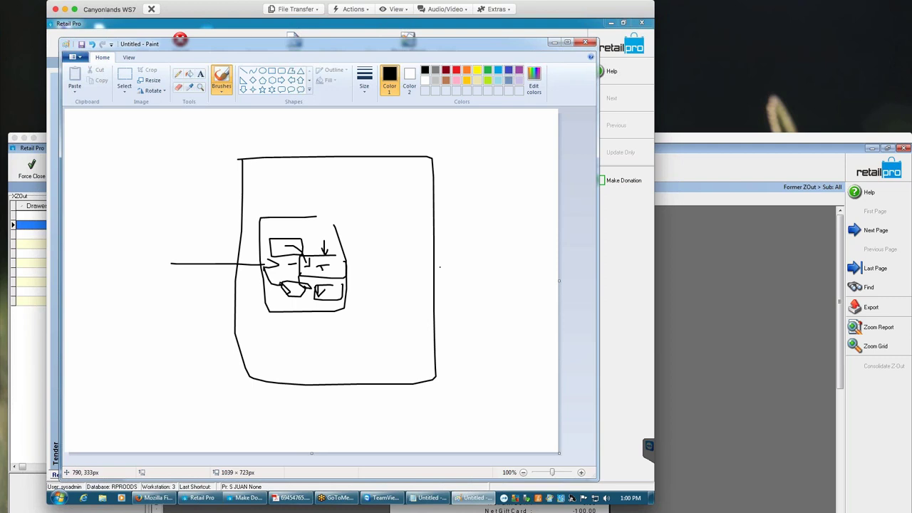
- Close the Paint sketch without saving, and discard the open Retail Pro receipt after declining its donation
click(589, 47)
click(347, 264)
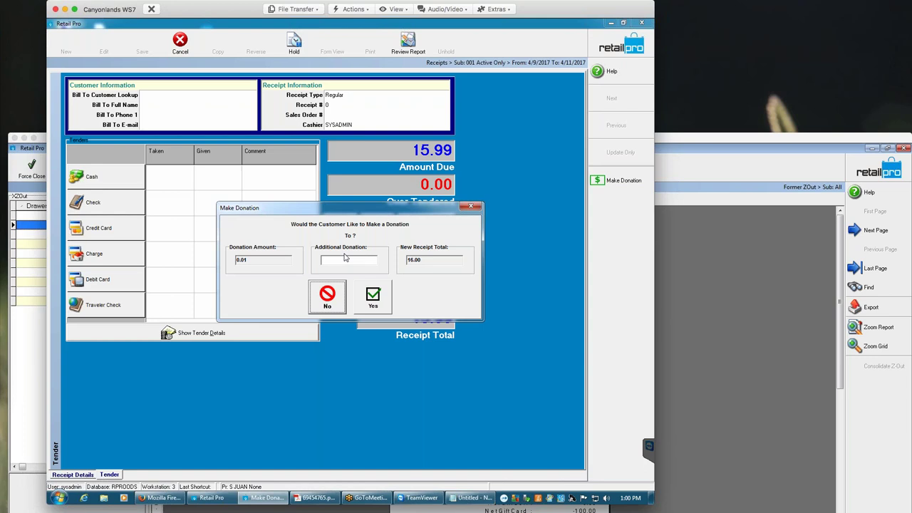
click(327, 296)
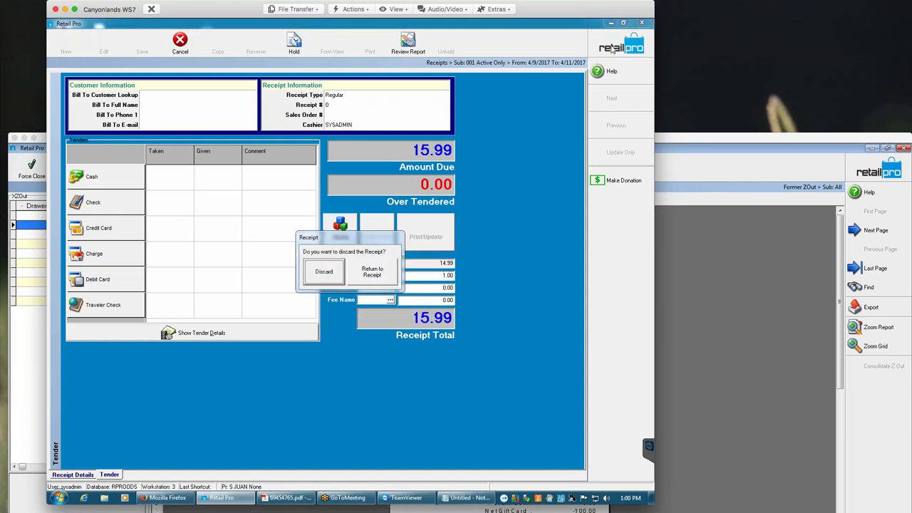
click(333, 275)
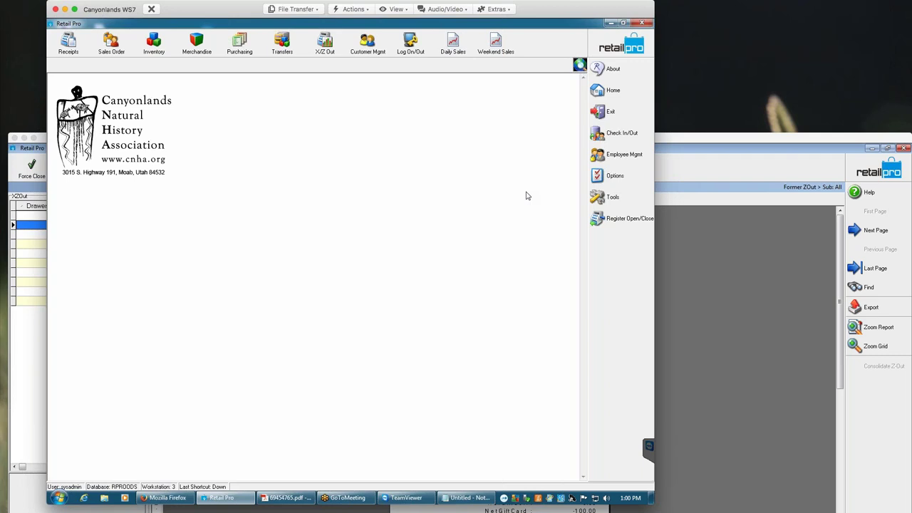
- Examine the Donation Round Up Setup plug-in in the workstation preferences, close it, and update the preferences
click(617, 179)
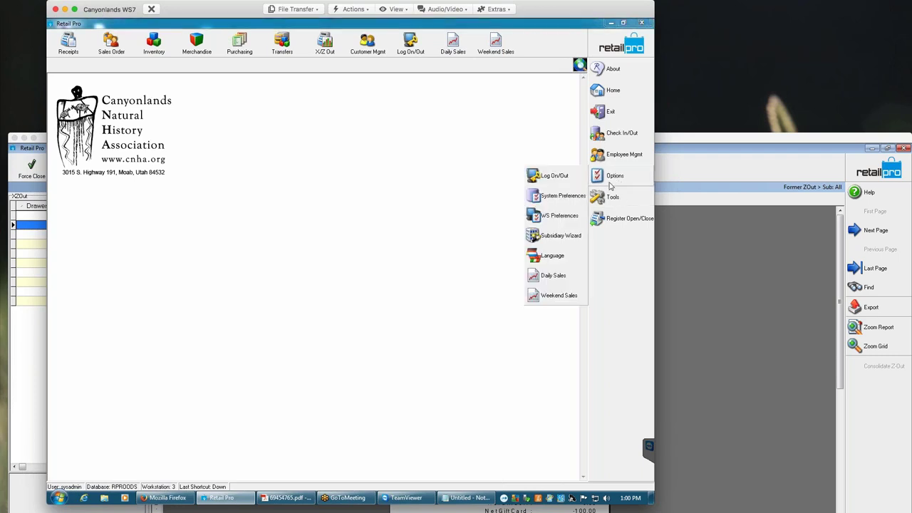
click(559, 215)
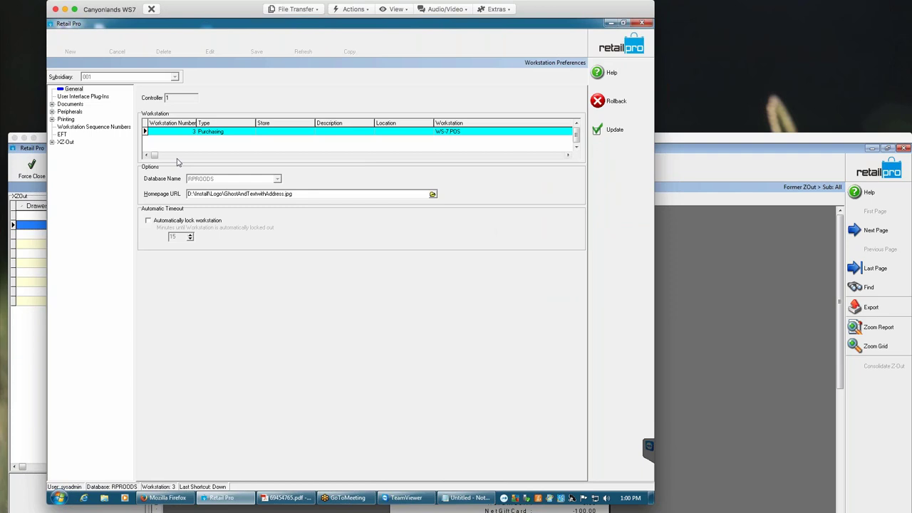
click(90, 97)
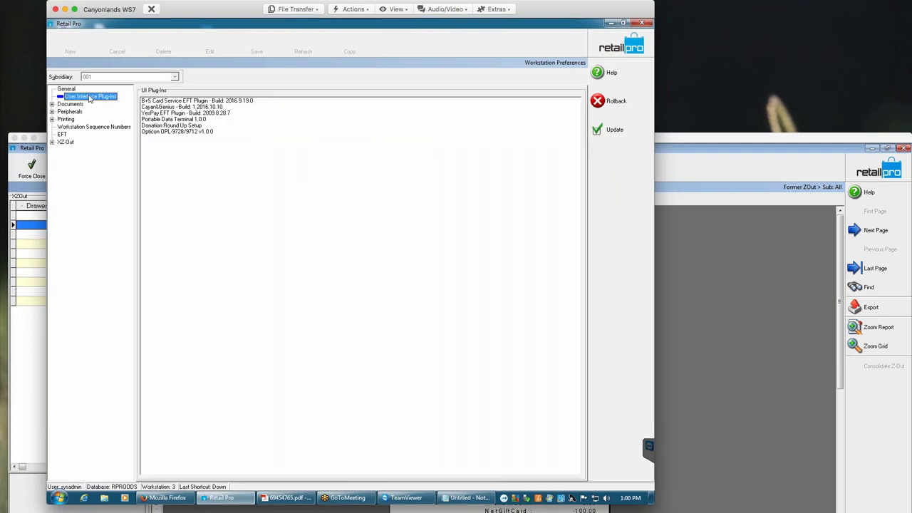
double_click(172, 126)
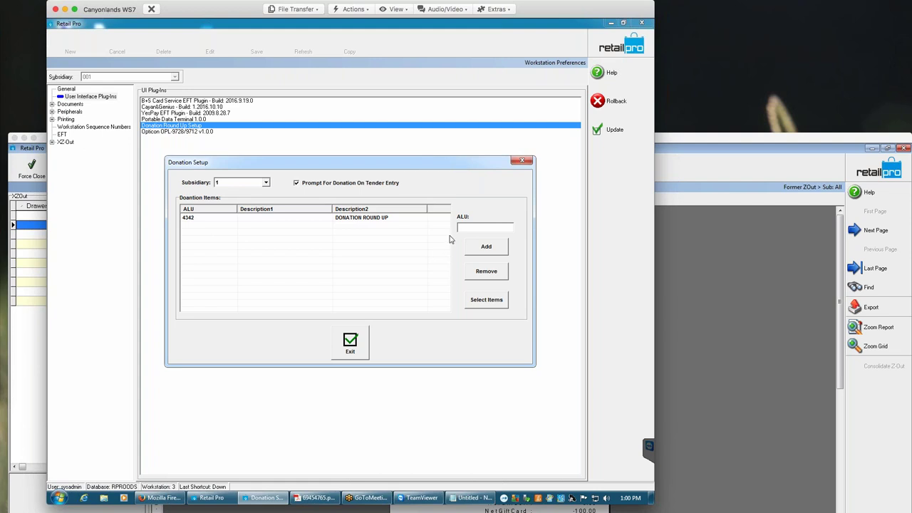
click(527, 162)
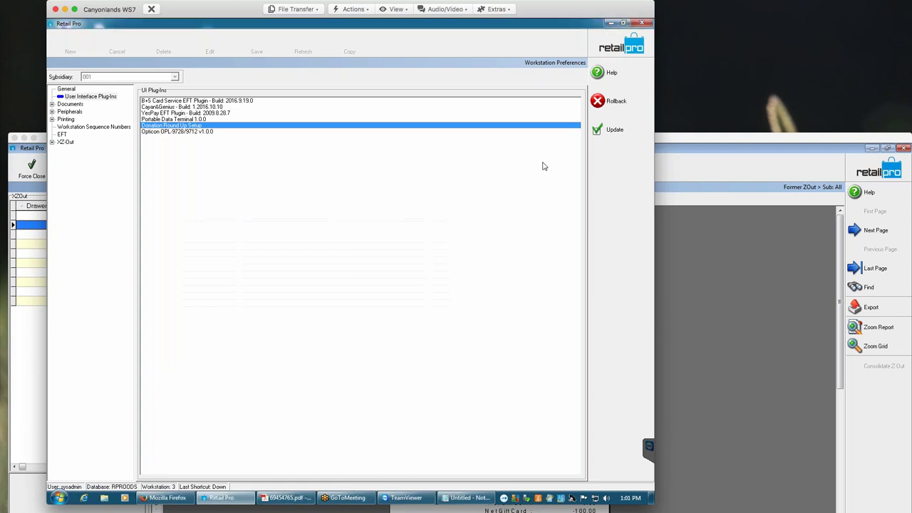
click(611, 130)
- Start a new receipt, look up items matching "*as*", and add MAGNET TURRET ARCH CLASSIC
click(69, 44)
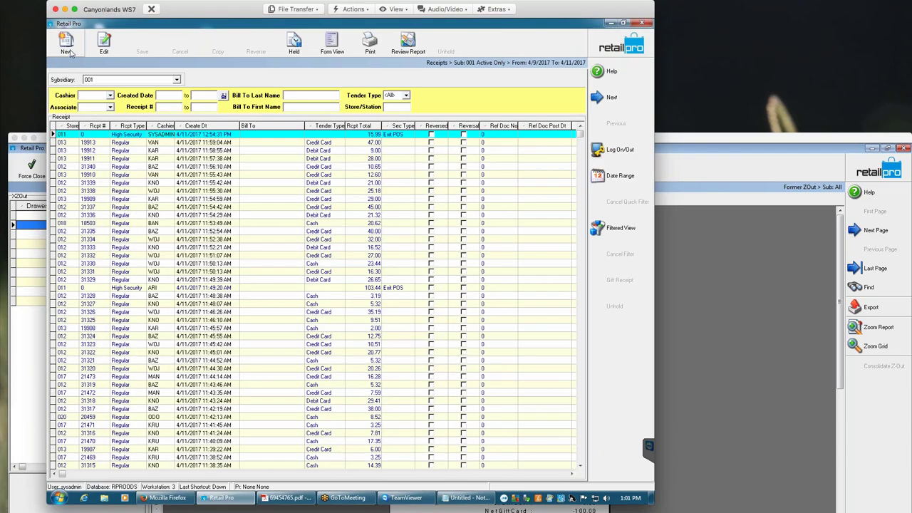
double_click(126, 138)
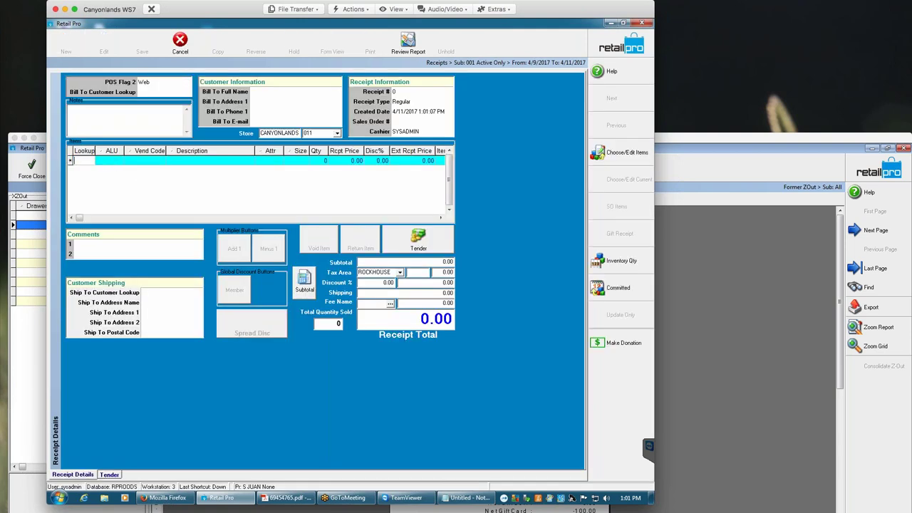
text(as*)
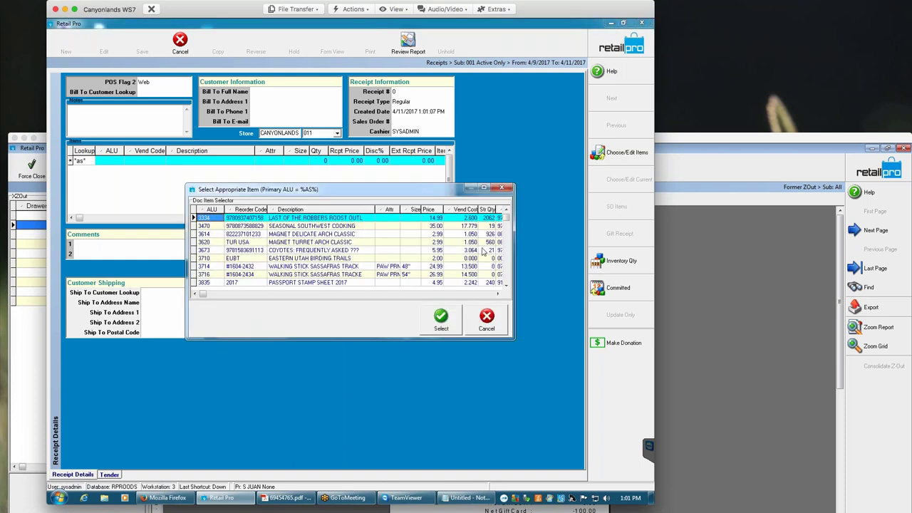
click(497, 294)
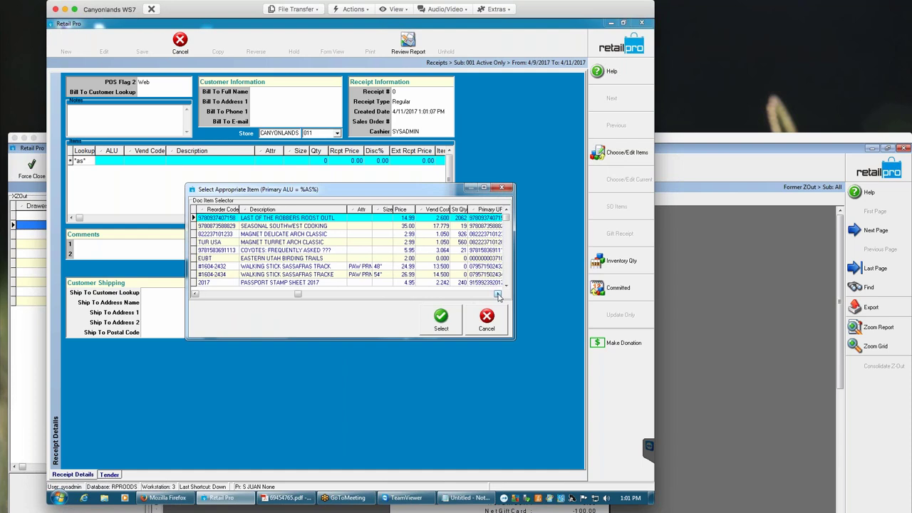
click(497, 294)
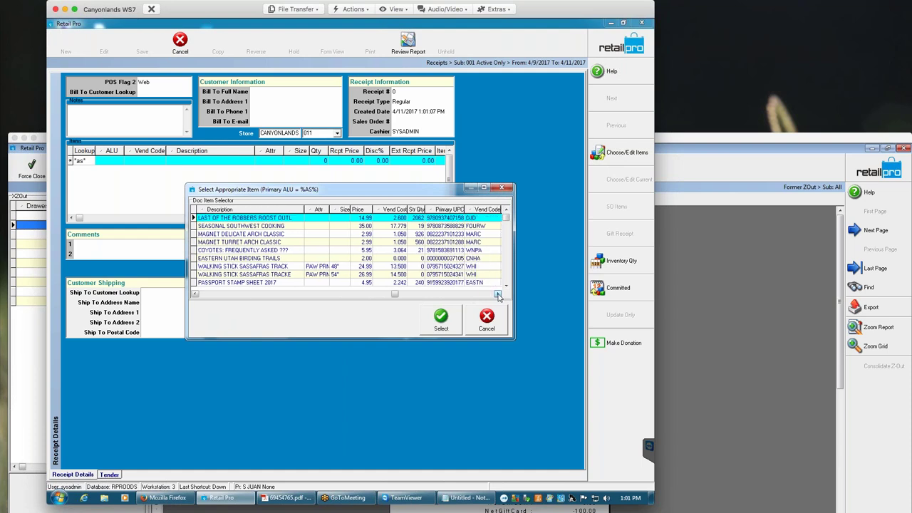
click(498, 295)
click(211, 295)
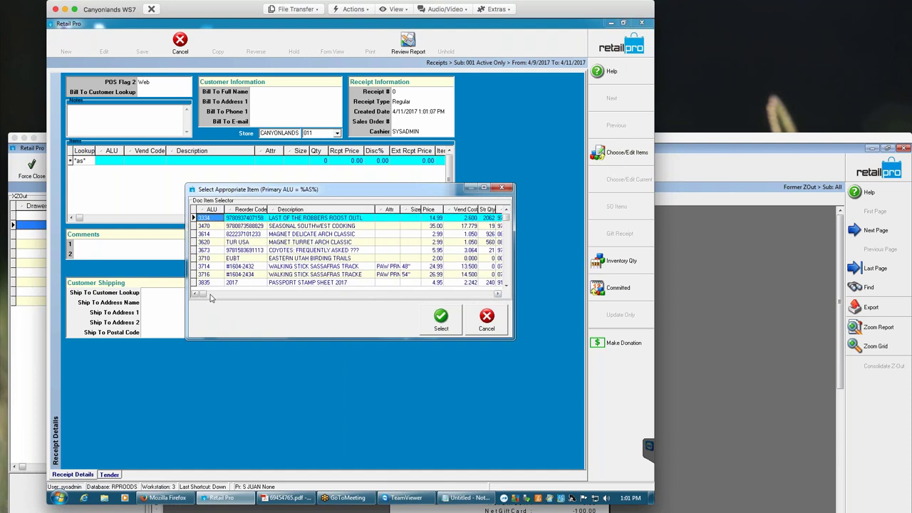
click(289, 243)
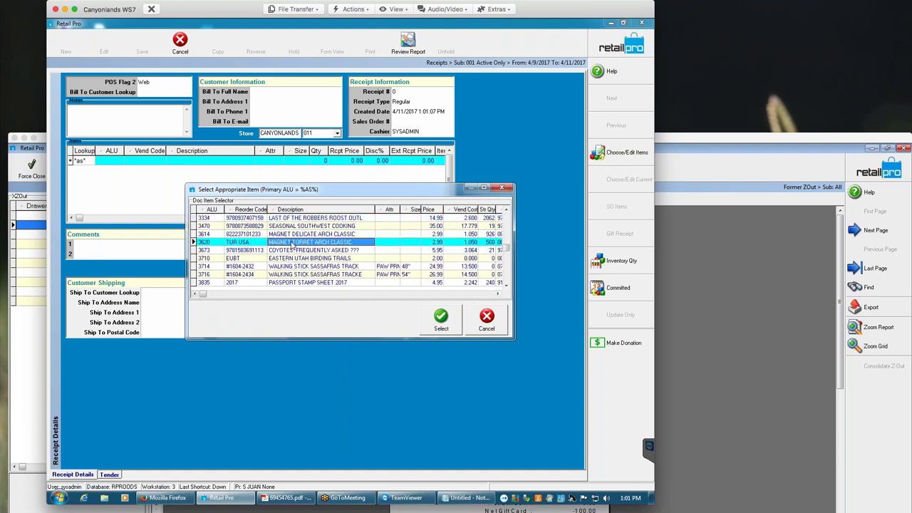
click(440, 322)
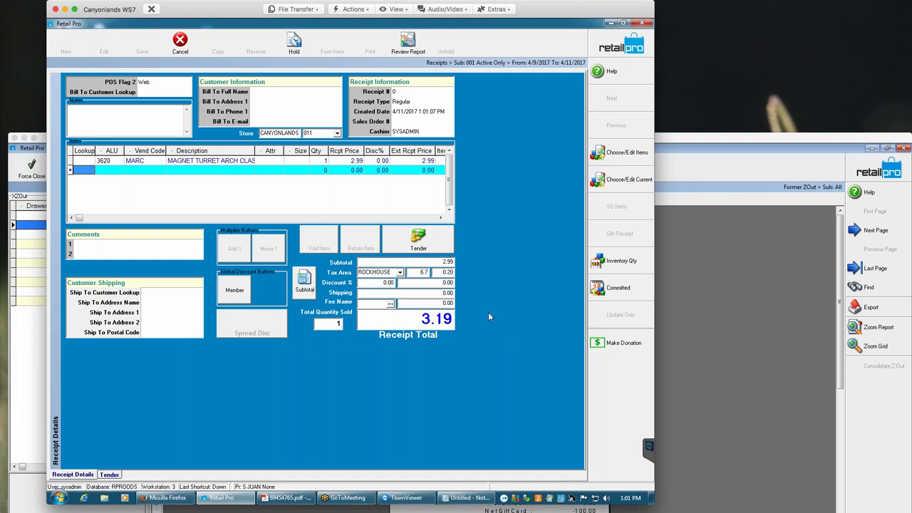
- Take the magnet receipt to tender without a donation, and bring up the Make Donation prompt once more and decline it
click(440, 244)
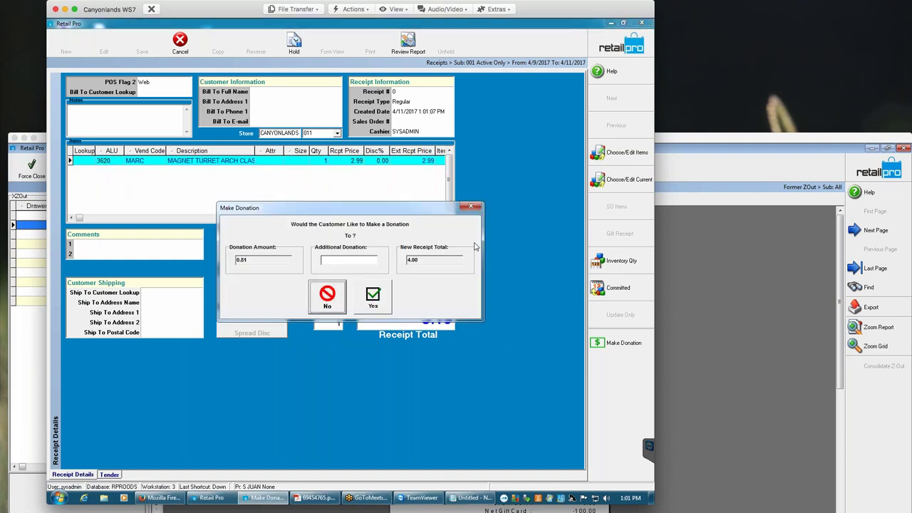
key(Tab)
key(Return)
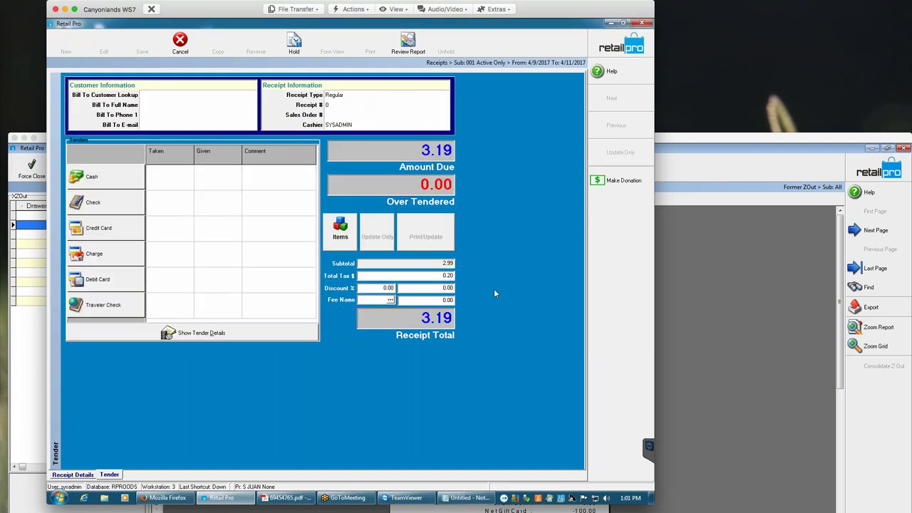
click(615, 182)
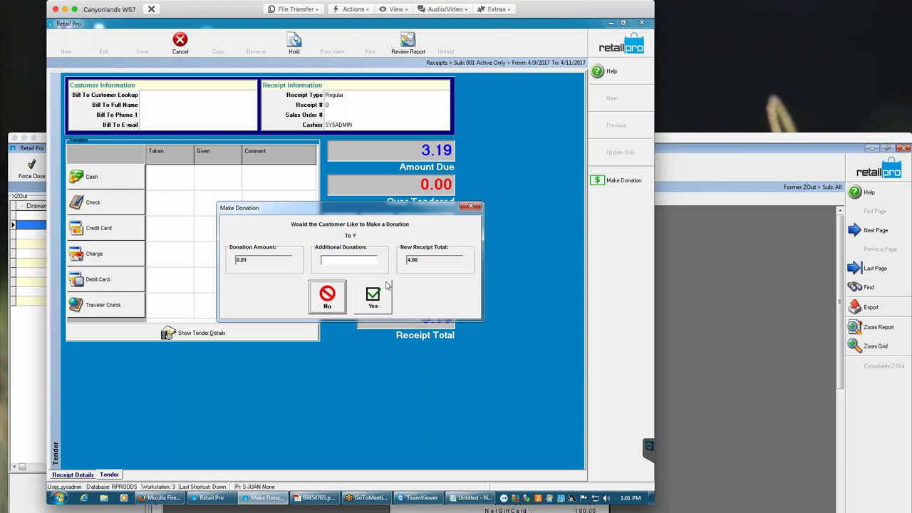
click(332, 296)
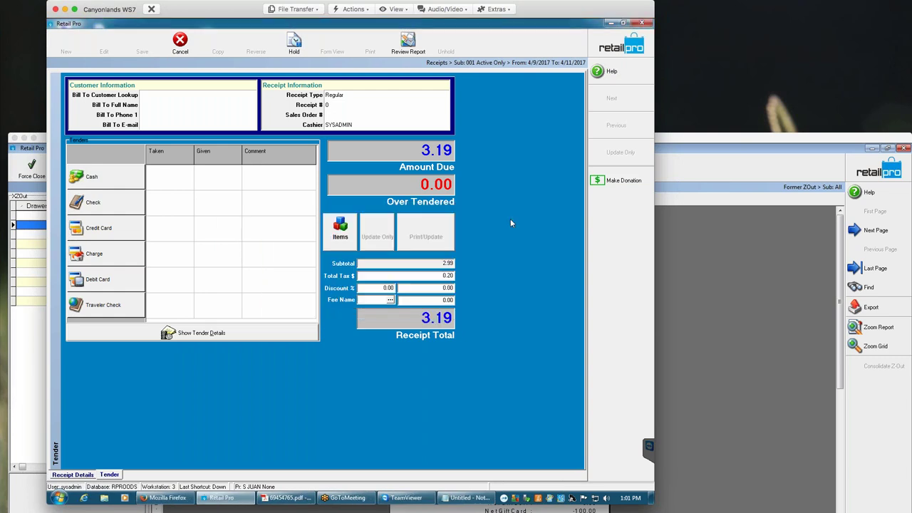
- Discard the open receipt and bring up the Donation Round Up Setup plug-in in the workstation preferences
click(642, 23)
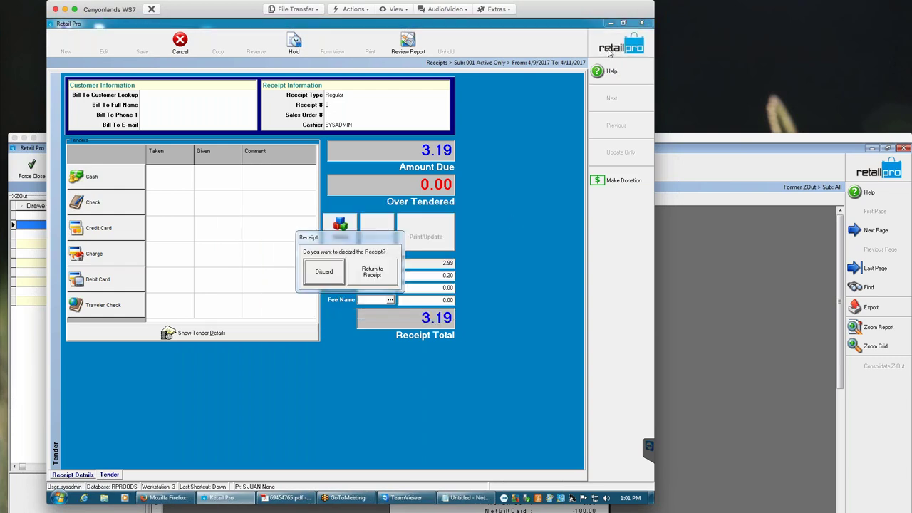
click(323, 272)
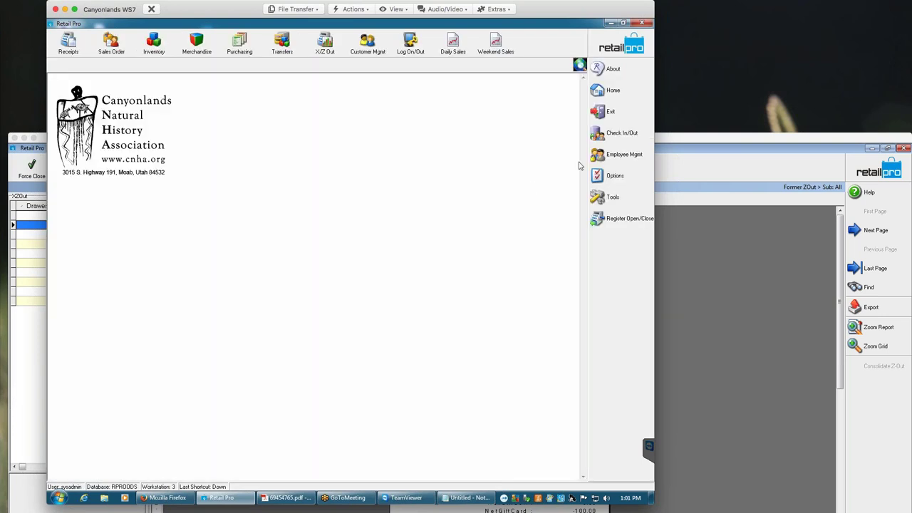
click(605, 180)
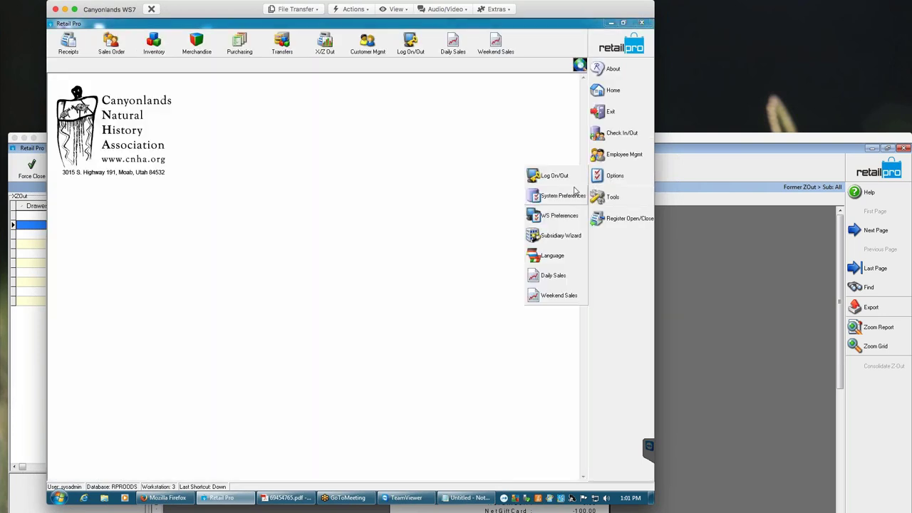
click(559, 215)
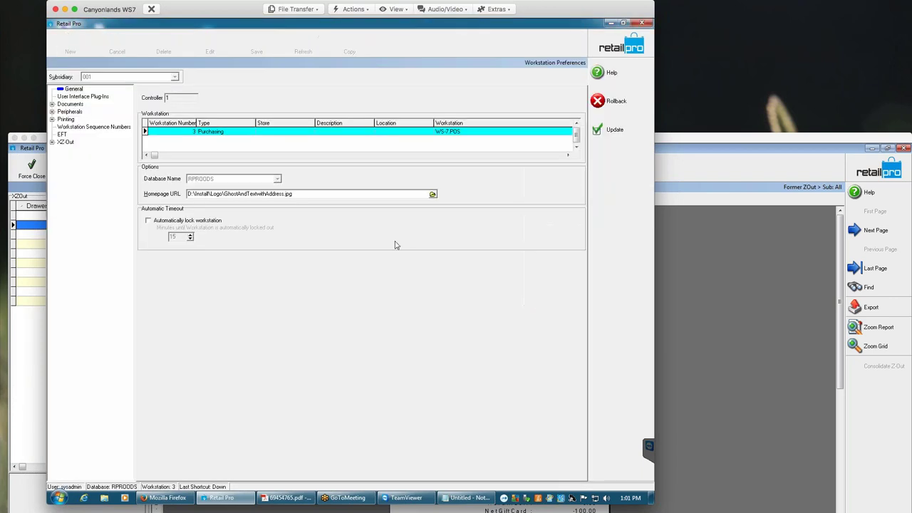
click(71, 96)
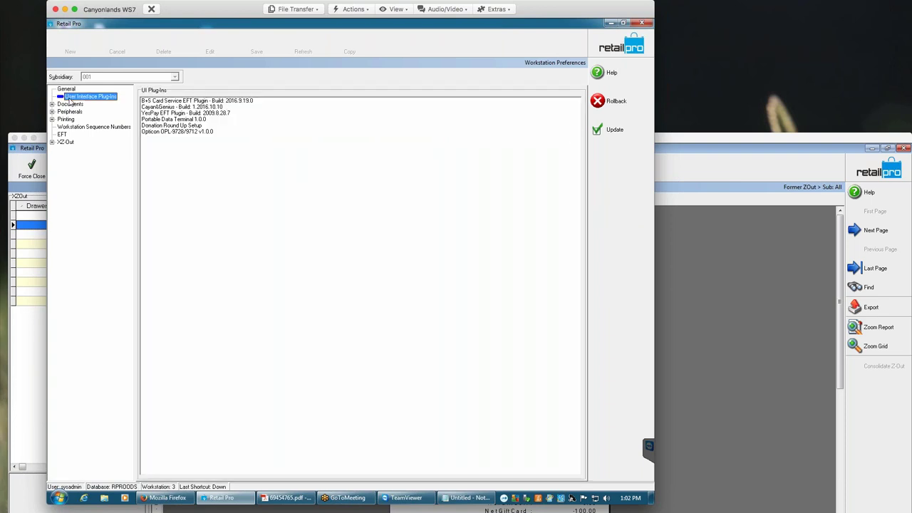
double_click(170, 126)
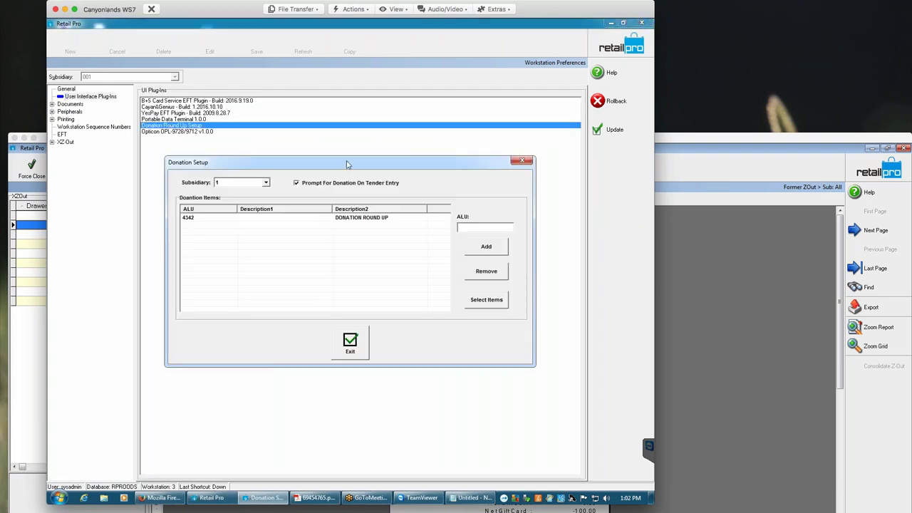
drag(347, 162, 349, 152)
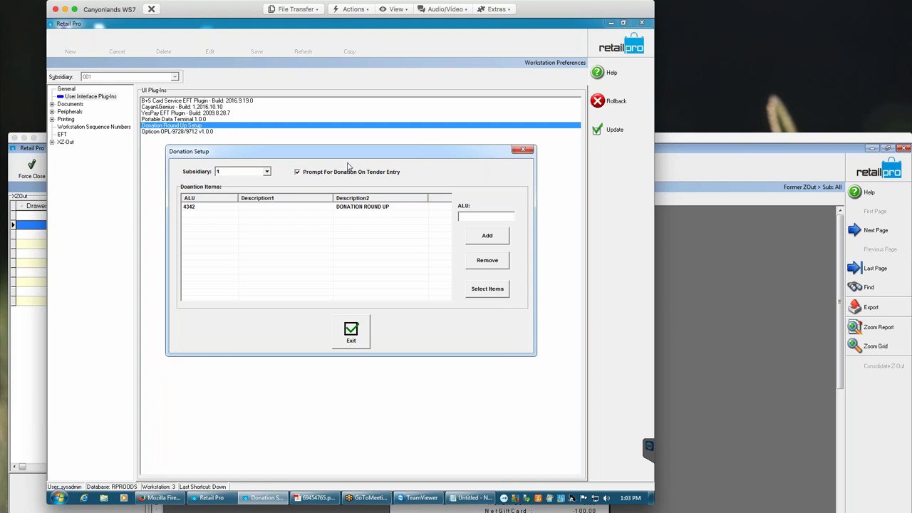
- Turn off Prompt For Donation On Tender Entry in Donation Setup, exit it, and update the workstation preferences
click(299, 174)
click(351, 330)
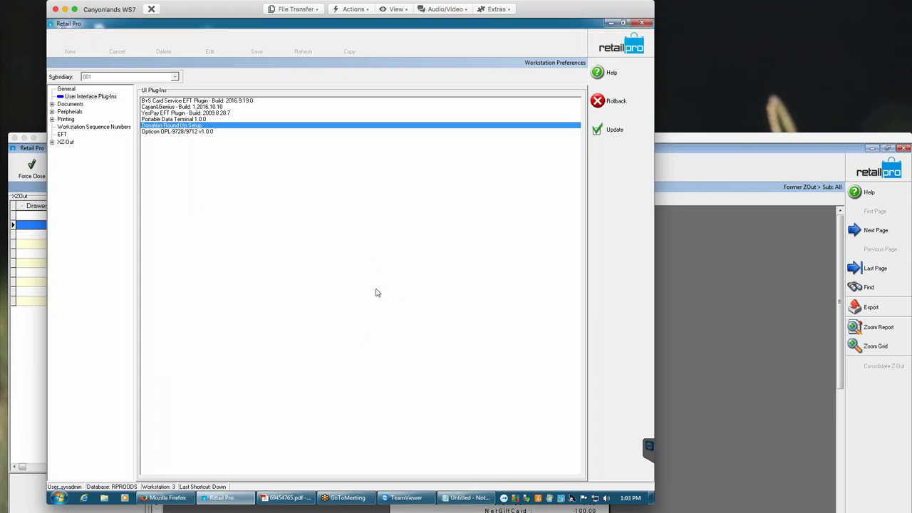
click(625, 132)
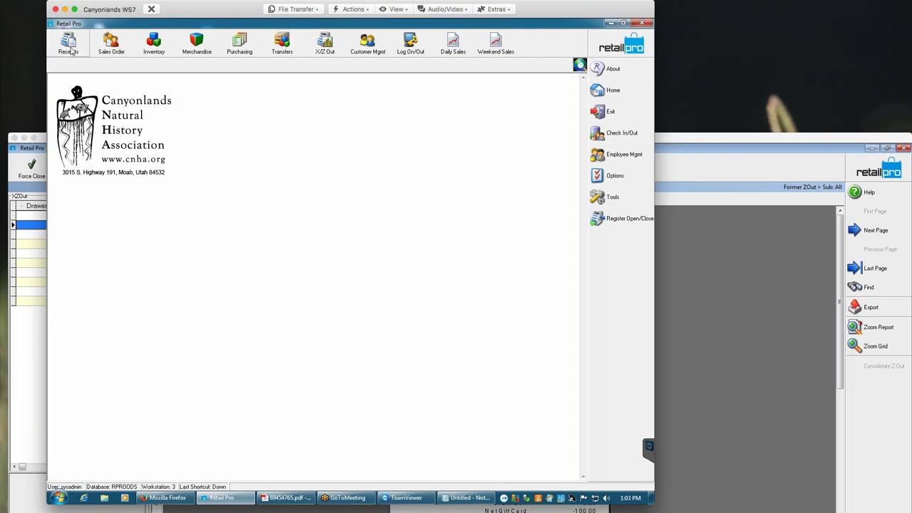
- Create a new receipt, look up items matching "*as*", and add MAGNET TURRET ARCH CLASSIC
click(69, 45)
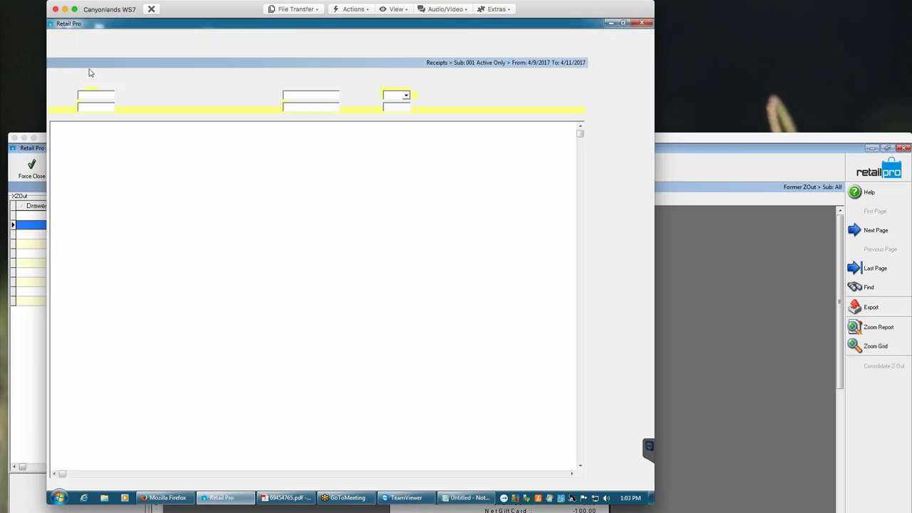
click(76, 47)
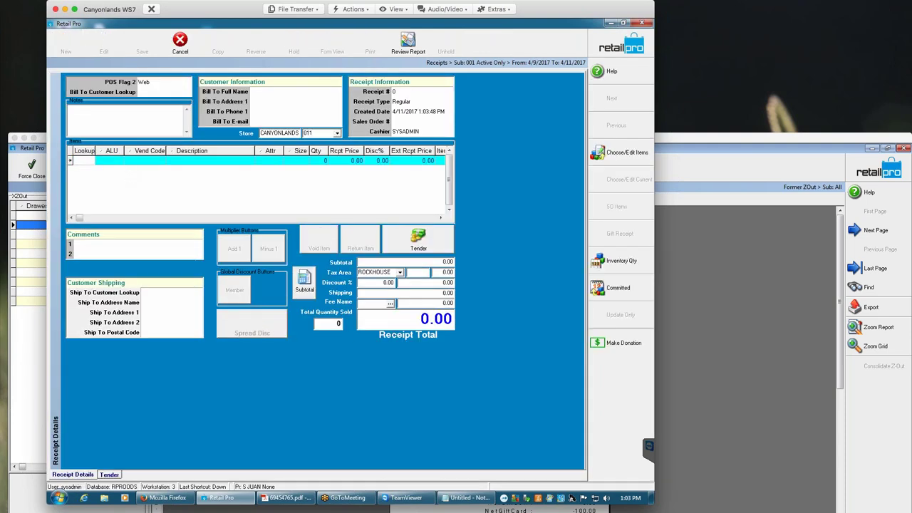
text(*as*)
key(Return)
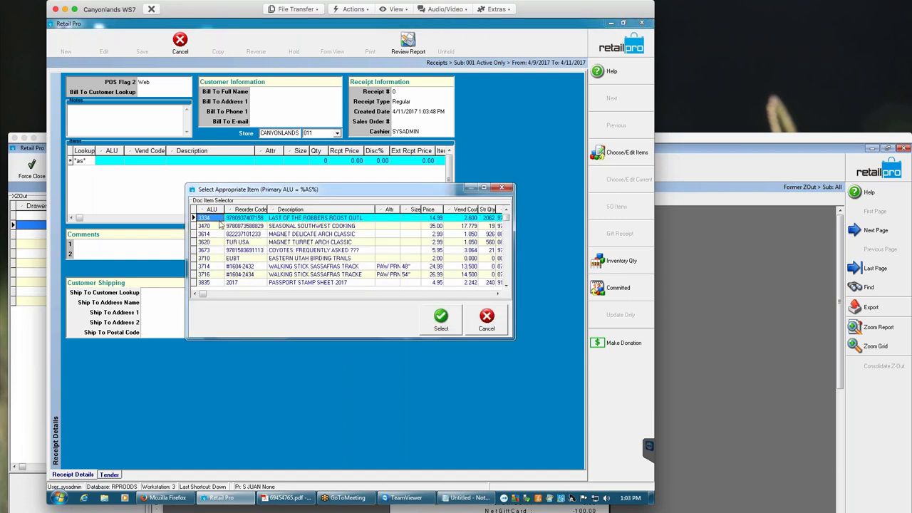
click(319, 241)
click(436, 324)
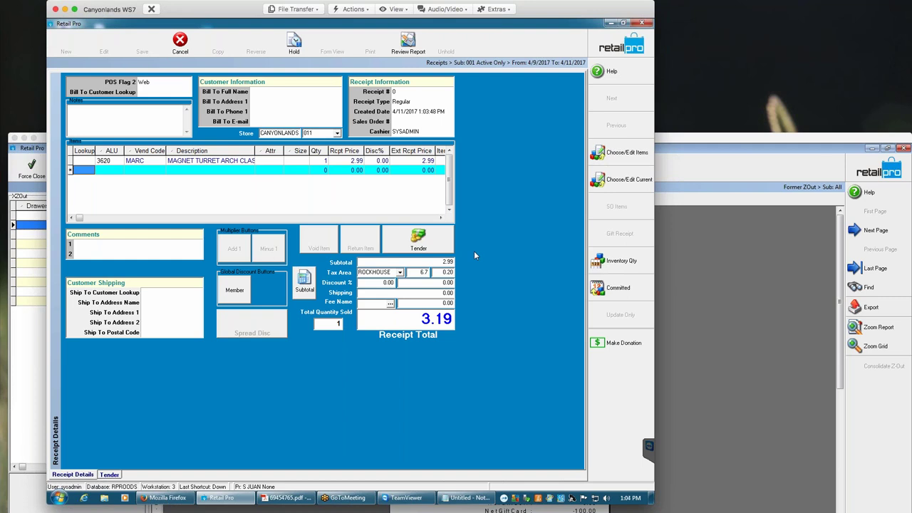
- Take the receipt to tender, bring up the Make Donation prompt manually, and decline the donation
click(418, 241)
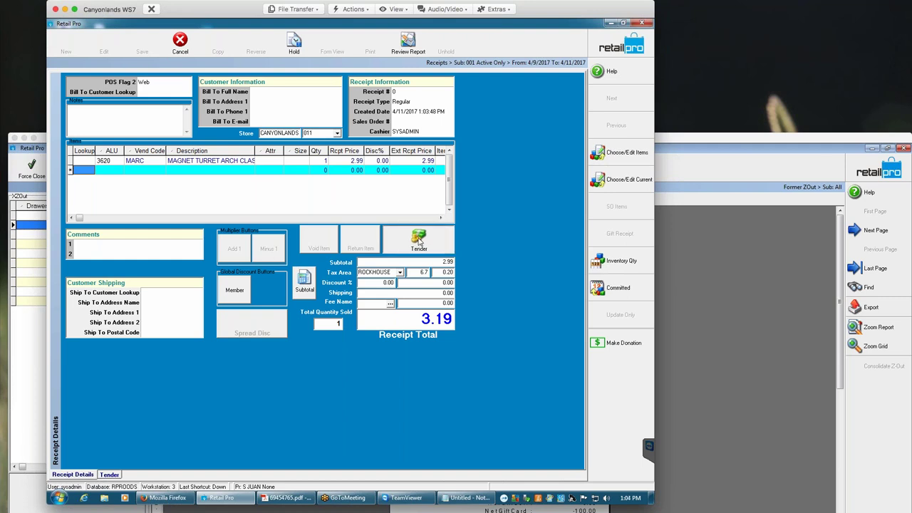
click(609, 181)
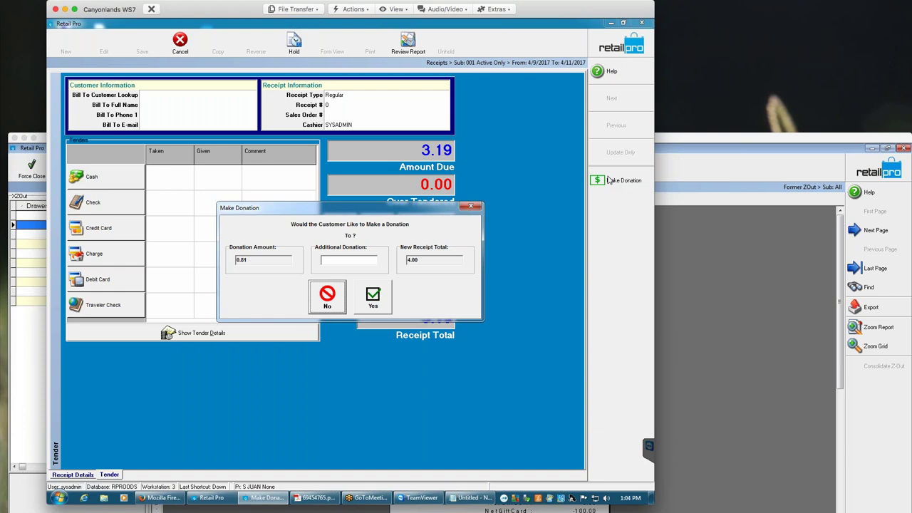
click(333, 296)
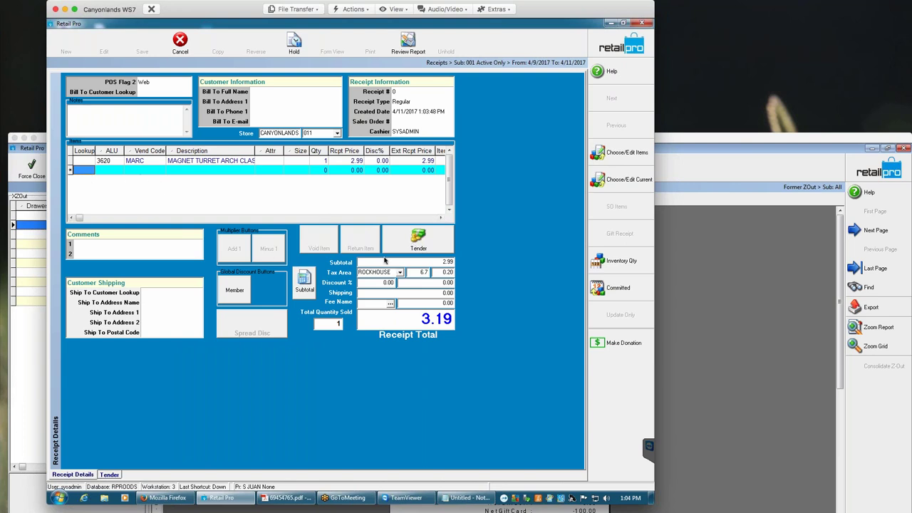
- Switch repeatedly between the receipt's items and its tender screen to check the behavior without the automatic donation prompt
key(Up)
click(413, 242)
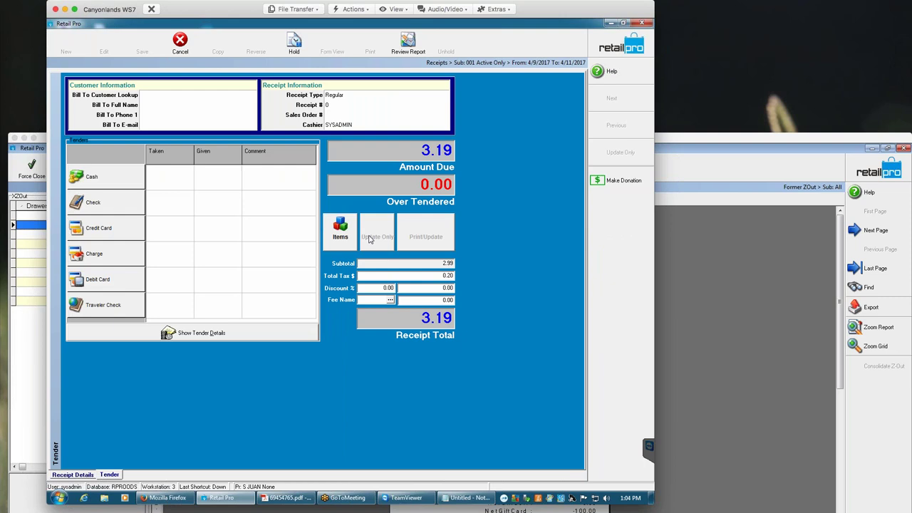
click(347, 238)
click(406, 240)
click(346, 244)
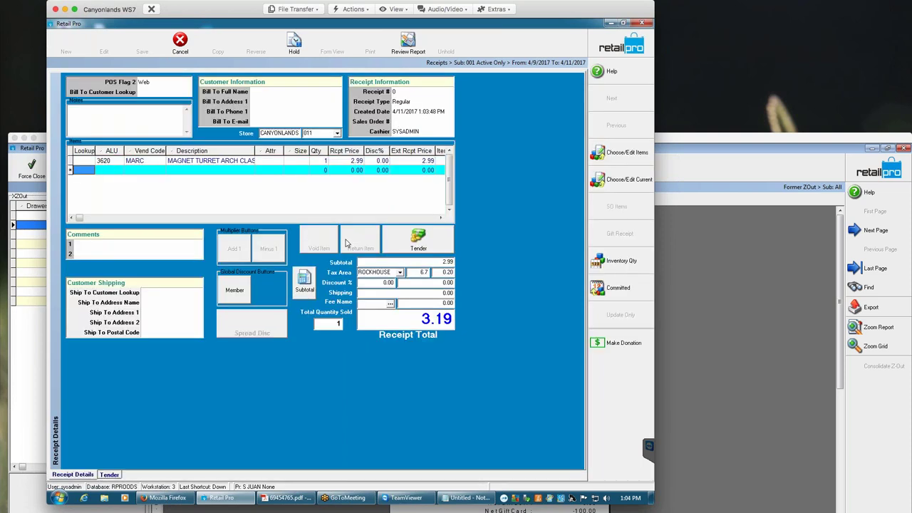
click(435, 248)
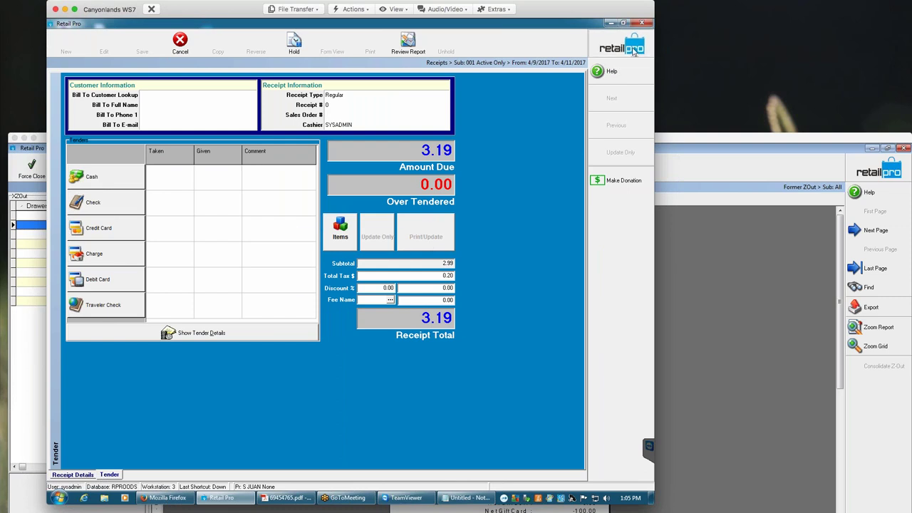
- Discard the magnet receipt and open the User Interface Plug-Ins list in the workstation preferences
click(641, 23)
click(317, 274)
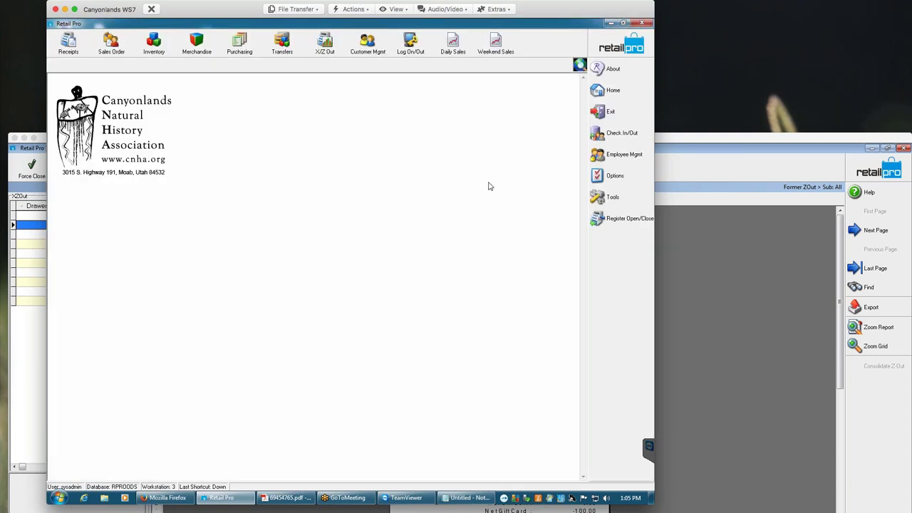
click(612, 175)
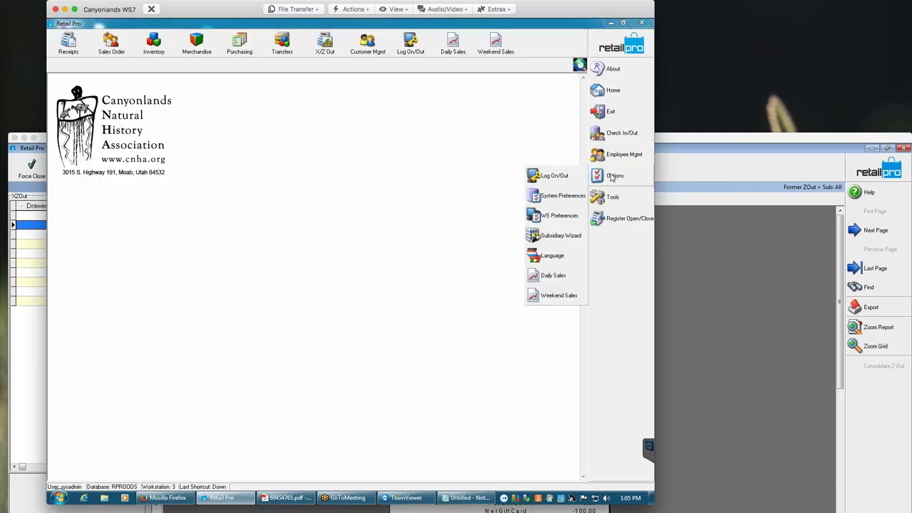
click(560, 216)
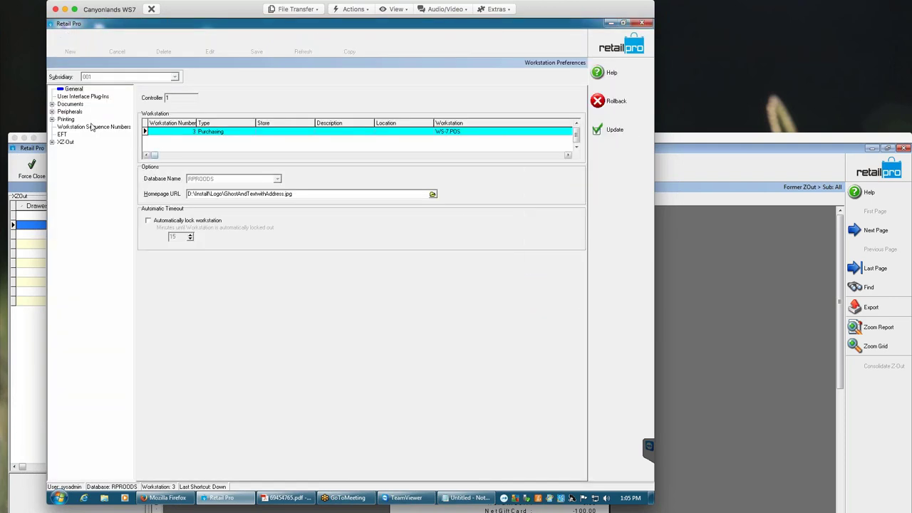
click(79, 97)
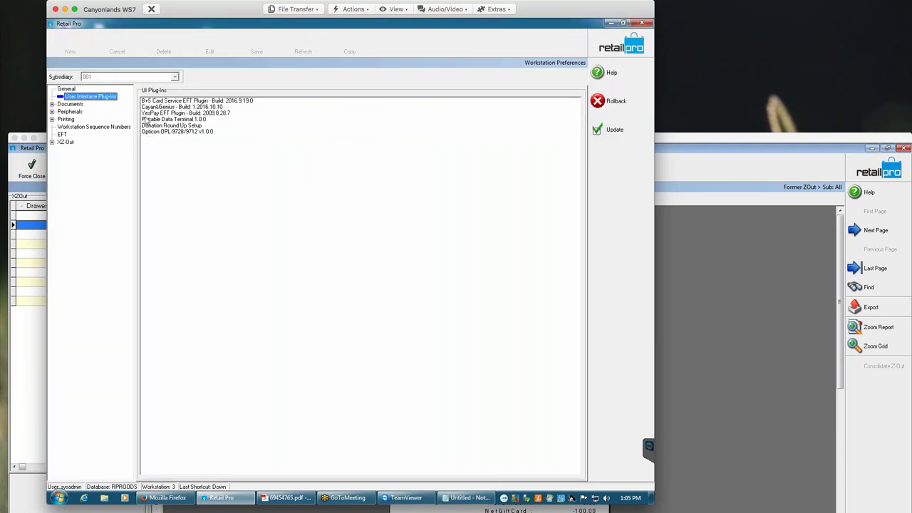
click(206, 107)
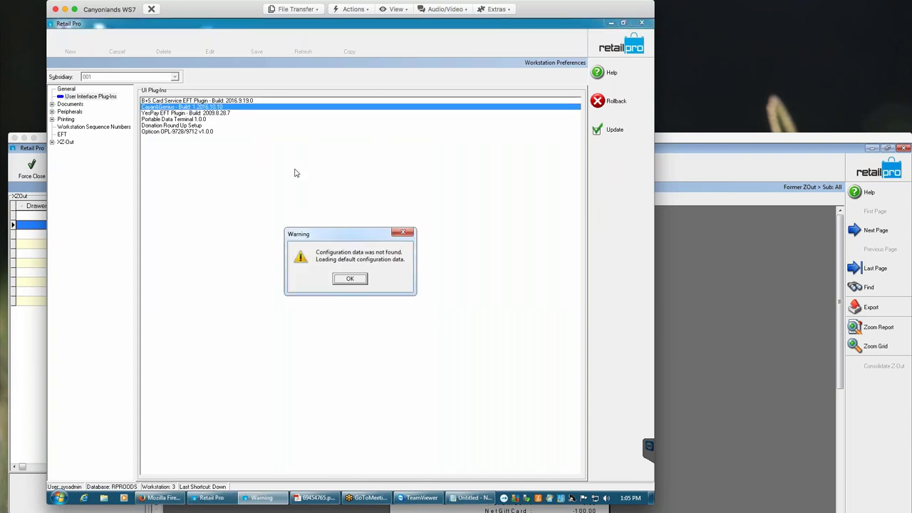
click(352, 277)
click(463, 366)
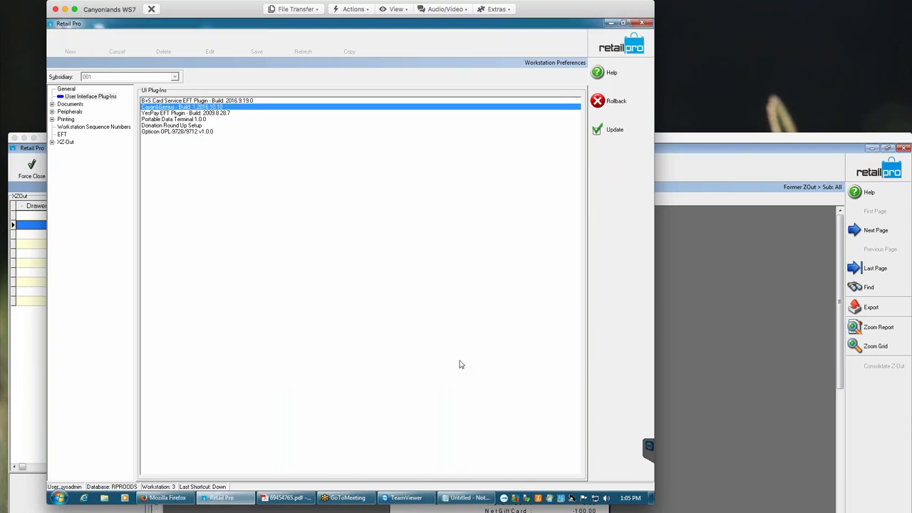
- Turn Prompt For Donation On Tender Entry back on in Donation Round Up Setup, exit it, and update the preferences
click(180, 129)
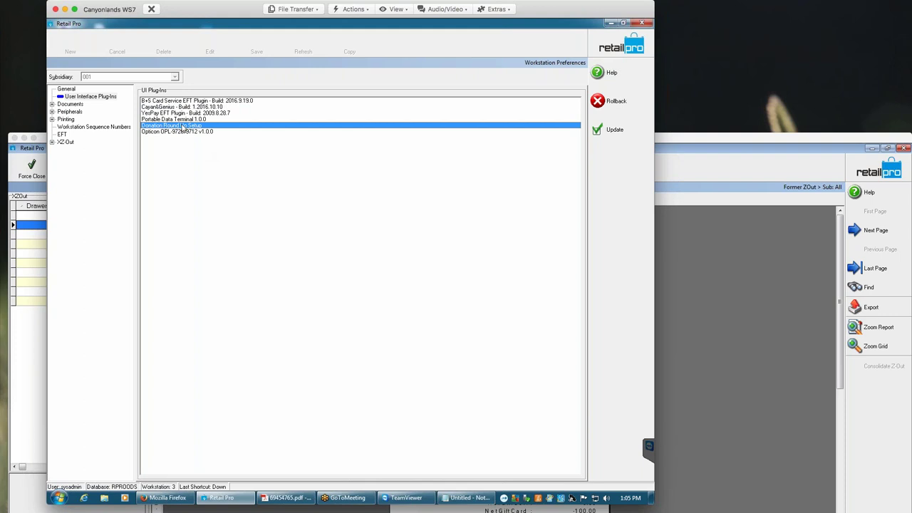
click(324, 185)
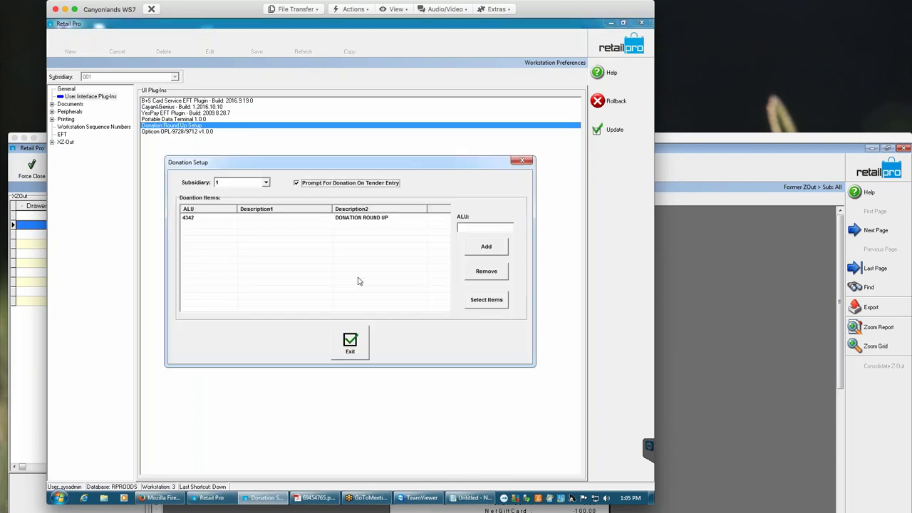
click(350, 350)
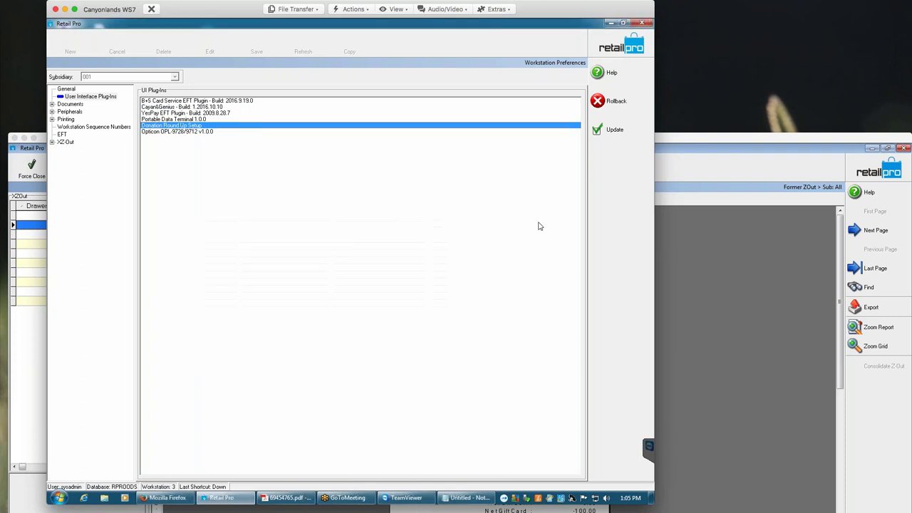
click(610, 131)
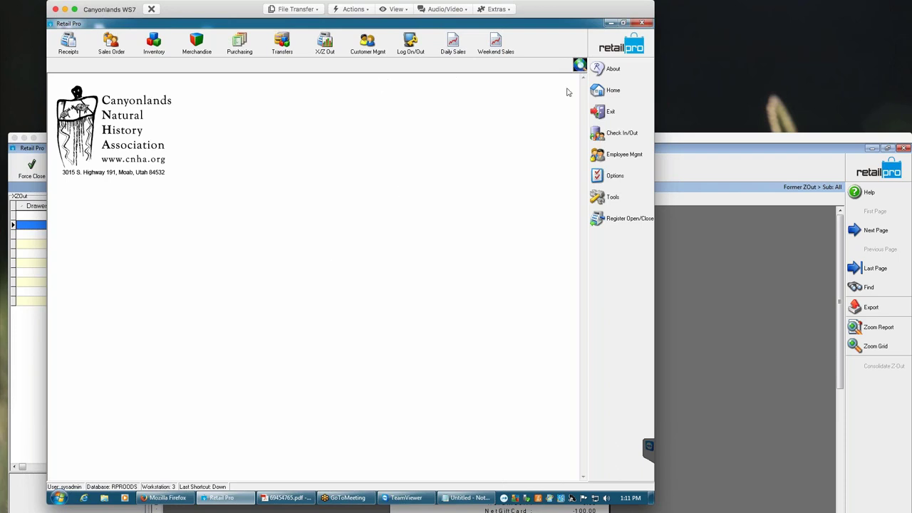
- Open the merchandise Description Fill Formulas in the local system preferences and select the empty target field
click(613, 175)
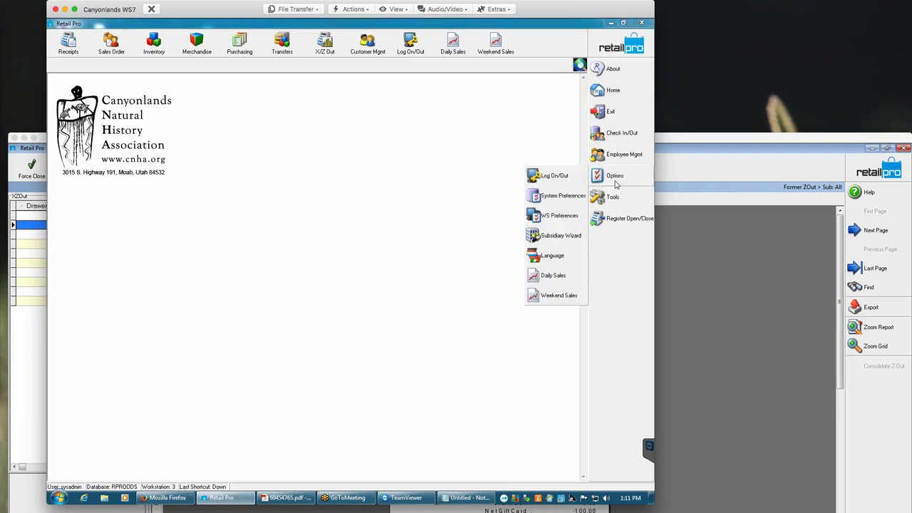
click(567, 197)
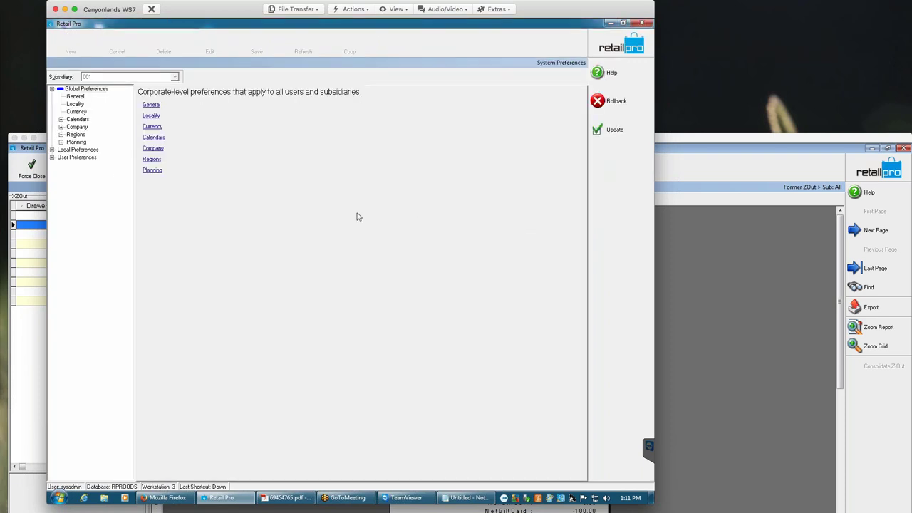
click(52, 149)
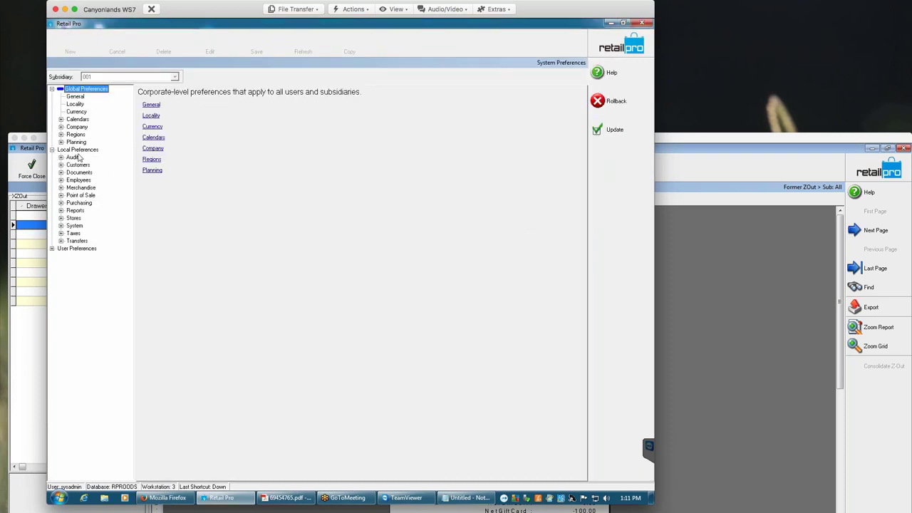
click(61, 188)
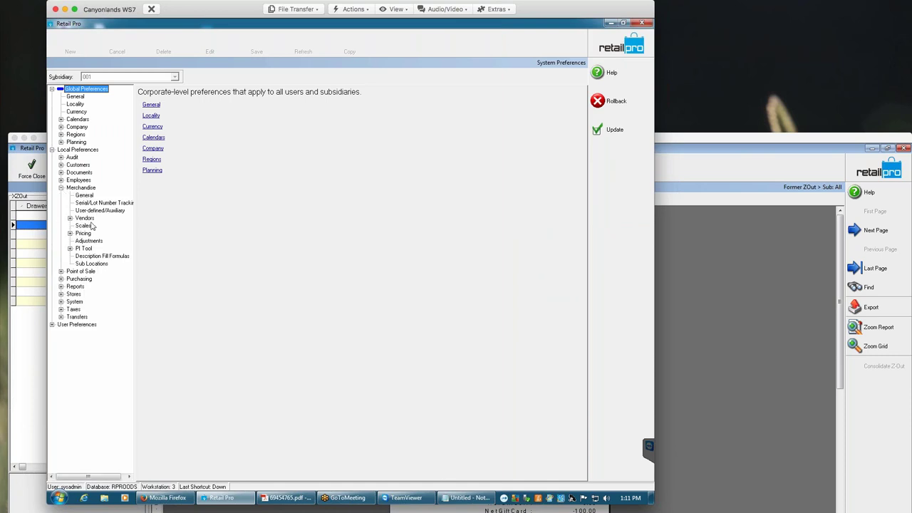
click(87, 261)
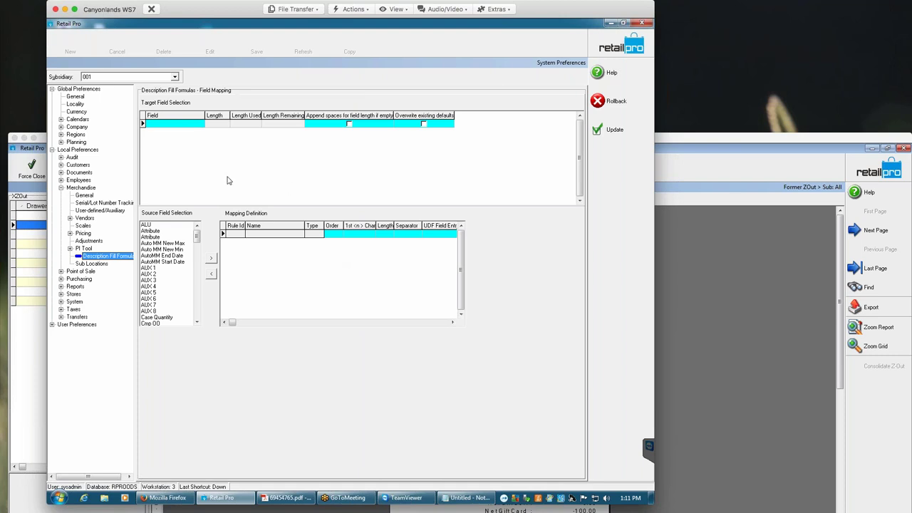
click(201, 125)
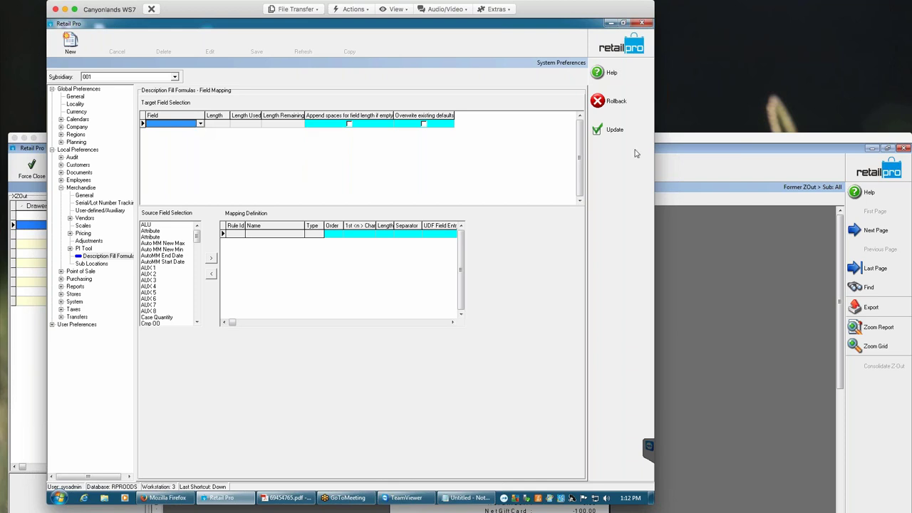
- Update the preferences, open the inventory list, and add the Description 4 column to its Price Manager layout
click(615, 132)
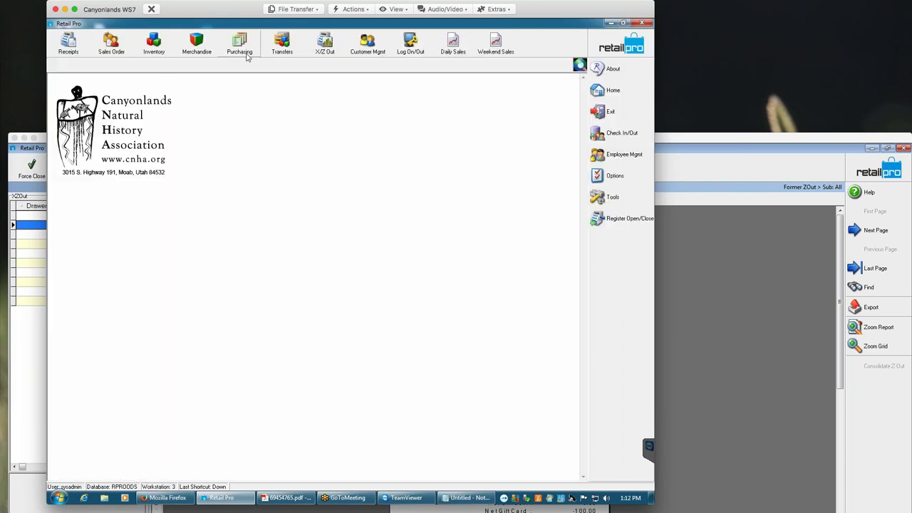
click(154, 42)
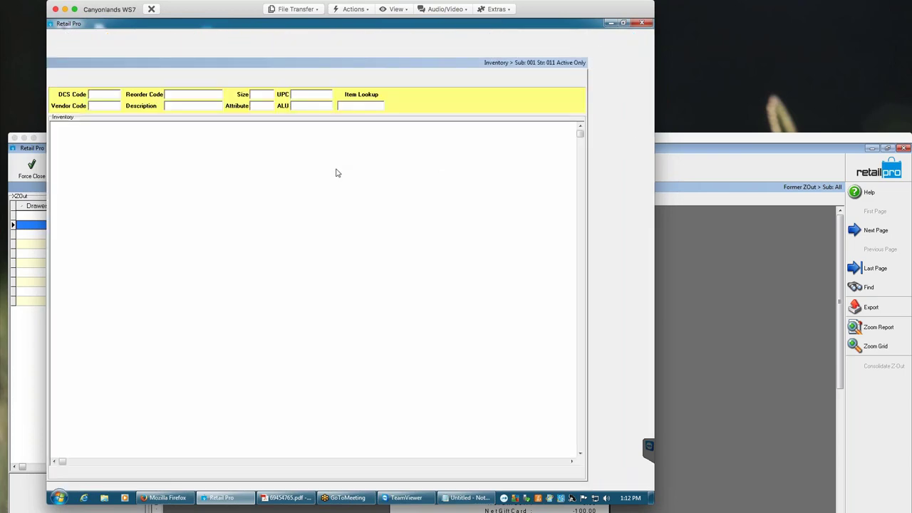
right_click(322, 131)
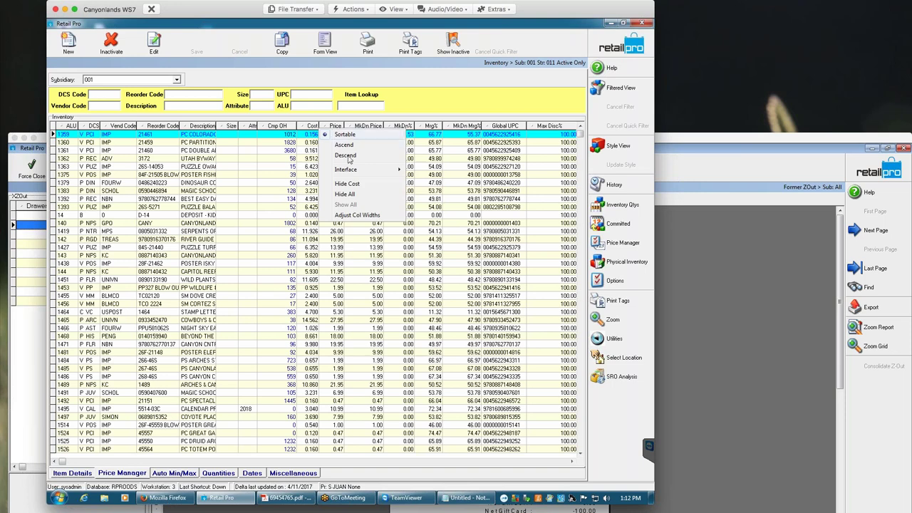
mouse_move(352, 171)
click(437, 179)
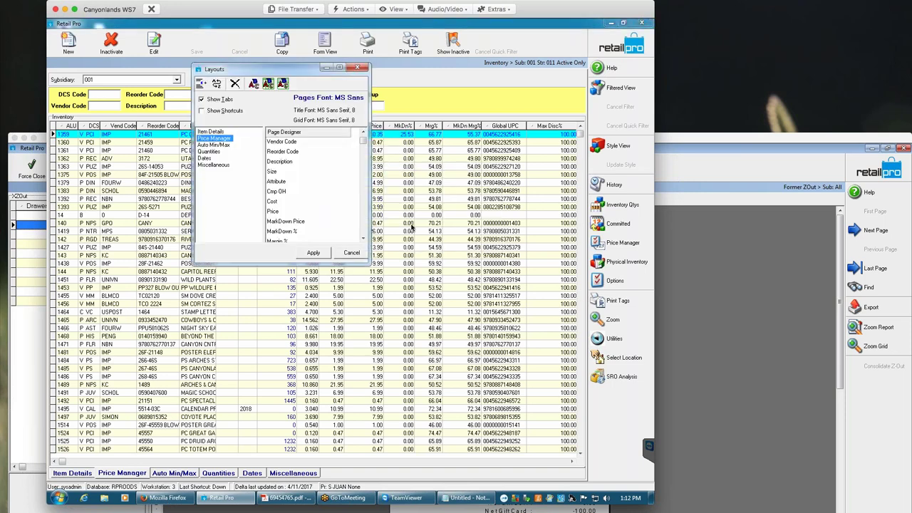
scroll(363, 213, down, 5)
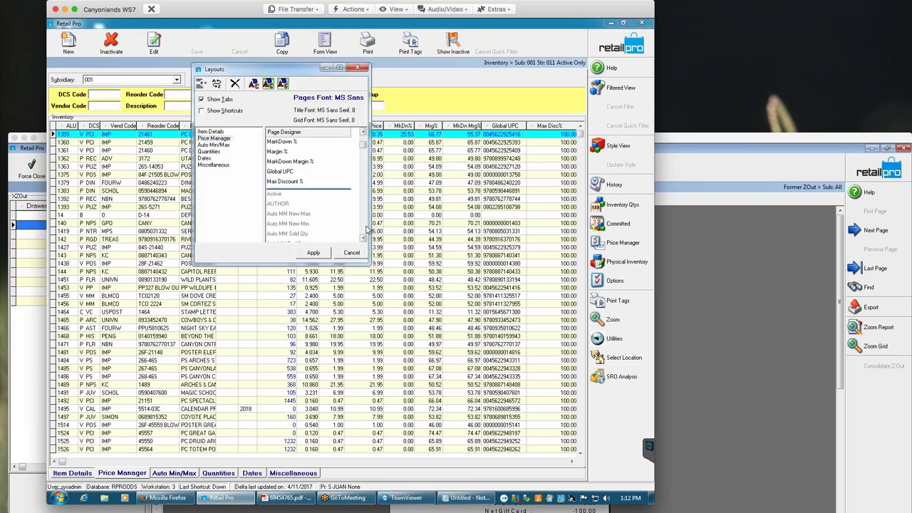
scroll(367, 230, down, 5)
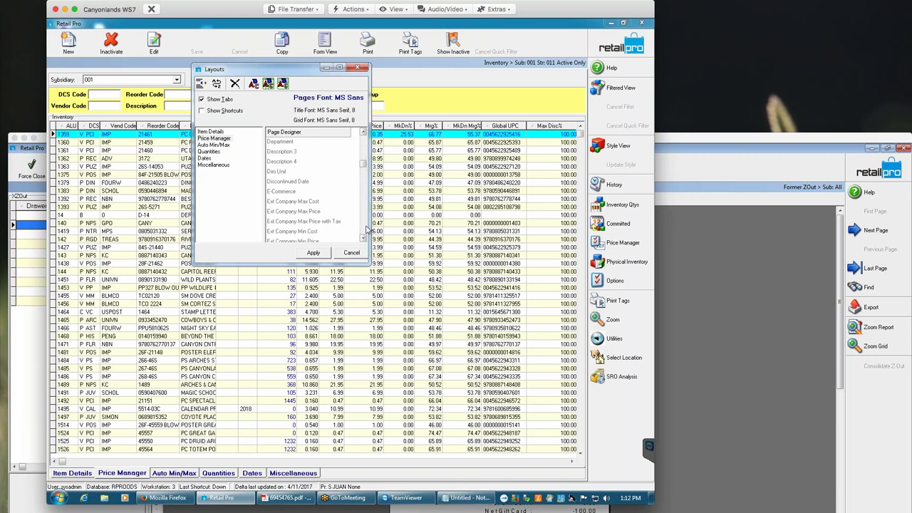
click(307, 162)
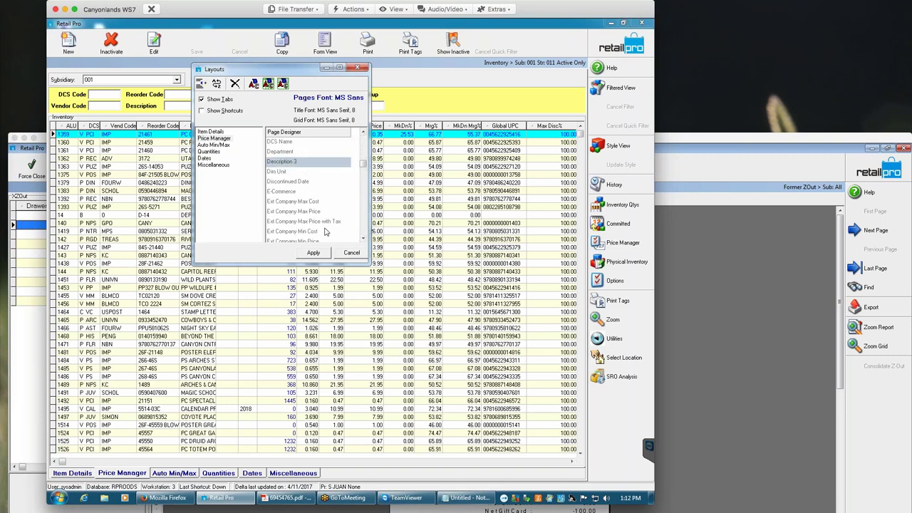
click(313, 253)
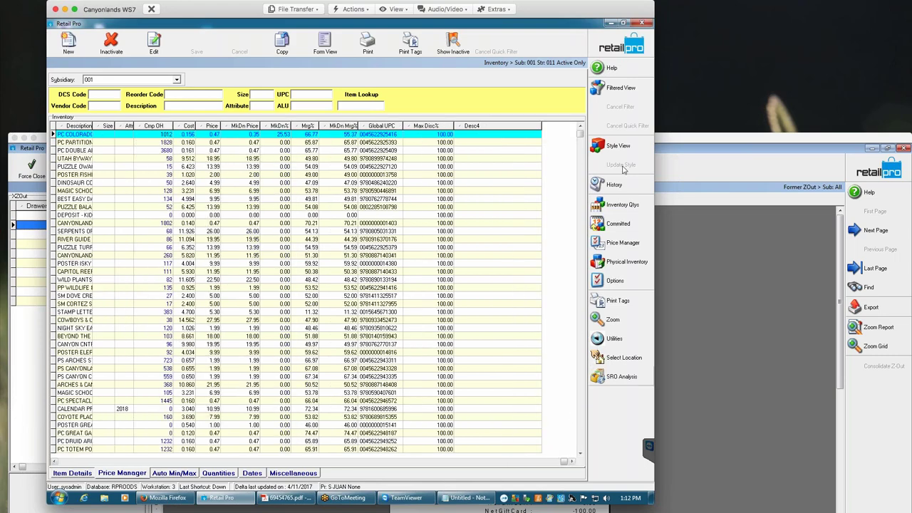
- Examine the Desc4 column down through the inventory items to see whether the field is in use
click(581, 446)
scroll(581, 447, down, 20)
key(Down)
key(Down)
key(Down)
key(Down)
key(Down)
key(Down)
key(Down)
key(Down)
key(Down)
key(Down)
key(Down)
key(Down)
key(Down)
key(Down)
key(Down)
key(Down)
key(Down)
key(Down)
key(Down)
key(Down)
key(Down)
key(Down)
key(Down)
key(Down)
key(Down)
key(Down)
key(Down)
key(Down)
key(Down)
key(Down)
key(Down)
key(Down)
key(Down)
key(Down)
key(Down)
key(Down)
key(Down)
key(Down)
key(Down)
key(Down)
- Start a filtered view of the inventory with Description 4 as the filter element and open its criteria list
click(619, 89)
right_click(368, 188)
click(391, 194)
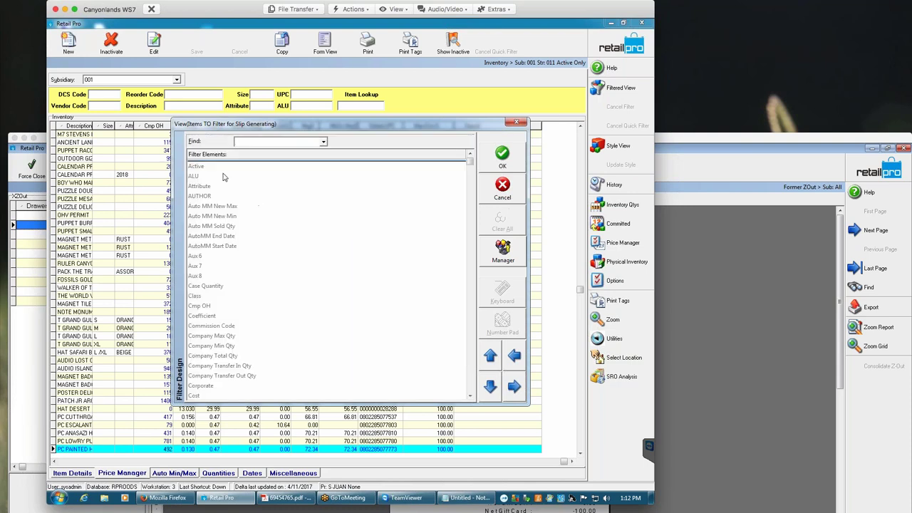
click(470, 380)
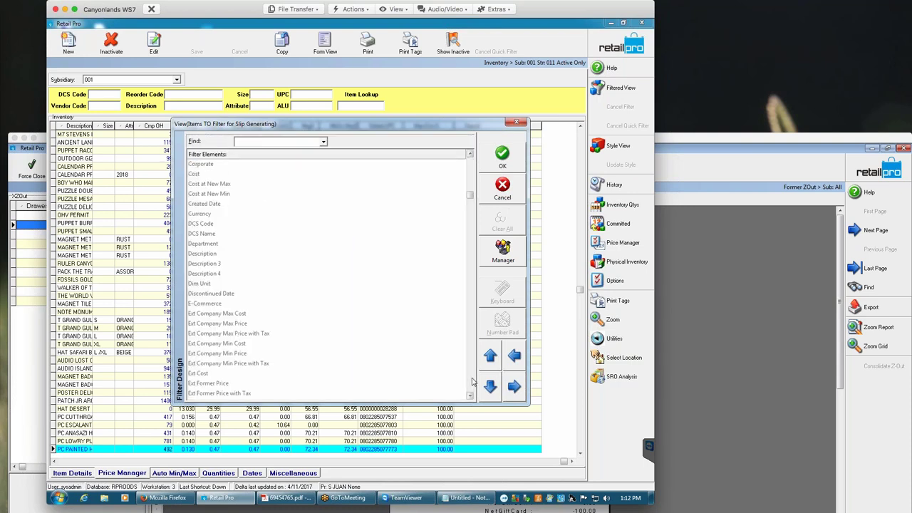
click(229, 278)
right_click(230, 276)
click(262, 294)
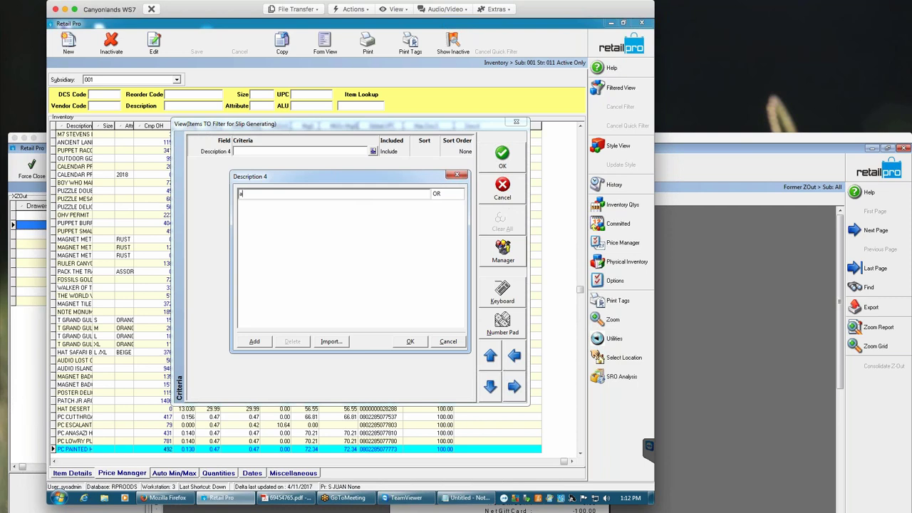
- Filter Description 4 on the OR criteria a, e, i, o, u and the digits 1 through 9 and 0, and apply it
key(Return)
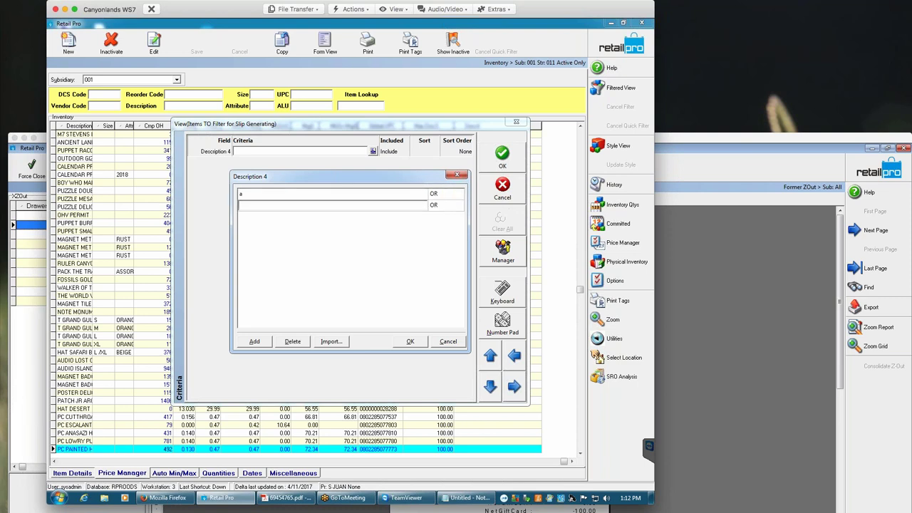
text(e)
key(Return)
text(i)
key(Return)
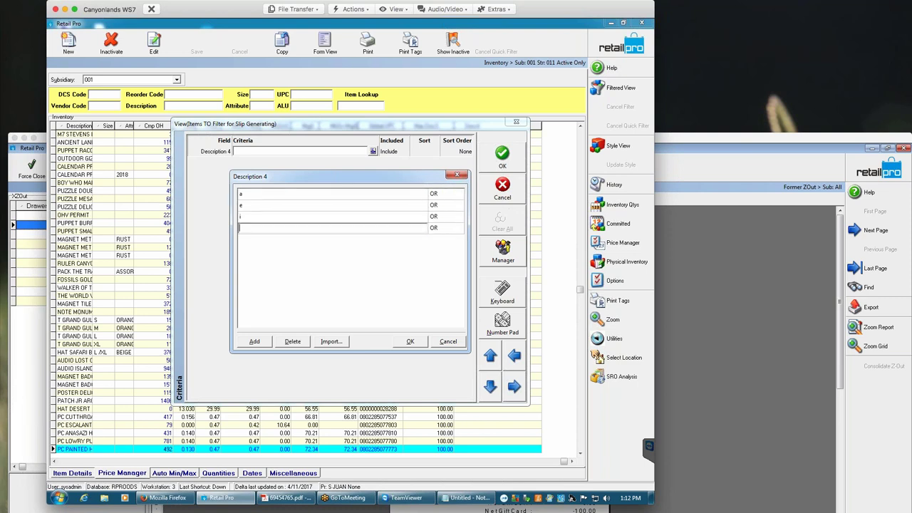
text(o)
key(Tab)
key(Tab)
text(u)
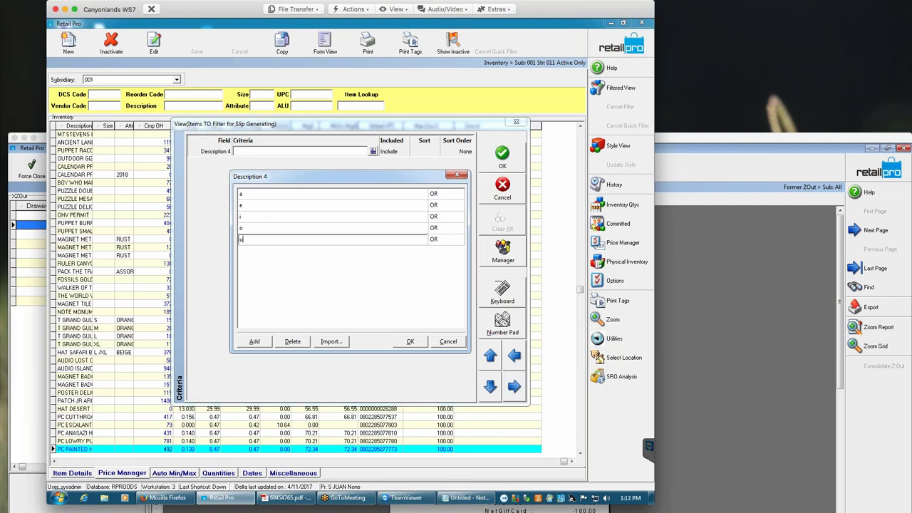
key(Tab)
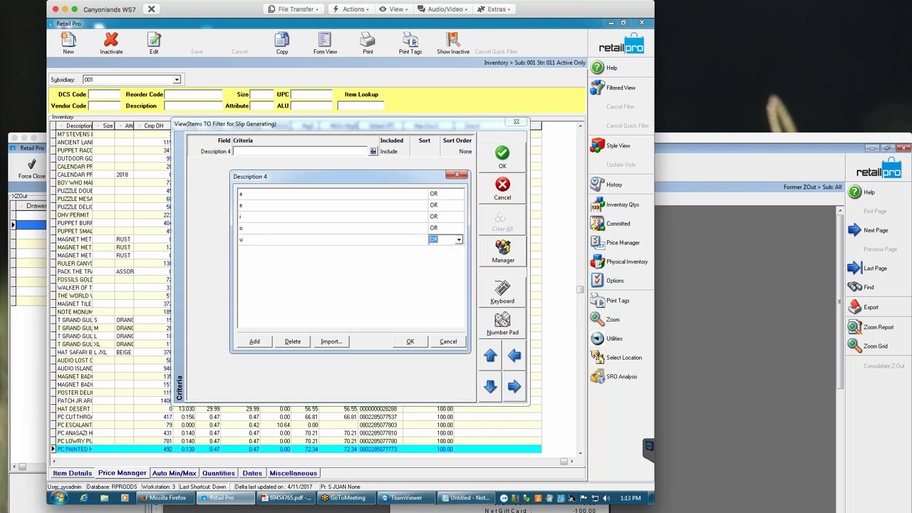
key(Tab)
text(1)
key(Tab)
key(Tab)
text(2)
key(Tab)
key(Tab)
text(3)
key(Tab)
key(Tab)
text(4)
key(Tab)
key(Tab)
text(5)
key(Tab)
key(Tab)
text(6)
key(Tab)
key(Tab)
text(7)
key(Tab)
key(Tab)
text(8)
key(Tab)
key(Tab)
text(0)
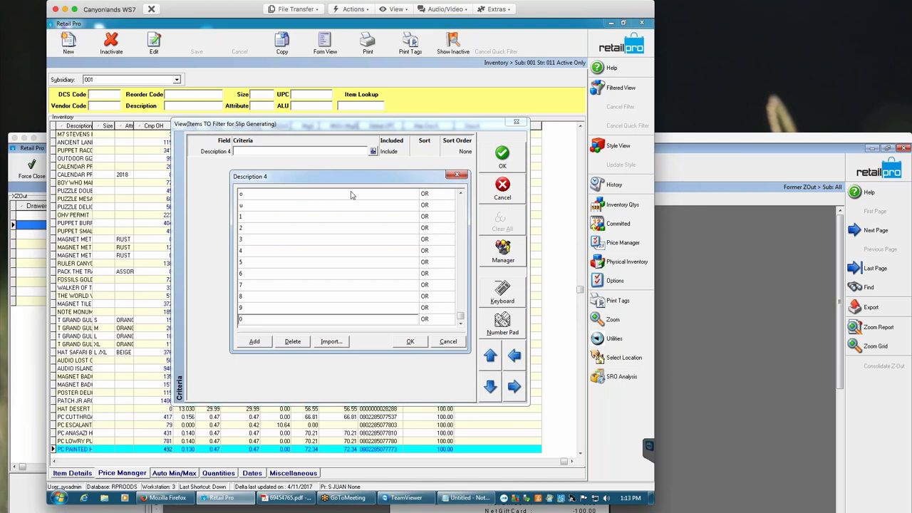
click(410, 341)
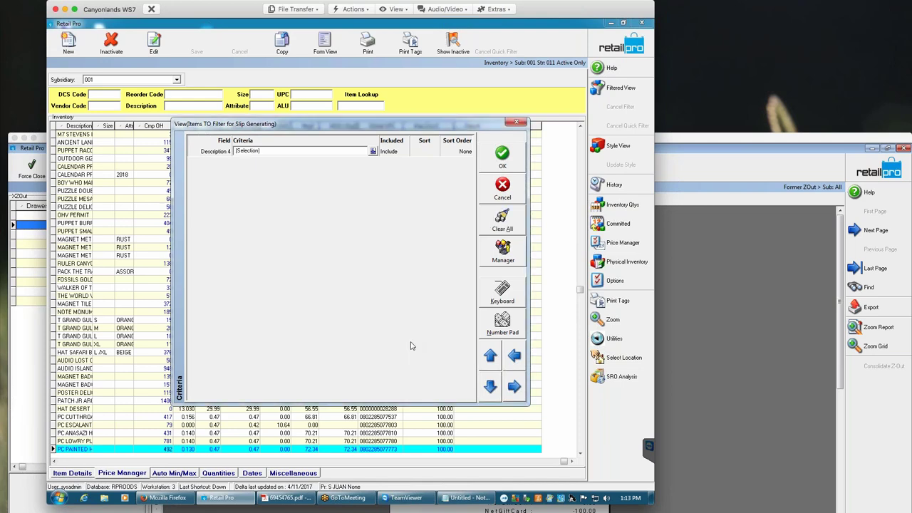
click(502, 160)
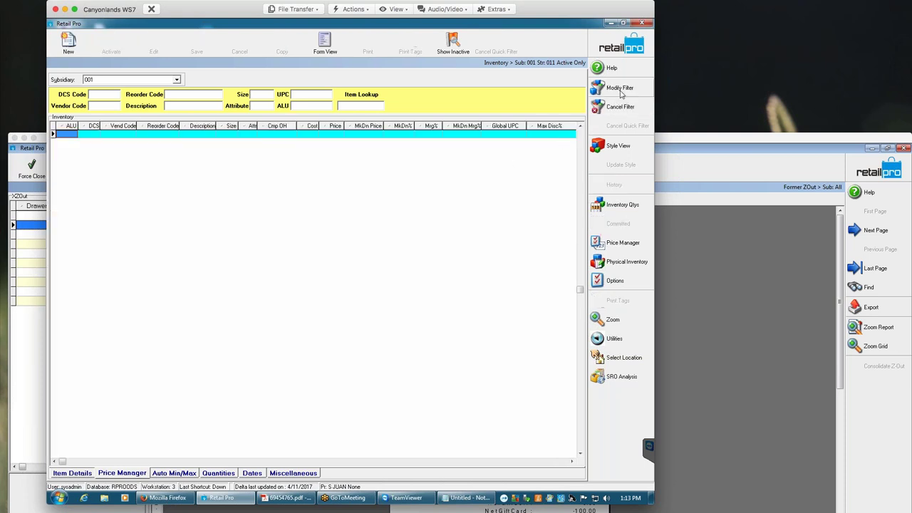
- Cancel the inventory filter, return to the home screen, and reopen the merchandise Description Fill Formulas in the system preferences
click(627, 108)
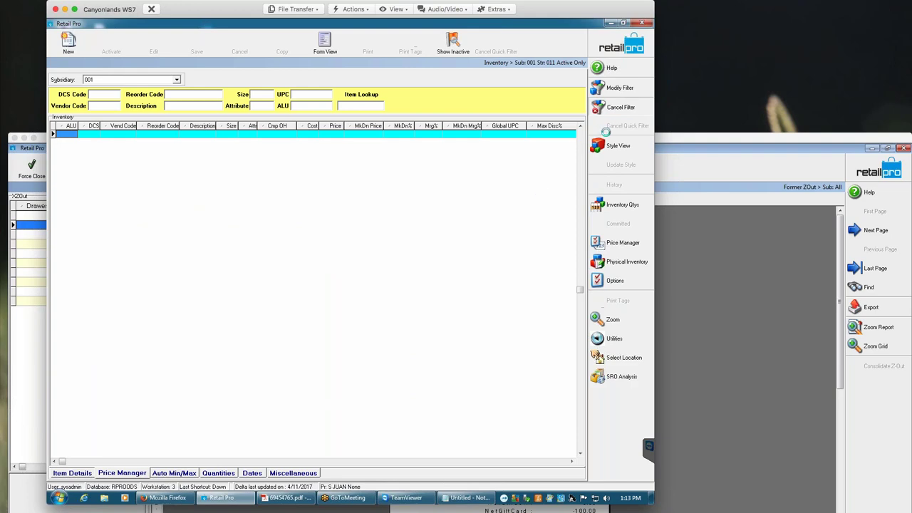
click(618, 47)
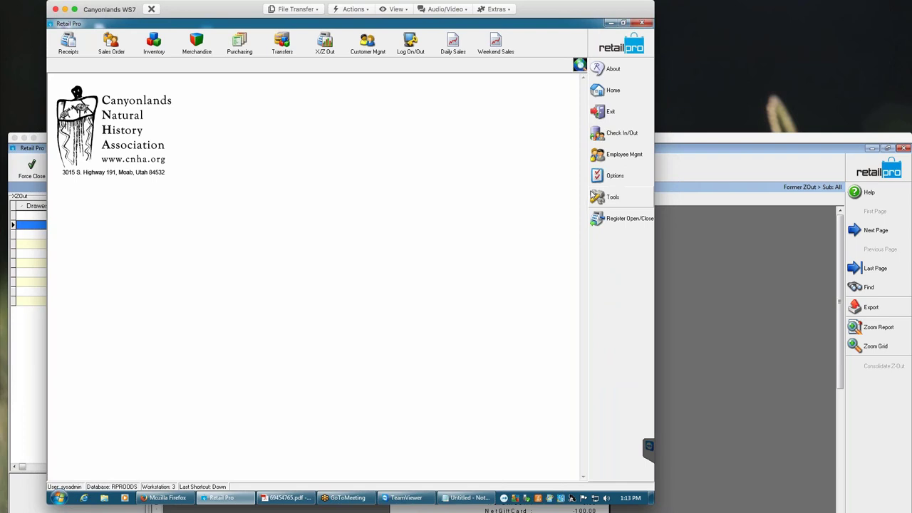
click(599, 175)
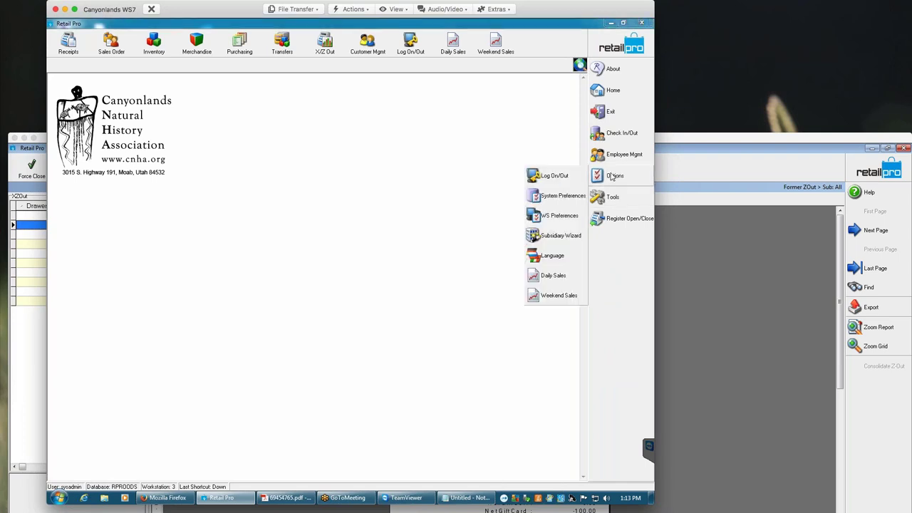
click(570, 197)
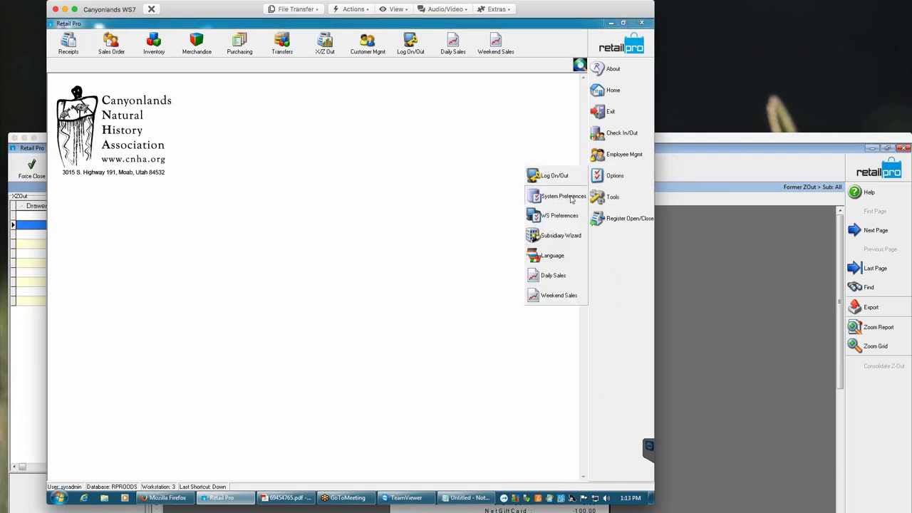
click(51, 149)
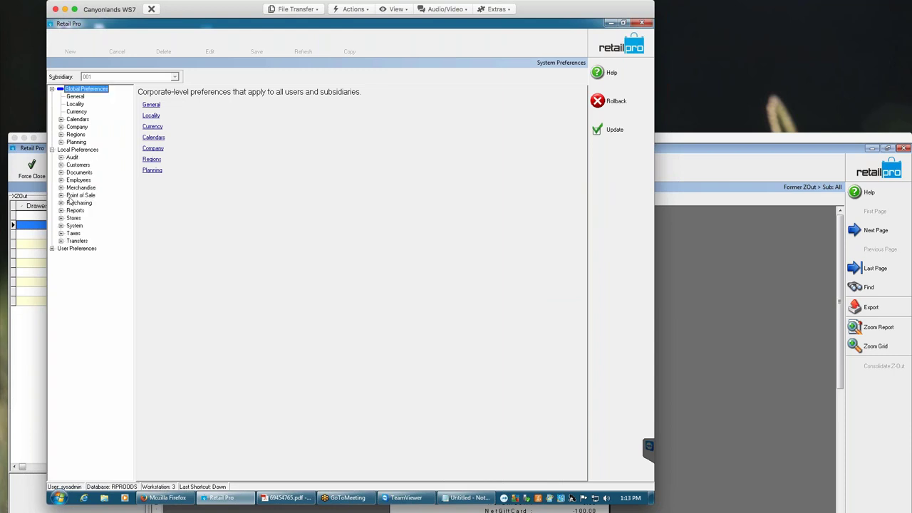
click(61, 188)
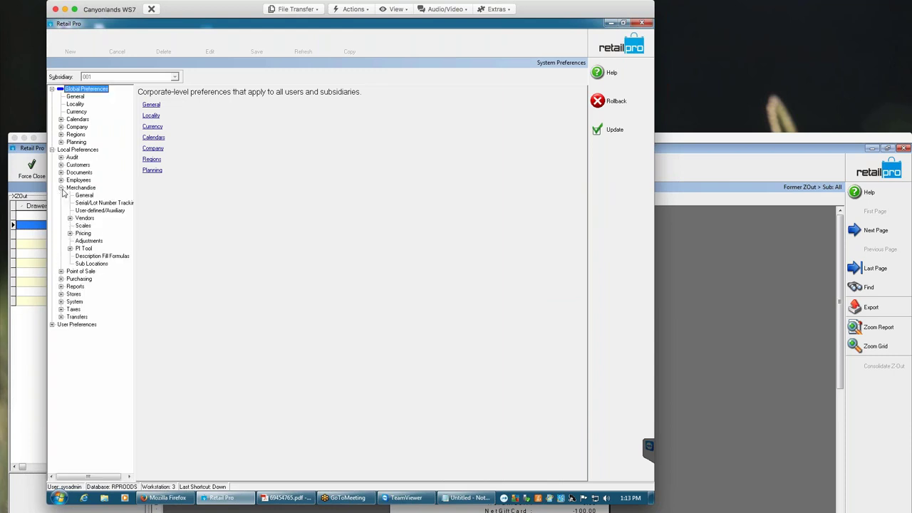
click(91, 262)
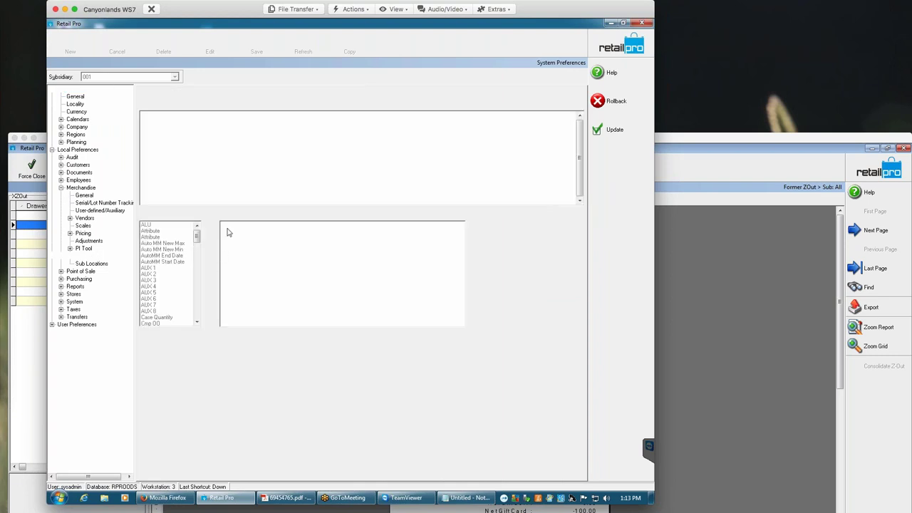
- Choose Description 4 as the target field of the description fill formula
click(202, 126)
click(202, 125)
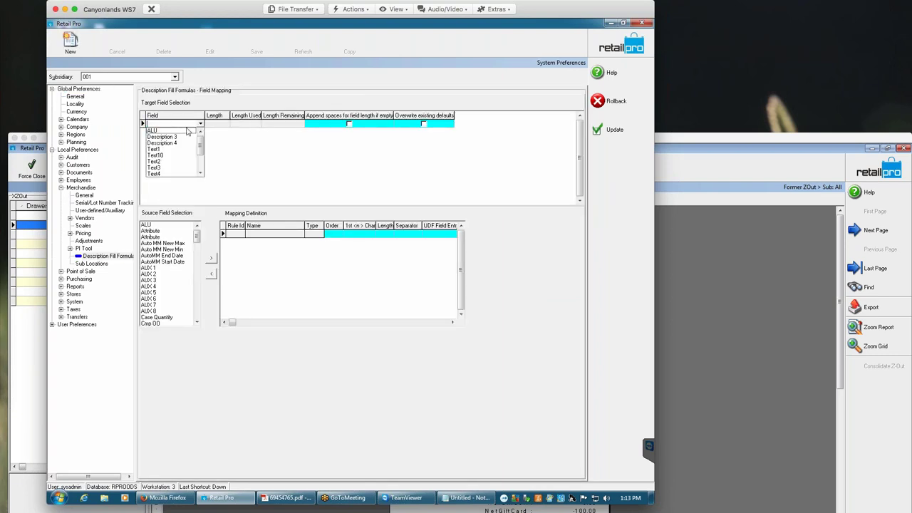
click(180, 148)
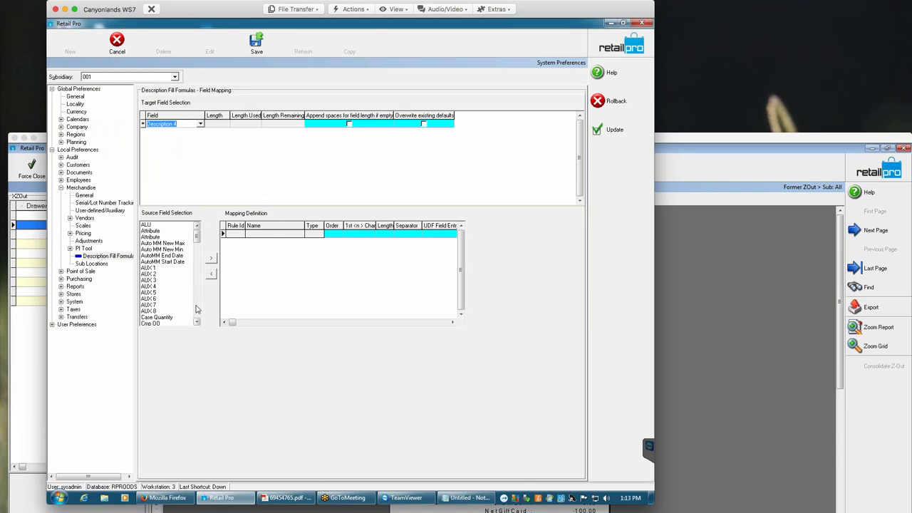
scroll(198, 307, down, 5)
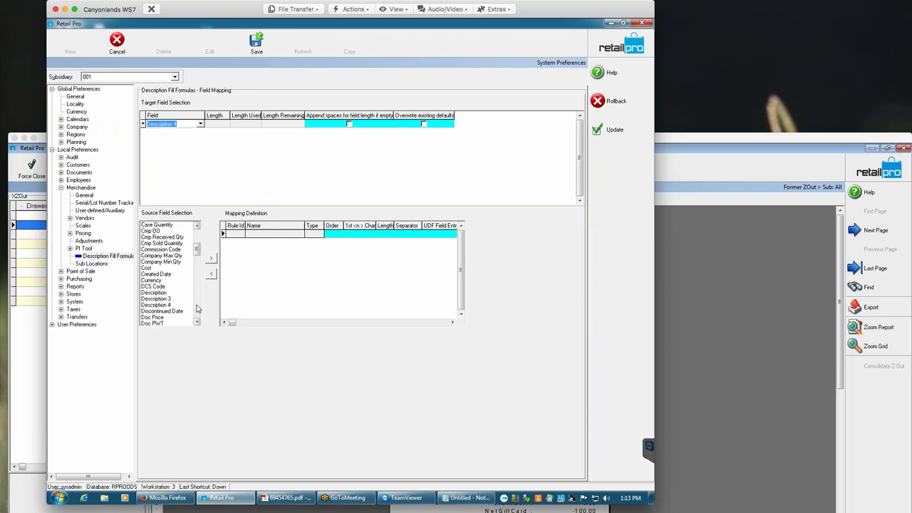
click(161, 290)
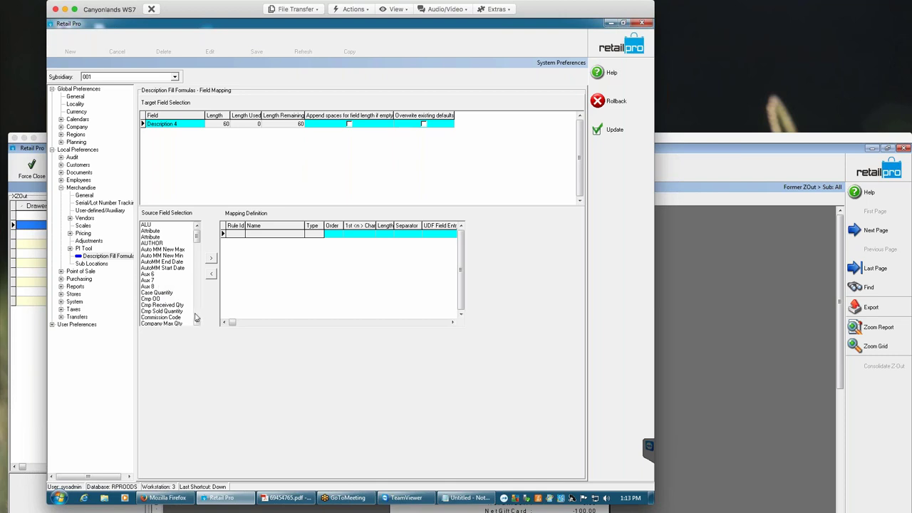
- Add DCS Code as a source field in the Description 4 mapping definition and set its order to 1
scroll(196, 318, down, 5)
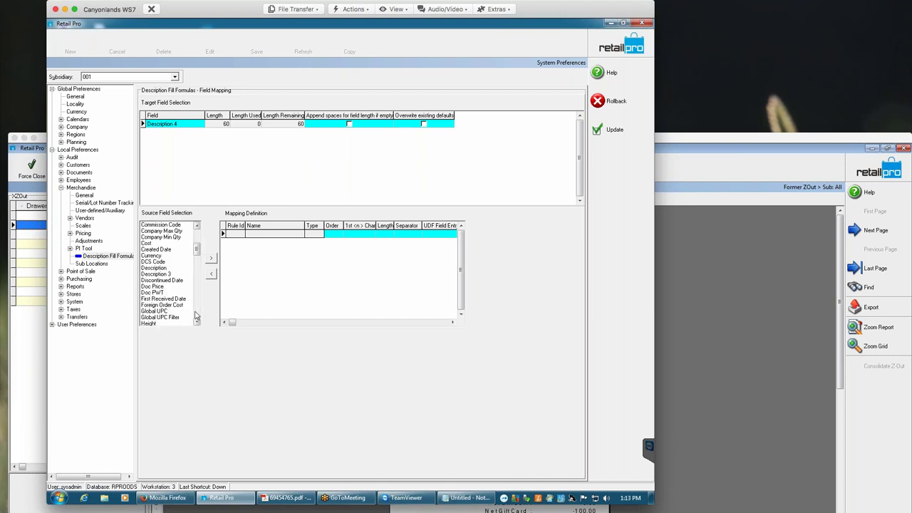
double_click(156, 261)
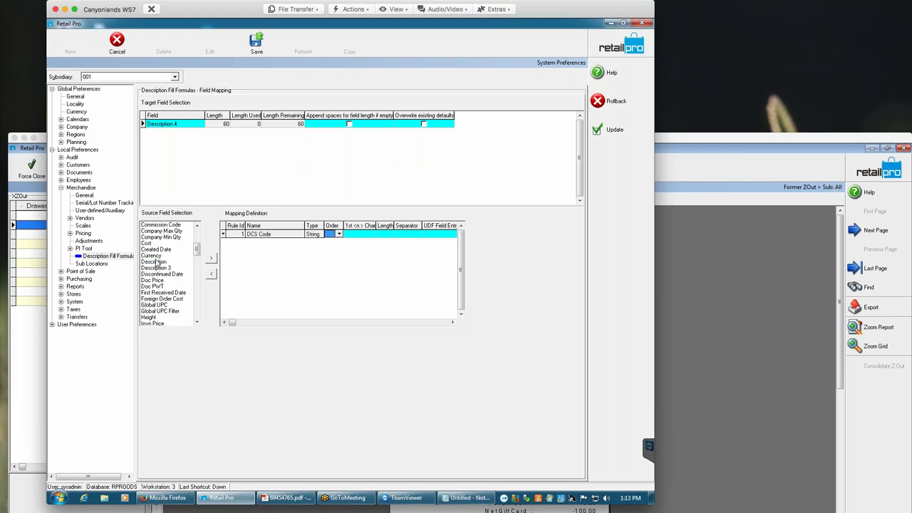
click(339, 234)
click(334, 241)
- Set the DCS Code mapping rule to the first 9 characters with a length of 9
click(369, 236)
click(370, 236)
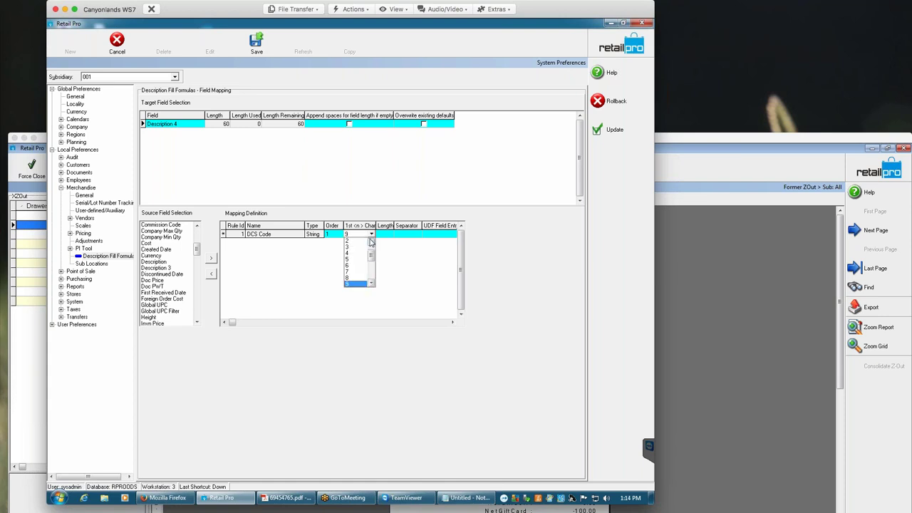
click(356, 285)
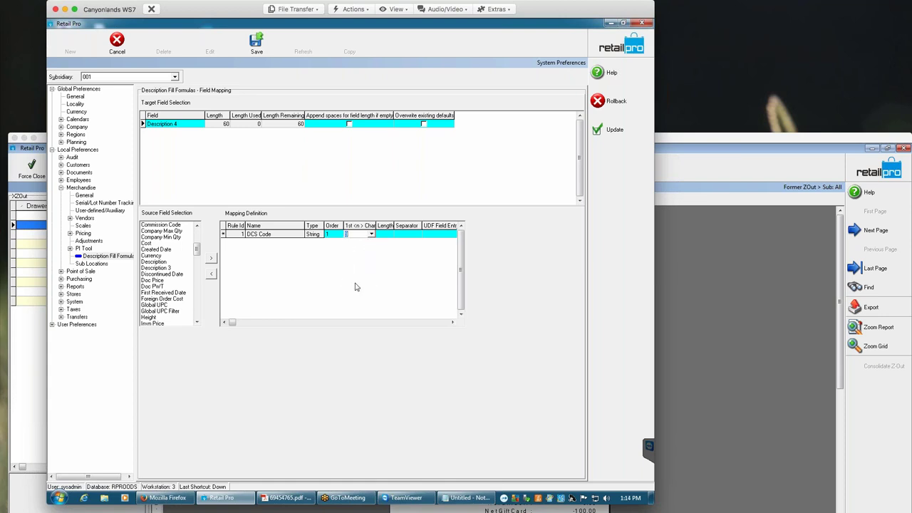
click(387, 234)
click(388, 235)
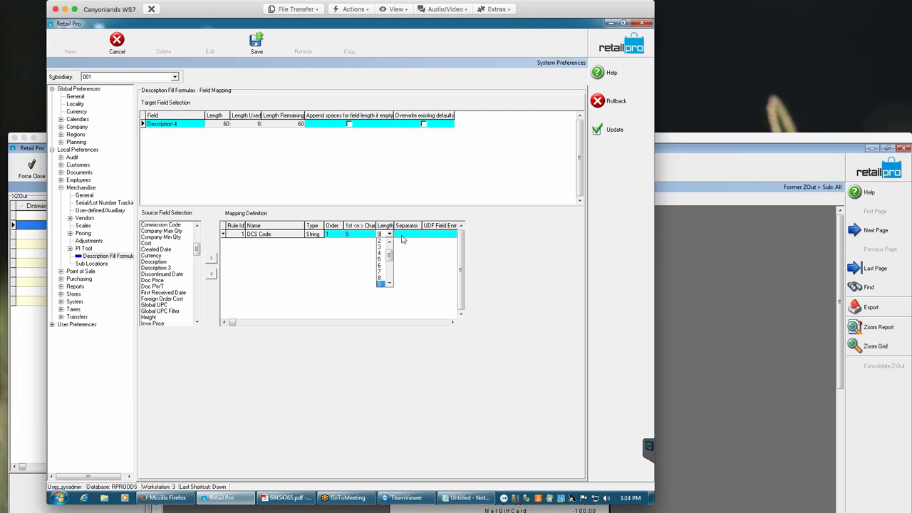
key(Up)
key(Return)
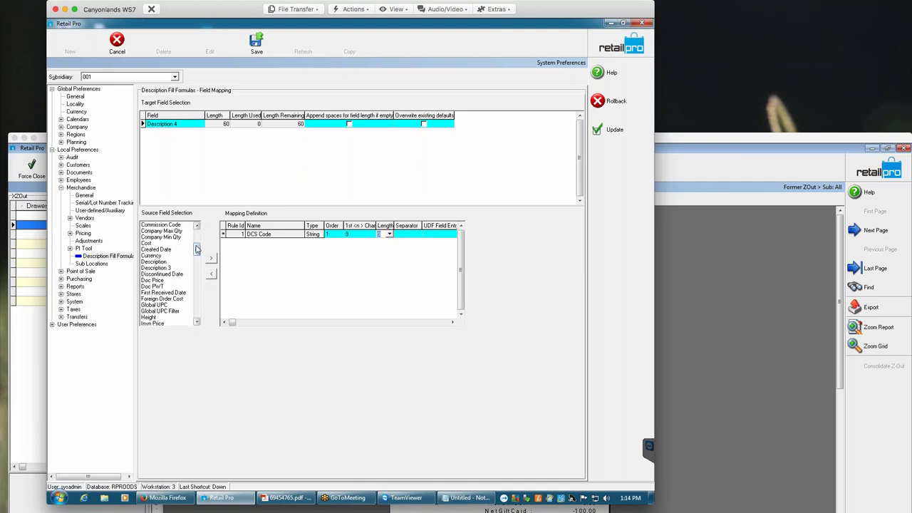
- Set the separator of the DCS Code mapping rule to None and save the rule
drag(197, 248, 184, 227)
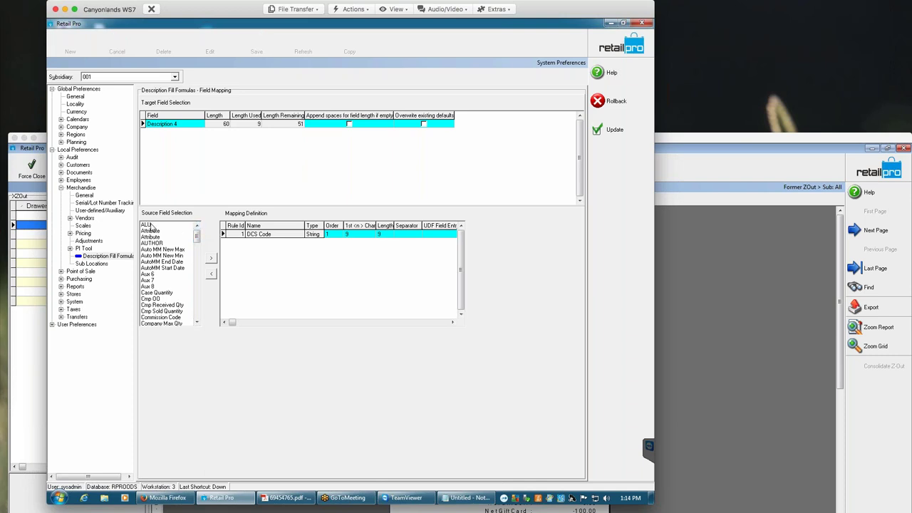
click(413, 235)
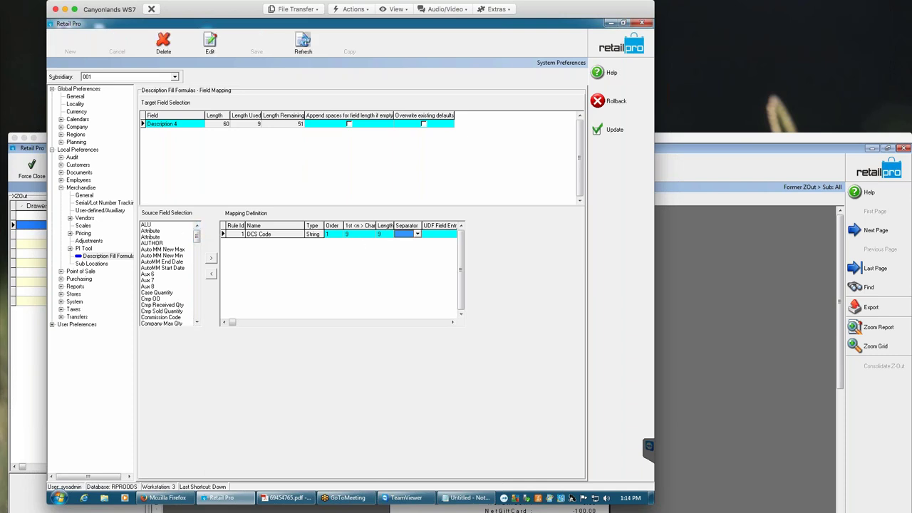
click(417, 235)
click(406, 241)
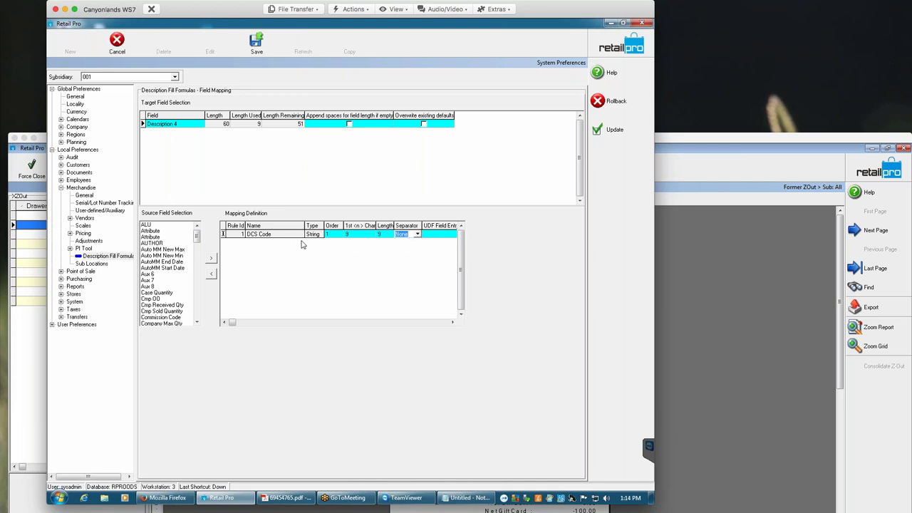
key(ctrl+s)
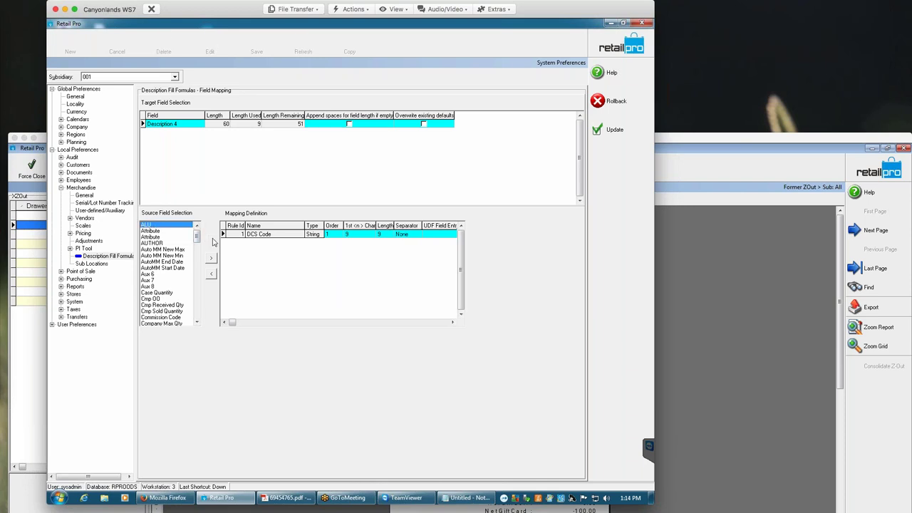
- Add ALU as a second source field in the Description 4 mapping definition and set its order to 2
double_click(159, 228)
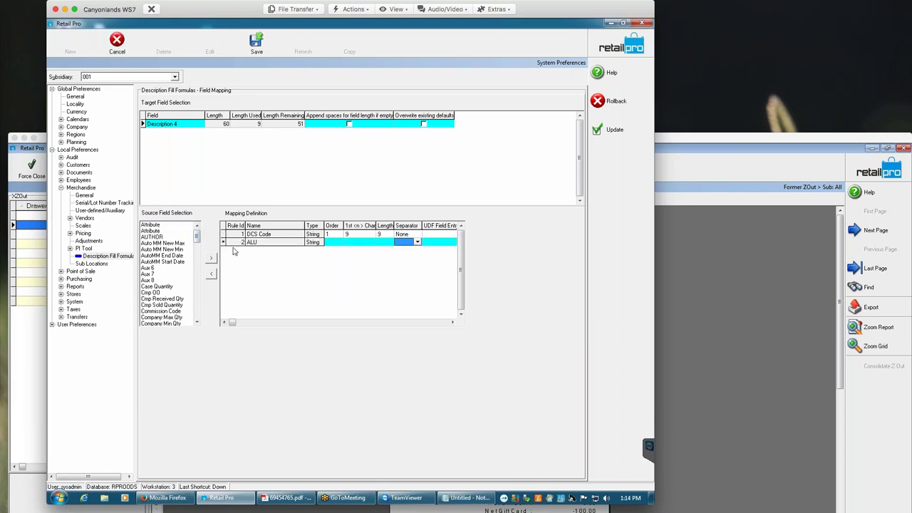
click(334, 244)
click(339, 243)
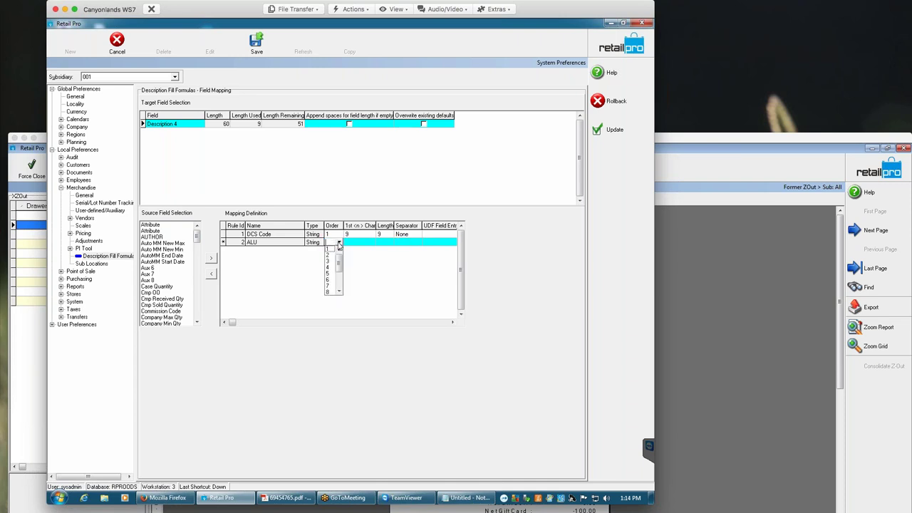
click(329, 255)
- Set the ALU mapping rule to the first 6 characters with a length of 15
click(359, 244)
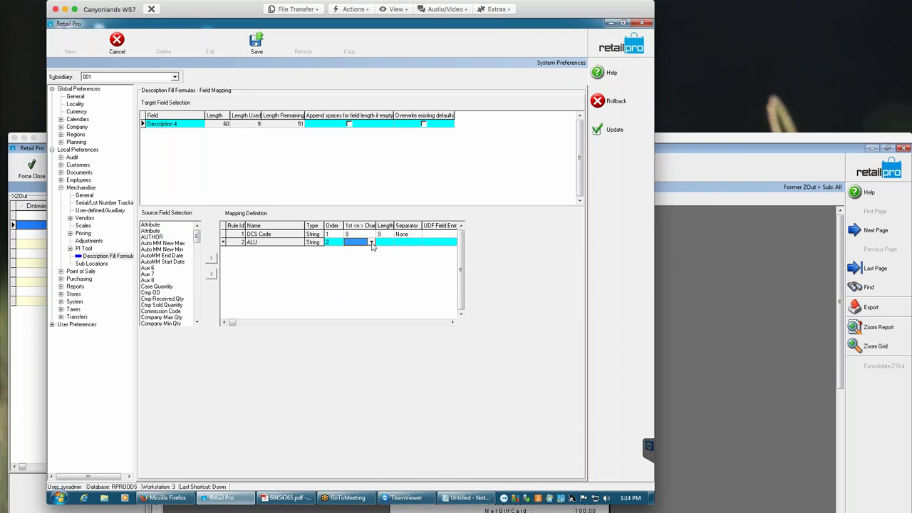
click(371, 243)
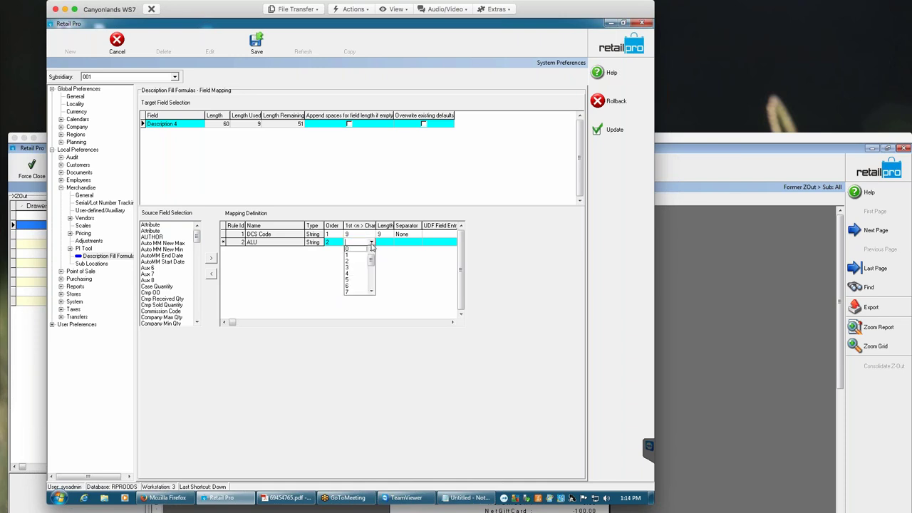
click(348, 289)
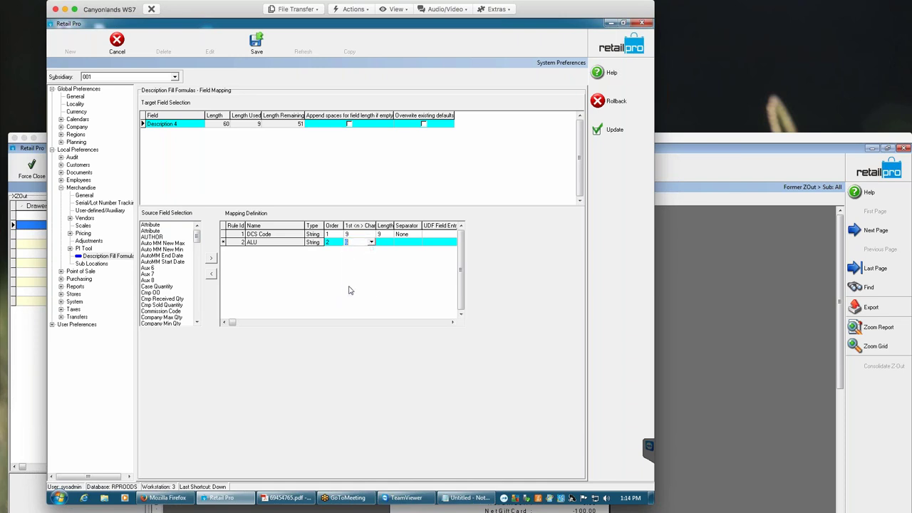
click(389, 245)
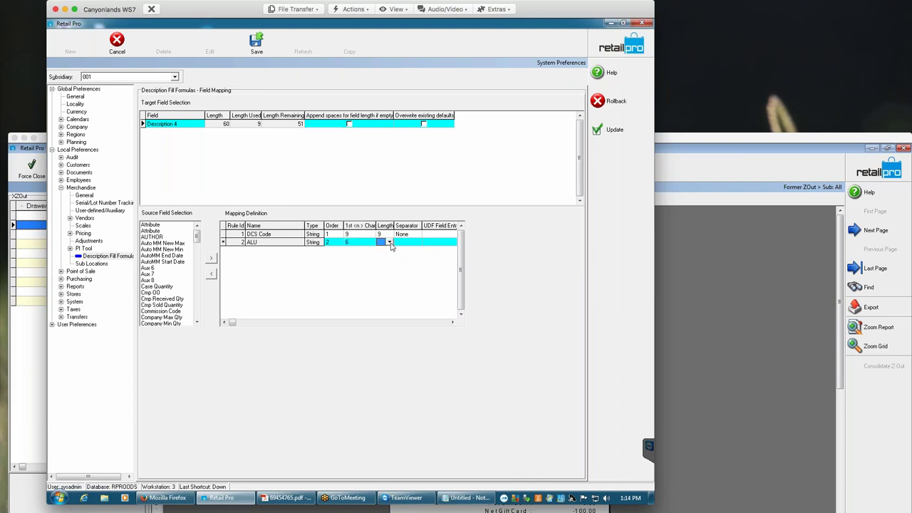
click(389, 243)
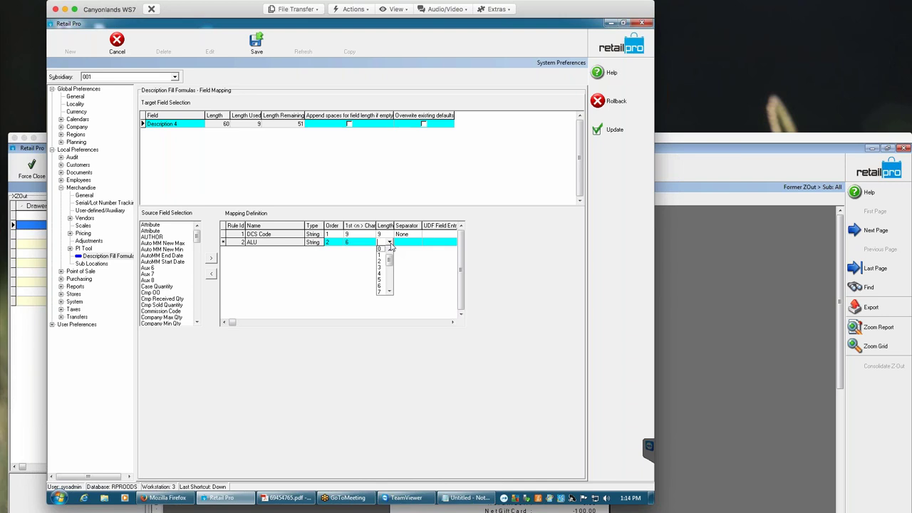
click(389, 285)
click(389, 292)
click(381, 293)
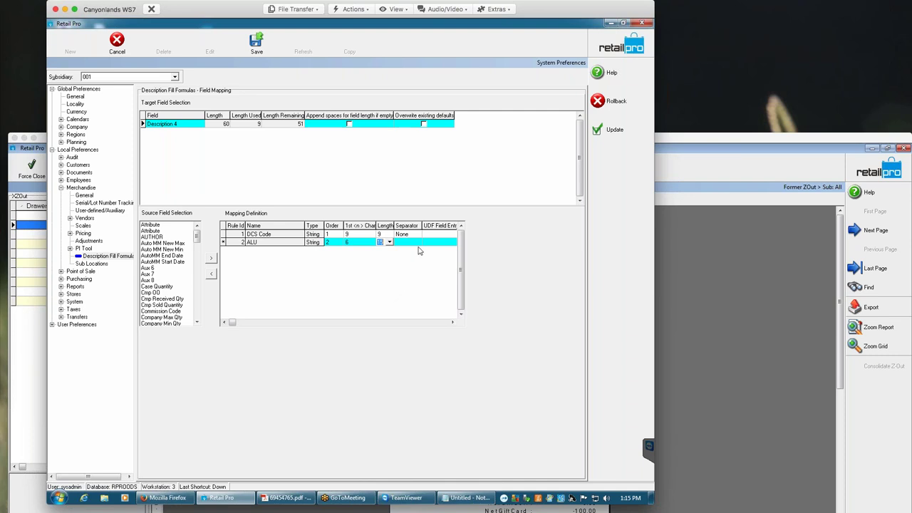
- Set the separator of the ALU rule to None and update the system preferences
click(418, 243)
click(417, 243)
click(403, 251)
click(613, 130)
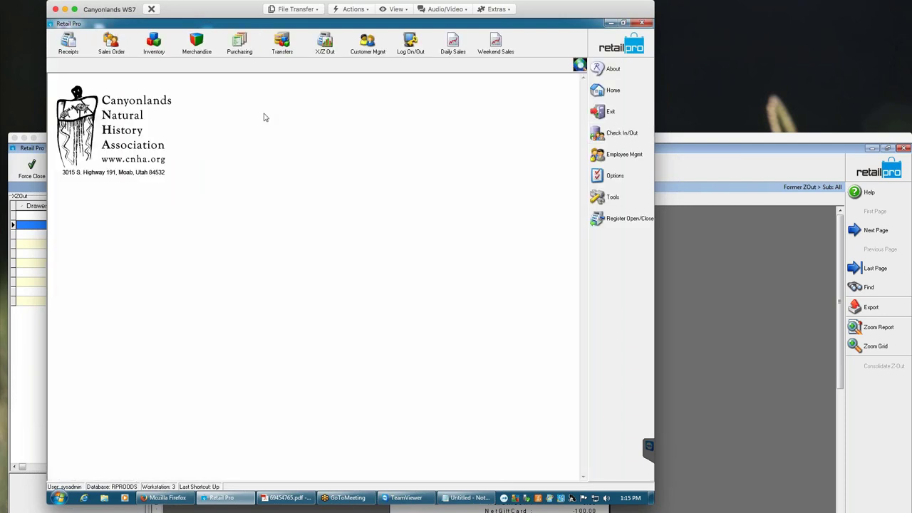
- Open the inventory and use the Menu Designer to add Fill Product Description to the side toolbar
click(156, 48)
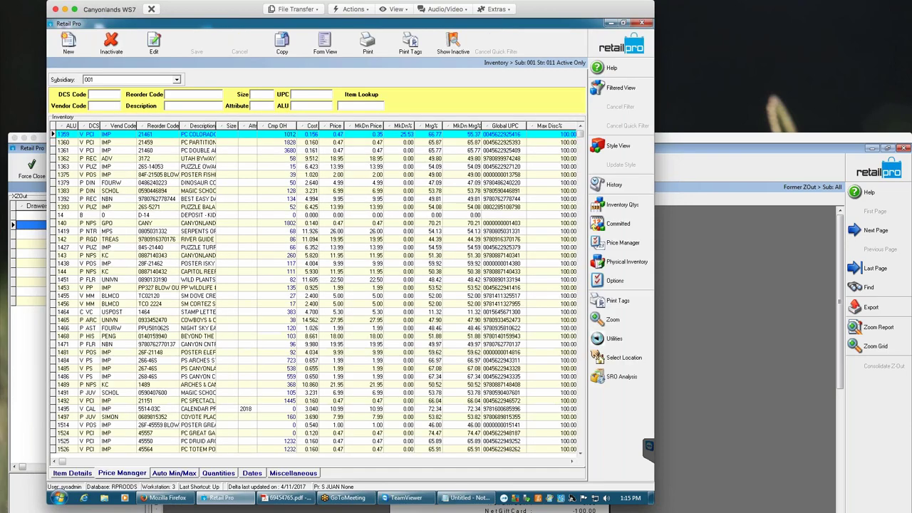
right_click(592, 403)
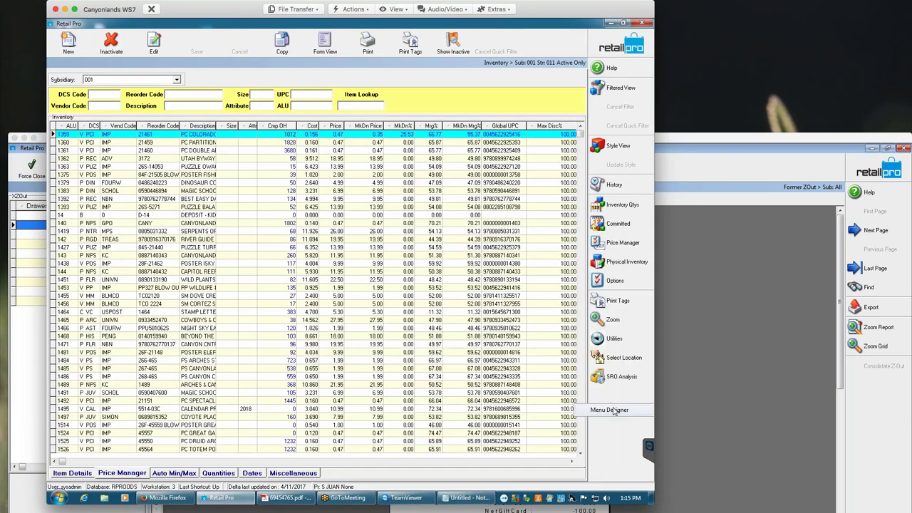
click(613, 410)
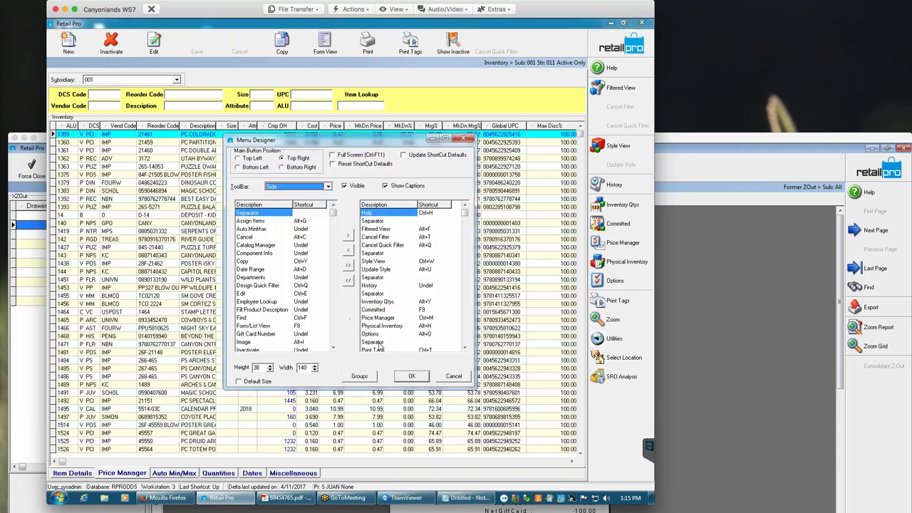
click(258, 311)
click(411, 376)
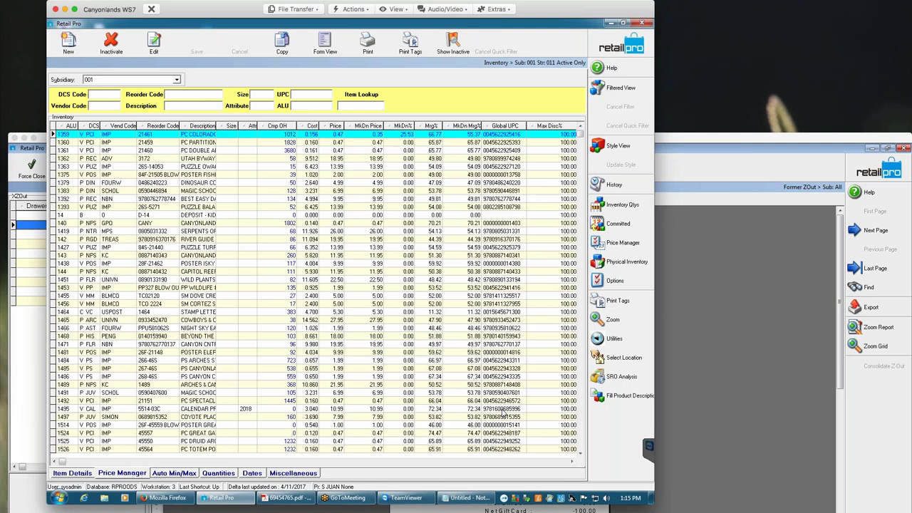
- Try running Fill Product Description for DESCRIPTION4 on the first inventory item and check its Desc4 column
click(614, 397)
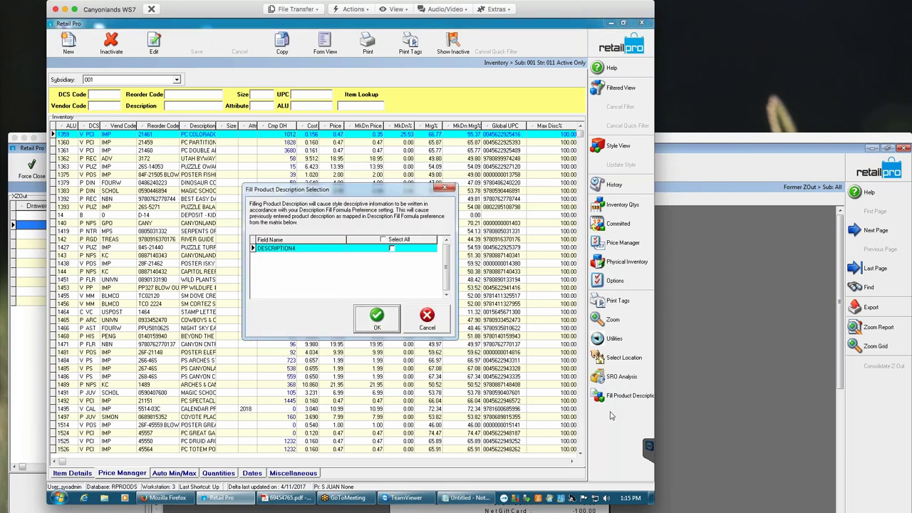
click(393, 250)
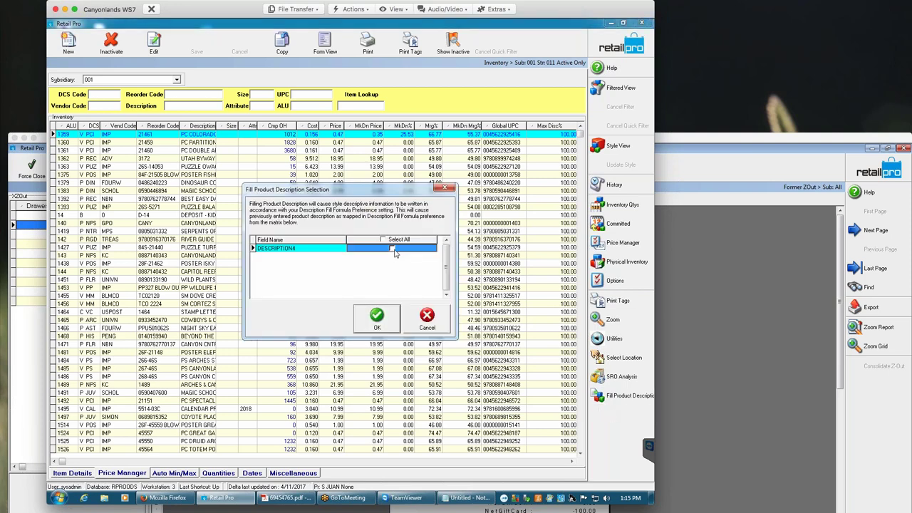
click(377, 319)
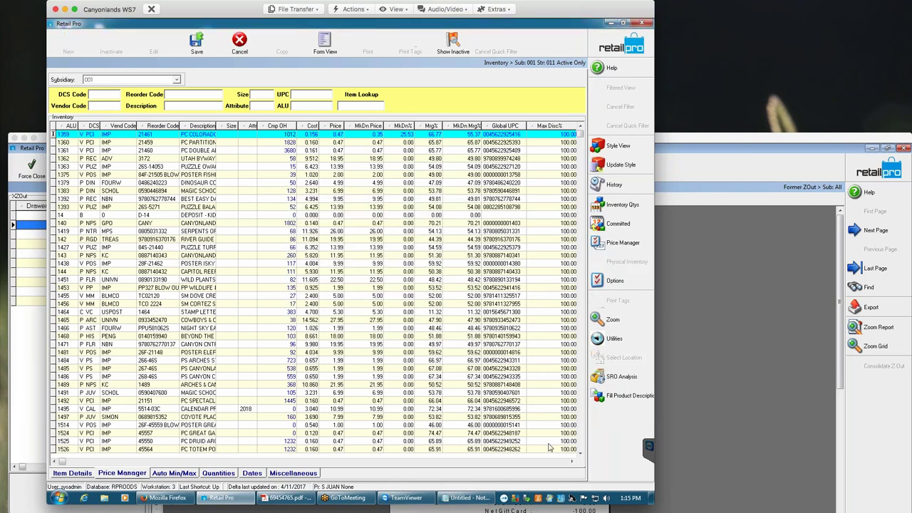
click(555, 464)
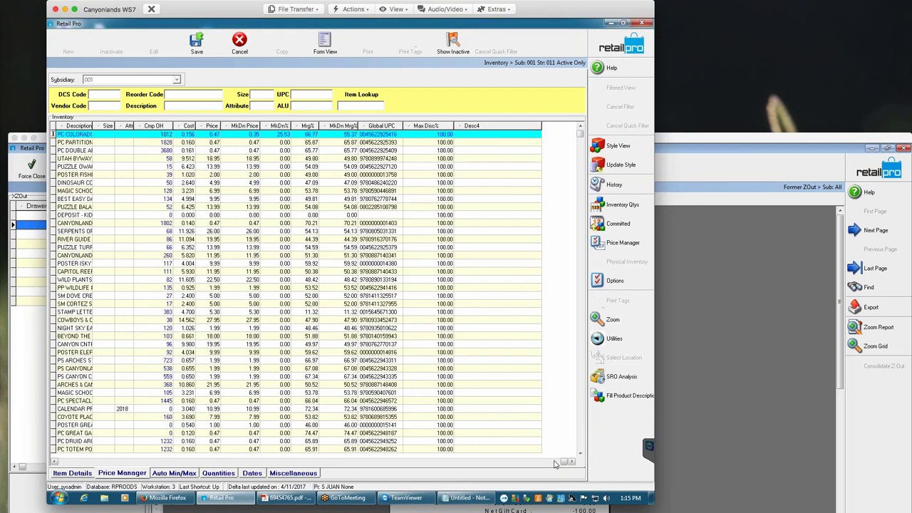
- Try Fill Product Description again with DESCRIPTION4 ticked, and discard the inventory changes
click(619, 398)
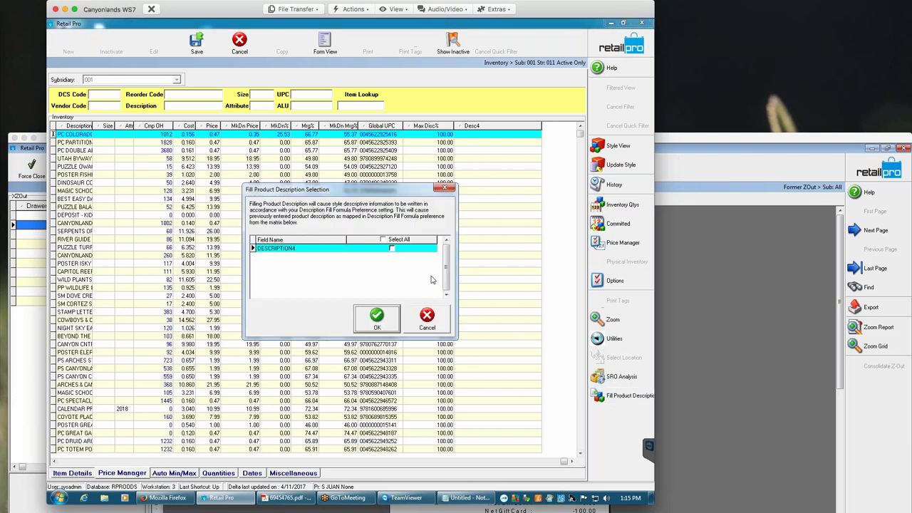
click(393, 250)
click(392, 249)
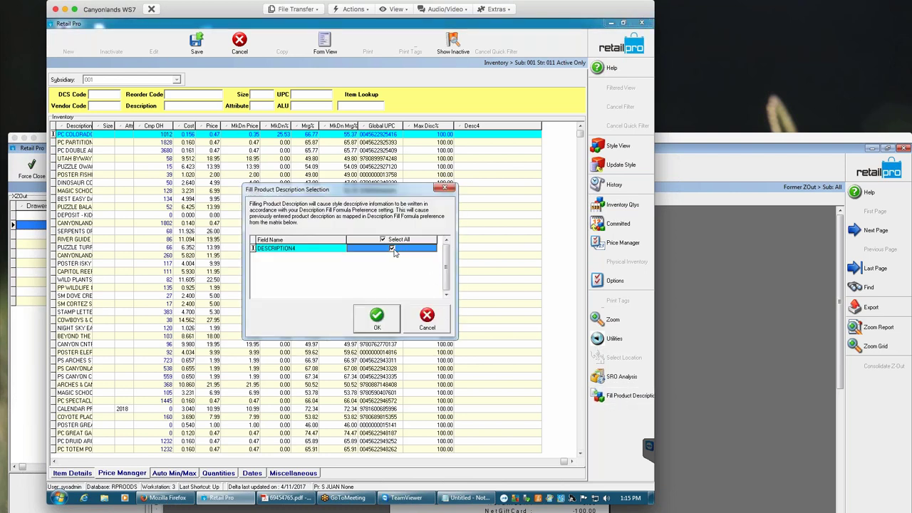
click(377, 318)
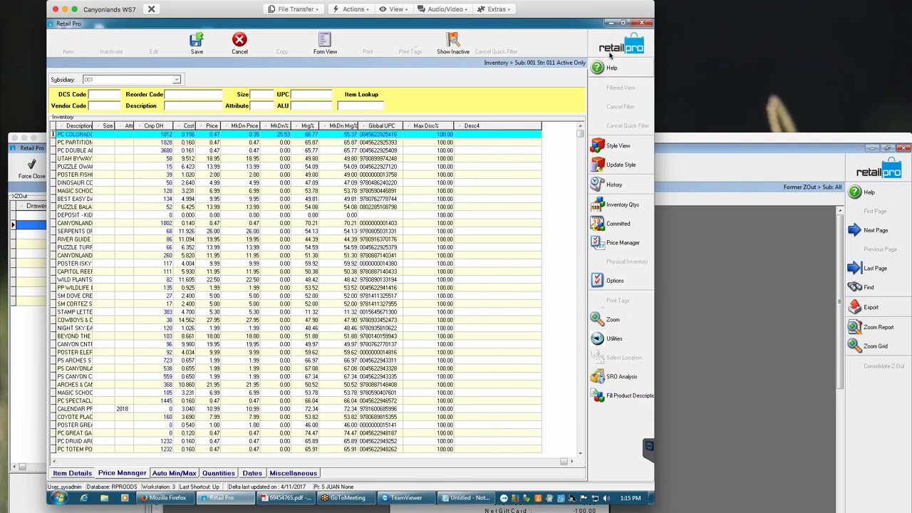
key(Escape)
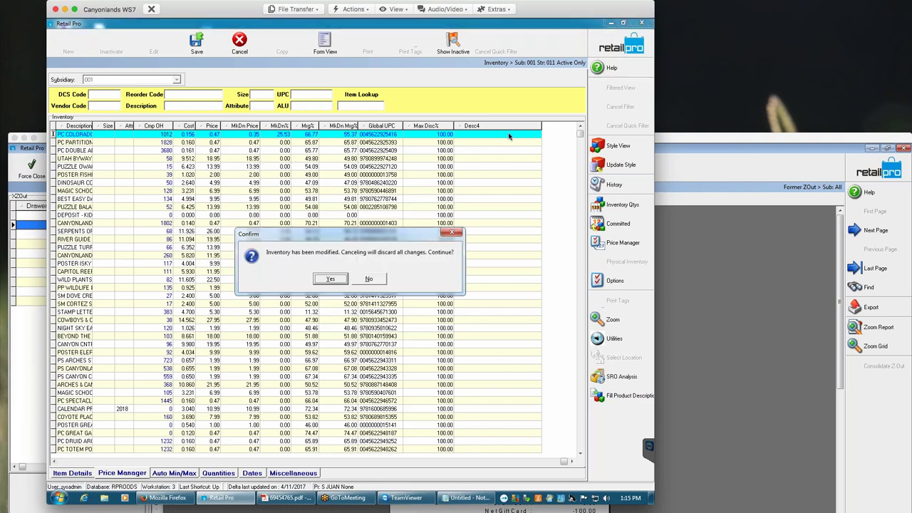
click(332, 278)
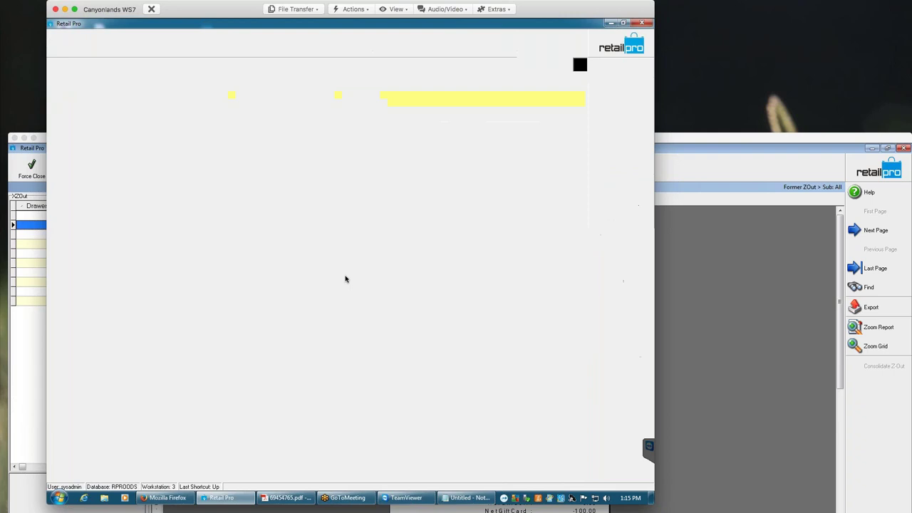
- Open the local merchandise Description Fill Formulas in the system preferences and review the Description 4 mapping rules
click(602, 196)
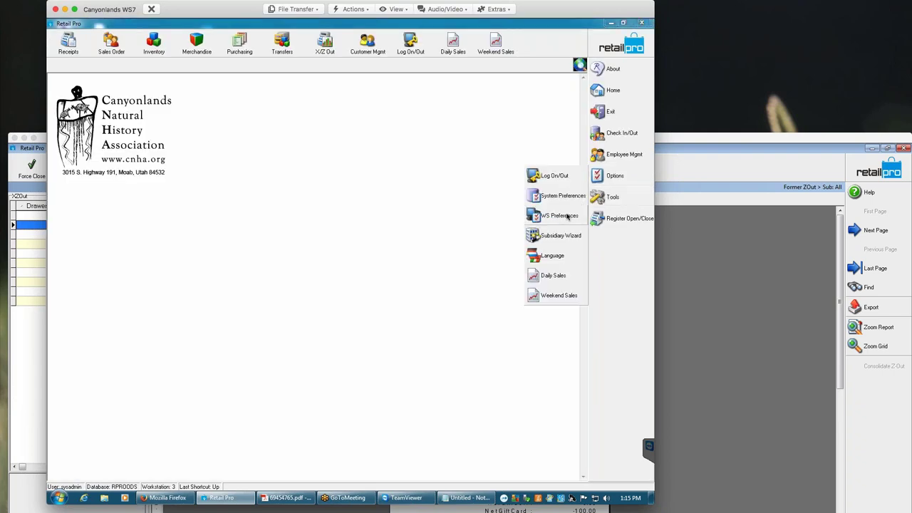
click(543, 193)
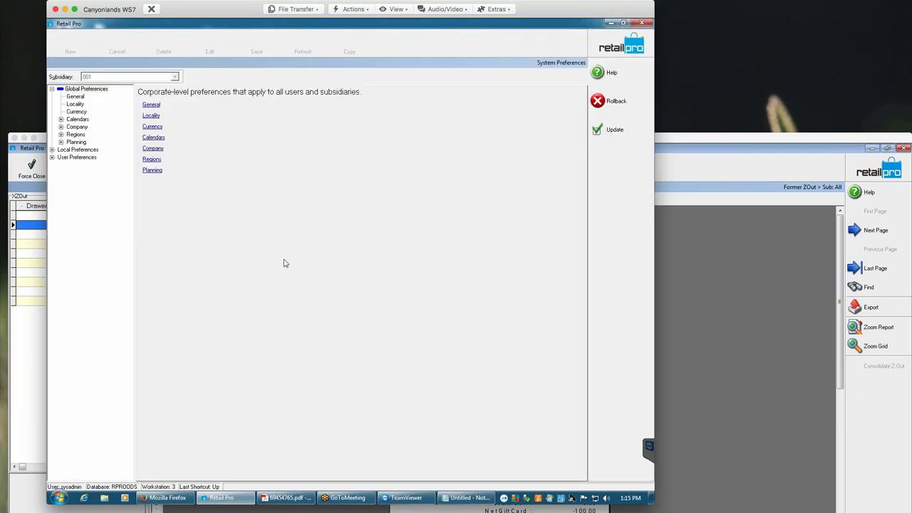
click(52, 150)
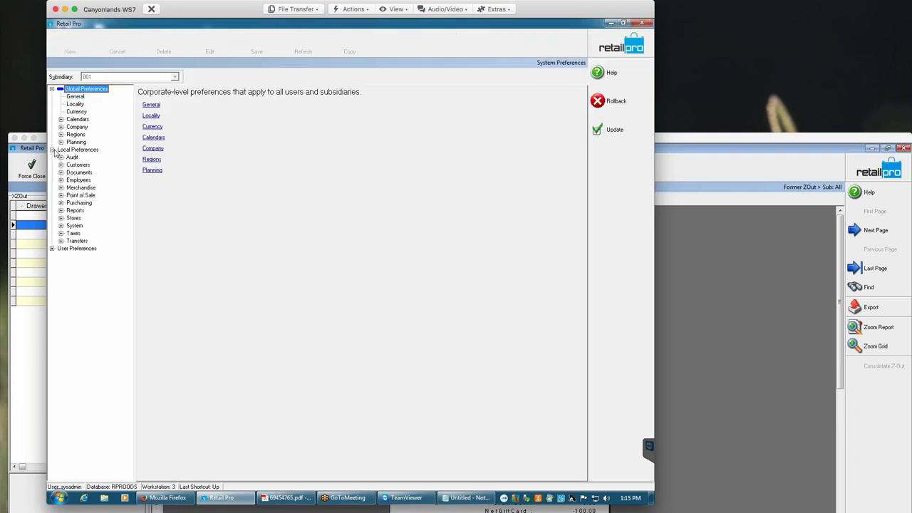
click(61, 188)
click(90, 257)
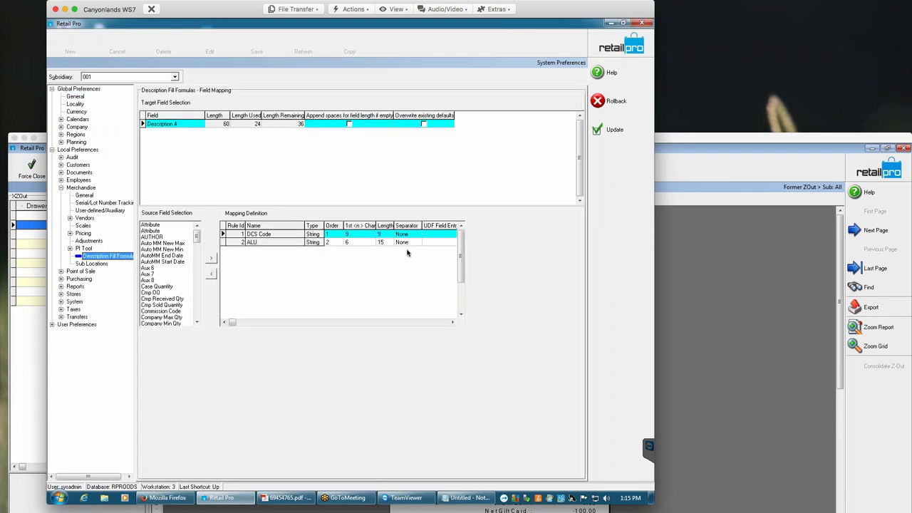
click(441, 324)
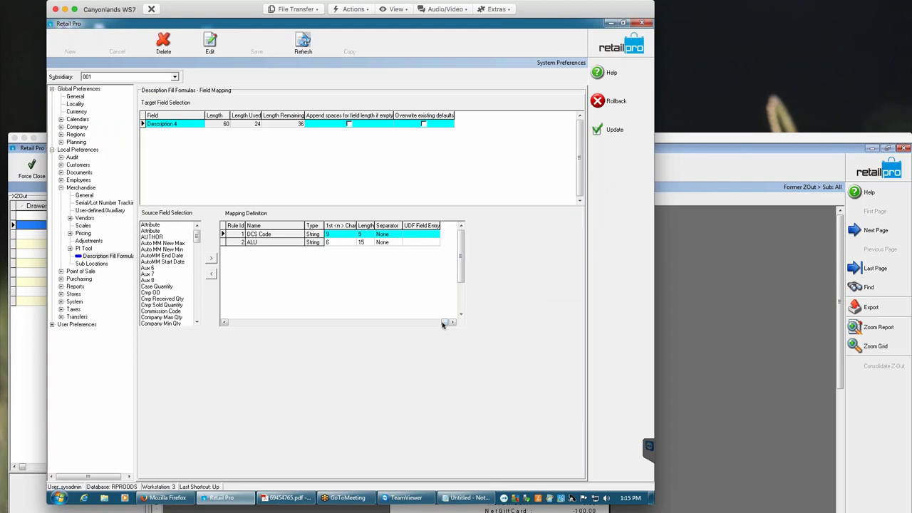
- Enable overwriting existing defaults and appending spaces for empty field lengths for Description 4, and update the preferences
click(425, 125)
click(425, 125)
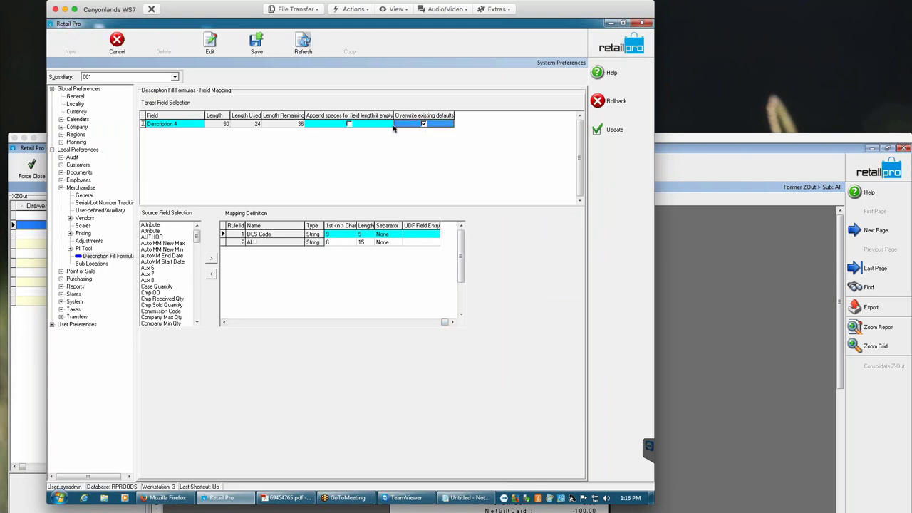
click(349, 124)
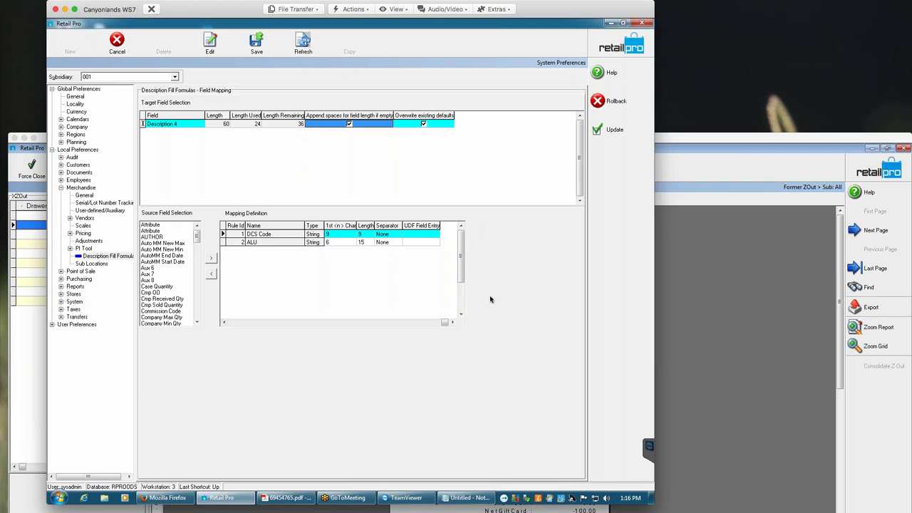
click(614, 129)
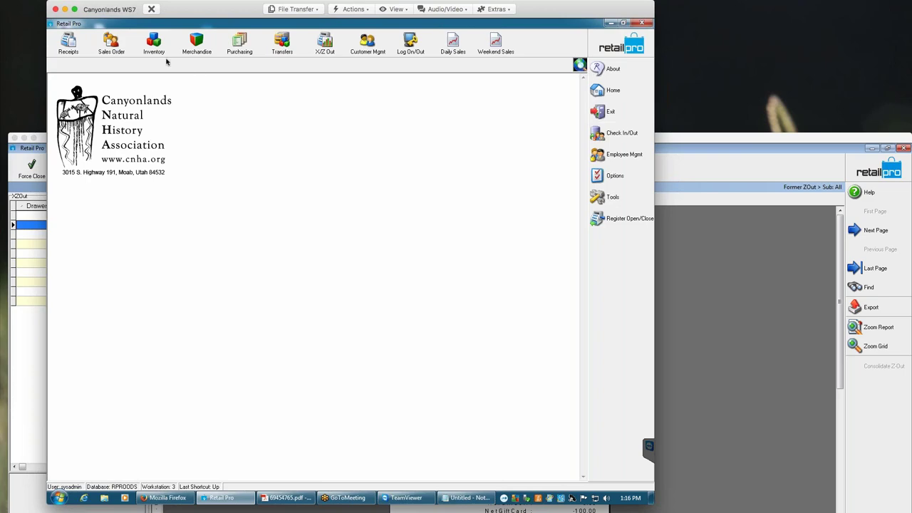
- Try running Fill Product Description for DESCRIPTION4 on the first inventory item, check the Desc4 column, and return to the home screen
click(153, 42)
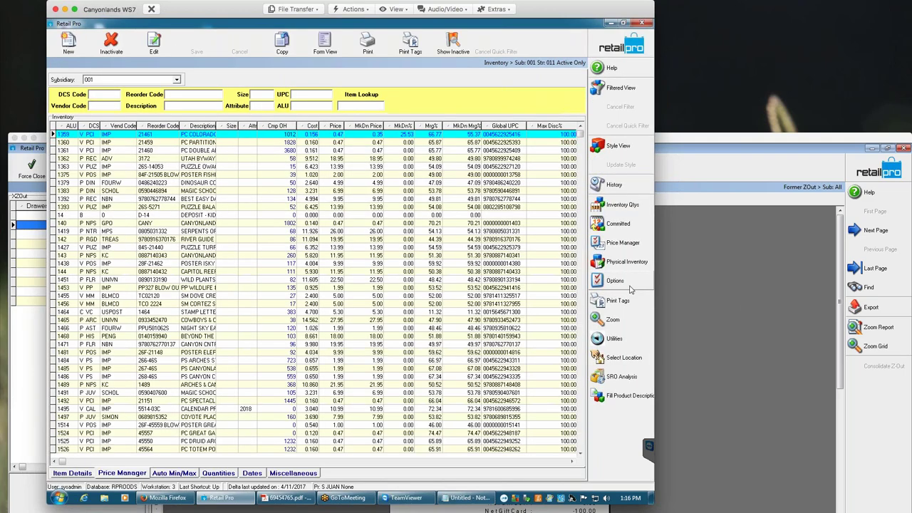
click(617, 395)
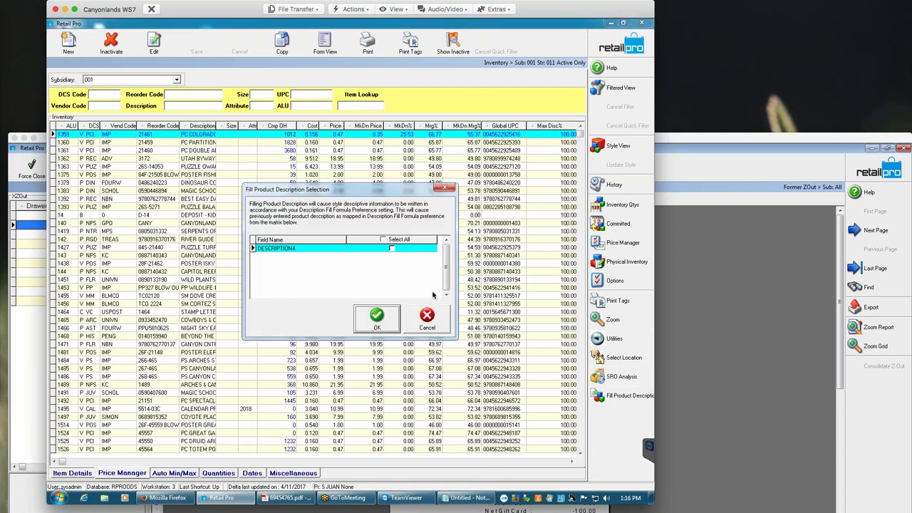
click(392, 248)
click(378, 316)
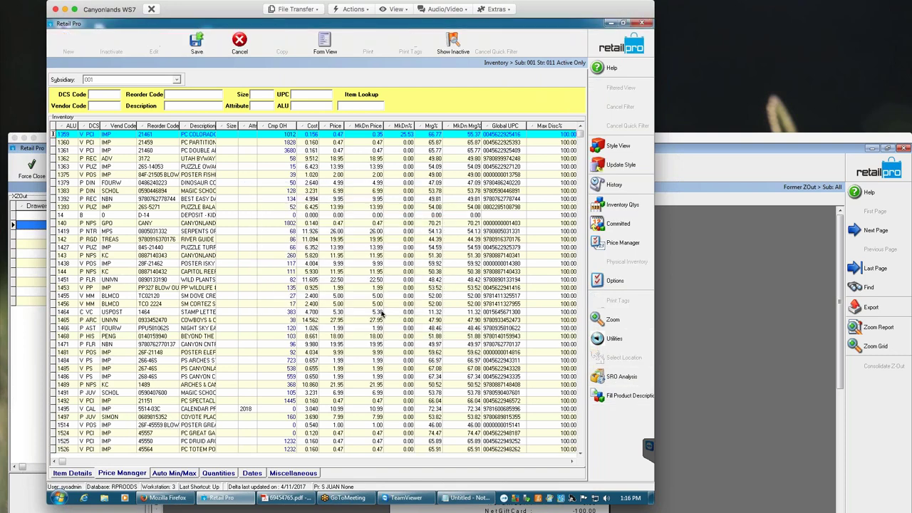
click(571, 461)
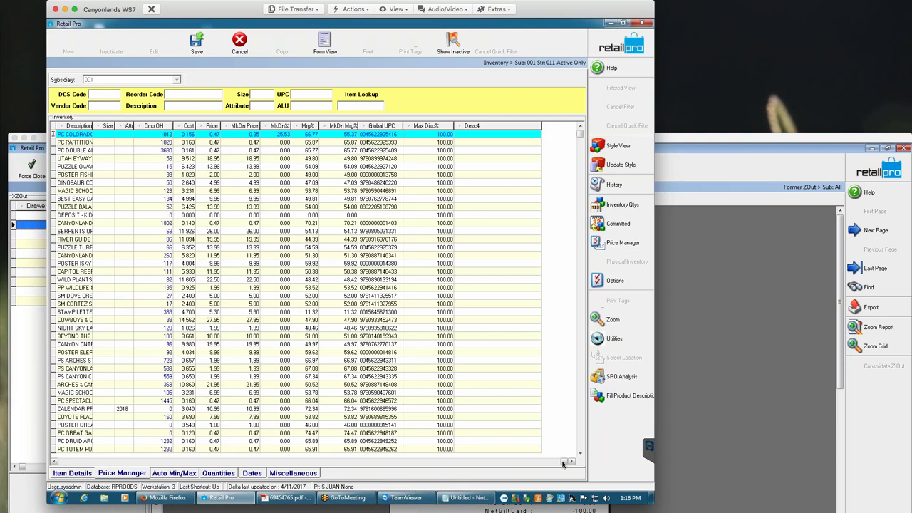
click(486, 142)
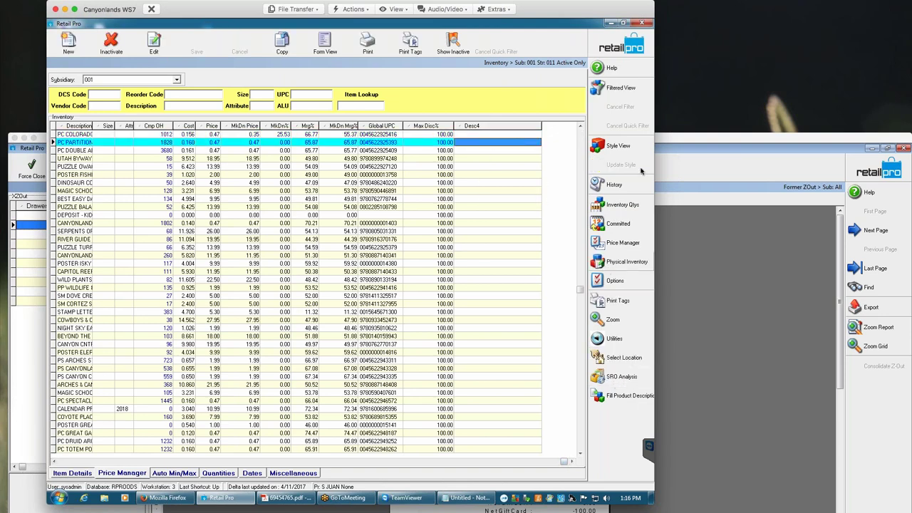
click(616, 49)
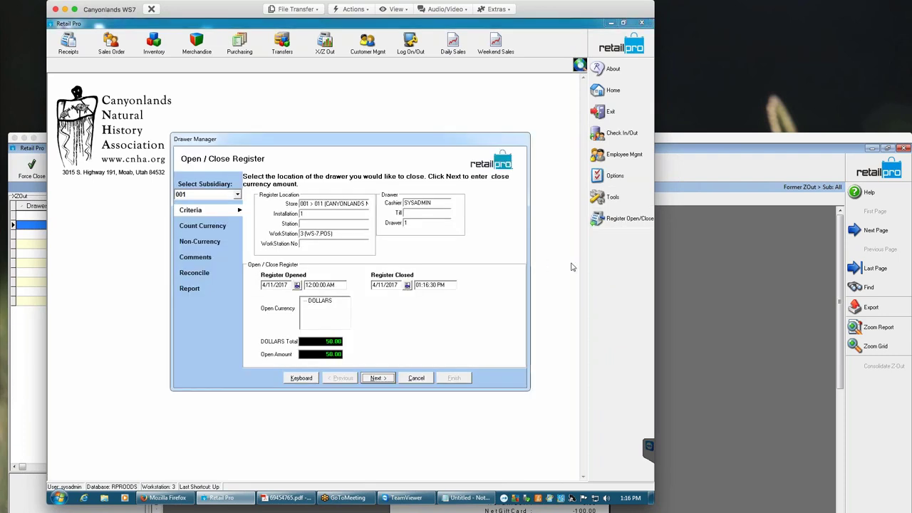
click(424, 378)
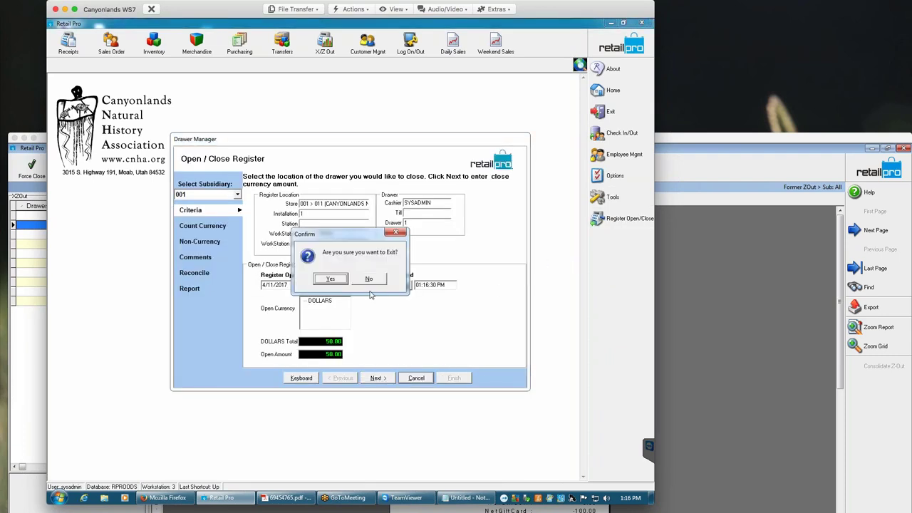
click(382, 281)
- In the system preferences, open the local merchandise Description Fill Formulas and set the ALU rule's length to 6
click(616, 180)
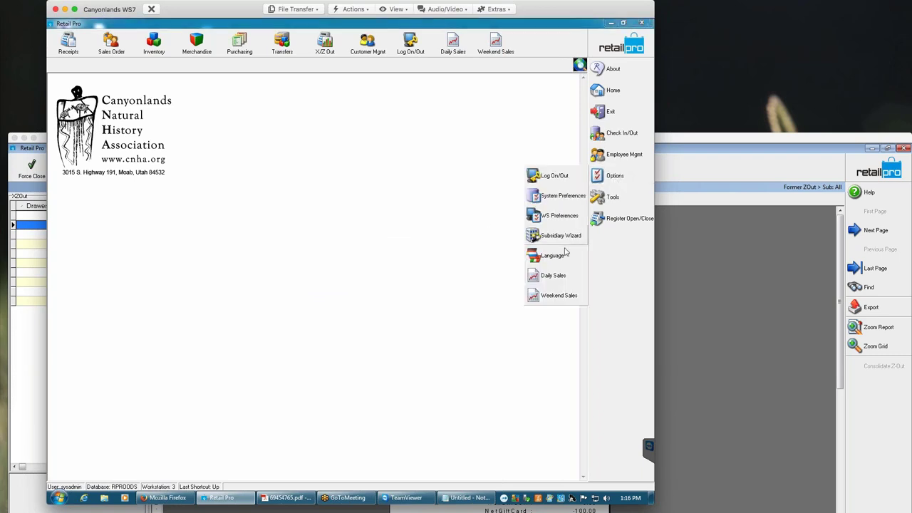
click(562, 197)
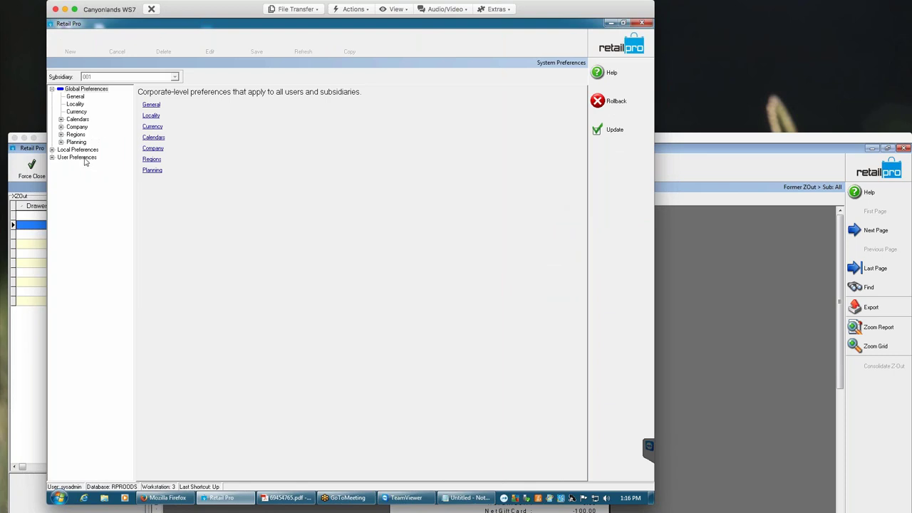
click(52, 151)
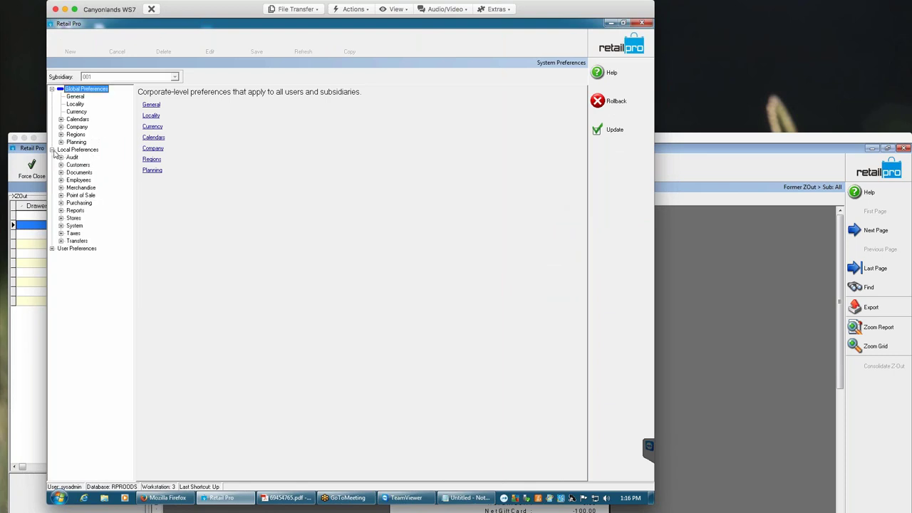
click(61, 189)
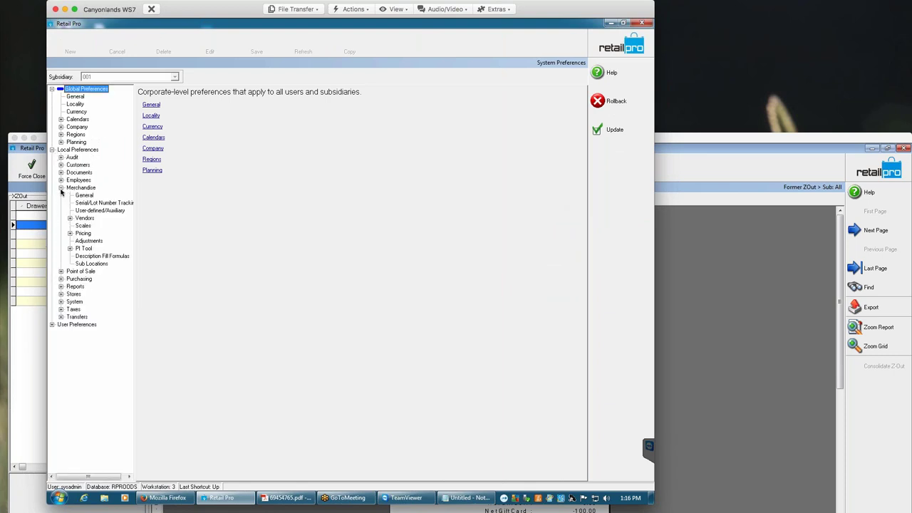
click(90, 256)
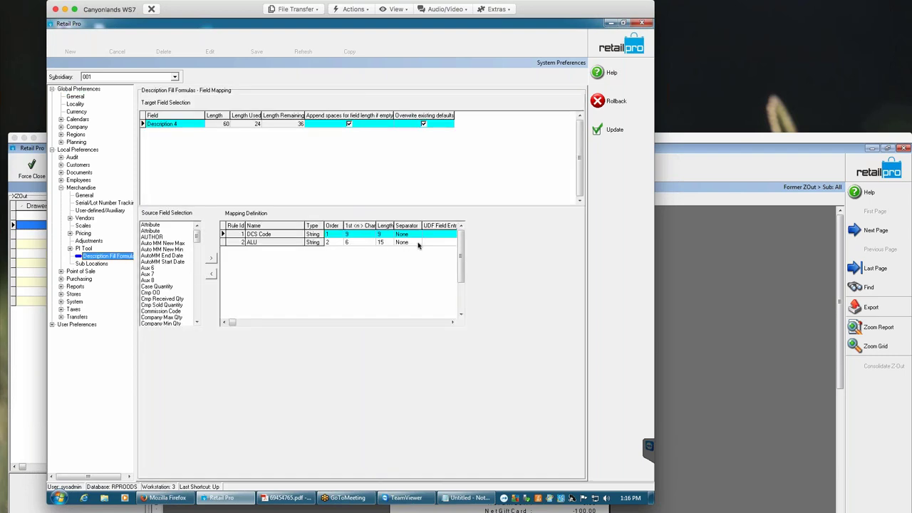
click(382, 242)
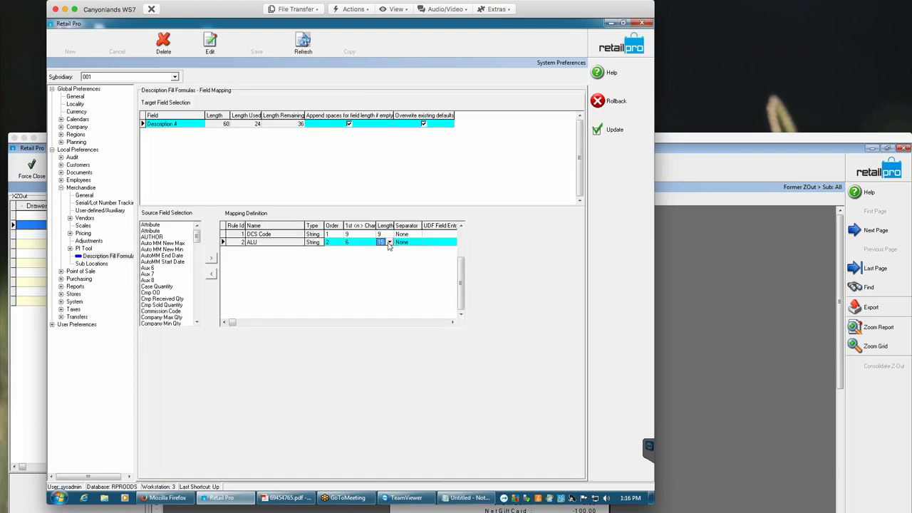
click(389, 242)
text(8)
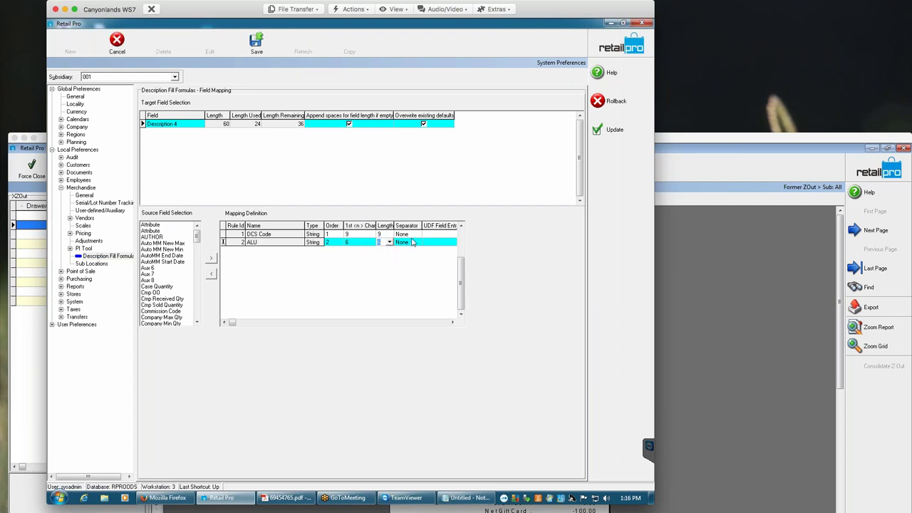
key(Escape)
- Set the DCS Code rule's separator to Space and update the preferences
click(417, 236)
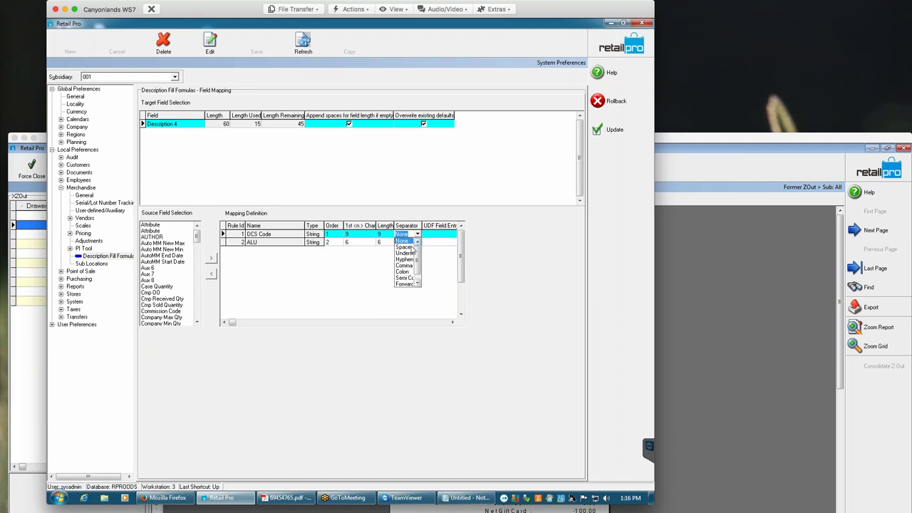
click(411, 247)
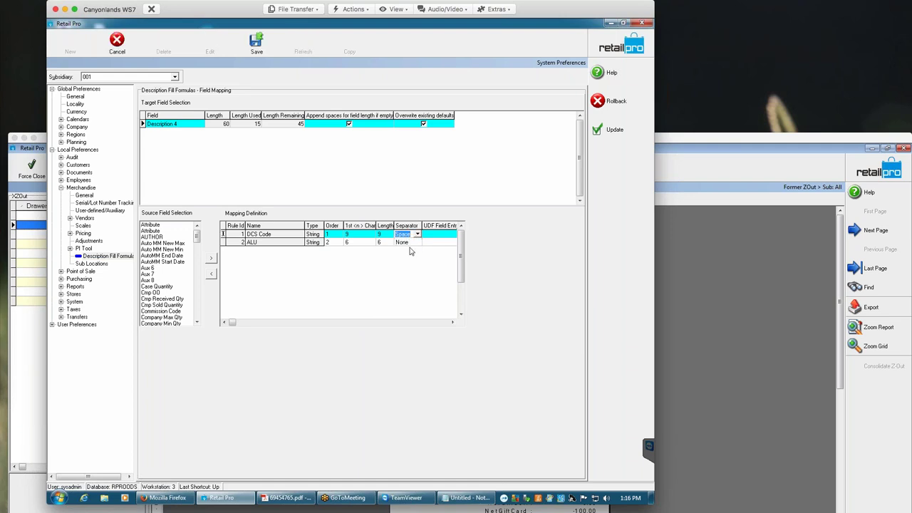
click(440, 236)
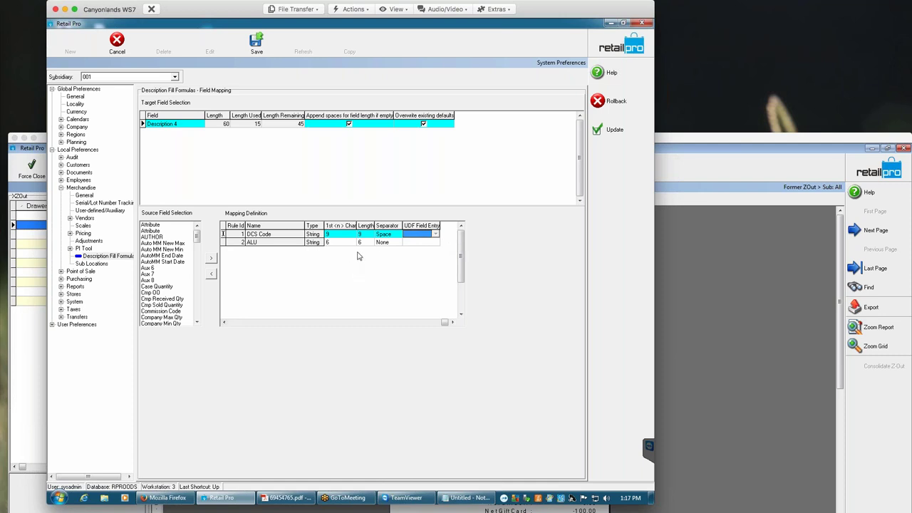
click(397, 242)
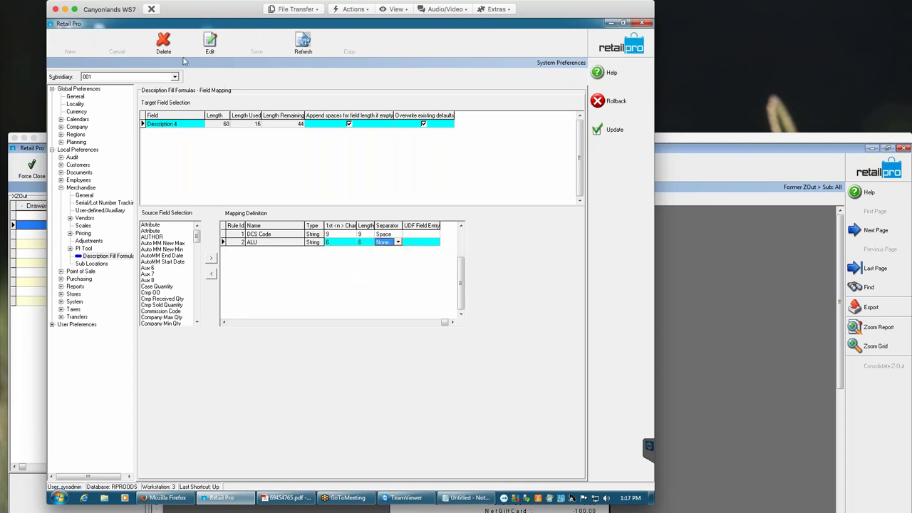
click(624, 127)
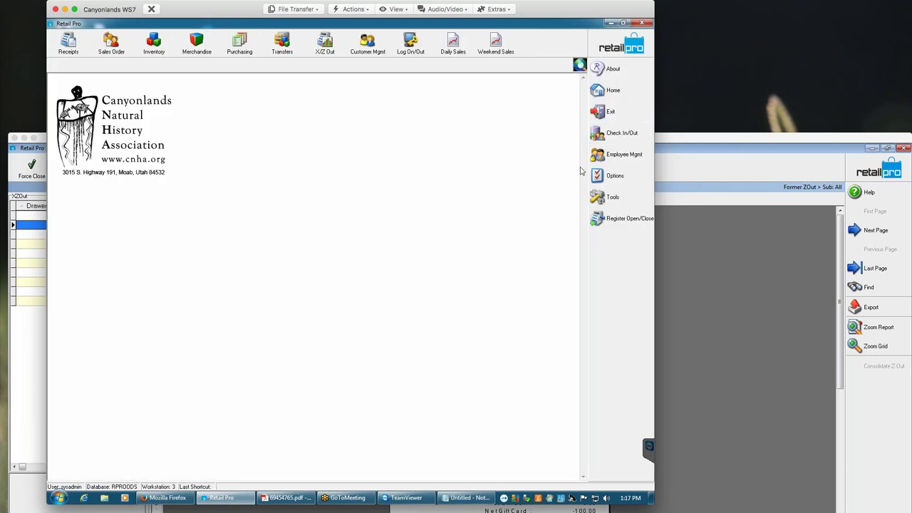
- Rerun Fill Product Description with DESCRIPTION4 ticked on the first inventory item, check the Desc4 column, and leave the inventory
click(69, 44)
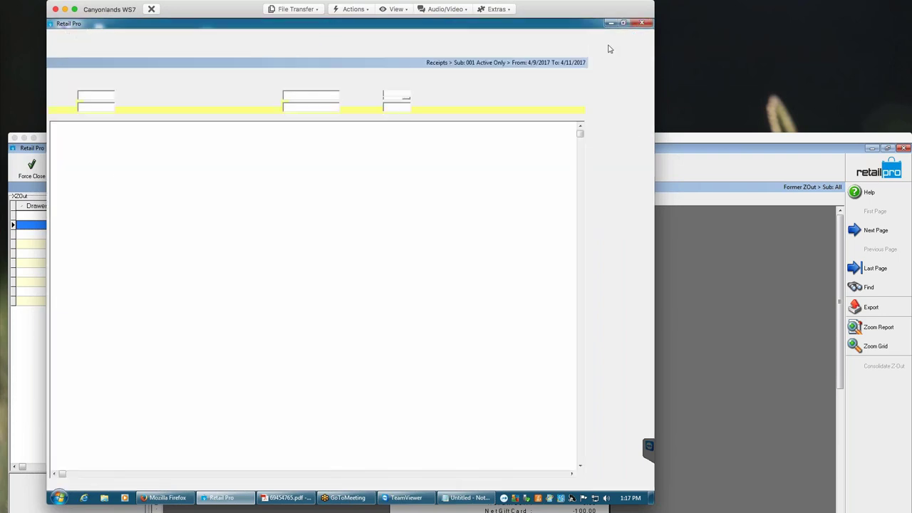
click(613, 48)
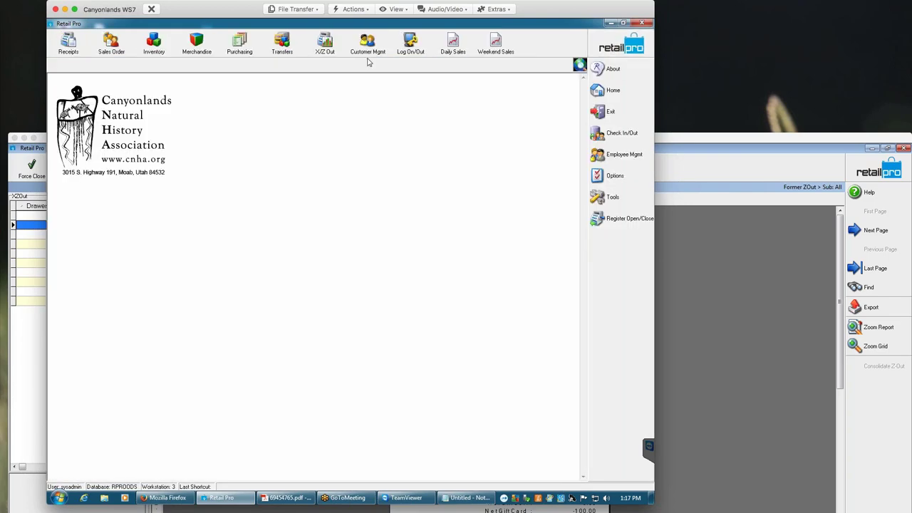
click(158, 53)
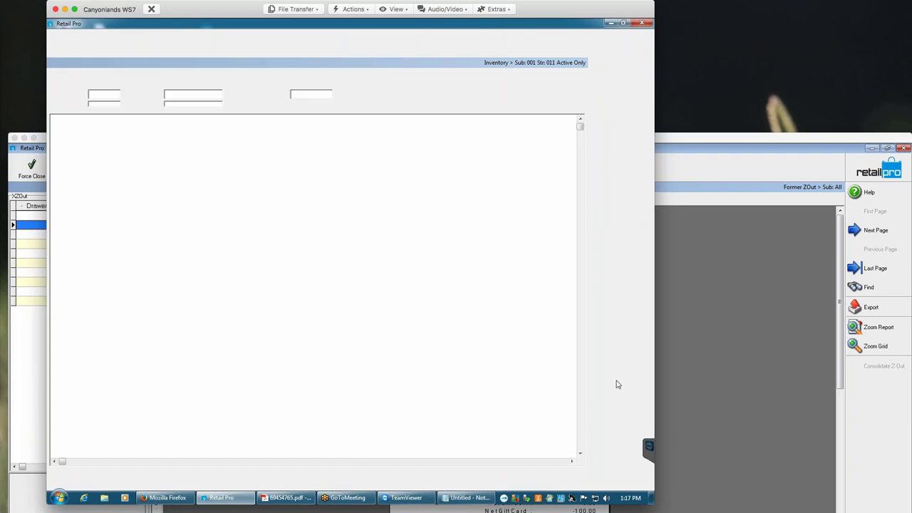
click(620, 392)
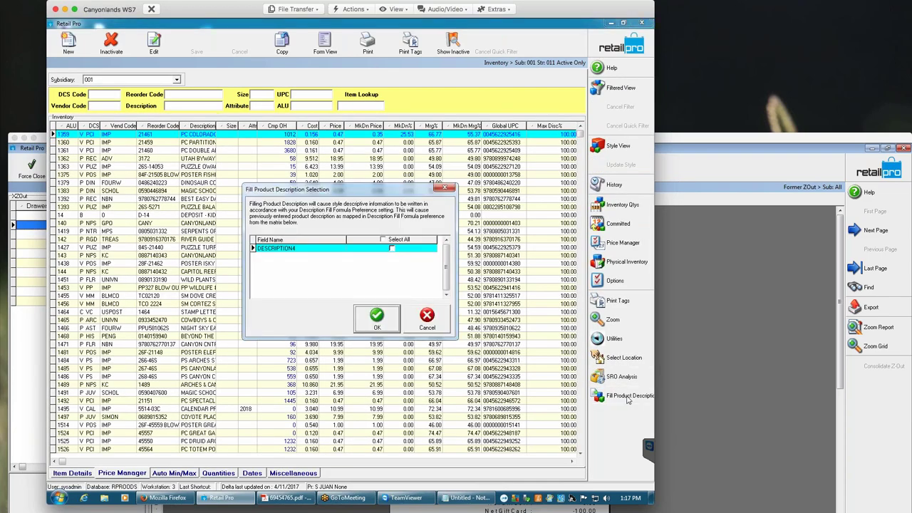
click(394, 250)
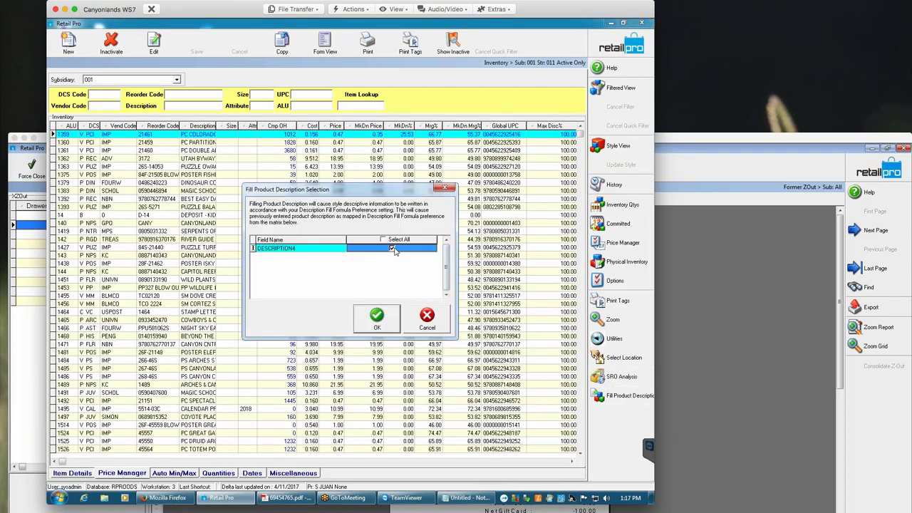
click(384, 321)
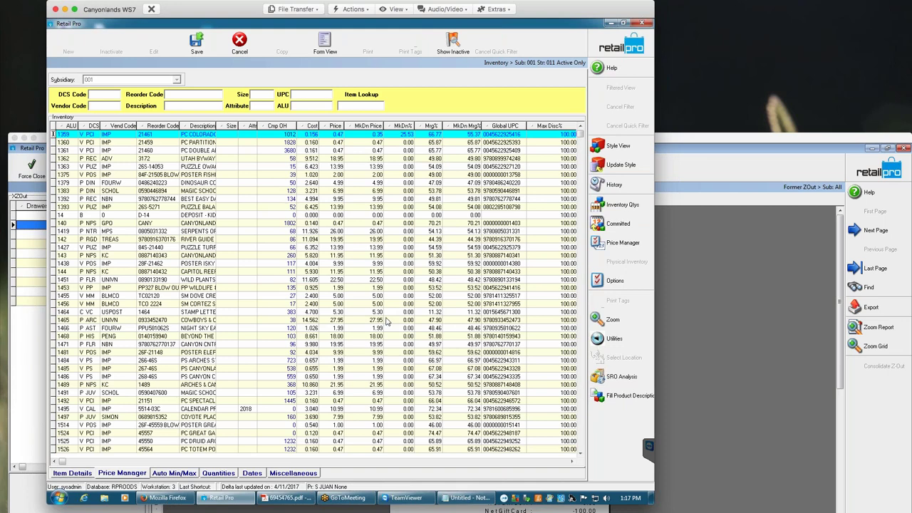
click(554, 464)
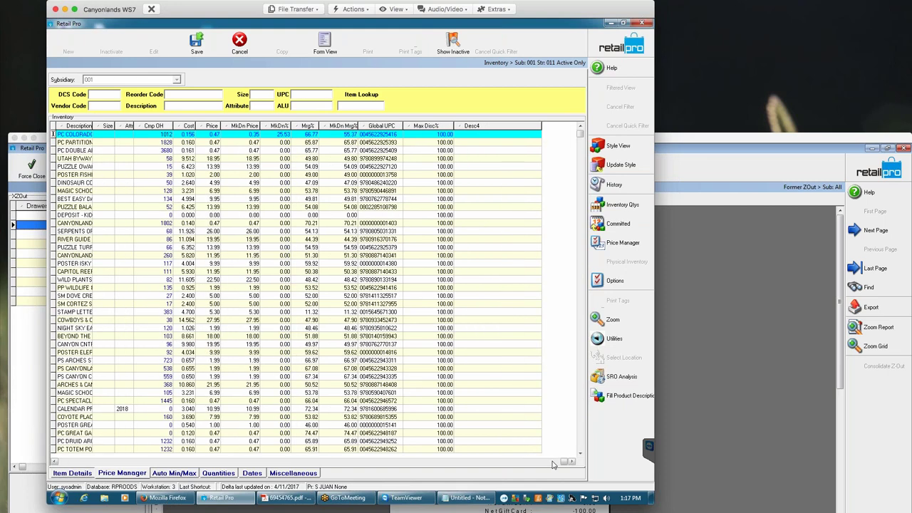
click(483, 240)
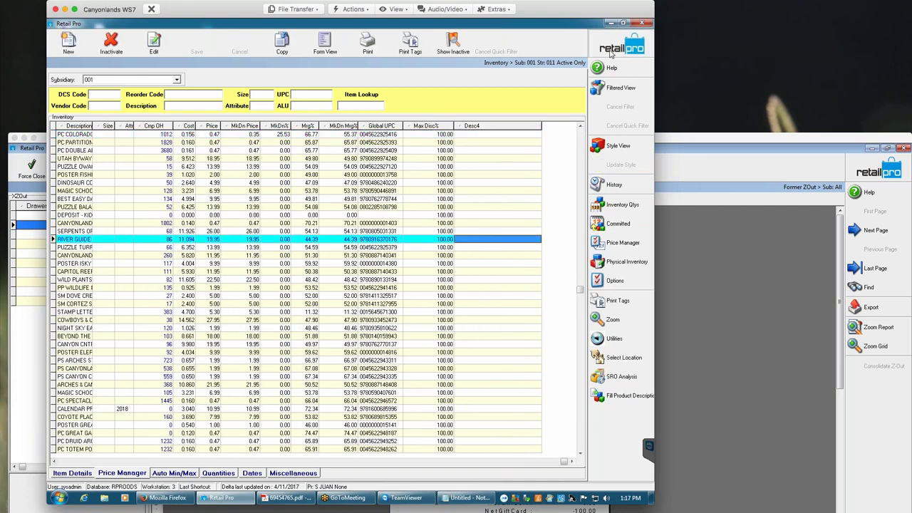
click(612, 50)
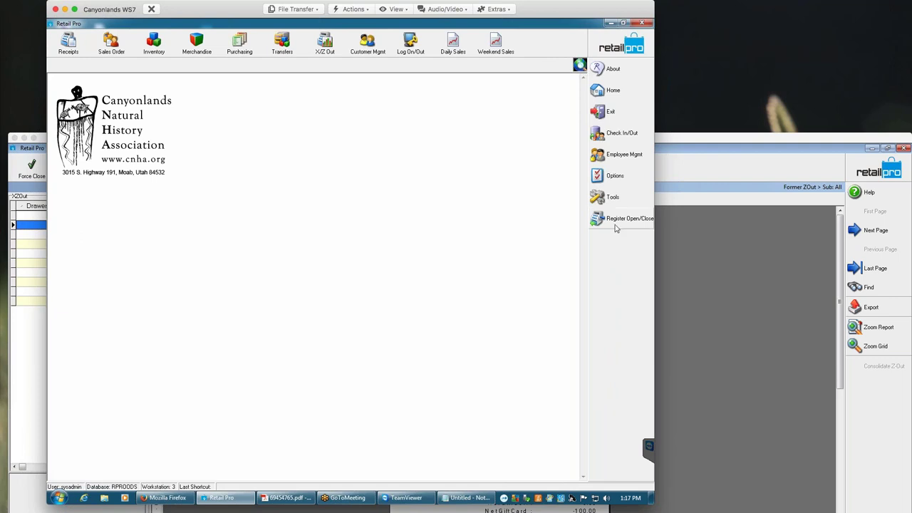
- In the system preferences, review the DCS Code and ALU rules' character and length settings under local merchandise Description Fill Formulas, and update the preferences
click(607, 196)
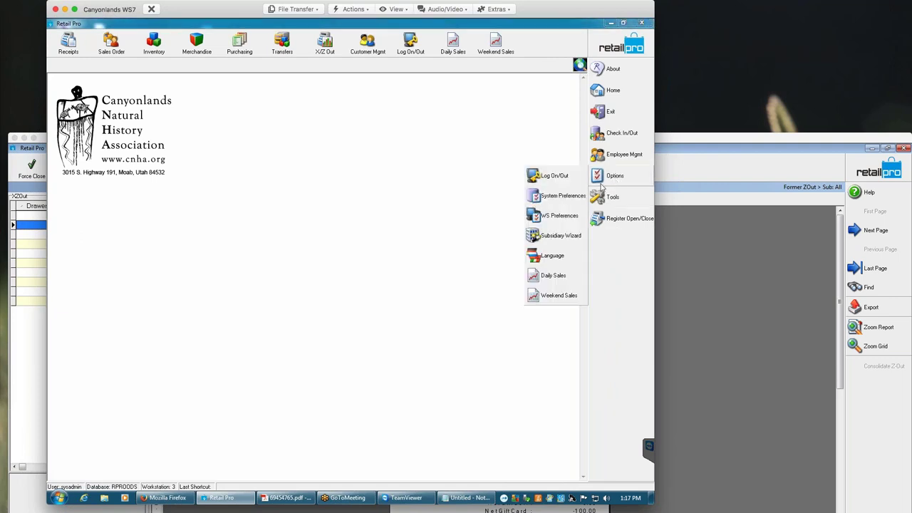
click(563, 201)
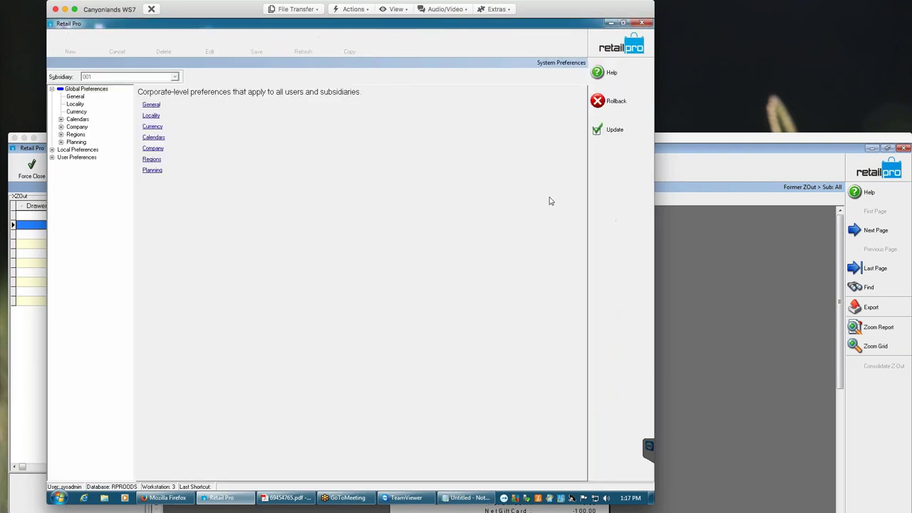
click(52, 150)
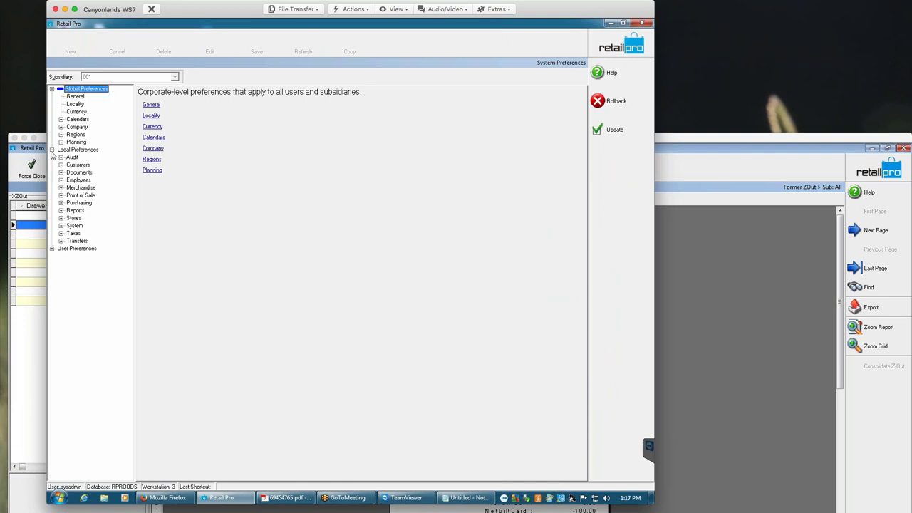
click(61, 188)
click(101, 263)
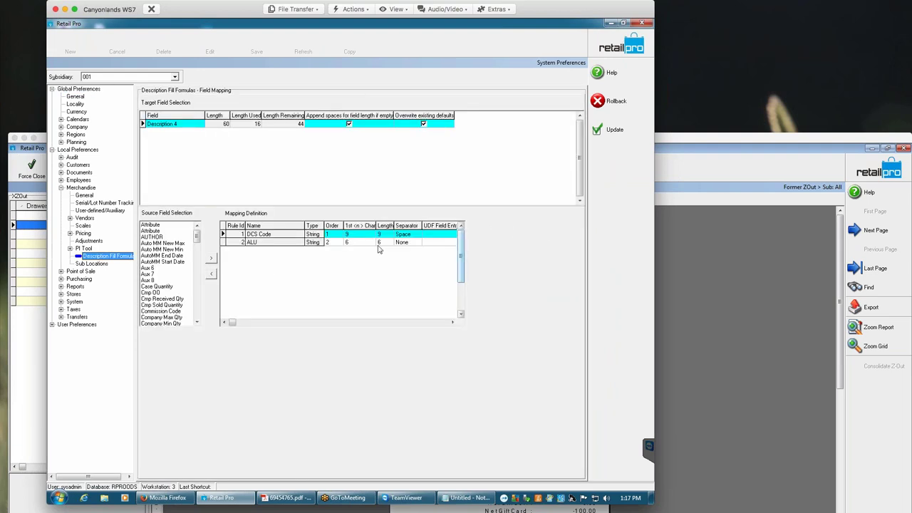
click(363, 236)
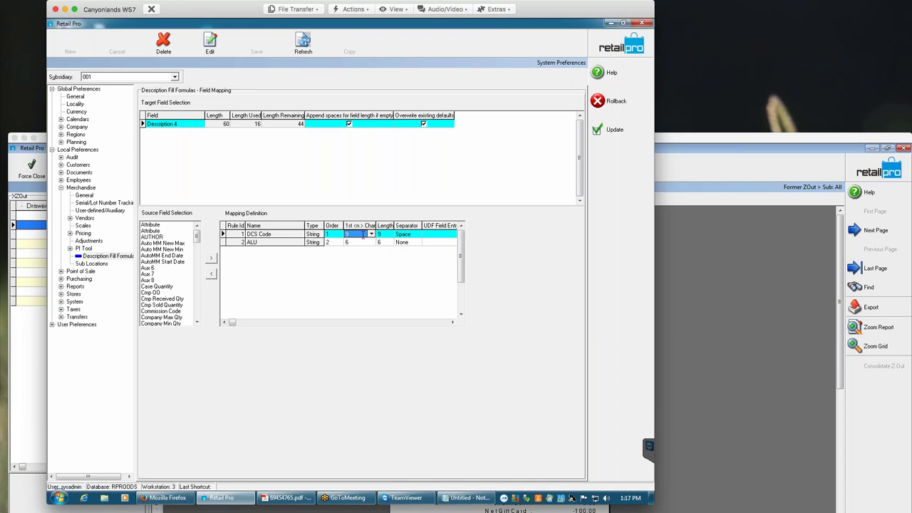
click(359, 243)
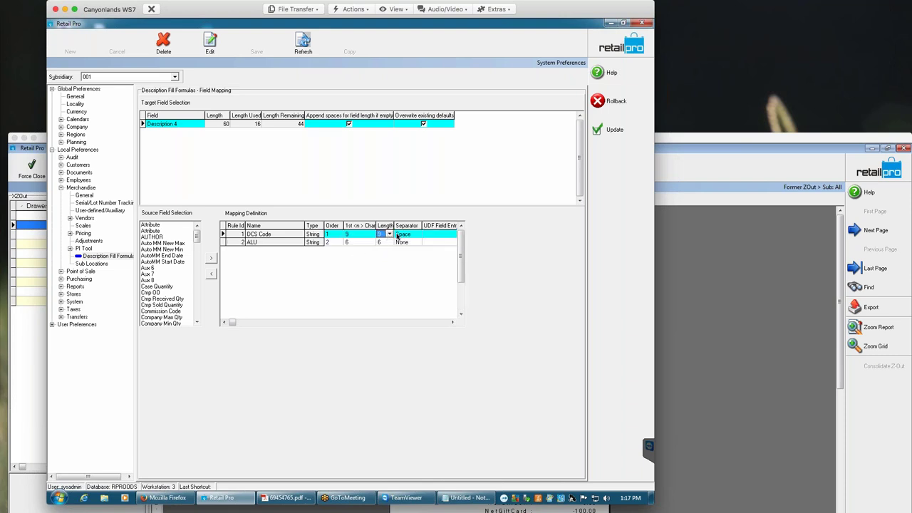
click(389, 235)
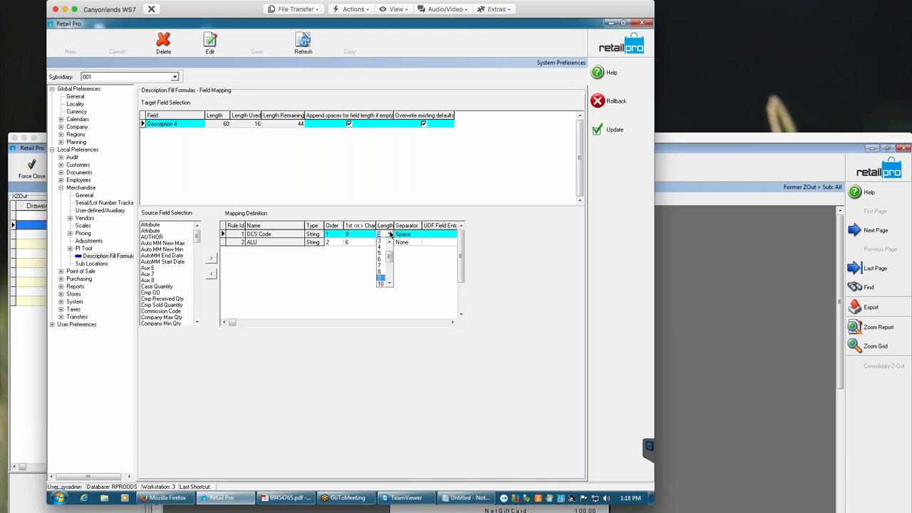
click(389, 234)
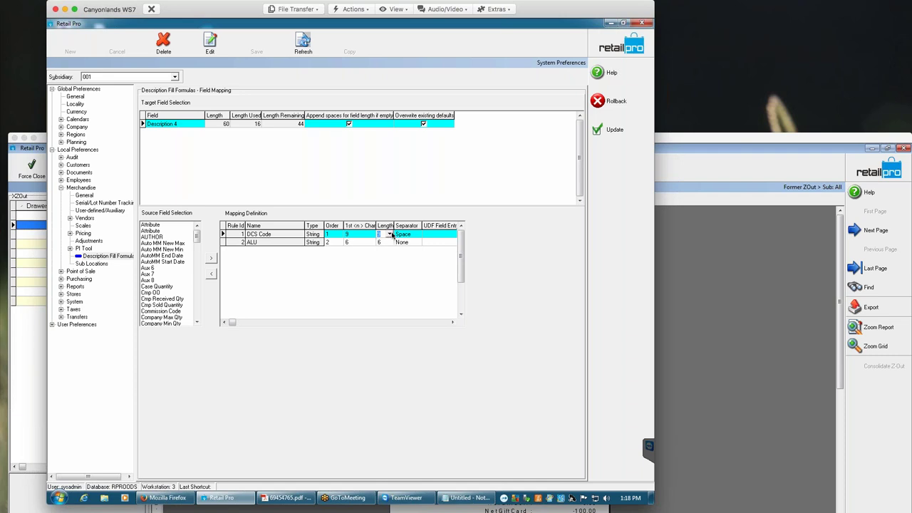
click(389, 242)
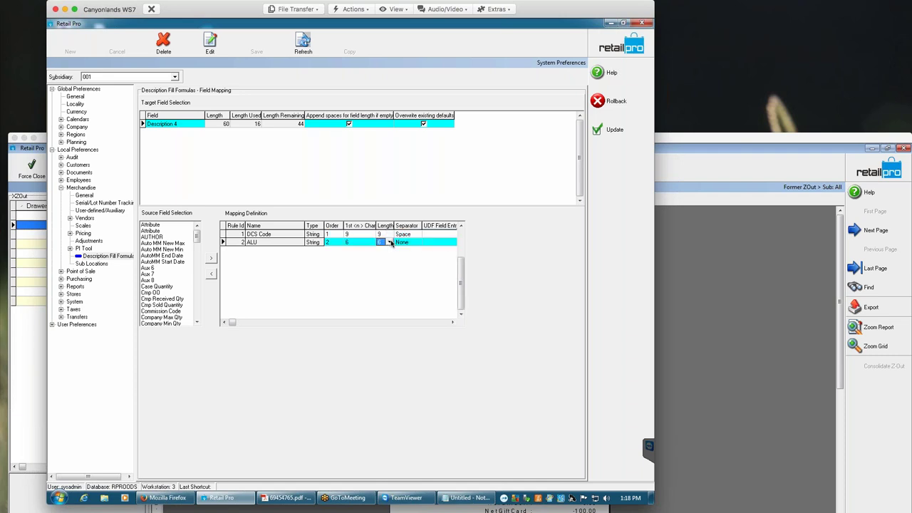
click(614, 129)
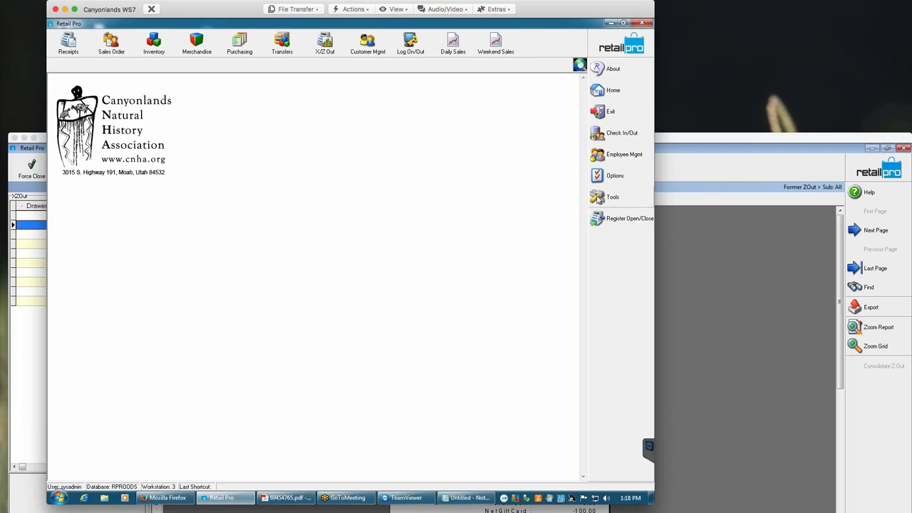
- Reopen the inventory, run Fill Product Description for DESCRIPTION4 on the first item, and move to another row to check the Desc4 column
click(154, 42)
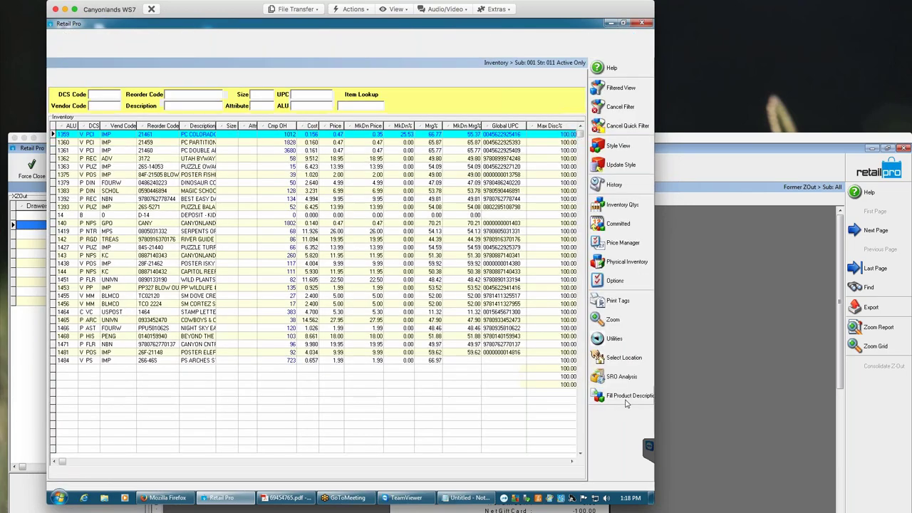
click(624, 398)
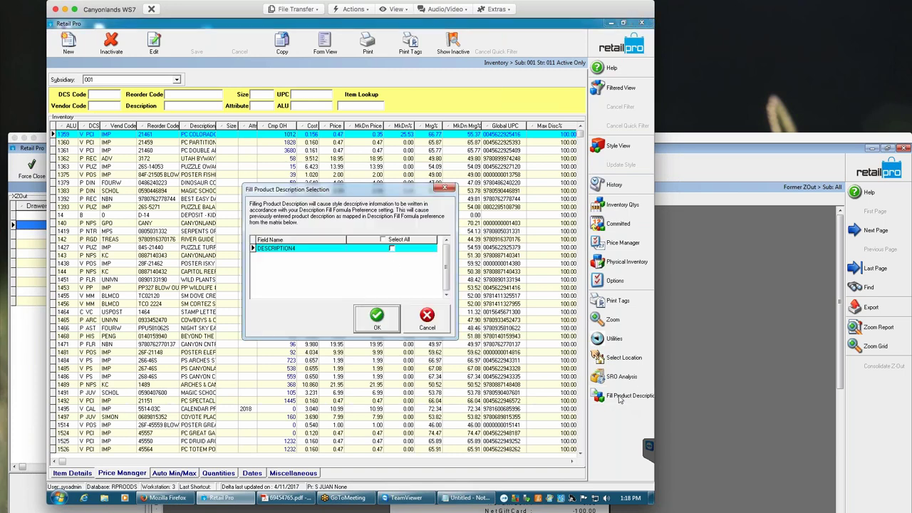
click(392, 248)
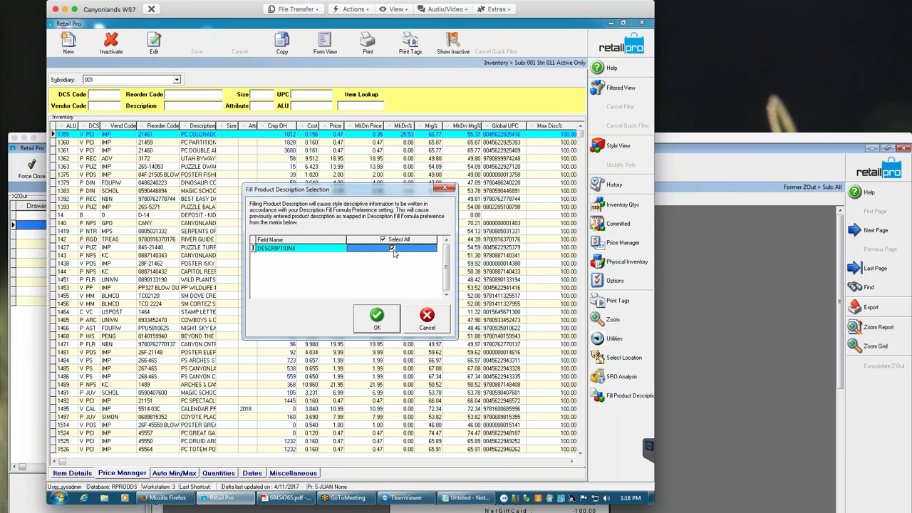
click(386, 318)
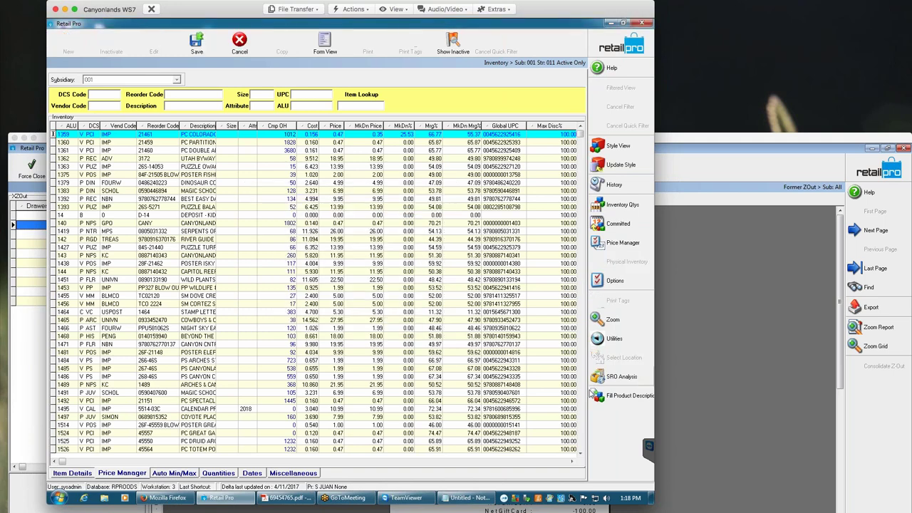
click(562, 464)
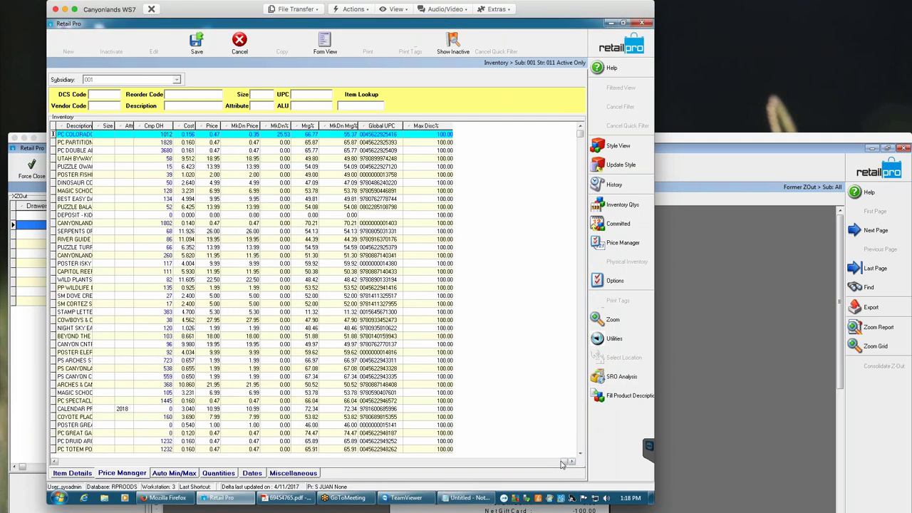
click(506, 329)
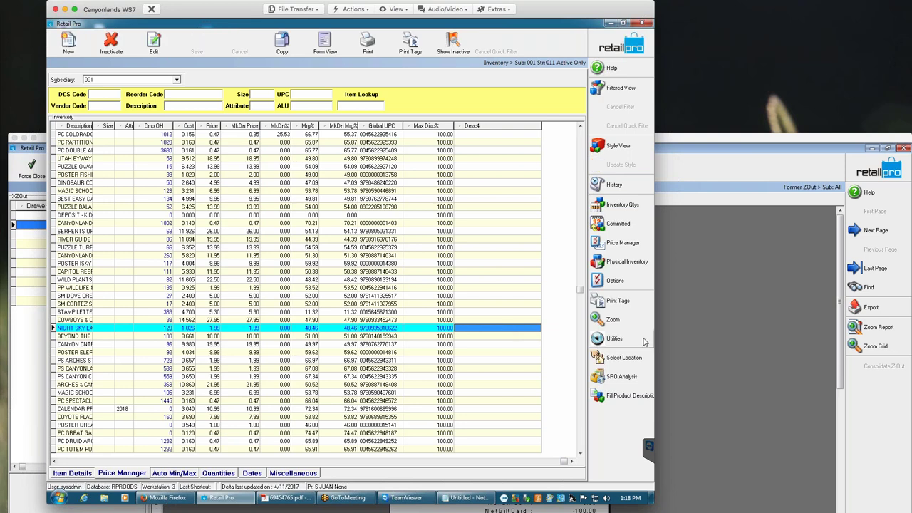